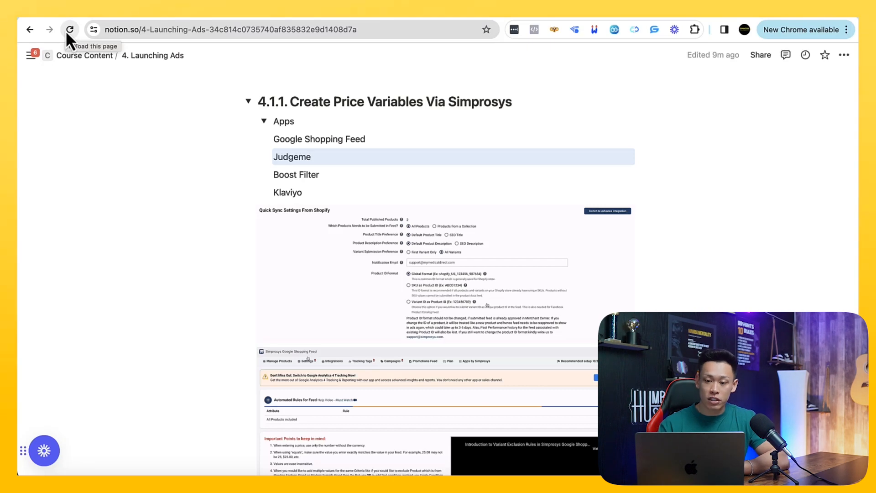
# - Review the section on creating price variables via Simprosys in the course notes
pyautogui.scroll(-2, 215, 189)
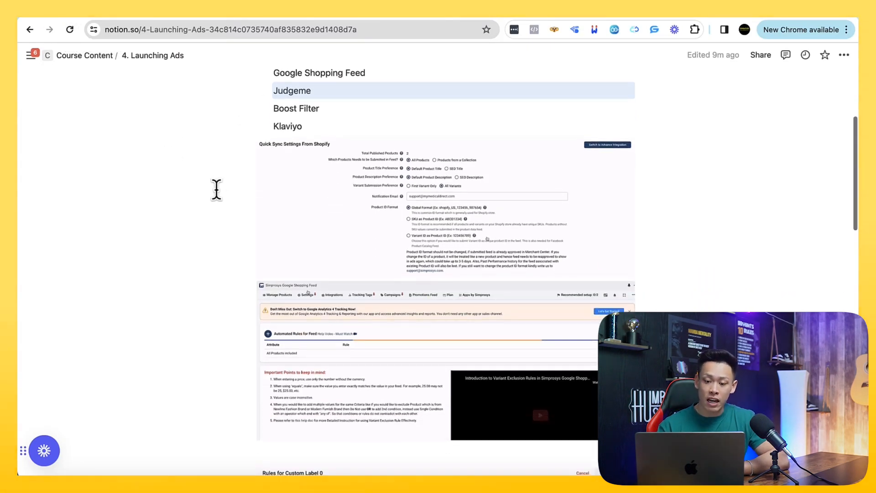
pyautogui.scroll(-1, 217, 189)
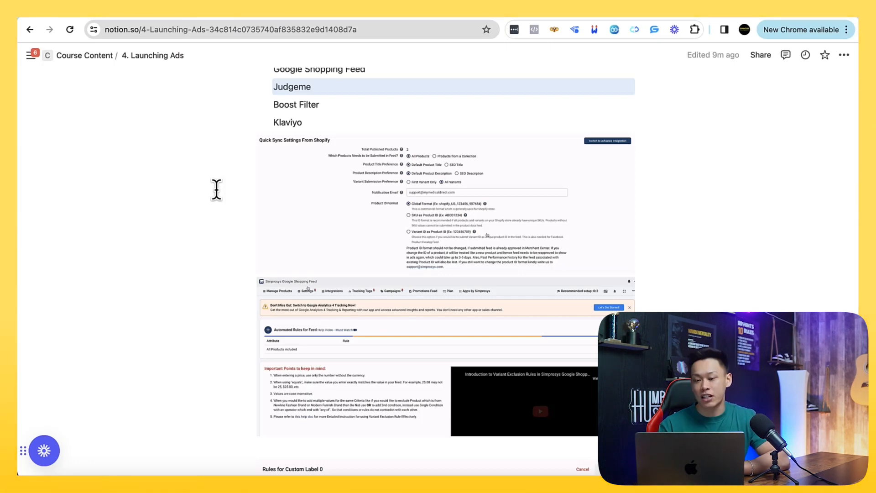
pyautogui.scroll(4, 217, 190)
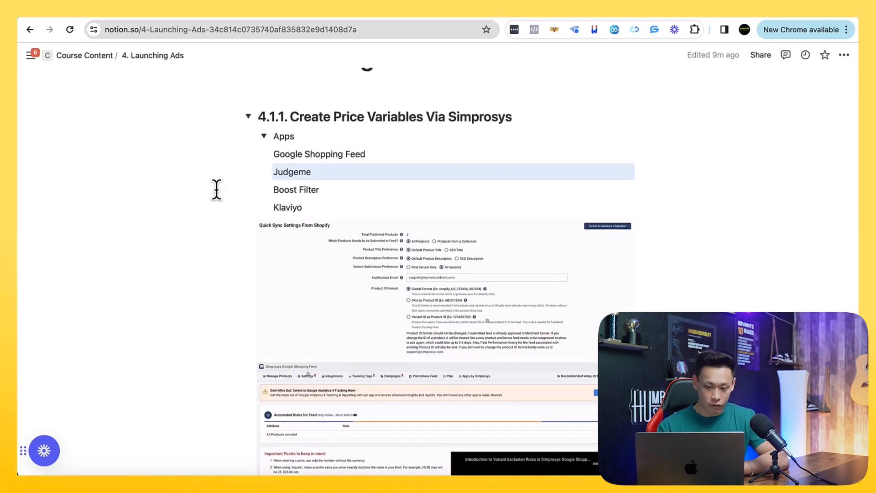
pyautogui.scroll(-1, 217, 189)
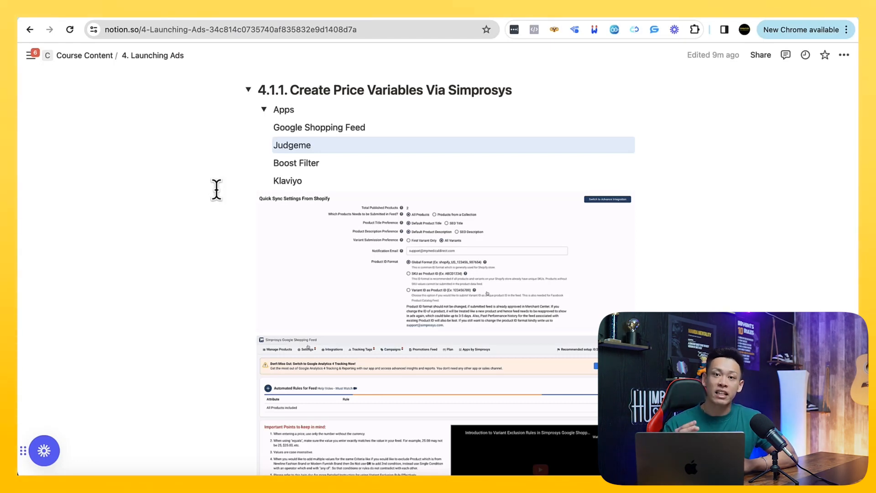
pyautogui.scroll(-1, 216, 190)
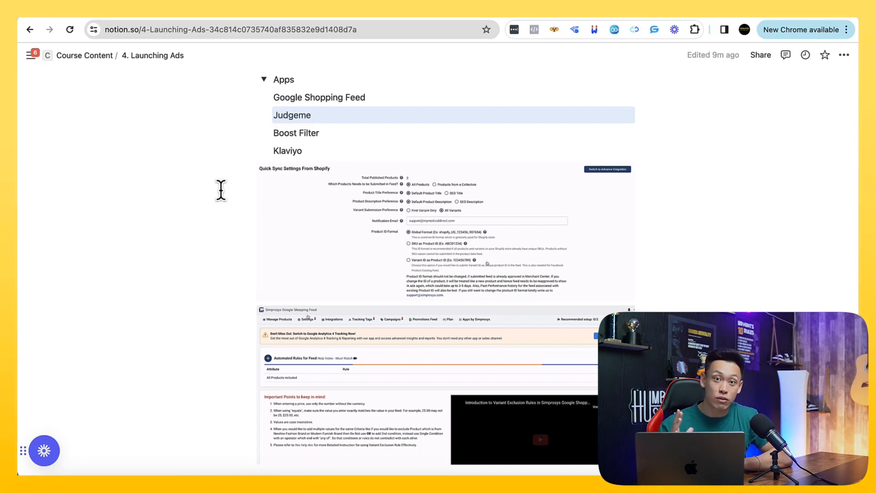
pyautogui.scroll(-1, 221, 190)
pyautogui.scroll(2, 221, 190)
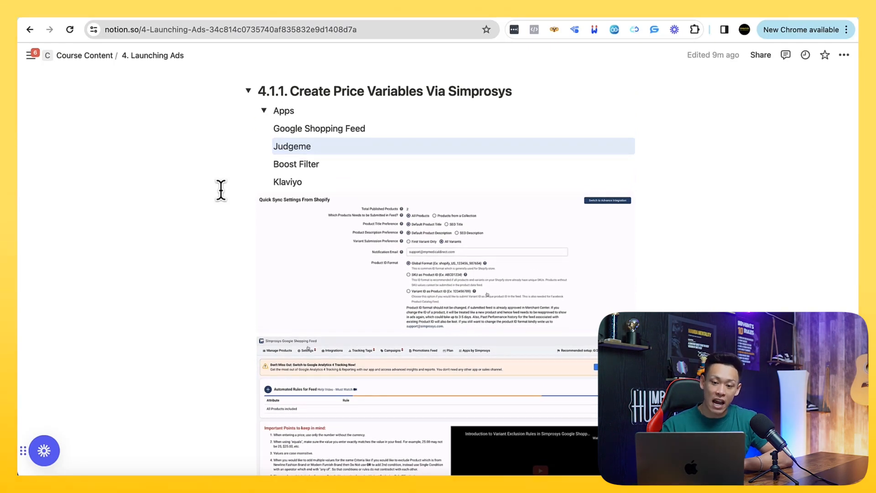
# - Collapse the Apps list in section 4.1.1 of the course notes
pyautogui.click(264, 112)
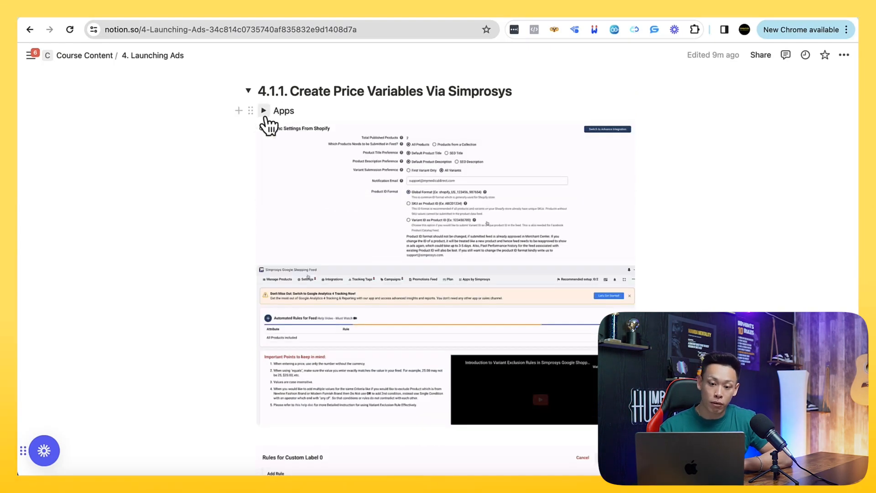
pyautogui.click(264, 113)
pyautogui.click(265, 115)
pyautogui.scroll(-1, 232, 220)
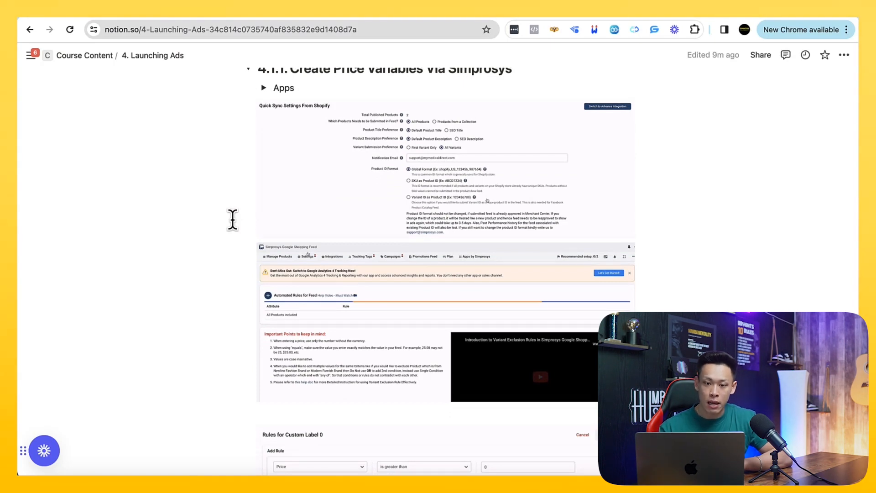
pyautogui.scroll(1, 234, 220)
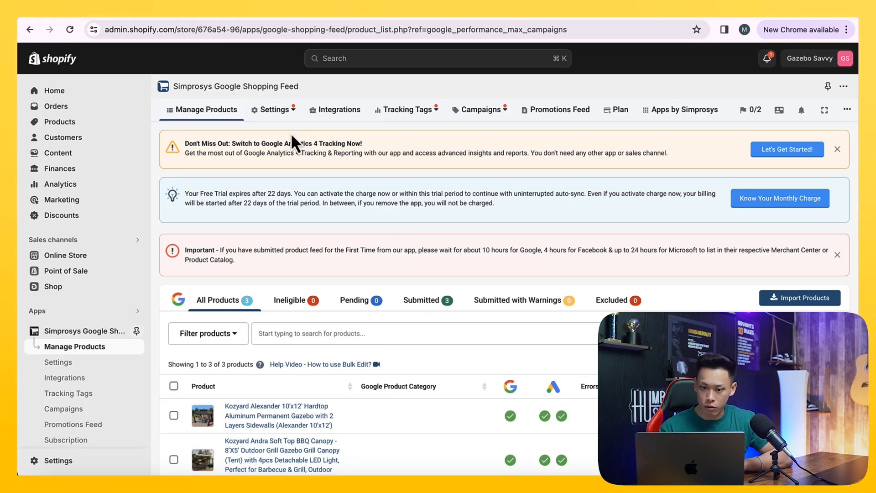
# - Open Simprosys's Automated Rules for Feed in Shopify and start a new rule for Custom Label 0
pyautogui.moveTo(284, 112)
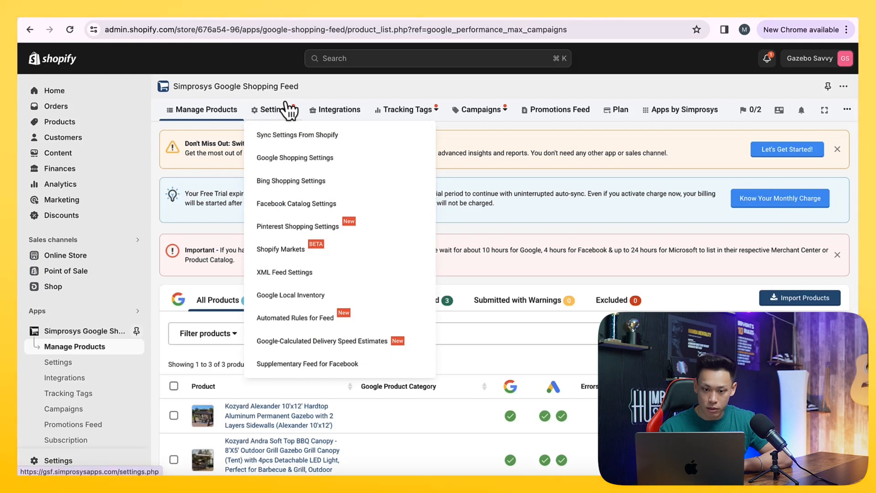
pyautogui.click(315, 324)
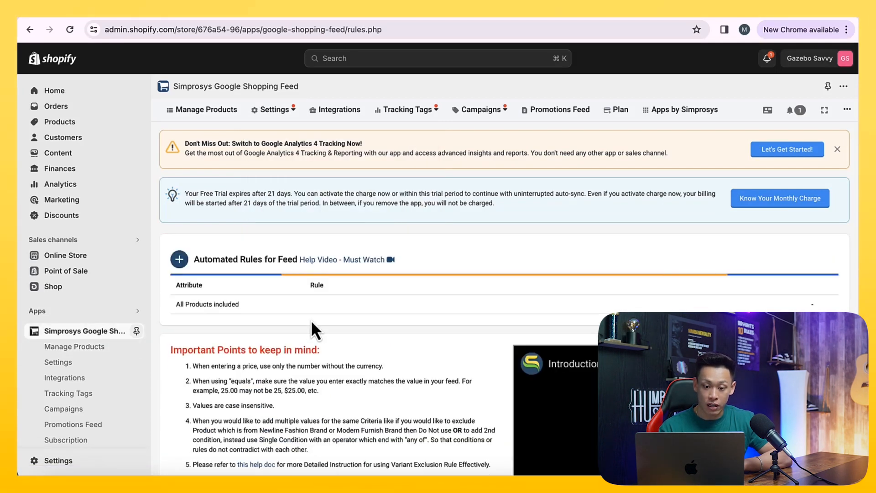
pyautogui.scroll(-2, 214, 237)
pyautogui.click(179, 226)
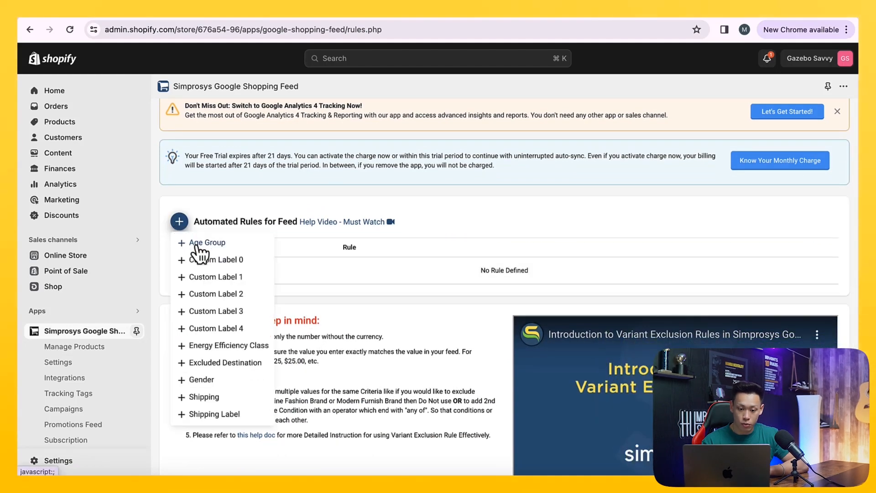
pyautogui.click(206, 260)
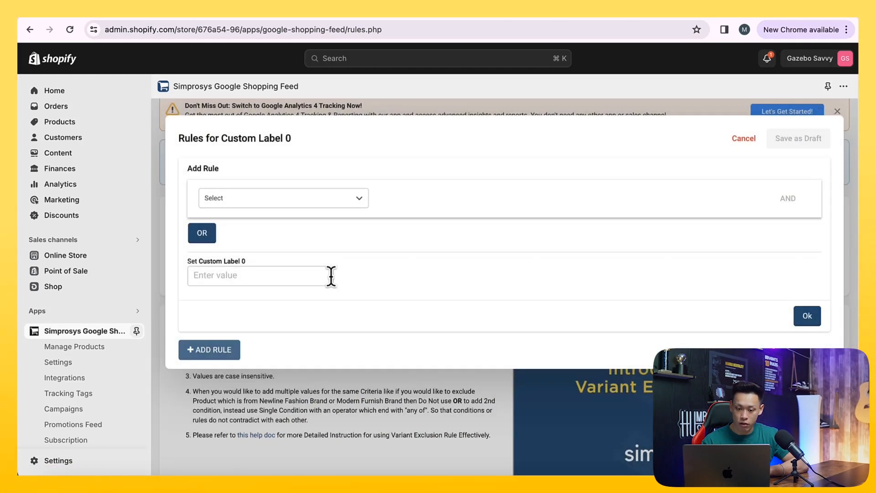
# - Set the rule's first condition to Price with the operator "is greater than"
pyautogui.click(287, 204)
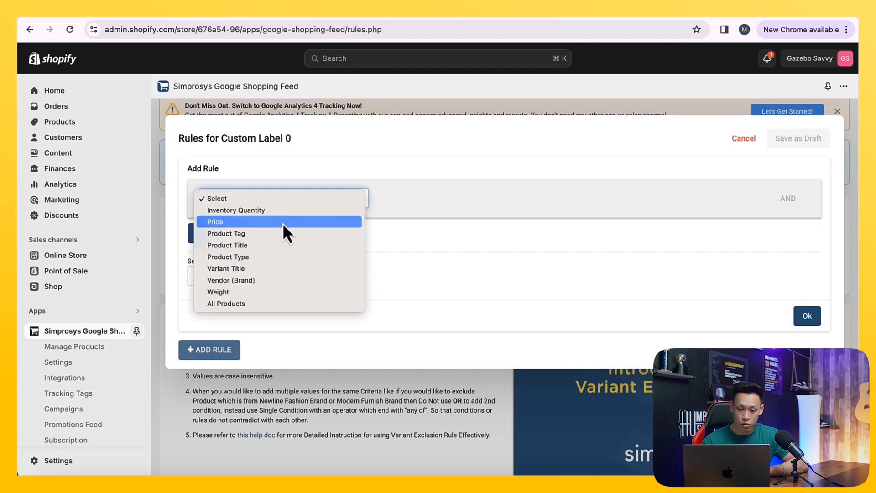
pyautogui.click(283, 223)
pyautogui.click(417, 208)
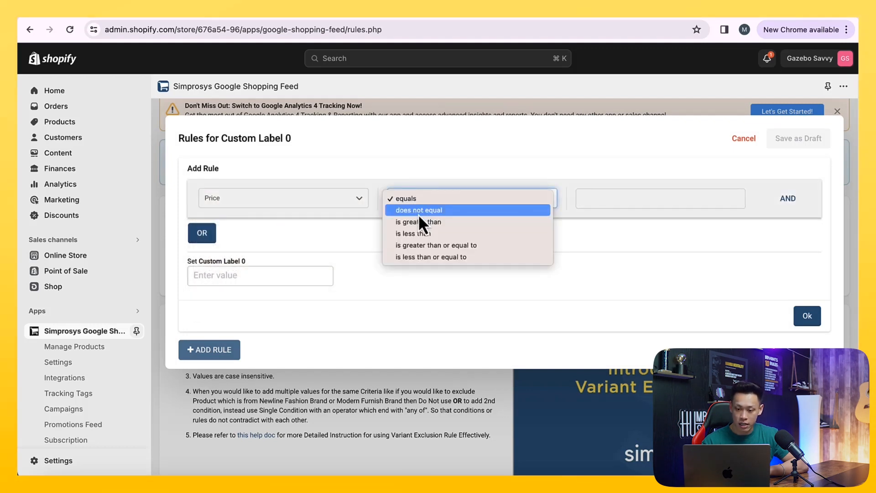
pyautogui.click(419, 222)
pyautogui.click(611, 198)
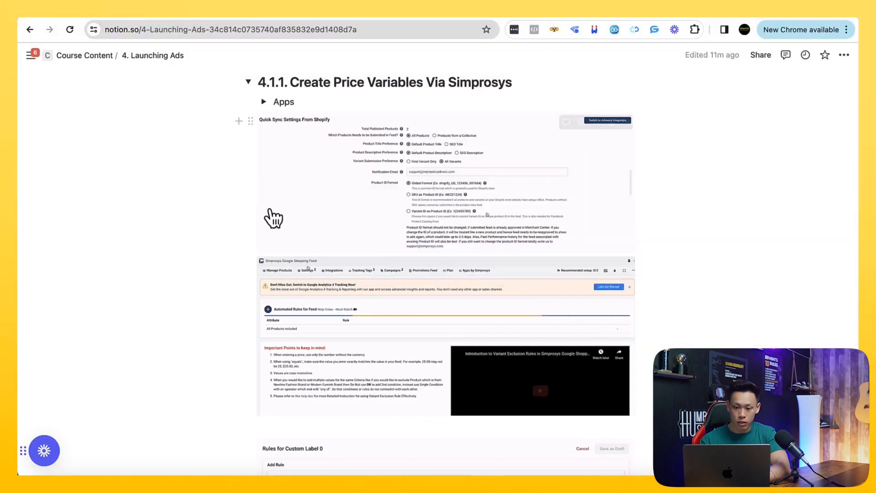
# - Check the example Custom Label 0 price ranges in the Notion course notes, and return to the Shopify rule form
pyautogui.scroll(-8, 267, 213)
pyautogui.scroll(-2, 320, 210)
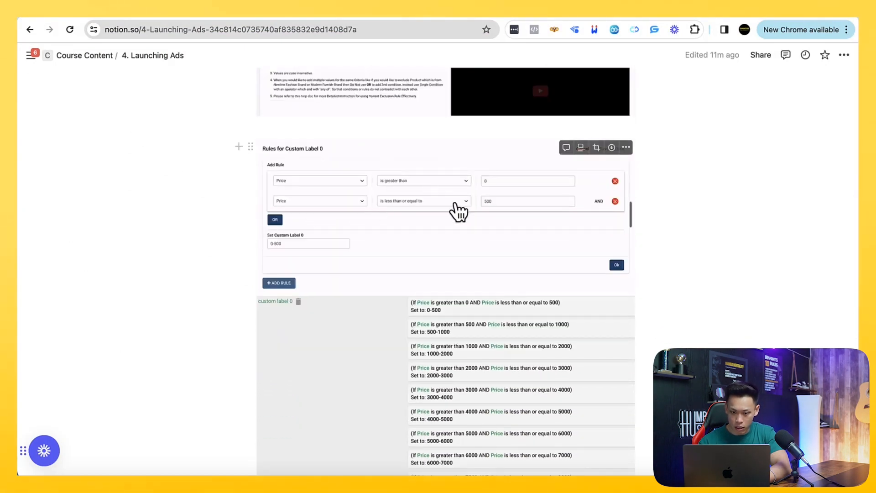
pyautogui.scroll(-1, 456, 237)
pyautogui.scroll(-1, 438, 299)
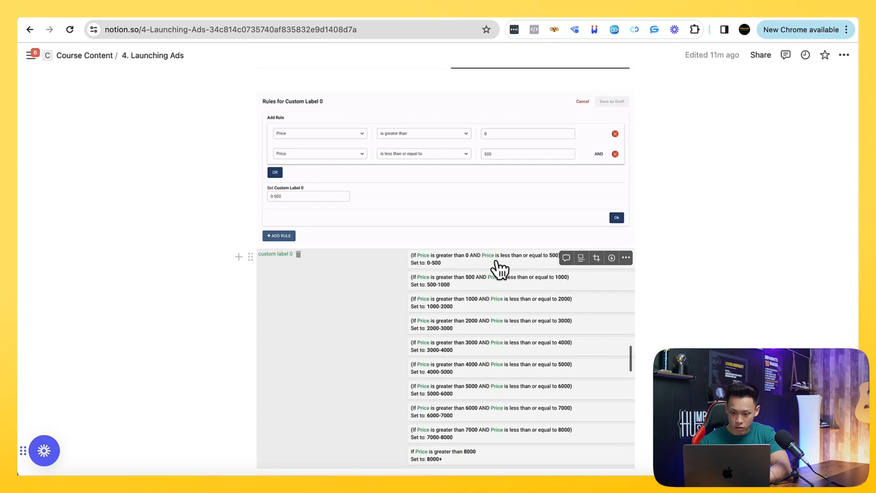
pyautogui.click(783, 472)
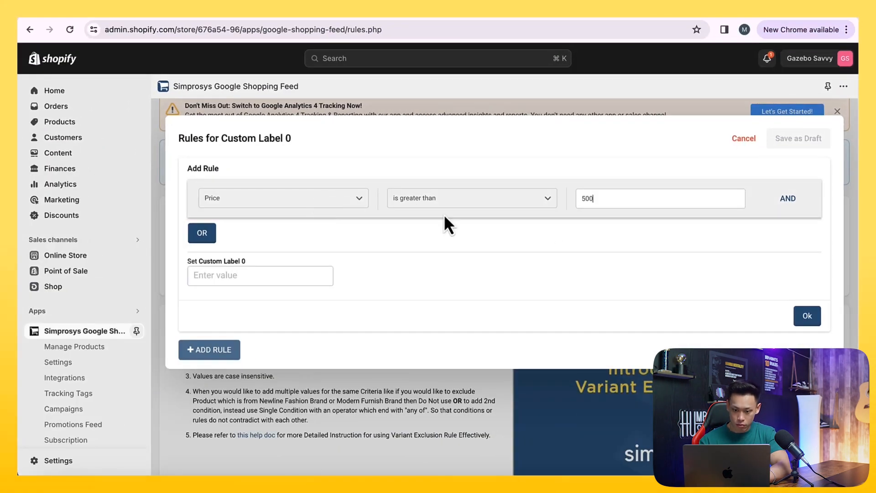
# - Complete the rule for Price greater than 0 AND less than 500, with Custom Label 0 set to 0-500
pyautogui.click(788, 198)
pyautogui.click(282, 236)
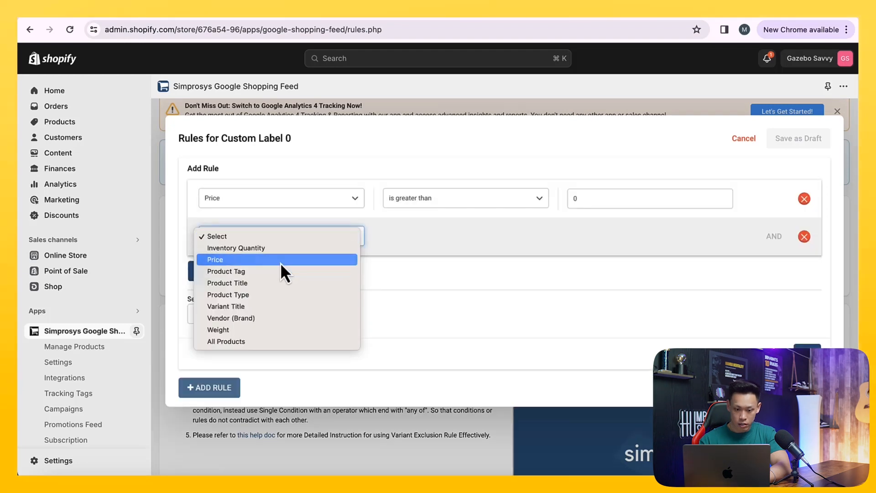
pyautogui.click(280, 262)
pyautogui.click(427, 235)
pyautogui.click(425, 272)
pyautogui.click(601, 236)
pyautogui.write('500')
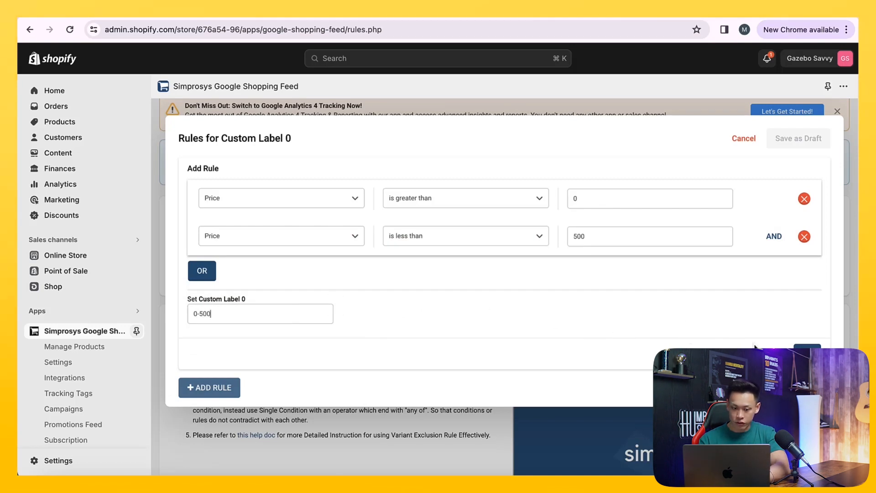
pyautogui.click(809, 358)
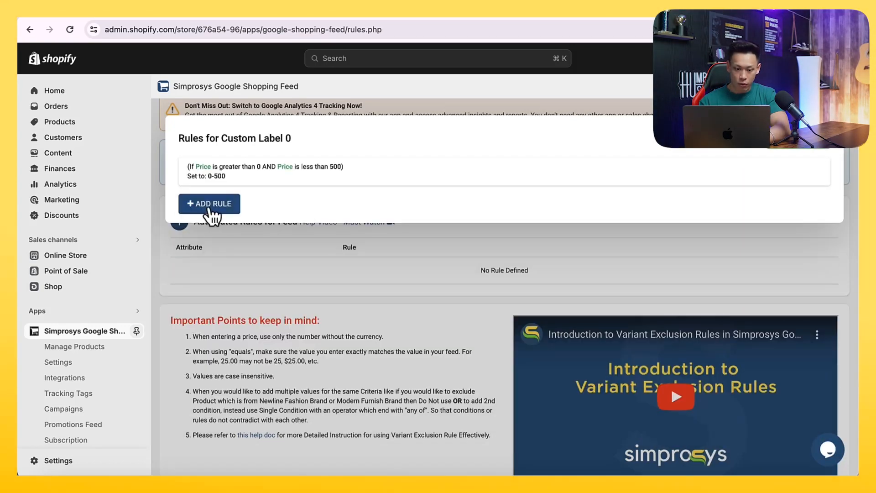
# - Add a second Custom Label 0 rule with the condition Price is greater than 500, consulting the example ranges in Notion
pyautogui.click(209, 207)
pyautogui.click(254, 235)
pyautogui.click(254, 259)
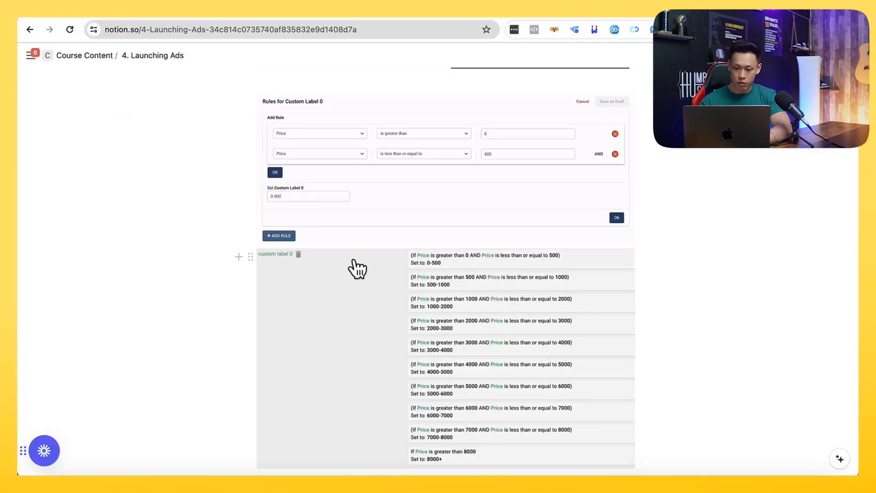
pyautogui.scroll(-3, 357, 269)
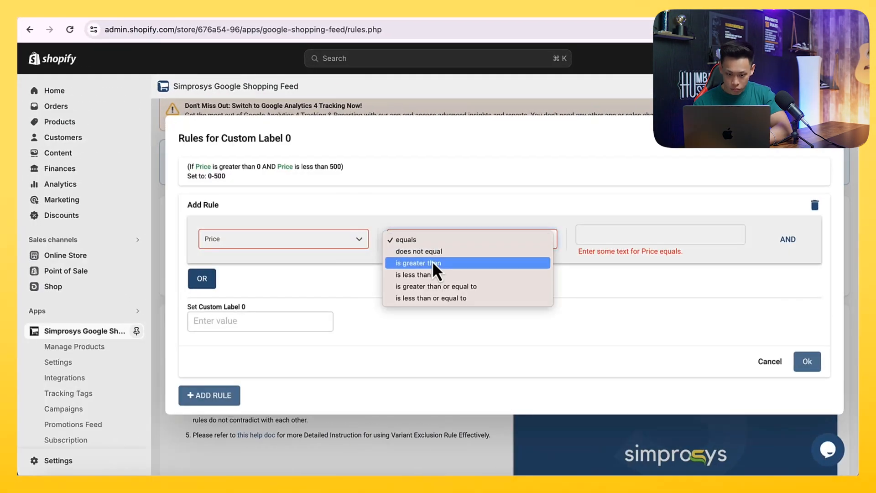
pyautogui.click(442, 265)
pyautogui.click(603, 234)
pyautogui.write('500')
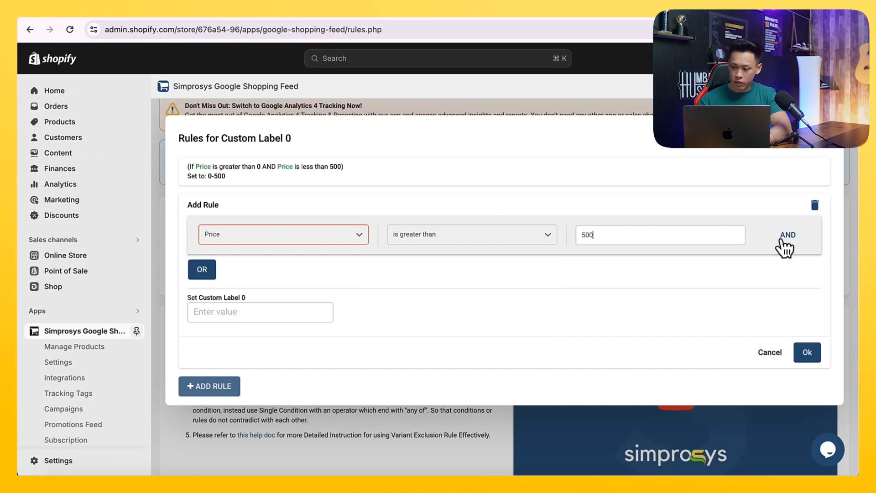
# - Add the AND condition Price is less than or equal to 1000 to the second rule and set its label to 500-1000
pyautogui.click(786, 235)
pyautogui.click(292, 273)
pyautogui.click(288, 296)
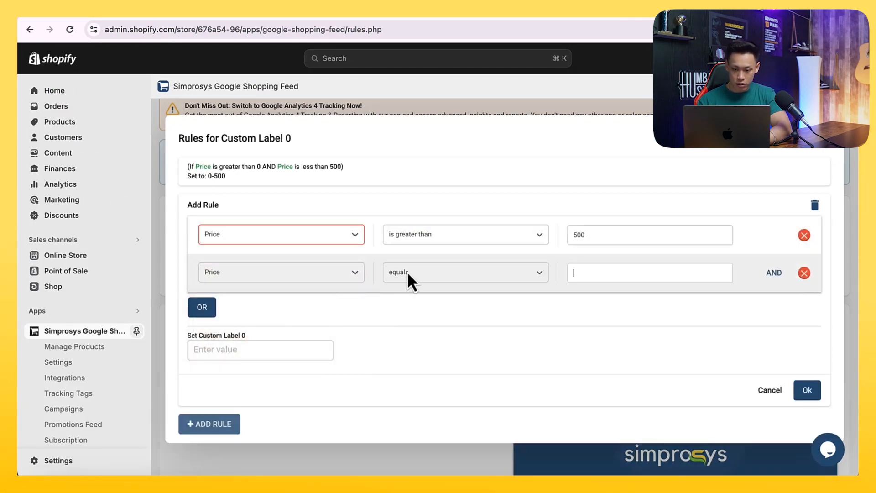
pyautogui.click(408, 272)
pyautogui.click(455, 310)
pyautogui.click(593, 272)
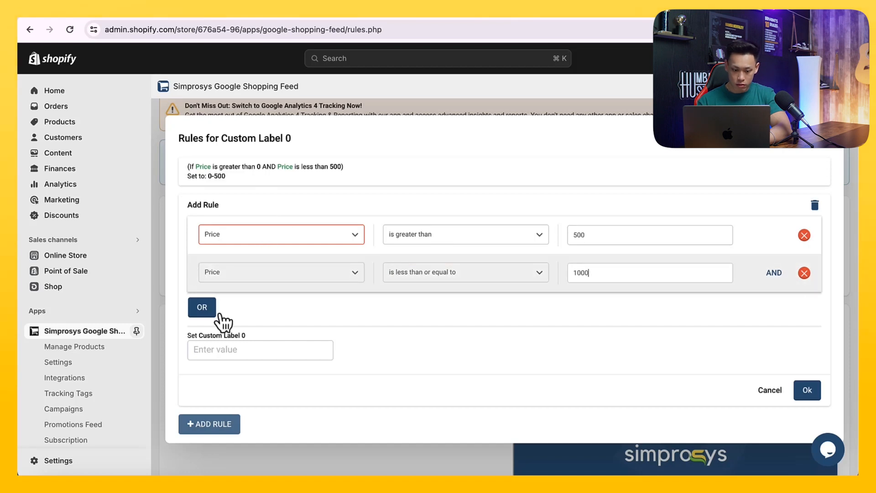
pyautogui.click(238, 350)
pyautogui.write('500-1000')
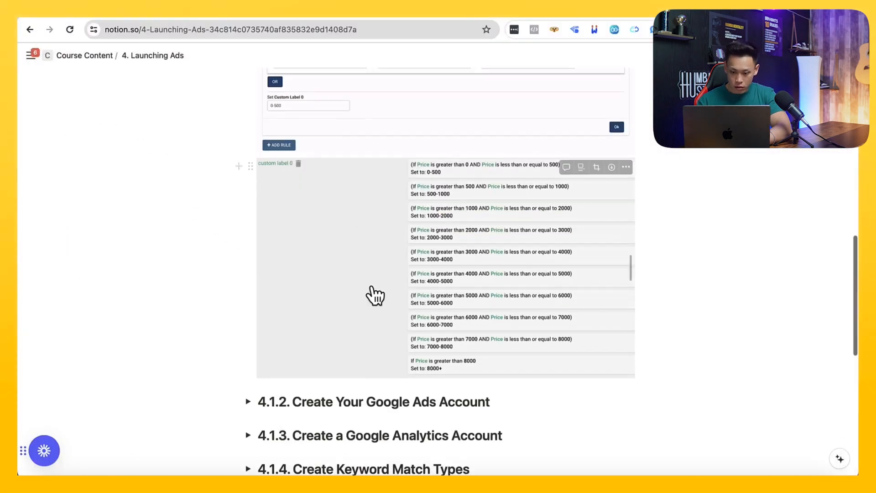
pyautogui.scroll(-1, 371, 293)
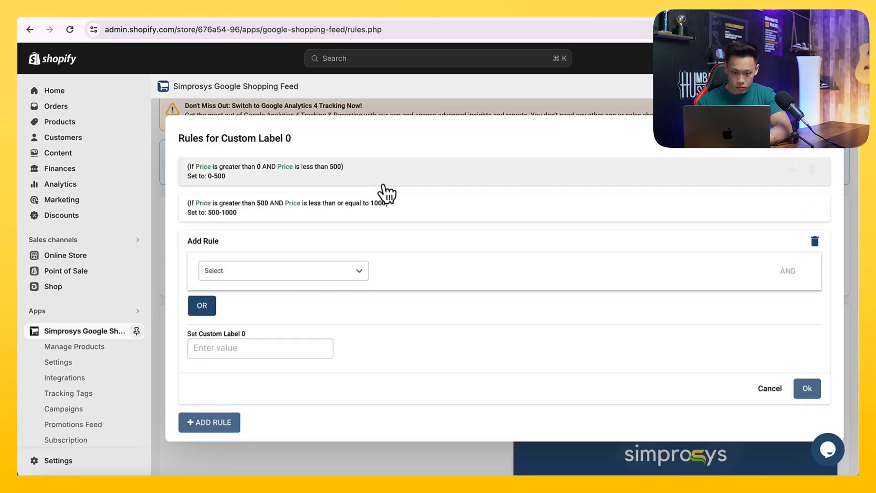
# - Change the upper-limit operator of the 0-500 rule to "is less than or equal to"
pyautogui.click(387, 183)
pyautogui.click(466, 235)
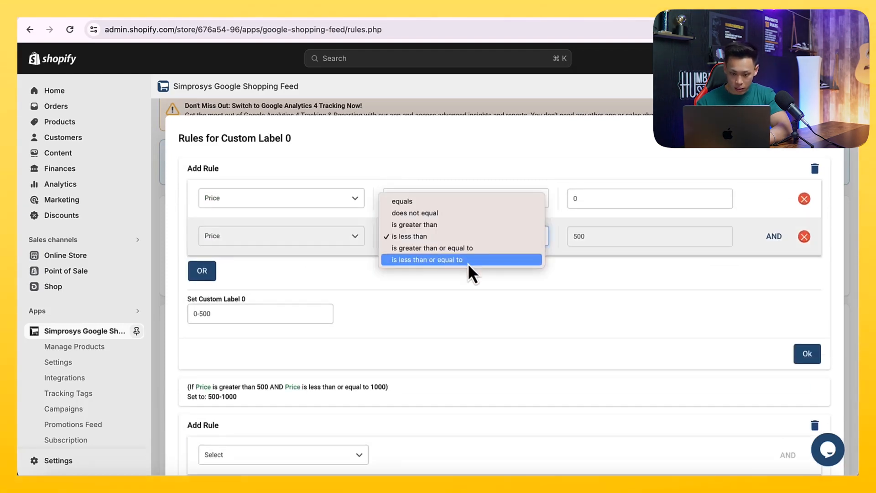
pyautogui.click(468, 262)
pyautogui.click(806, 354)
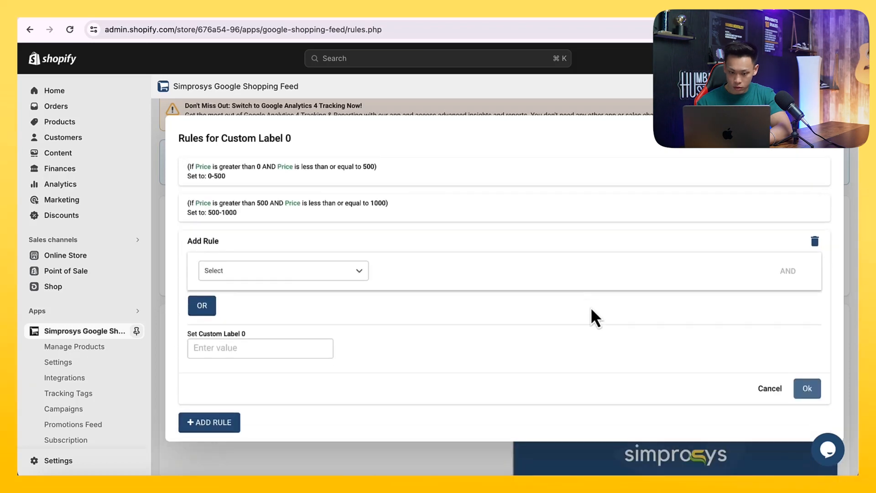
# - Set the third rule's first condition to Price is greater than 1000
pyautogui.click(297, 272)
pyautogui.click(273, 295)
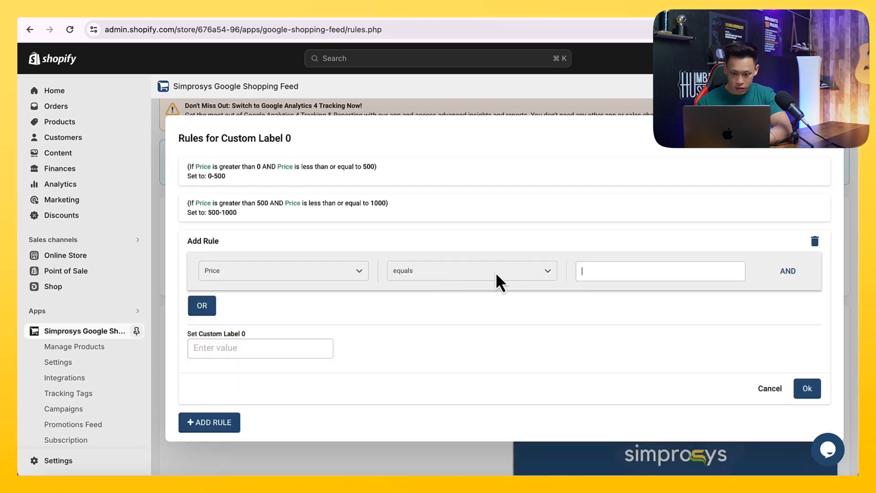
pyautogui.click(496, 272)
pyautogui.click(484, 295)
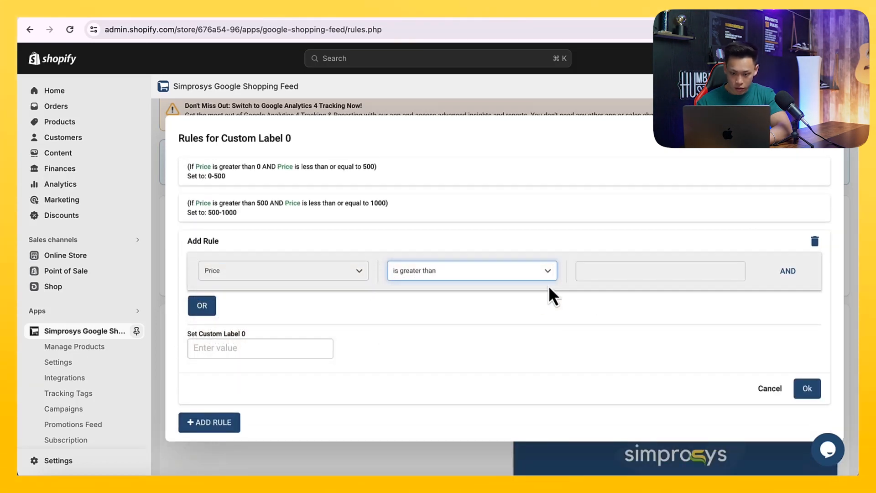
pyautogui.click(600, 272)
pyautogui.write('190')
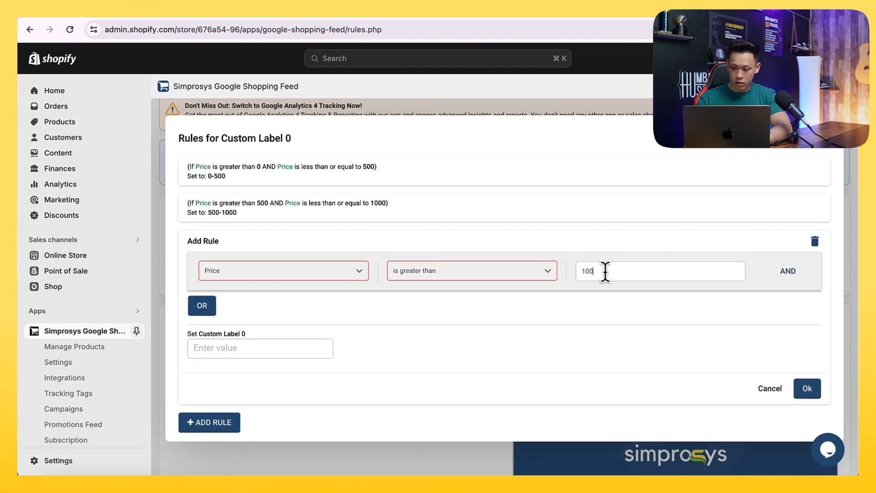
pyautogui.write('0')
# - Add the AND condition Price is less than or equal to 2000 to the third rule and save it with the label 1000-2000
pyautogui.click(782, 273)
pyautogui.click(335, 308)
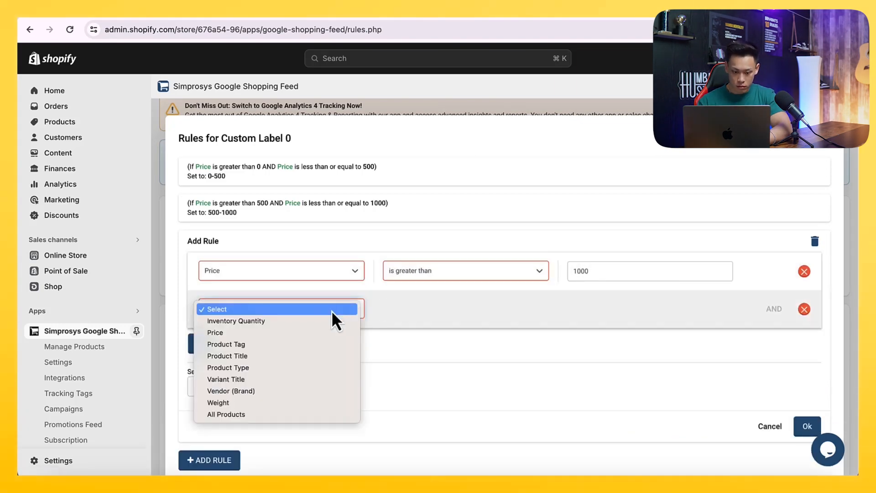
pyautogui.click(307, 333)
pyautogui.click(419, 310)
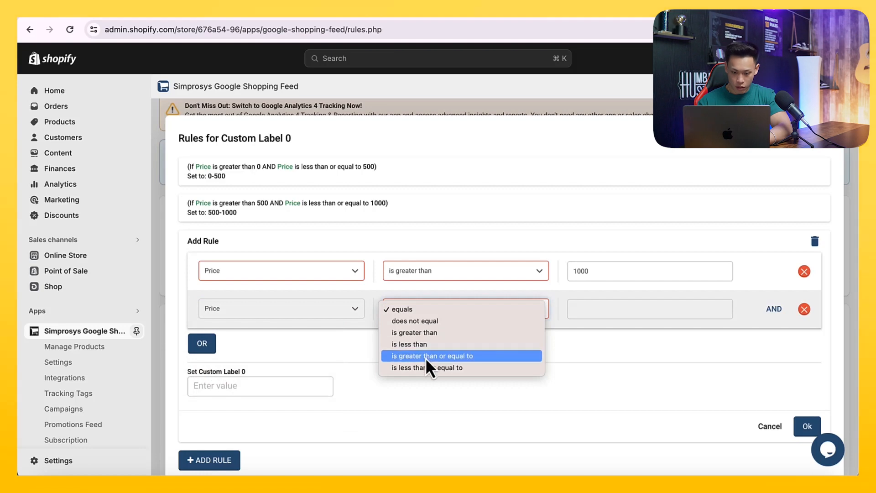
pyautogui.click(426, 368)
pyautogui.click(654, 308)
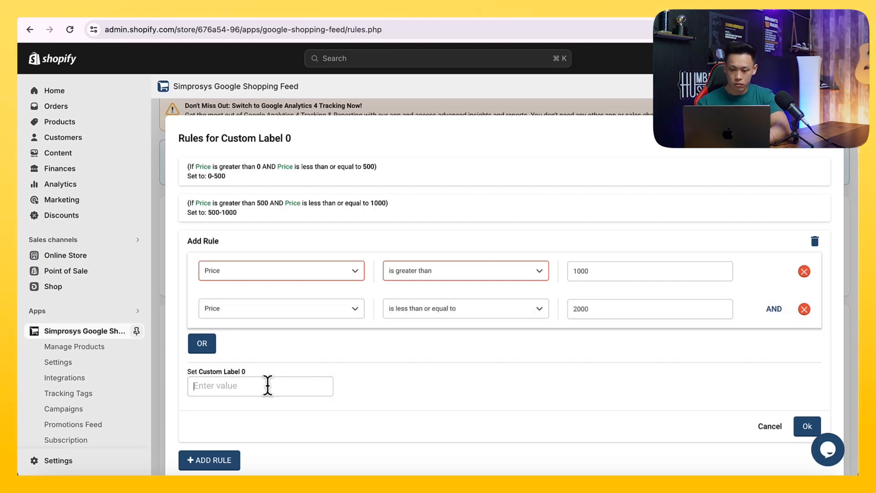
pyautogui.write('1000-2000')
pyautogui.press('Return')
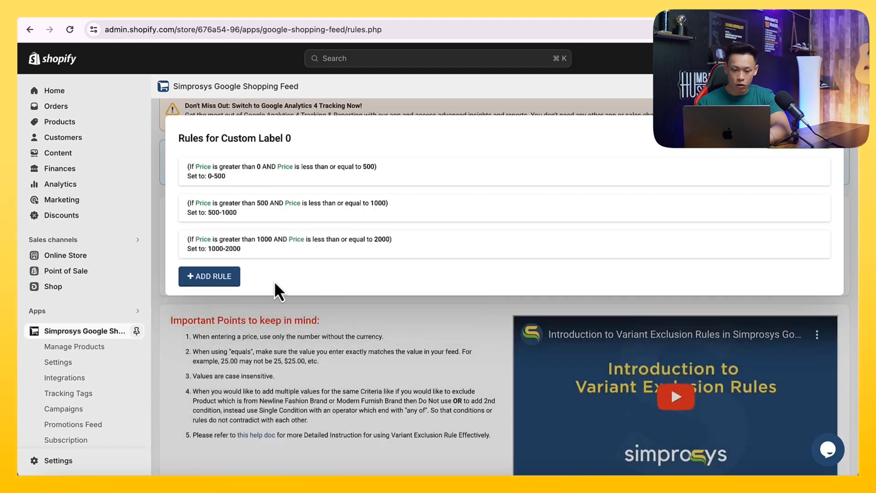
# - Add a fourth Custom Label 0 rule with the condition Price is greater than 2000
pyautogui.click(223, 285)
pyautogui.click(251, 307)
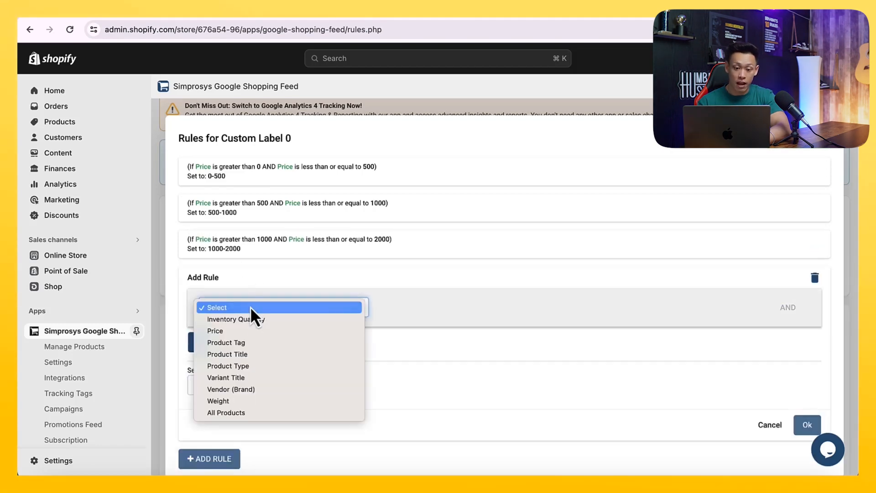
pyautogui.click(250, 331)
pyautogui.click(449, 307)
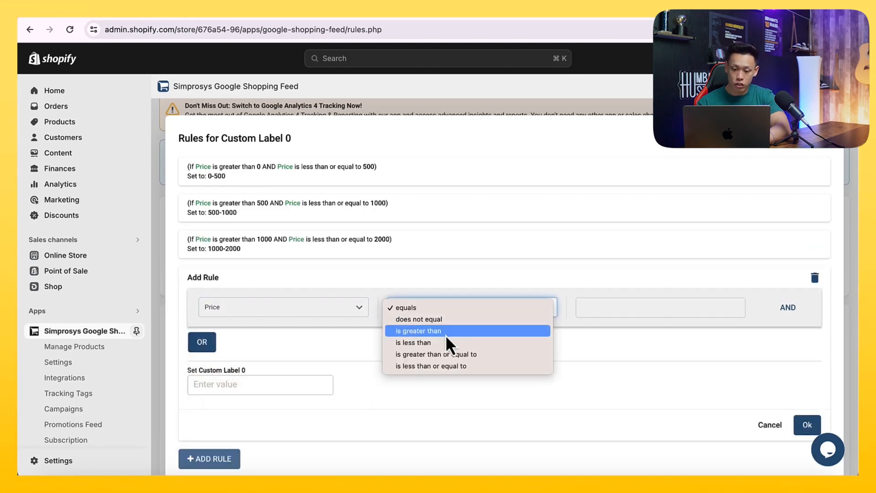
pyautogui.click(440, 331)
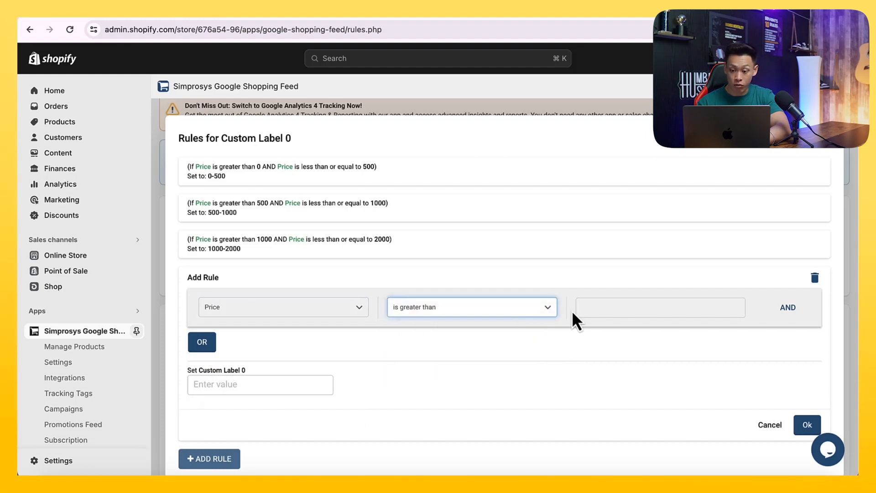
pyautogui.click(584, 309)
pyautogui.write('2000')
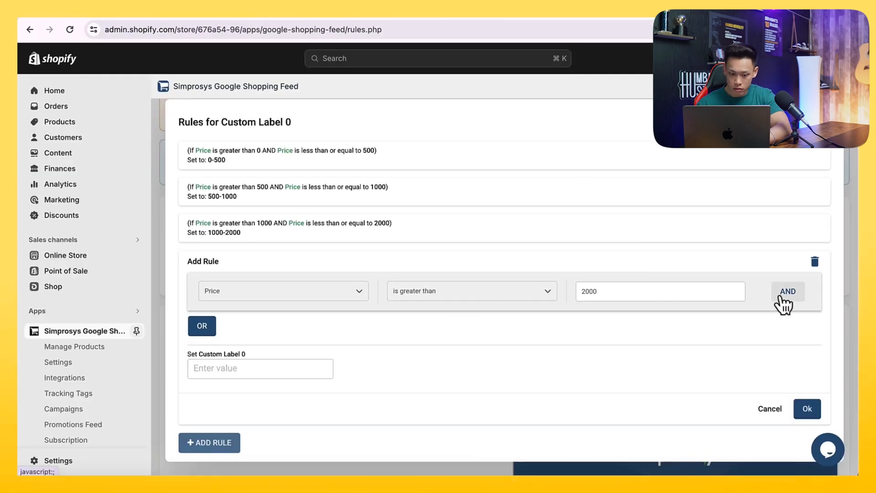
# - Add the AND condition Price is less than or equal to 3000 to the fourth rule and save it with the label 2000-3000
pyautogui.click(786, 296)
pyautogui.click(274, 329)
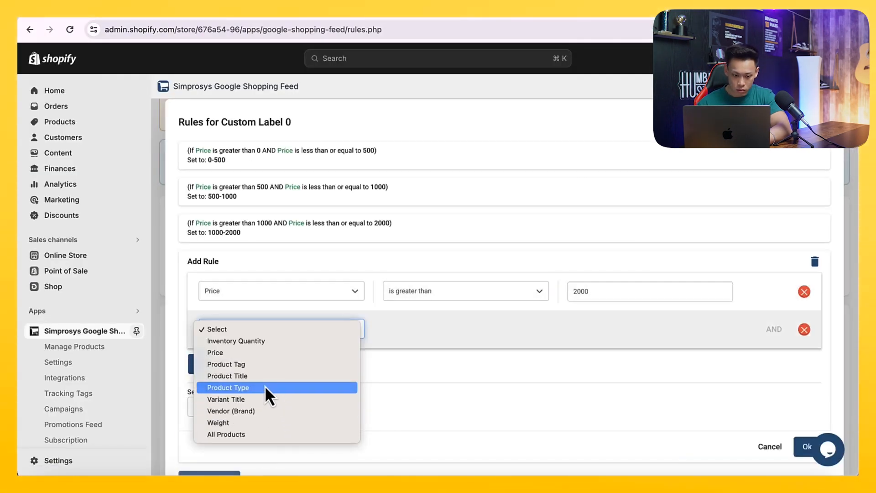
pyautogui.click(262, 353)
pyautogui.click(404, 332)
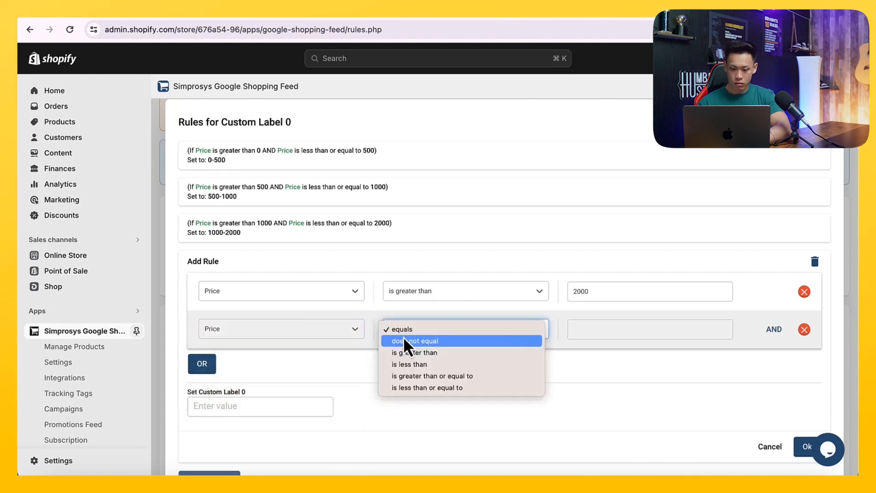
pyautogui.click(420, 387)
pyautogui.click(580, 333)
pyautogui.write('3000')
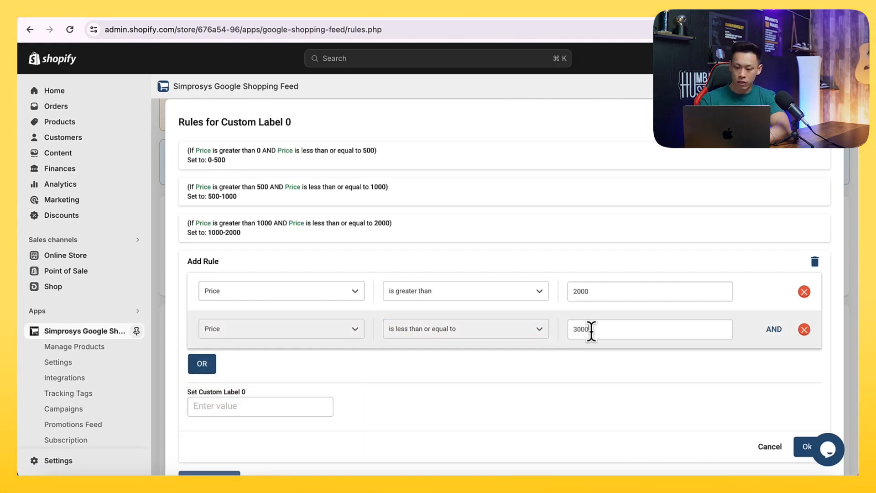
pyautogui.click(300, 404)
pyautogui.write('2000-3000')
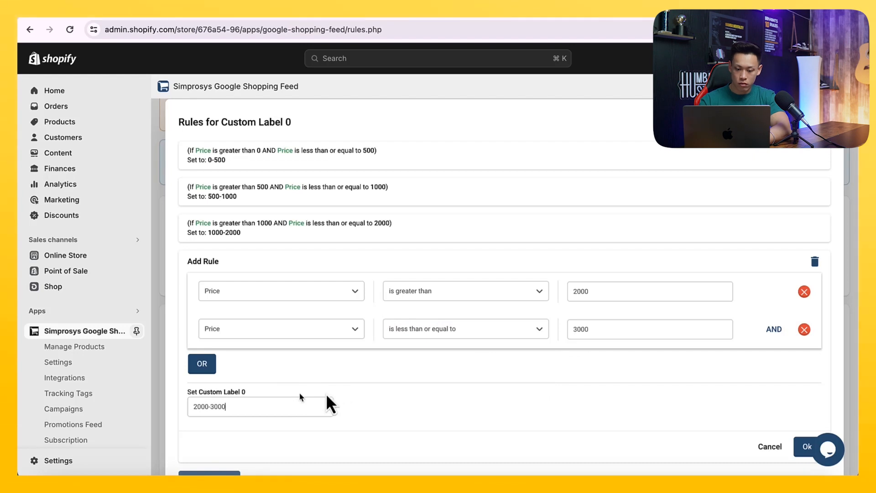
pyautogui.scroll(-2, 410, 391)
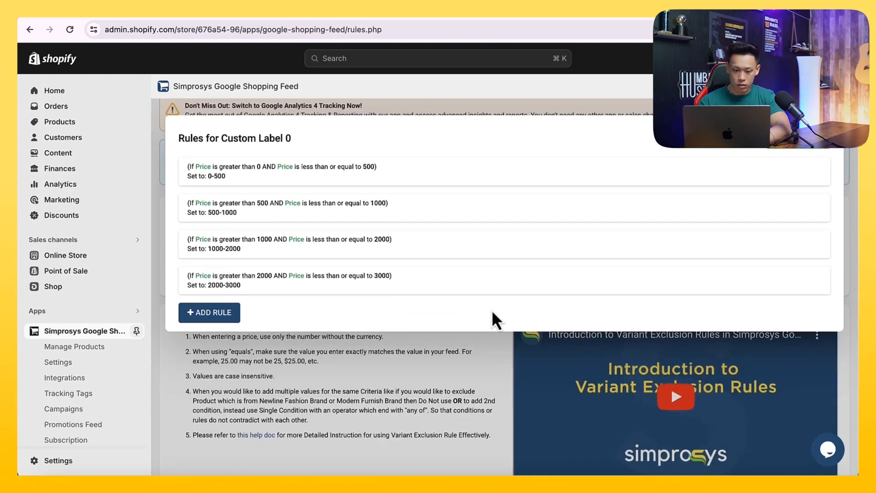
# - Add a fifth Custom Label 0 rule with the condition Price is greater than 3000
pyautogui.click(213, 314)
pyautogui.click(239, 342)
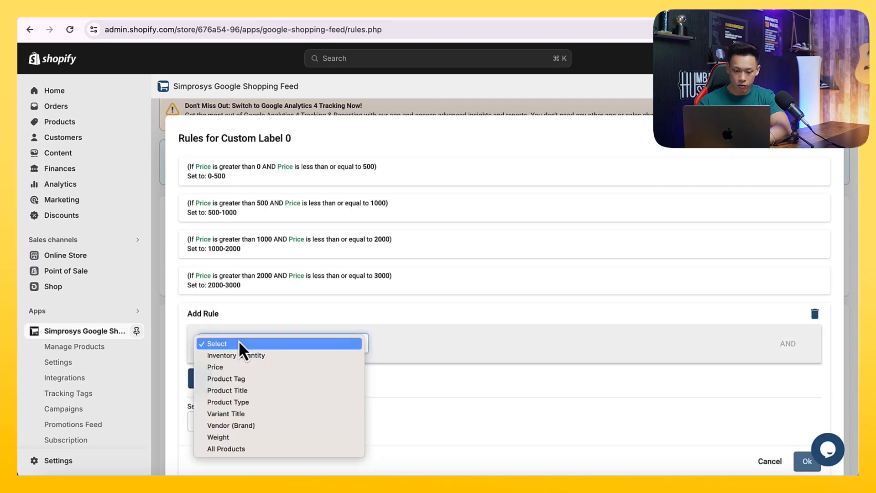
pyautogui.click(242, 369)
pyautogui.click(445, 343)
pyautogui.click(445, 368)
pyautogui.click(594, 343)
pyautogui.write('3000')
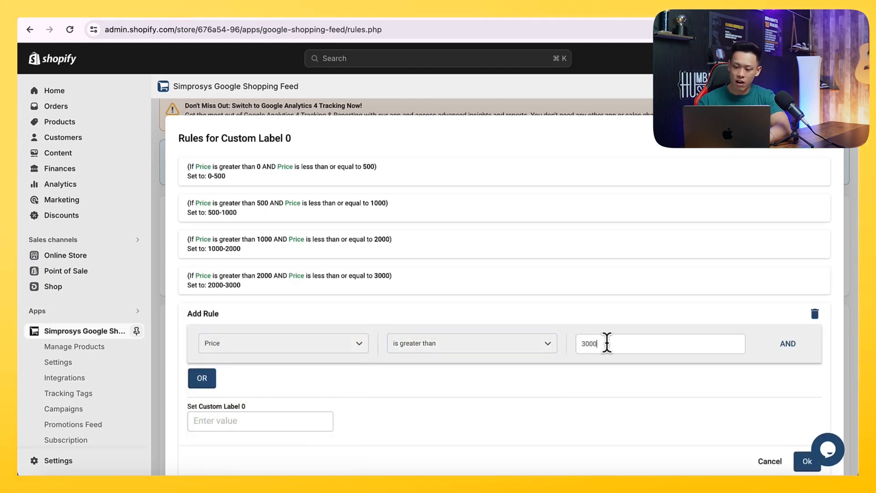
# - Add the AND condition Price is less than or equal to 4000 to the fifth rule
pyautogui.click(795, 344)
pyautogui.click(315, 381)
pyautogui.click(295, 403)
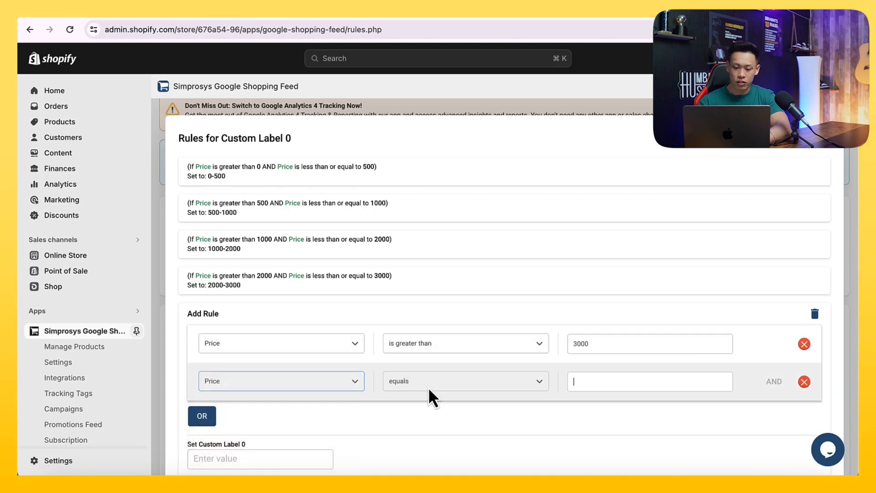
pyautogui.click(433, 381)
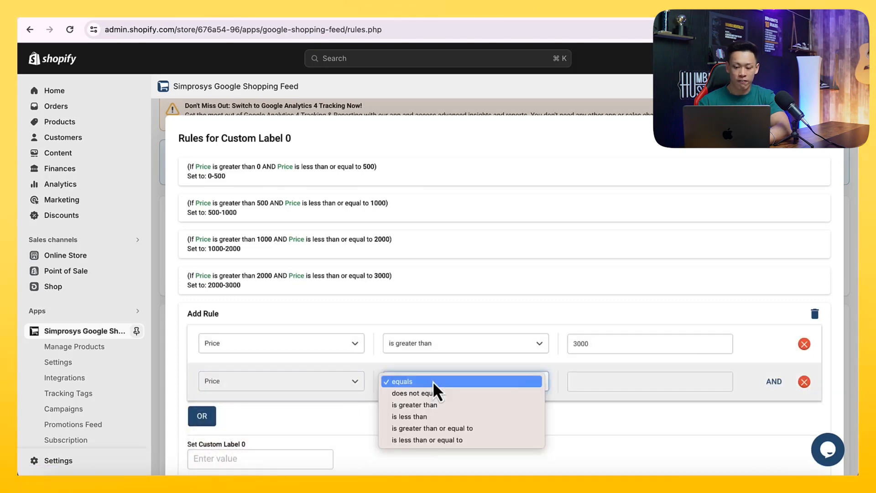
pyautogui.click(439, 438)
pyautogui.click(587, 387)
pyautogui.write('4')
# - Set the fifth rule's Custom Label 0 value to 3000-4000 and save the rule
pyautogui.scroll(-1, 590, 387)
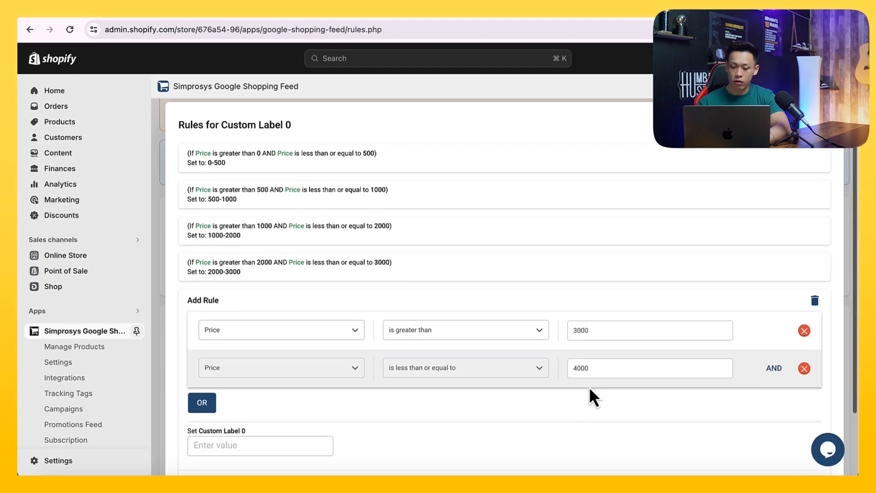
pyautogui.scroll(-2, 274, 404)
pyautogui.click(247, 394)
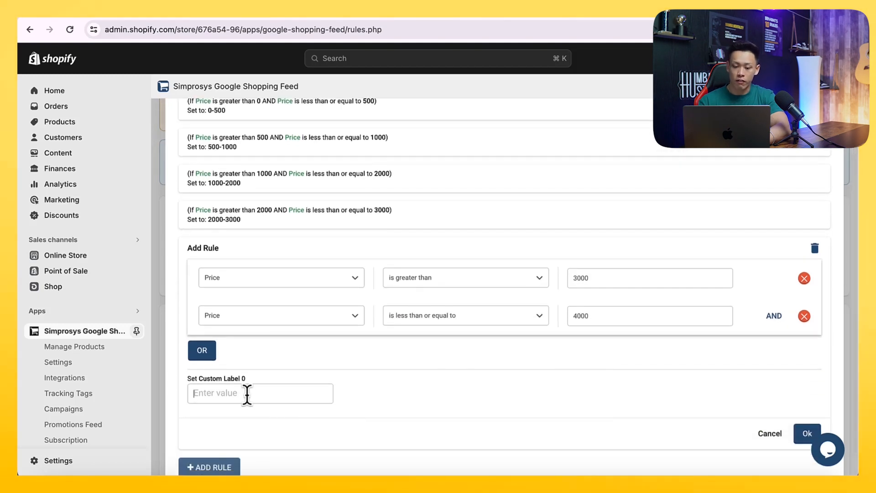
pyautogui.write('3000-4000')
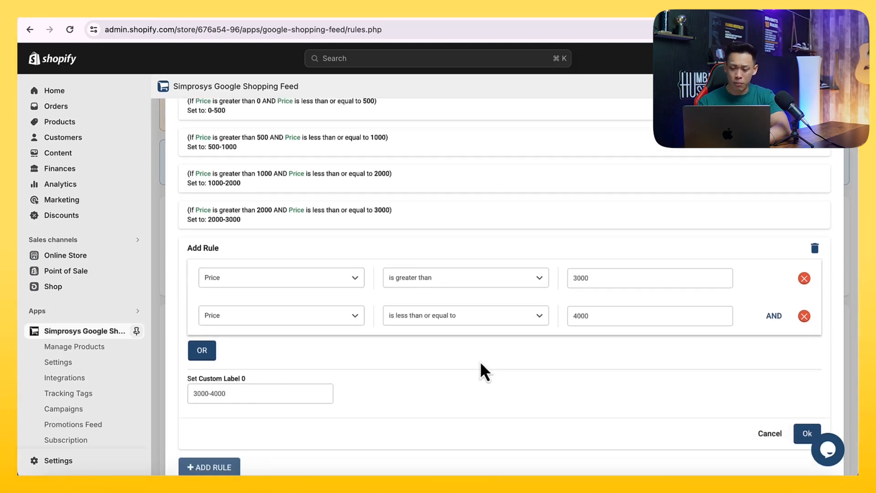
pyautogui.scroll(-1, 480, 361)
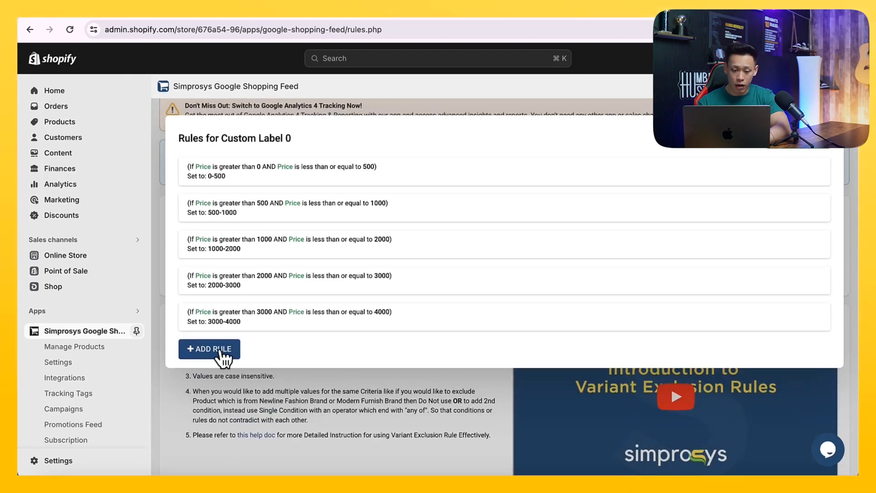
# - Add a sixth Custom Label 0 rule with the condition Price is greater than 4000
pyautogui.click(223, 353)
pyautogui.scroll(-2, 292, 338)
pyautogui.click(274, 314)
pyautogui.click(273, 331)
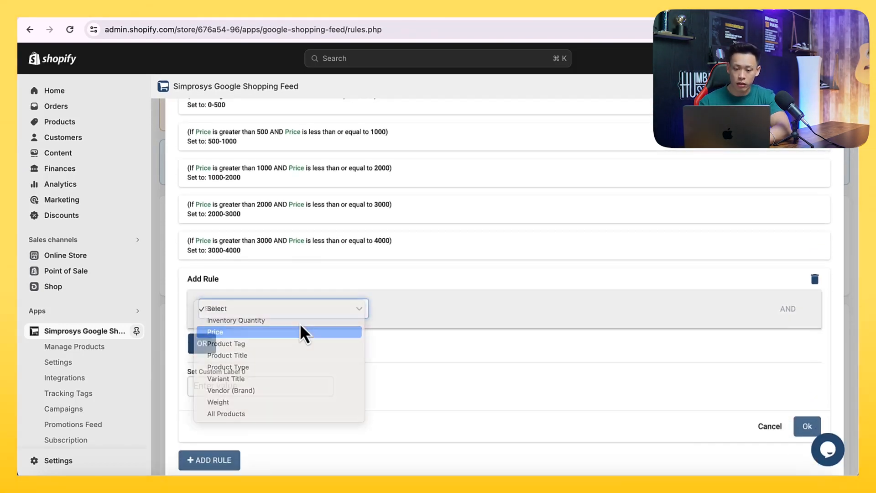
pyautogui.click(446, 314)
pyautogui.click(446, 331)
pyautogui.click(579, 313)
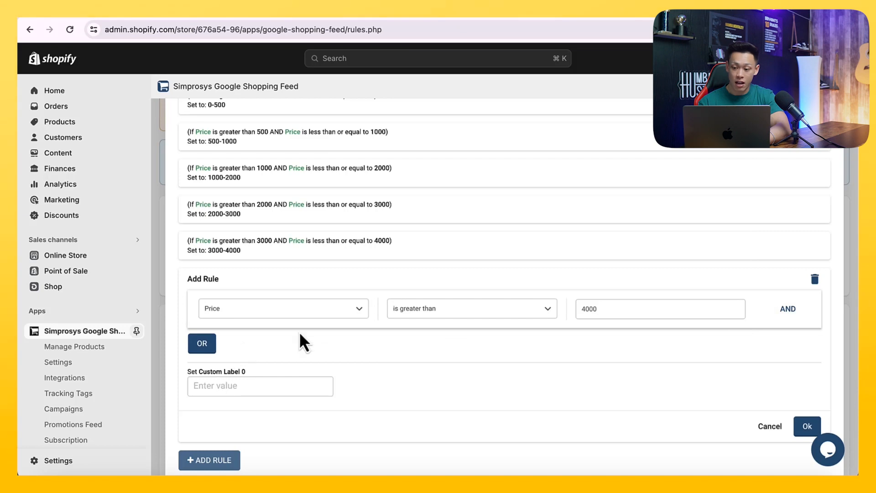
# - Add the AND condition Price is less than or equal to 5000 to the sixth rule and save it with the label 4000-5000
pyautogui.click(790, 309)
pyautogui.click(312, 351)
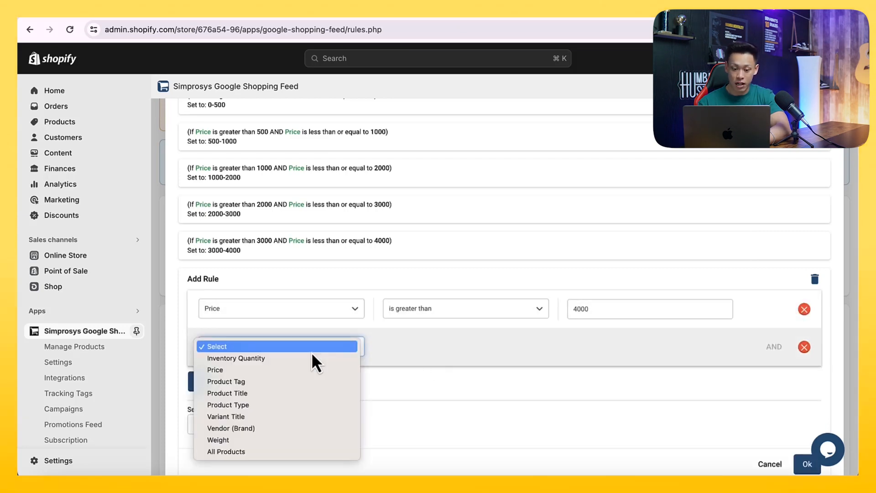
pyautogui.click(283, 372)
pyautogui.click(418, 345)
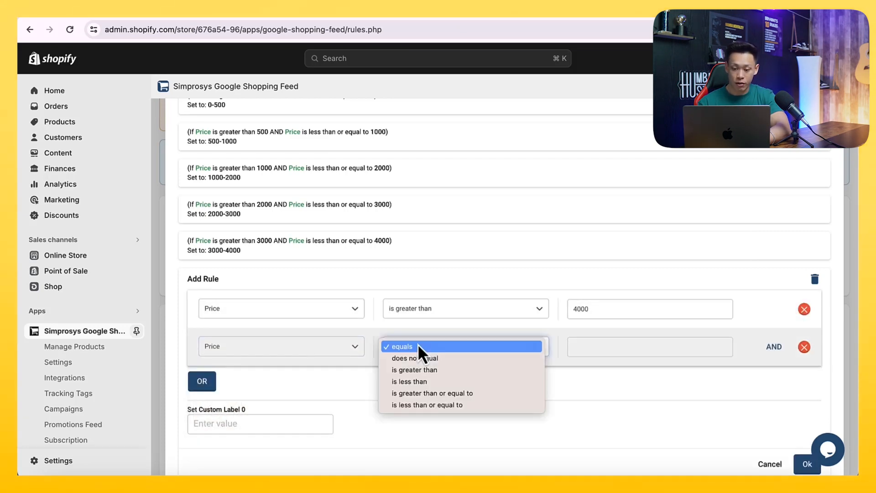
pyautogui.click(413, 370)
pyautogui.click(496, 355)
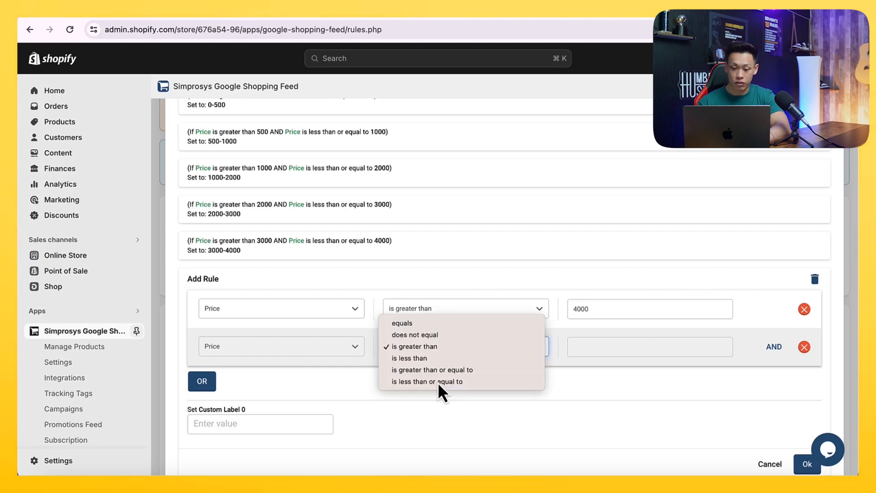
pyautogui.click(437, 382)
pyautogui.click(580, 348)
pyautogui.write('5000')
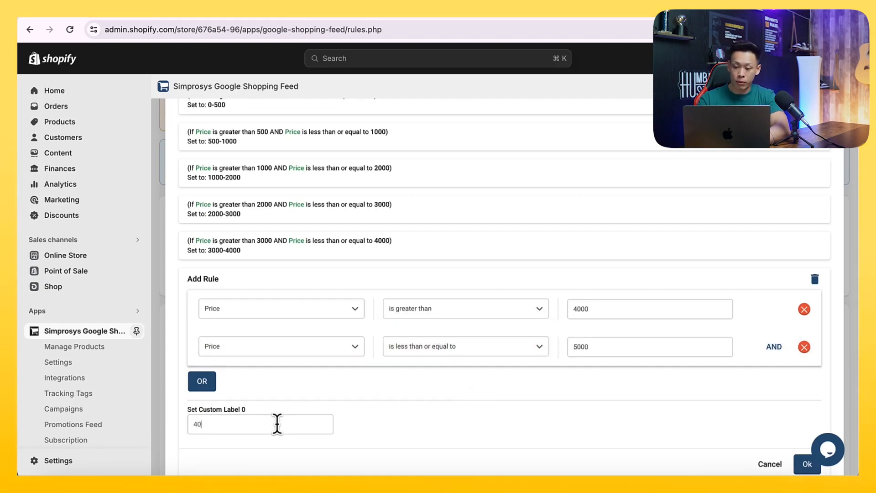
pyautogui.scroll(-2, 504, 418)
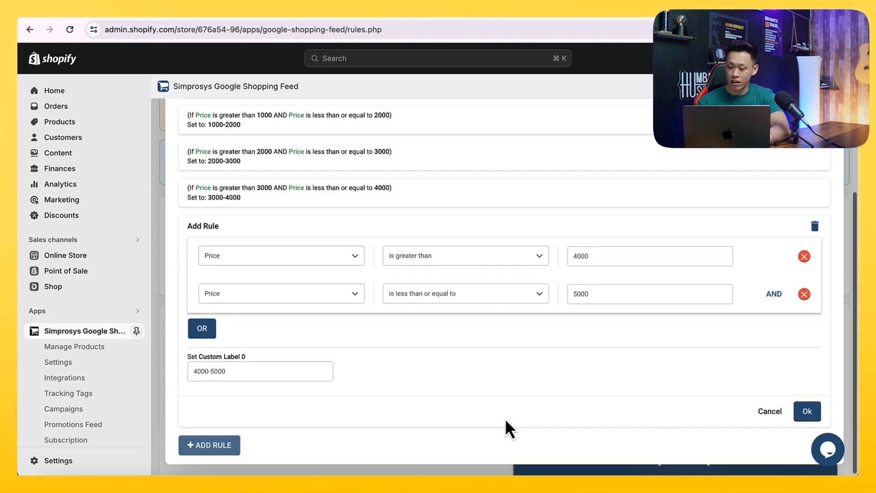
pyautogui.click(805, 407)
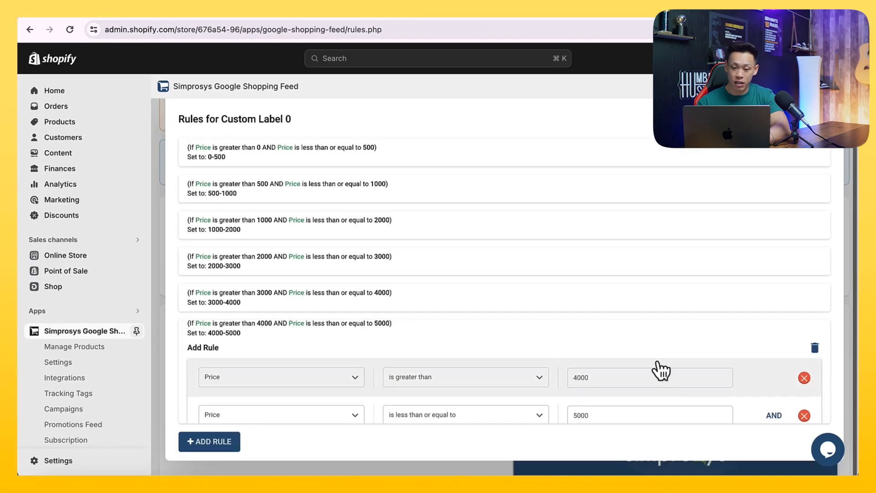
# - Add a seventh Custom Label 0 rule with the condition Price is greater than 5000
pyautogui.click(227, 391)
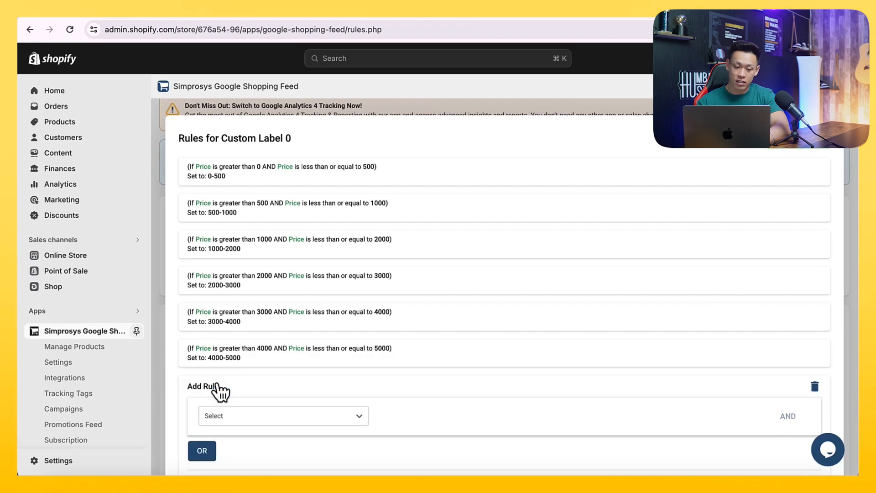
pyautogui.scroll(-2, 256, 382)
pyautogui.click(248, 347)
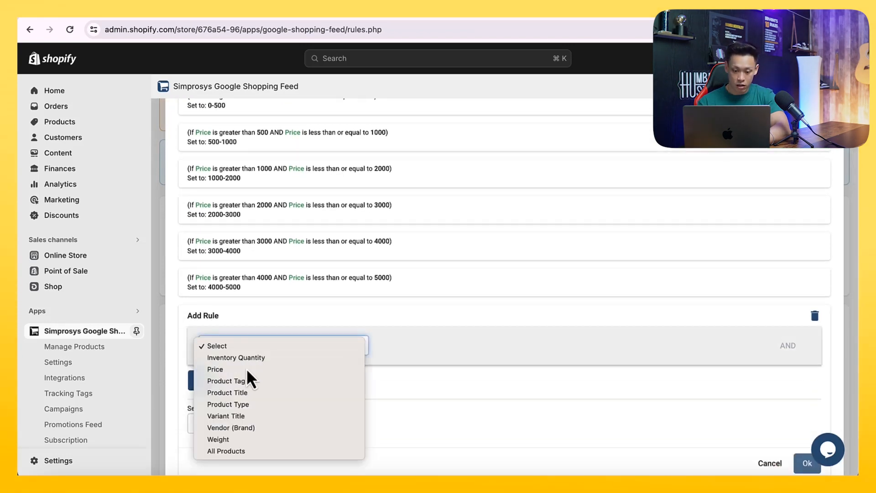
pyautogui.click(247, 368)
pyautogui.click(449, 347)
pyautogui.click(443, 369)
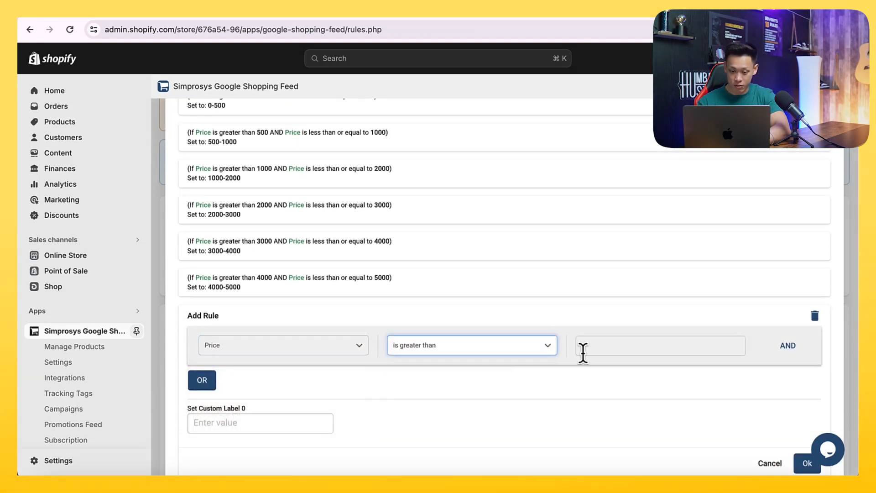
pyautogui.click(613, 351)
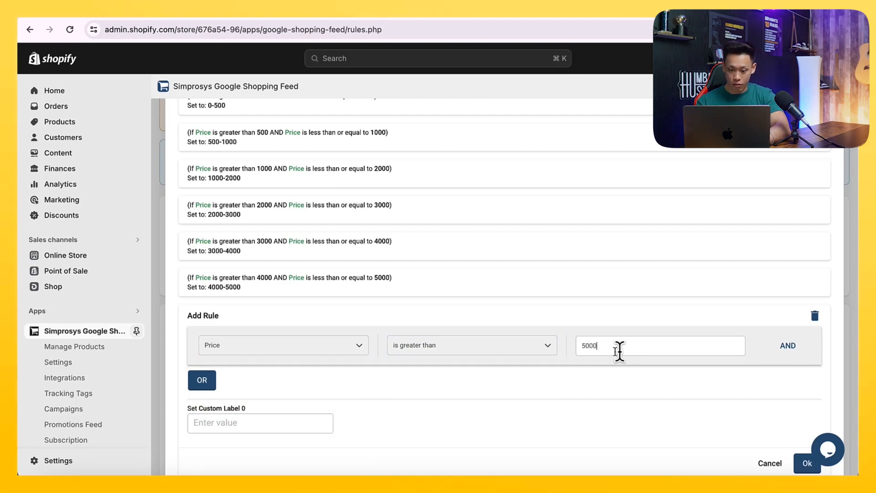
# - Add the AND condition Price is less than or equal to 6000 to the seventh rule and save it with the label 5000-6000
pyautogui.click(786, 347)
pyautogui.click(299, 385)
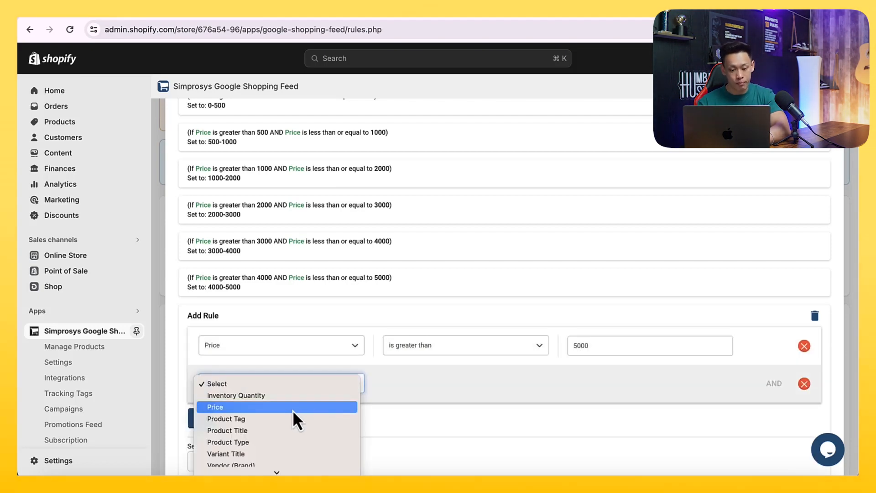
pyautogui.click(291, 407)
pyautogui.click(392, 385)
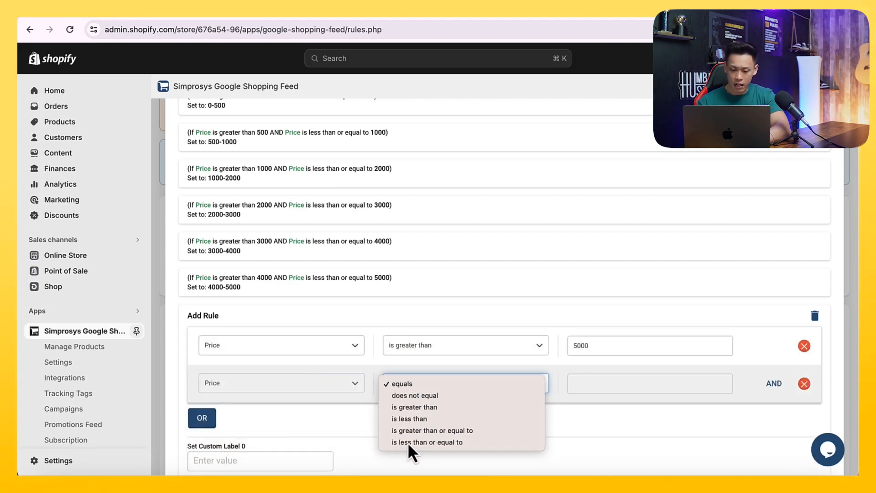
pyautogui.click(408, 442)
pyautogui.click(591, 384)
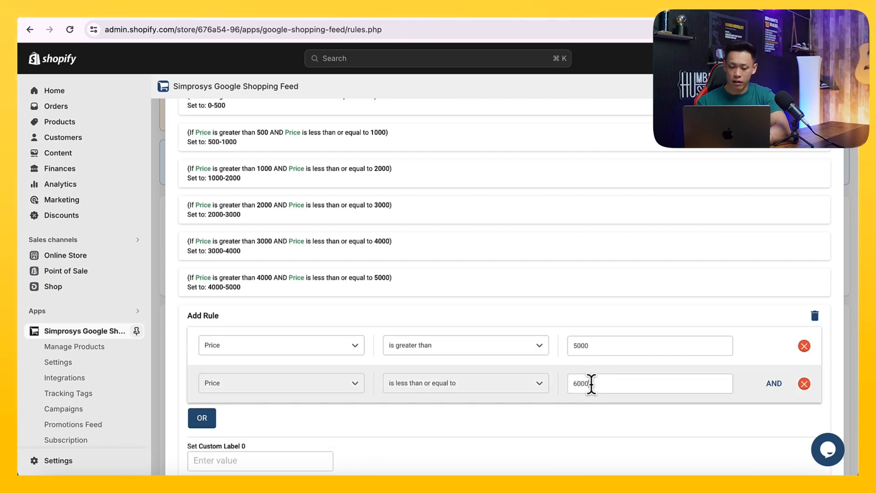
pyautogui.scroll(-2, 631, 378)
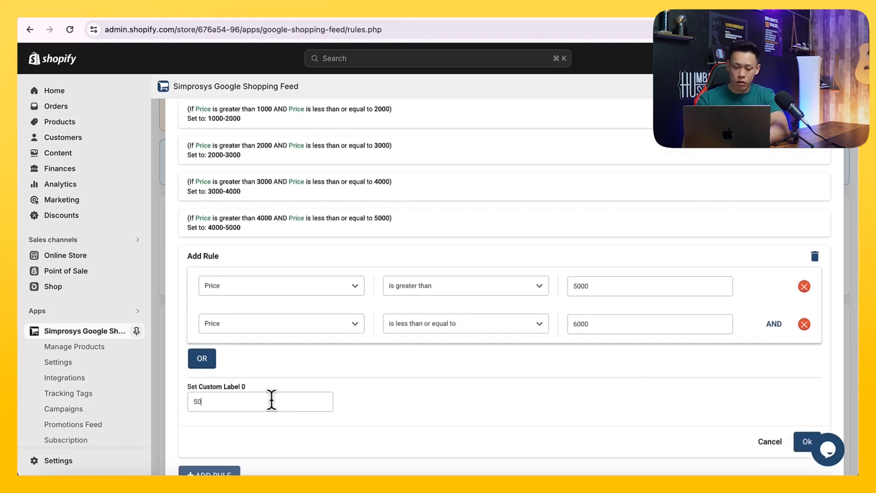
pyautogui.scroll(-1, 595, 413)
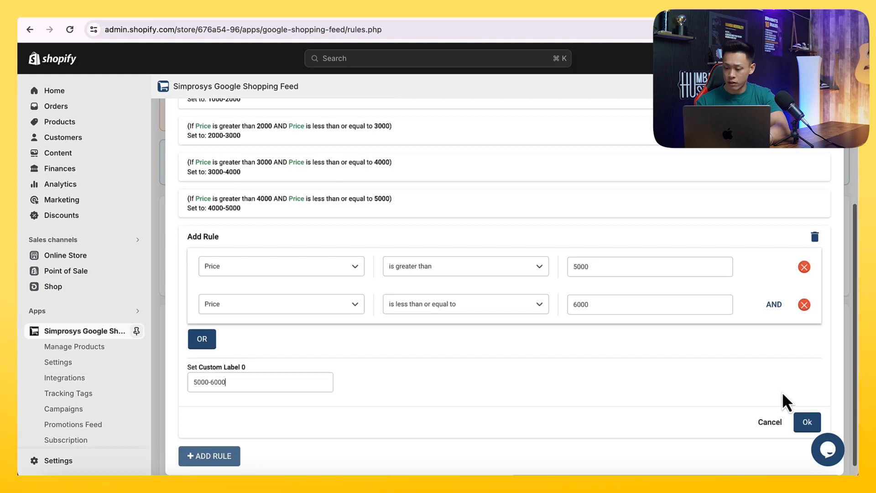
pyautogui.scroll(-1, 644, 354)
pyautogui.press('Return')
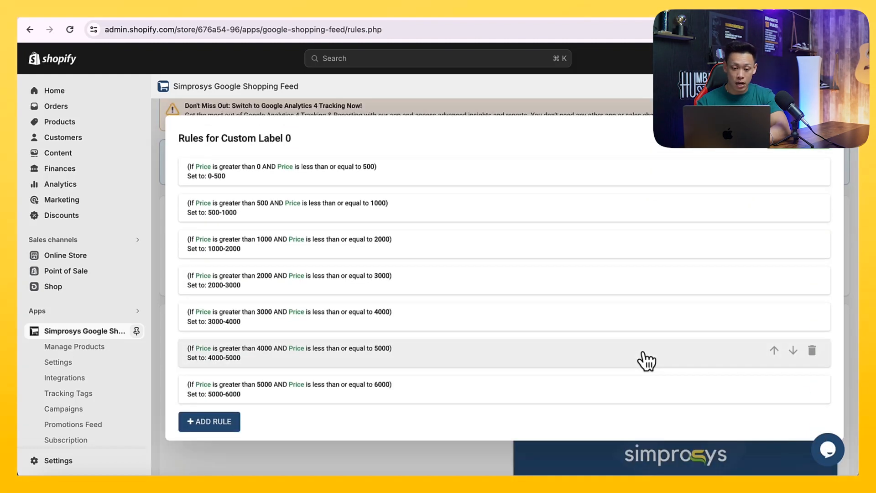
# - Add an eighth Custom Label 0 rule with the condition Price is greater than 6000
pyautogui.click(212, 425)
pyautogui.scroll(-1, 281, 386)
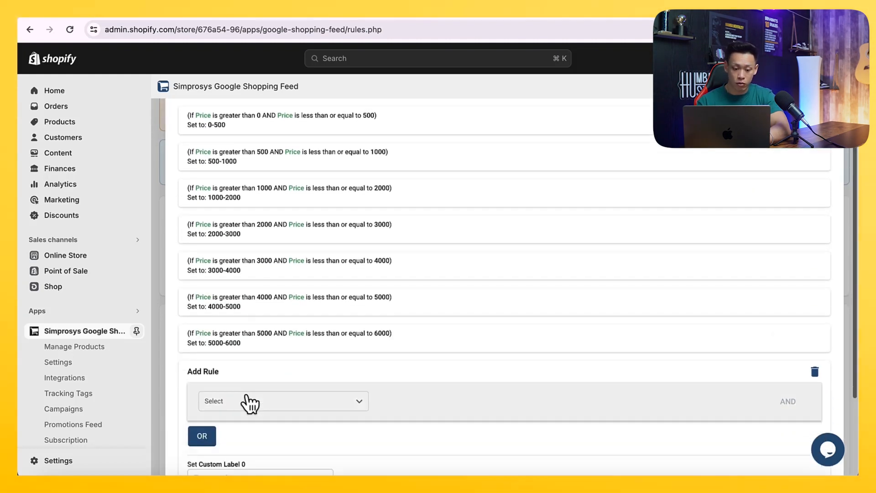
pyautogui.click(245, 397)
pyautogui.click(263, 388)
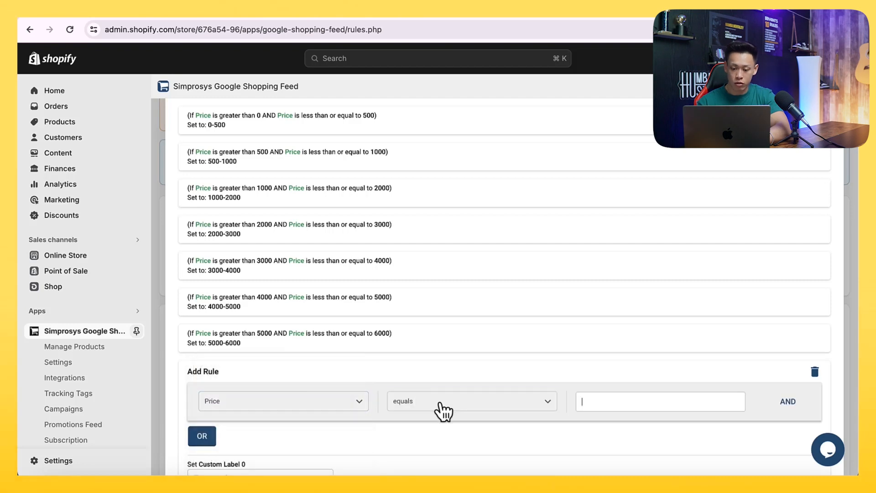
pyautogui.click(439, 403)
pyautogui.click(438, 424)
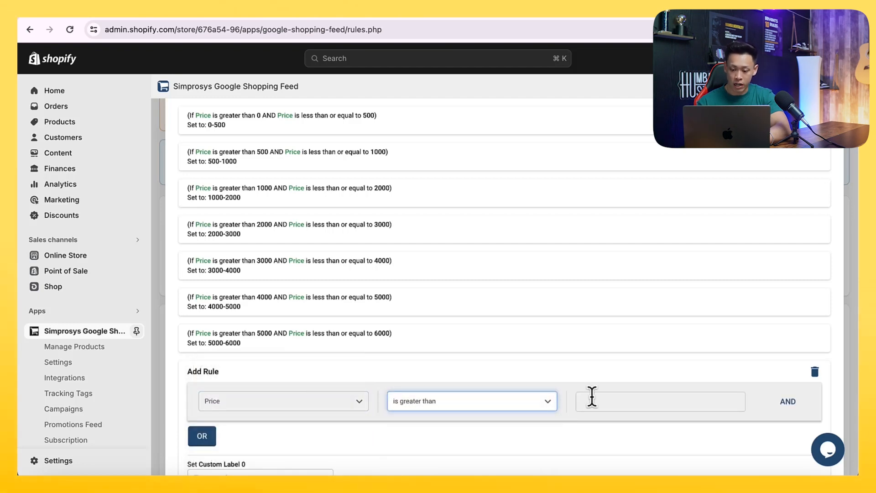
pyautogui.click(596, 400)
pyautogui.scroll(-1, 630, 347)
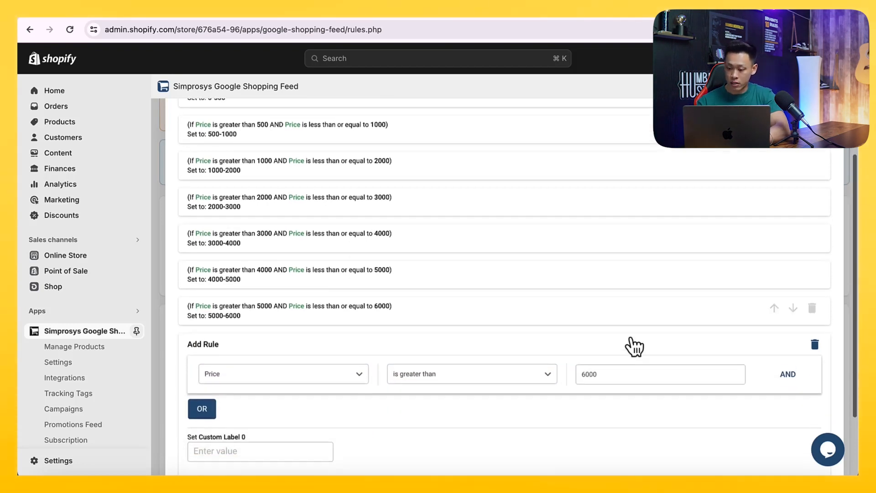
# - Add the AND condition Price is less than or equal to 7000 to the eighth rule
pyautogui.click(782, 369)
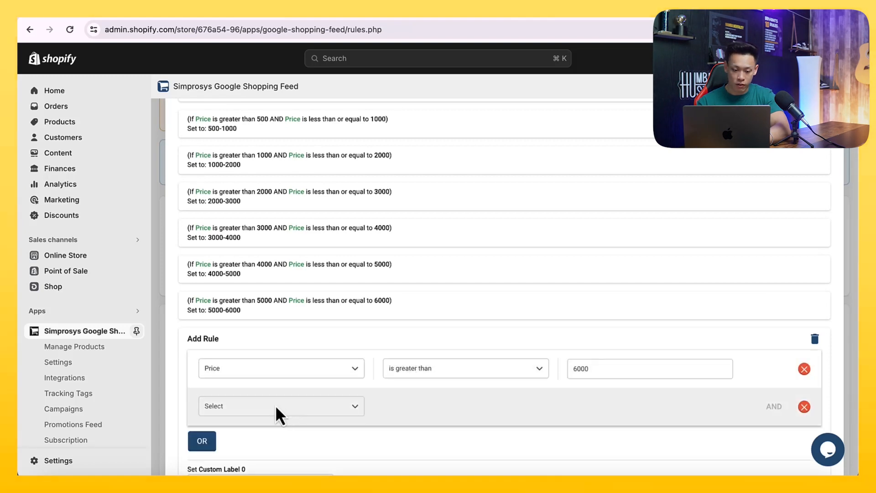
pyautogui.click(275, 404)
pyautogui.click(271, 409)
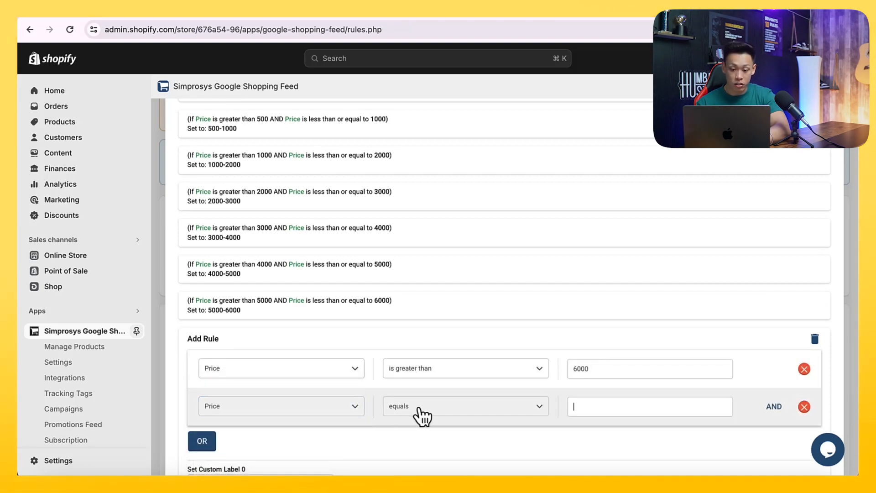
pyautogui.click(418, 407)
pyautogui.click(428, 467)
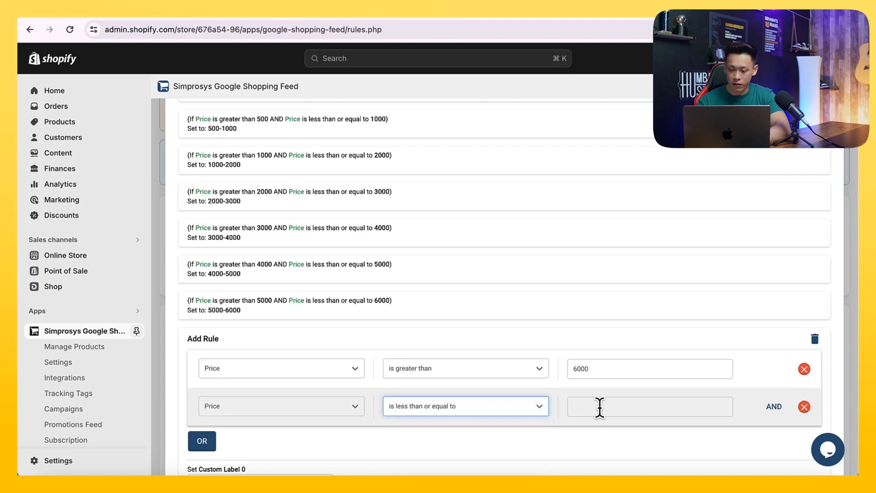
pyautogui.click(600, 406)
pyautogui.scroll(-2, 606, 303)
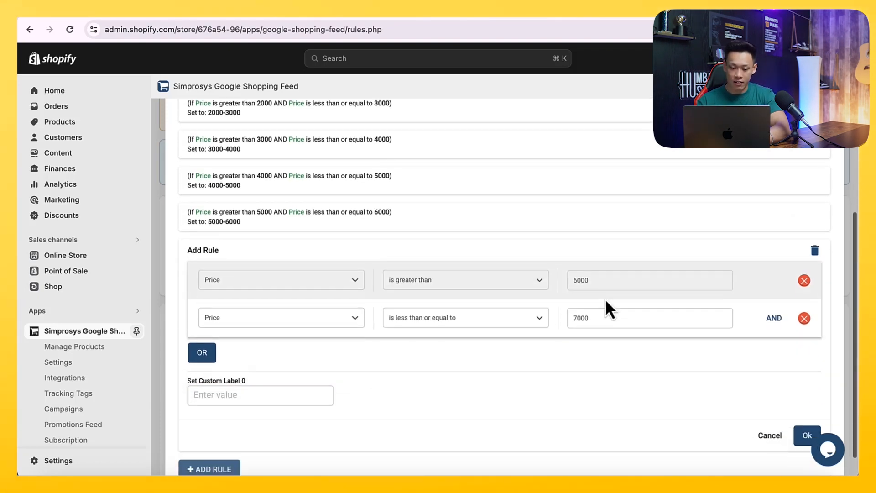
# - Set the eighth rule's Custom Label 0 value to 6000-7000 and save the rule
pyautogui.click(289, 394)
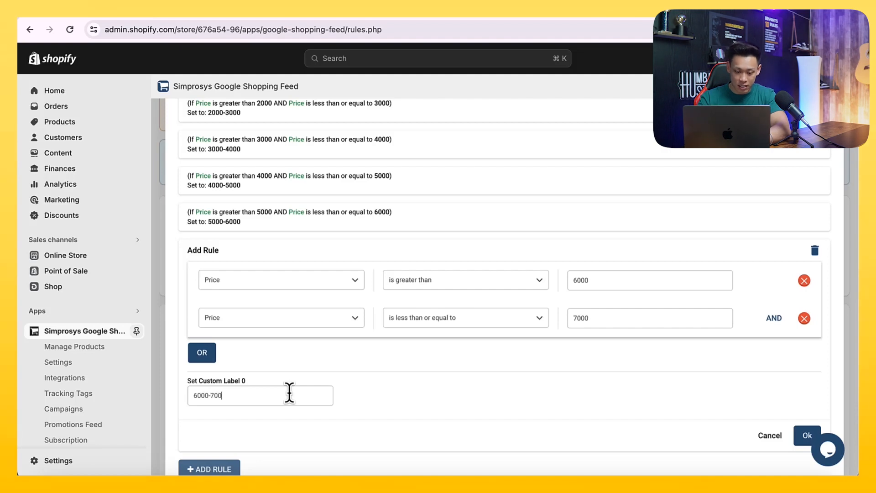
pyautogui.write('6000-7000')
pyautogui.scroll(-1, 602, 422)
pyautogui.click(807, 407)
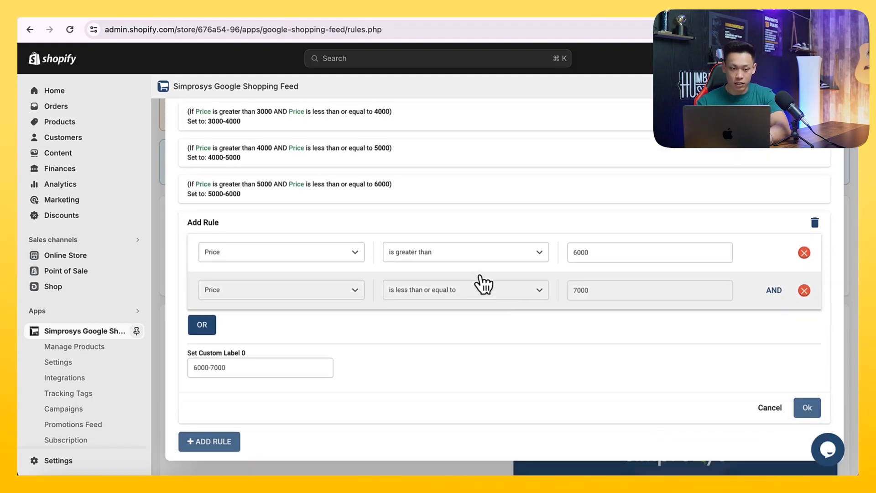
# - Add a ninth Custom Label 0 rule with the condition Price is greater than 7000
pyautogui.click(56, 13)
pyautogui.scroll(-1, 349, 263)
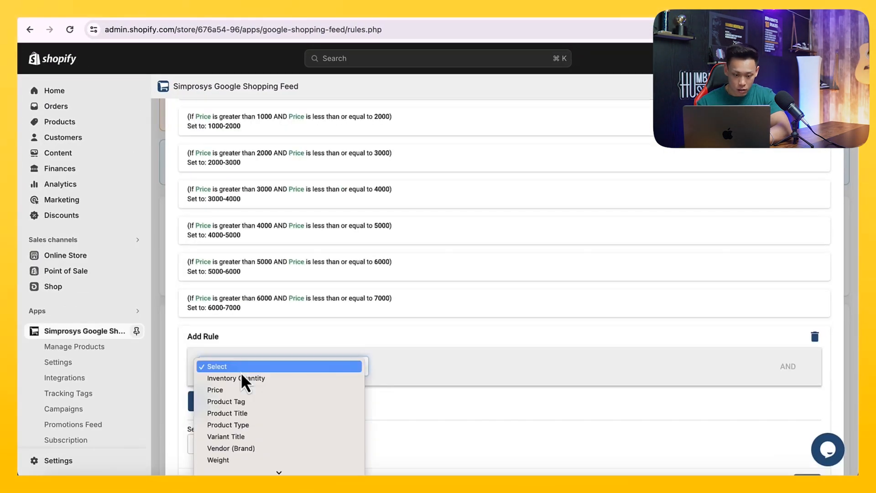
pyautogui.click(234, 389)
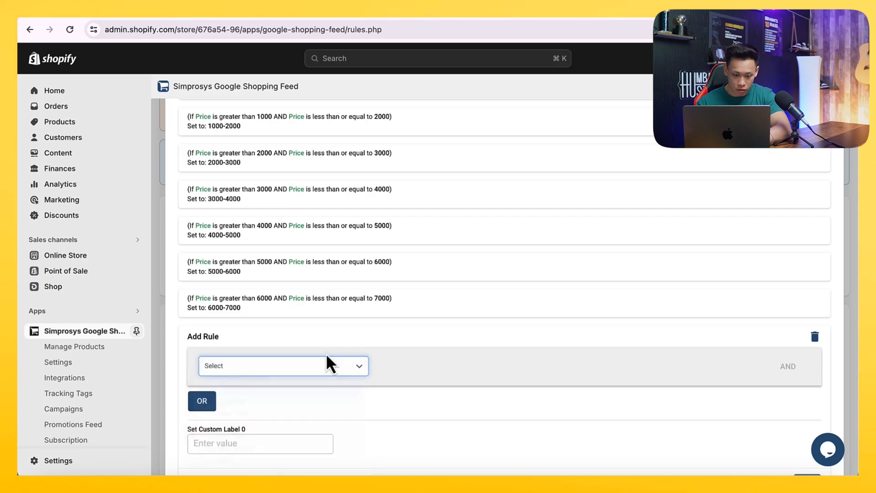
pyautogui.click(416, 381)
pyautogui.click(430, 390)
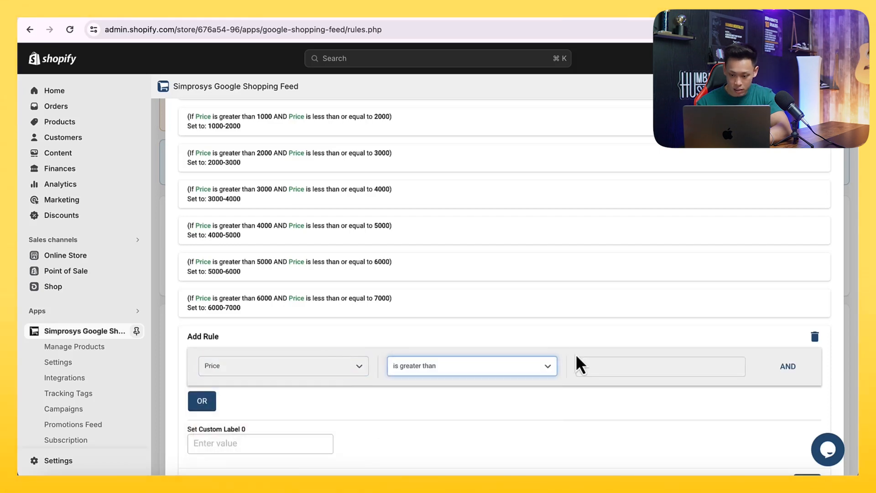
# - Add the AND condition Price is less than or equal to 8000 to the ninth rule and save it with the label 7000-8000
pyautogui.click(794, 369)
pyautogui.click(457, 329)
pyautogui.click(421, 387)
pyautogui.click(599, 329)
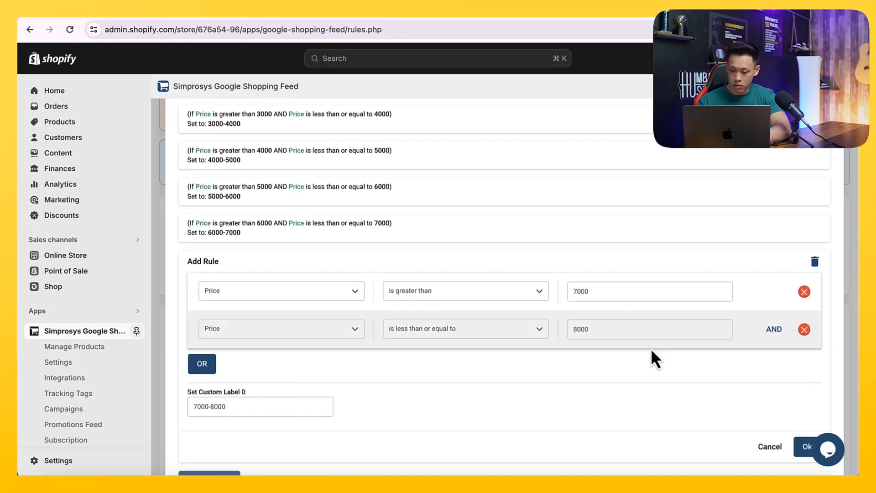
pyautogui.scroll(-2, 616, 378)
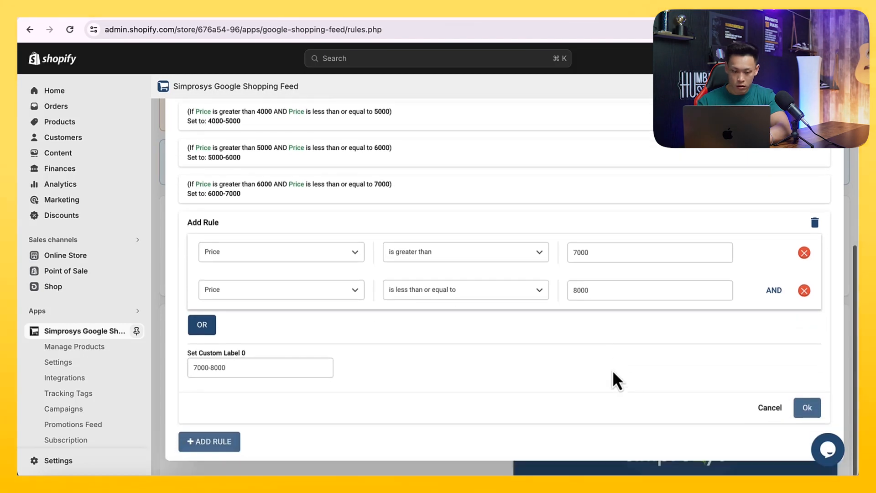
pyautogui.click(805, 407)
# - Add a tenth Custom Label 0 rule with the single condition Price is greater than 8000
pyautogui.click(214, 441)
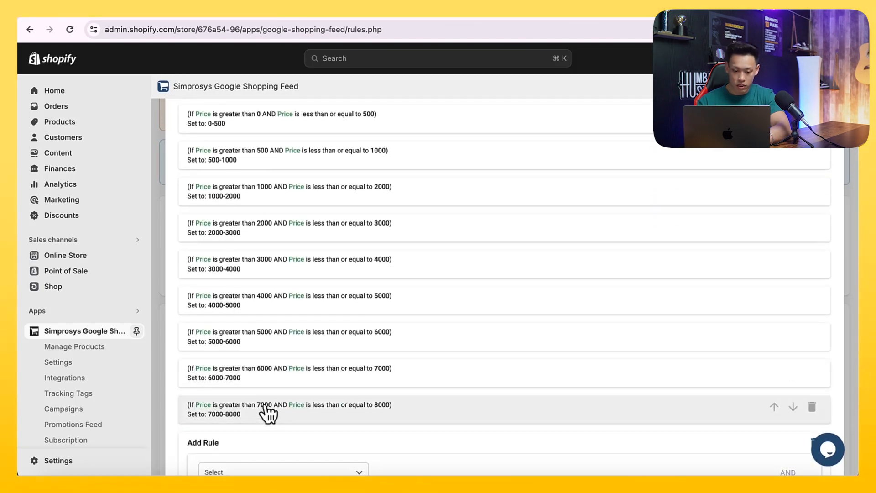
pyautogui.scroll(-2, 263, 395)
pyautogui.click(254, 376)
pyautogui.click(253, 393)
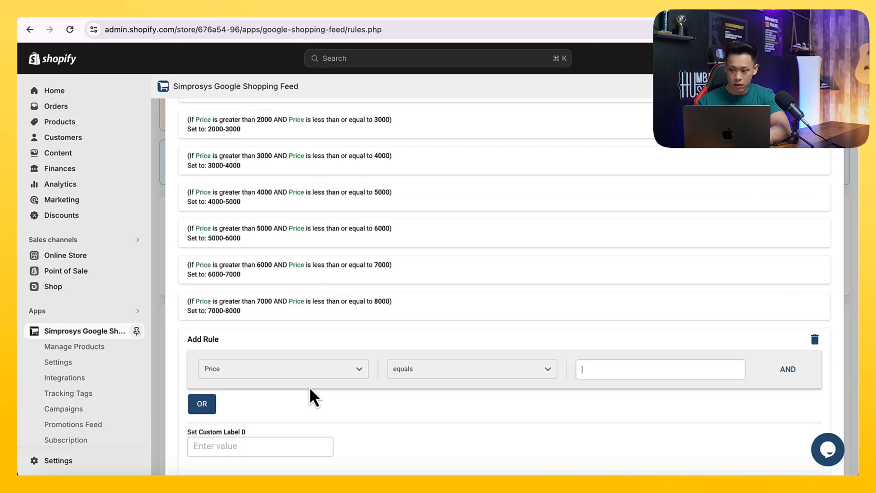
pyautogui.click(524, 373)
pyautogui.click(486, 394)
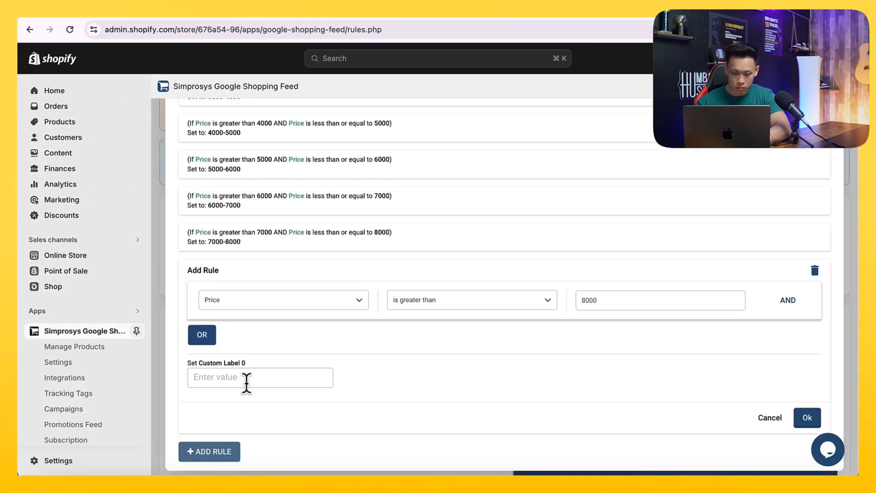
# - Set the tenth rule's Custom Label 0 value to 8000+ and save the rule
pyautogui.click(246, 379)
pyautogui.write('8000+')
pyautogui.scroll(-1, 726, 381)
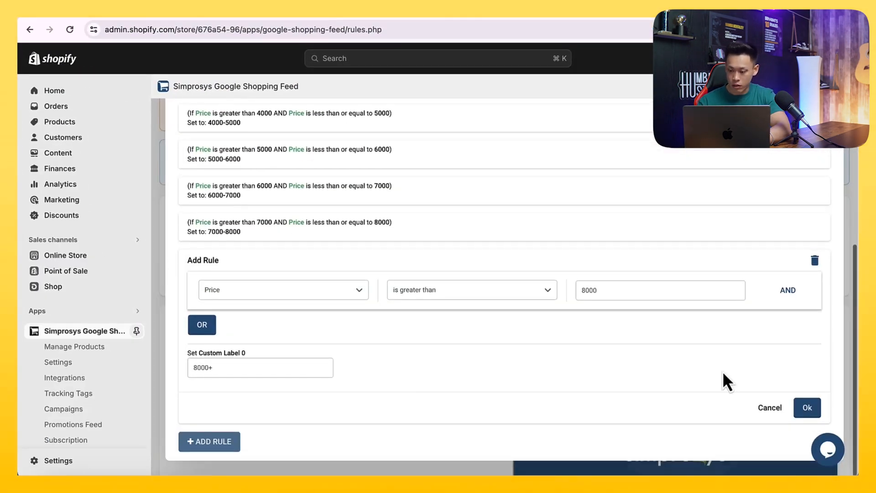
pyautogui.click(806, 408)
# - Save the Custom Label 0 rules as a draft and apply the draft rules to the product feed
pyautogui.scroll(5, 666, 342)
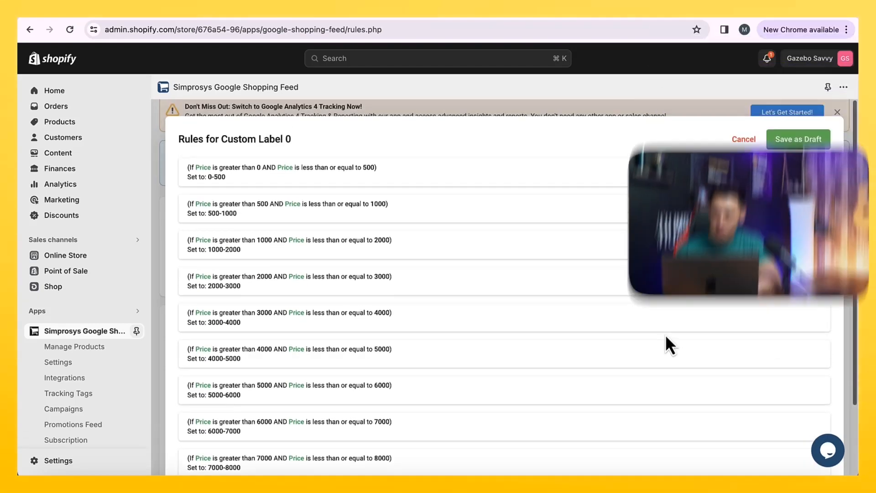
pyautogui.scroll(-2, 743, 255)
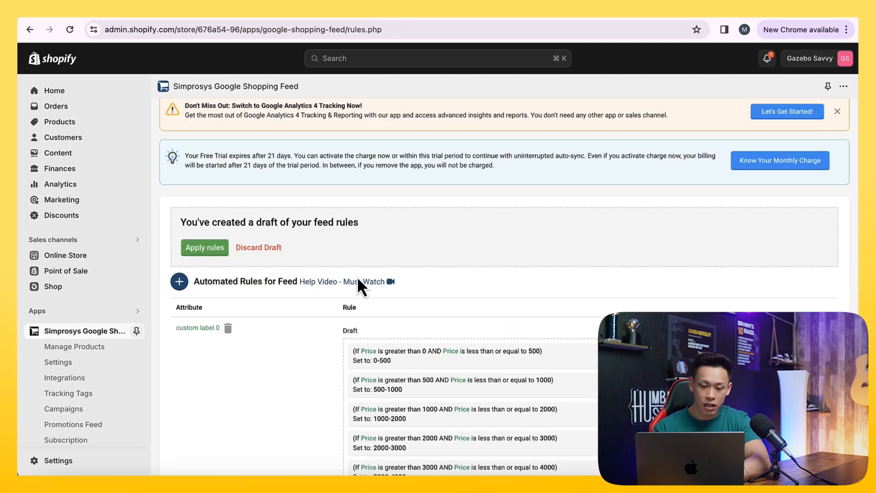
pyautogui.scroll(-1, 357, 281)
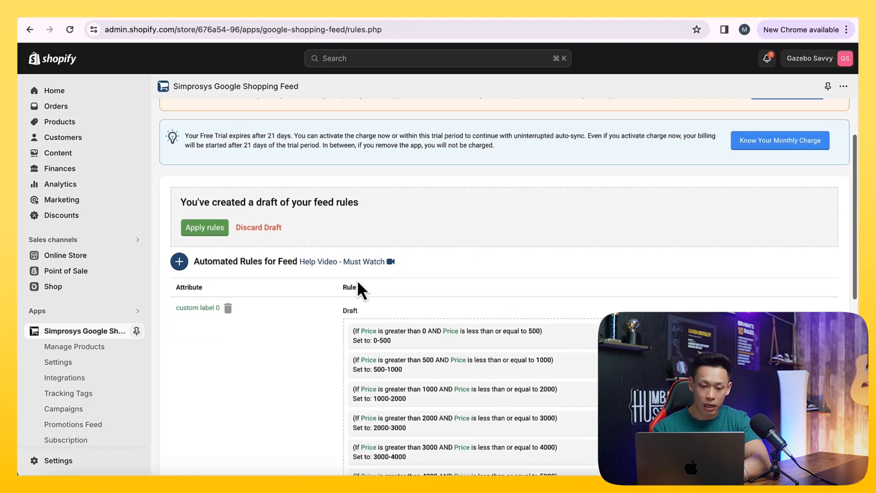
pyautogui.click(204, 211)
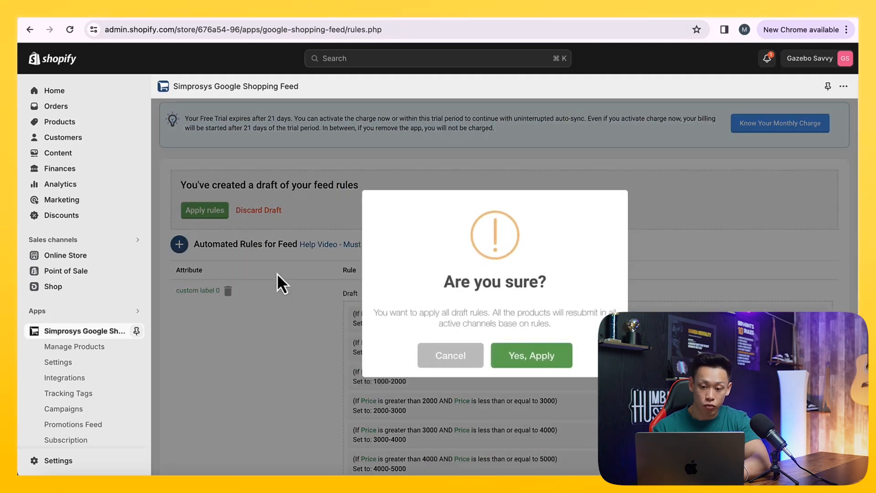
pyautogui.click(518, 356)
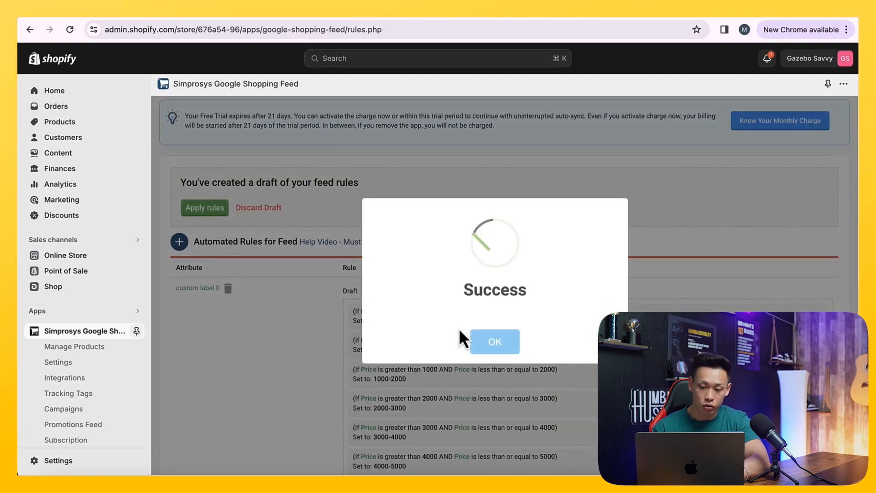
pyautogui.click(496, 342)
pyautogui.scroll(-3, 502, 354)
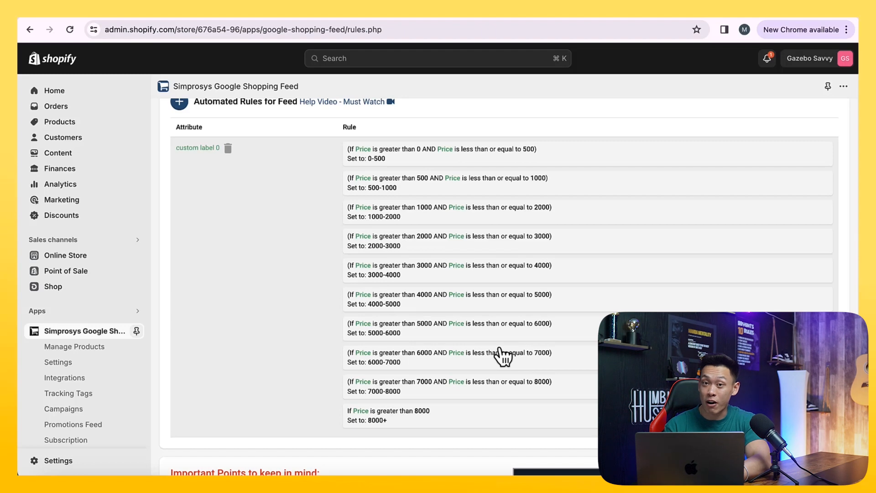
pyautogui.scroll(2, 503, 356)
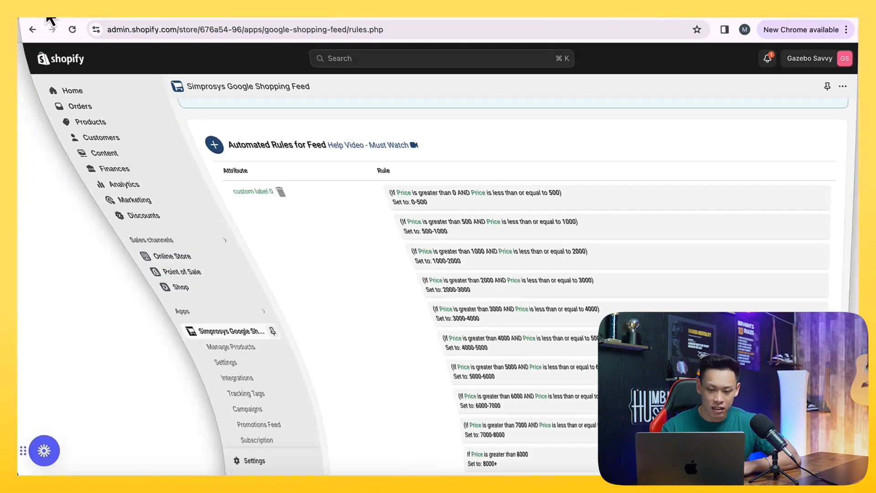
# - Switch to the Notion page 4. Launching Ads and review the section 4.1.1. Create Price Variables Via Simprosys
pyautogui.scroll(3, 252, 228)
pyautogui.scroll(8, 253, 228)
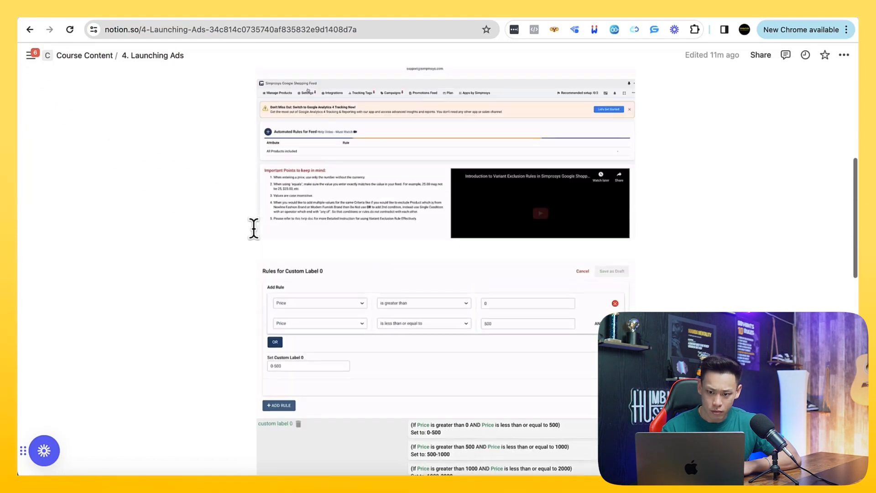
pyautogui.scroll(-8, 253, 229)
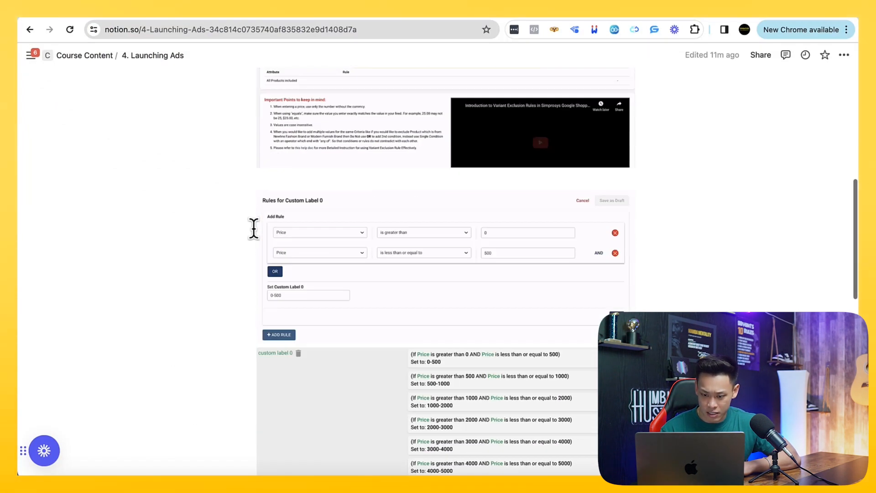
pyautogui.scroll(6, 254, 228)
pyautogui.scroll(5, 254, 228)
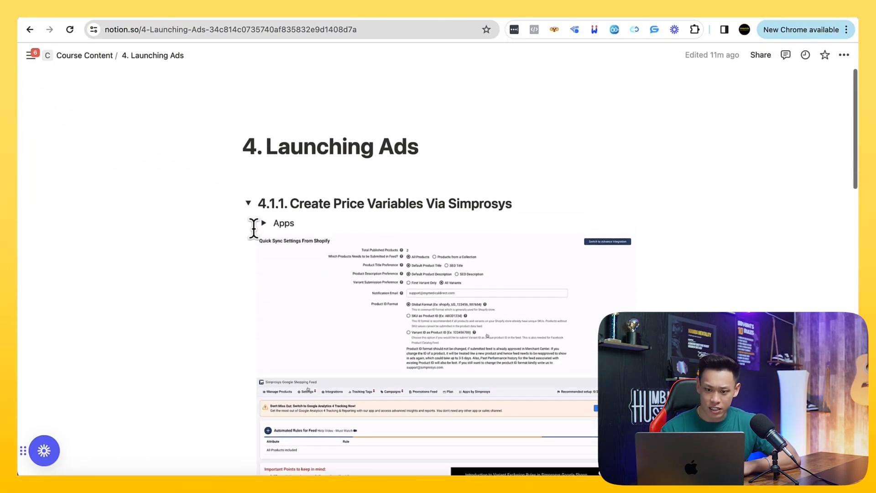
# - Switch to the Google Ads home page and examine the ad credit offer for new advertisers
pyautogui.scroll(-2, 254, 229)
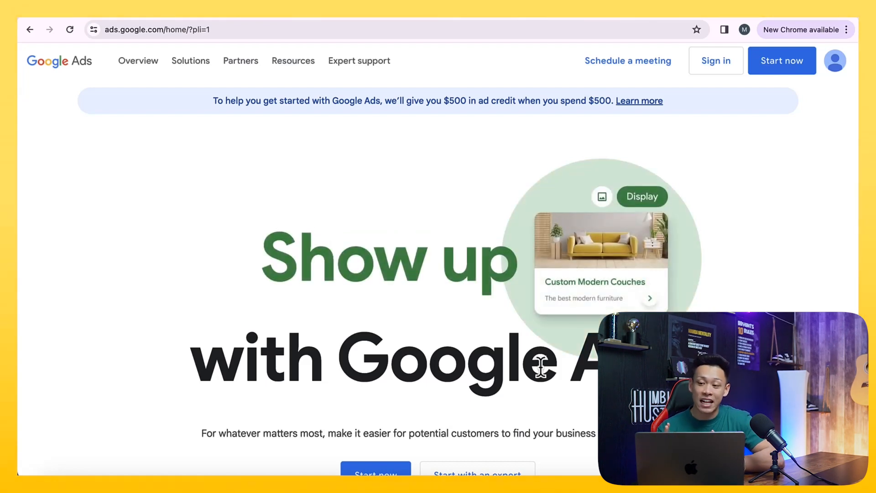
pyautogui.click(781, 70)
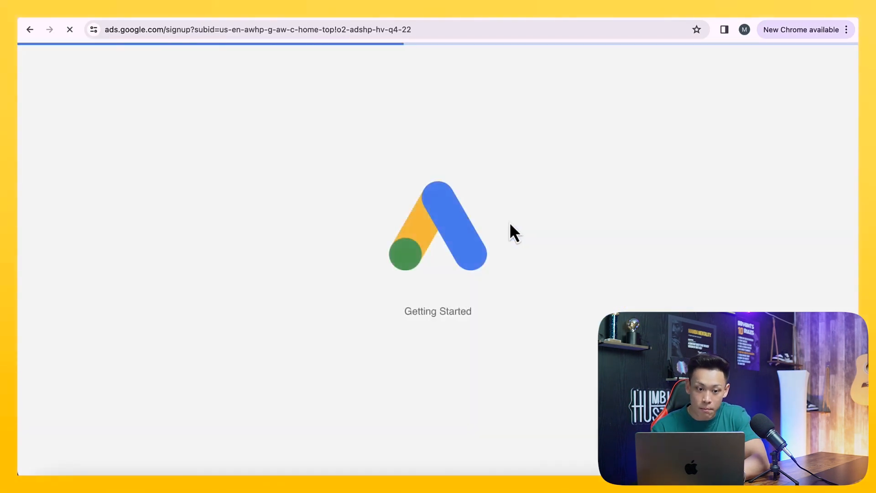
pyautogui.click(30, 29)
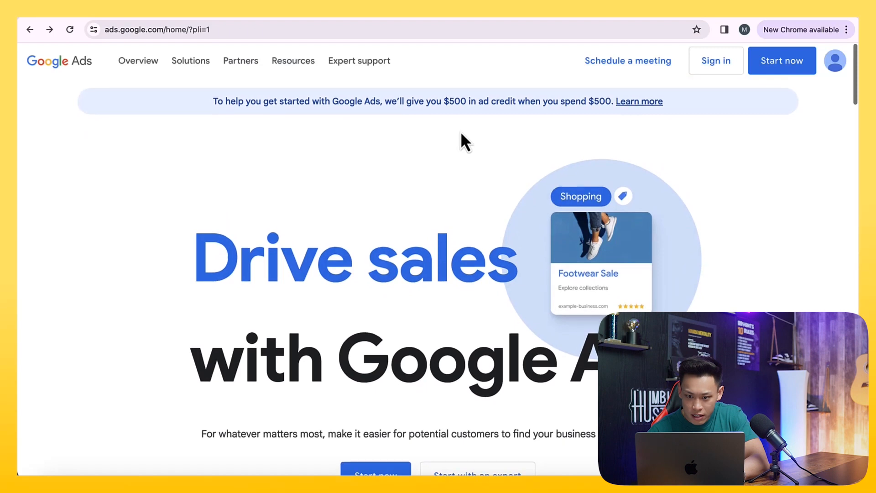
pyautogui.moveTo(450, 100); pyautogui.dragTo(534, 121)
pyautogui.click(413, 93)
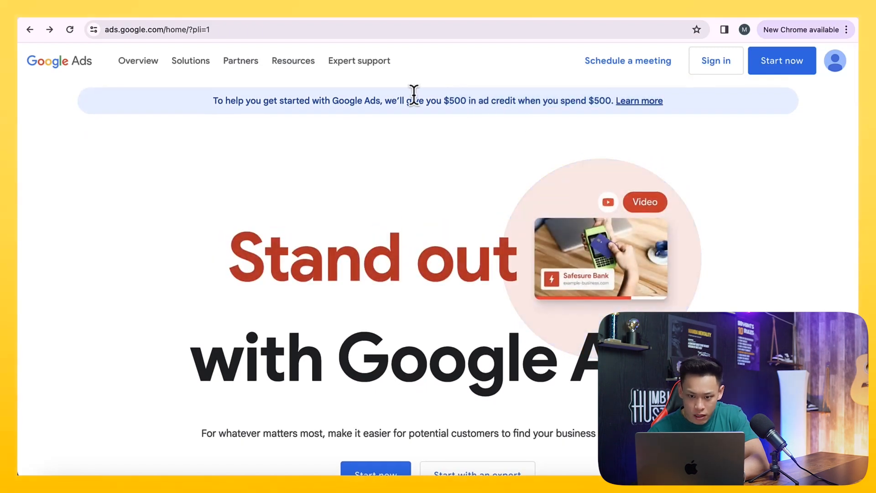
pyautogui.moveTo(460, 99); pyautogui.dragTo(466, 102)
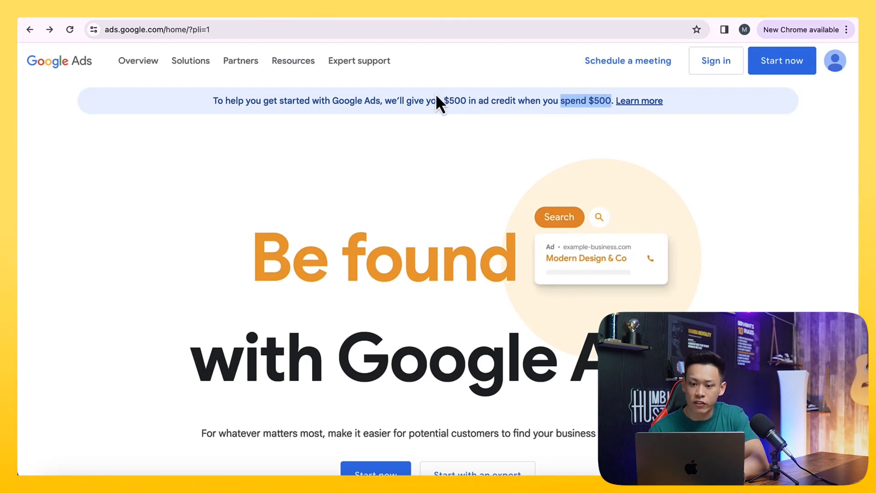
pyautogui.moveTo(446, 100); pyautogui.dragTo(516, 114)
pyautogui.scroll(-1, 487, 184)
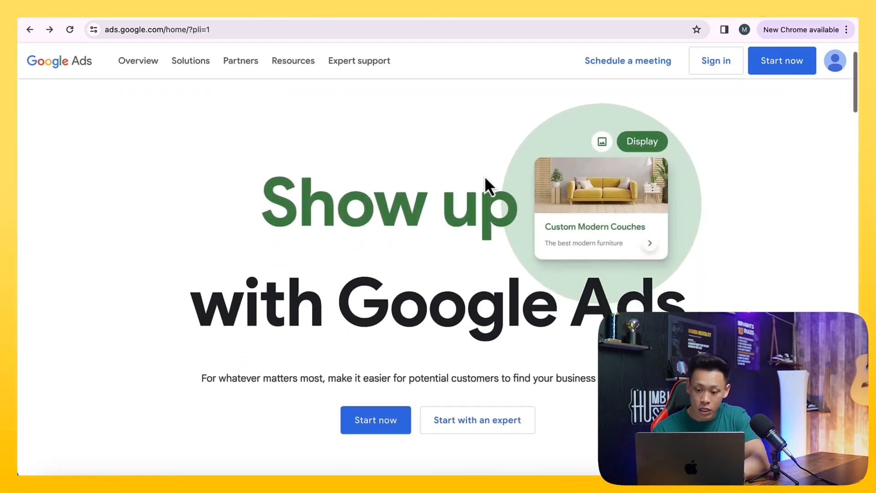
pyautogui.scroll(-1, 485, 179)
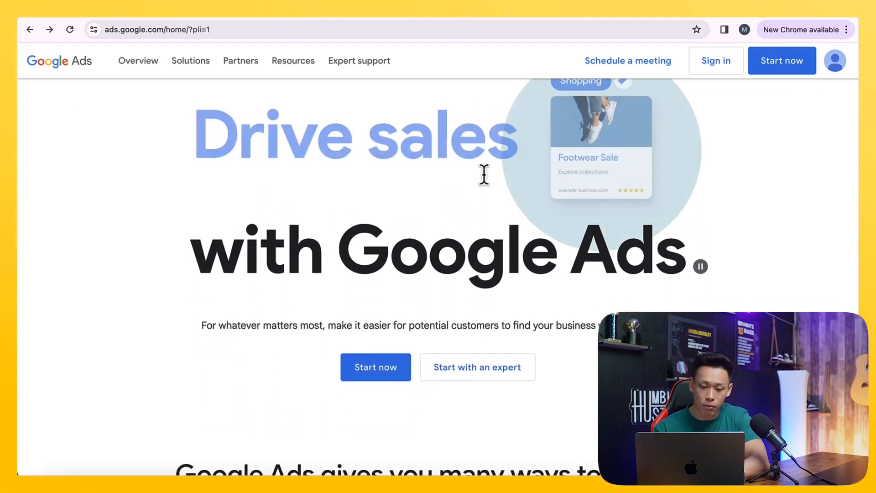
pyautogui.scroll(-4, 485, 178)
pyautogui.scroll(6, 485, 183)
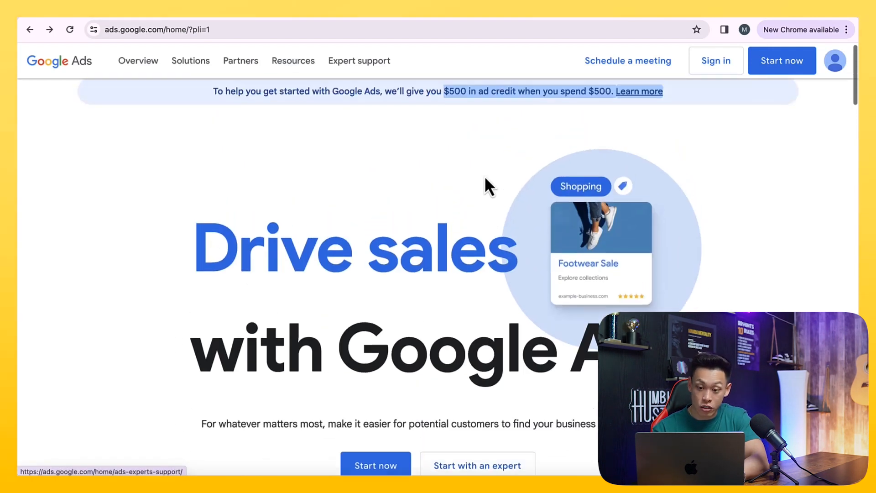
pyautogui.click(459, 112)
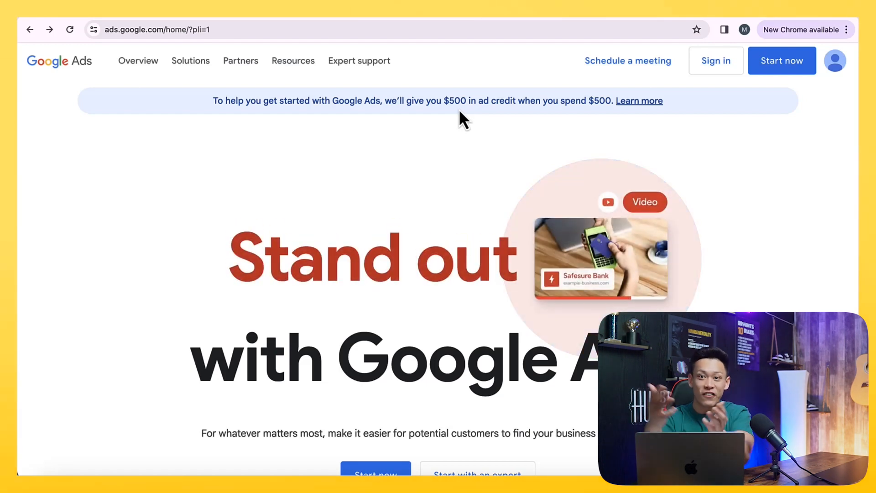
# - Start creating the first campaign in Google Ads and set the business name to Gazebo Savvy
pyautogui.click(769, 69)
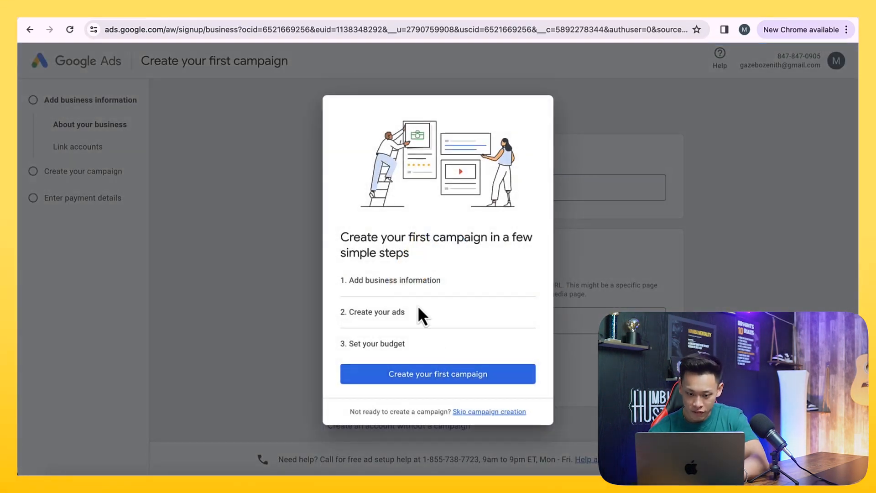
pyautogui.click(400, 375)
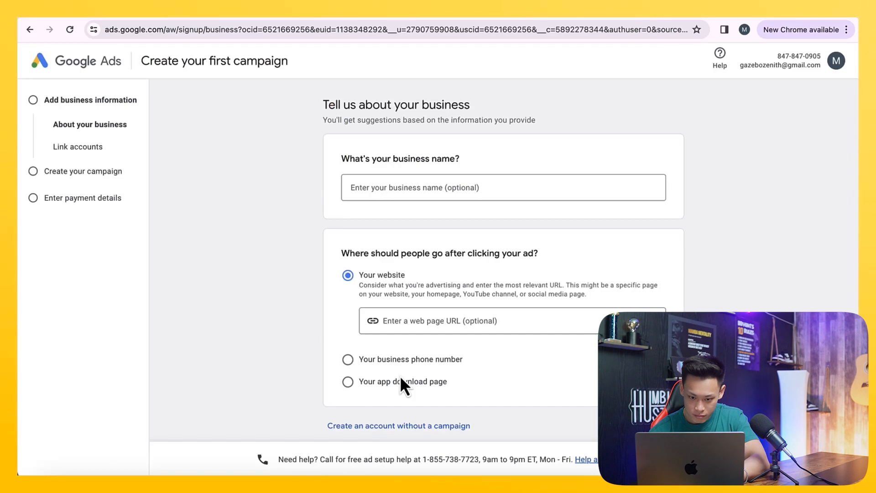
pyautogui.click(379, 189)
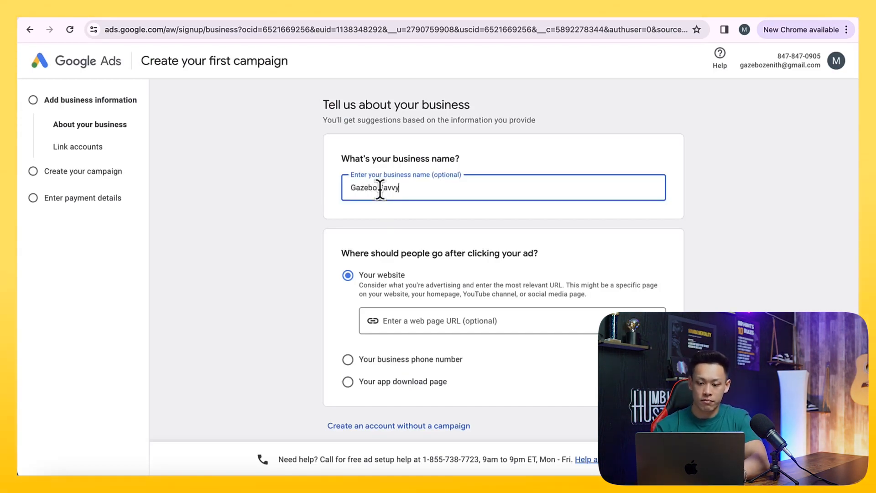
pyautogui.scroll(-1, 448, 294)
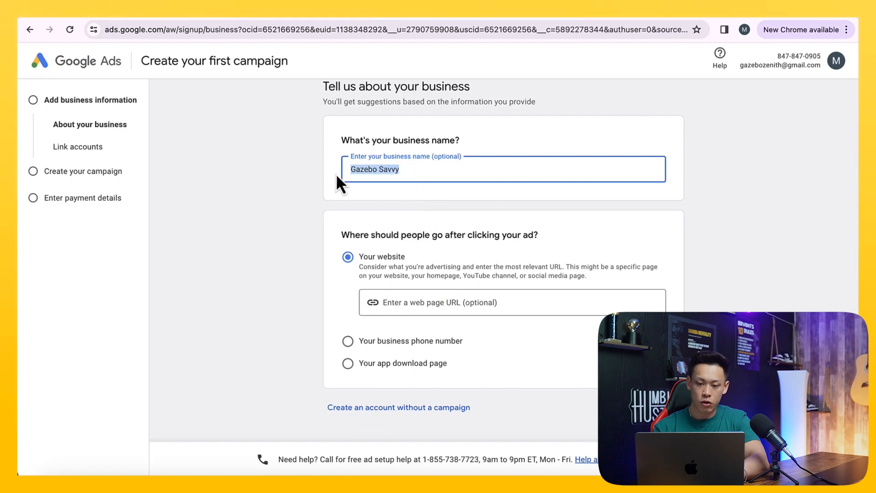
# - Open gazebosavvy.com in a new browser tab and copy its address for the campaign's web page URL
pyautogui.click(412, 303)
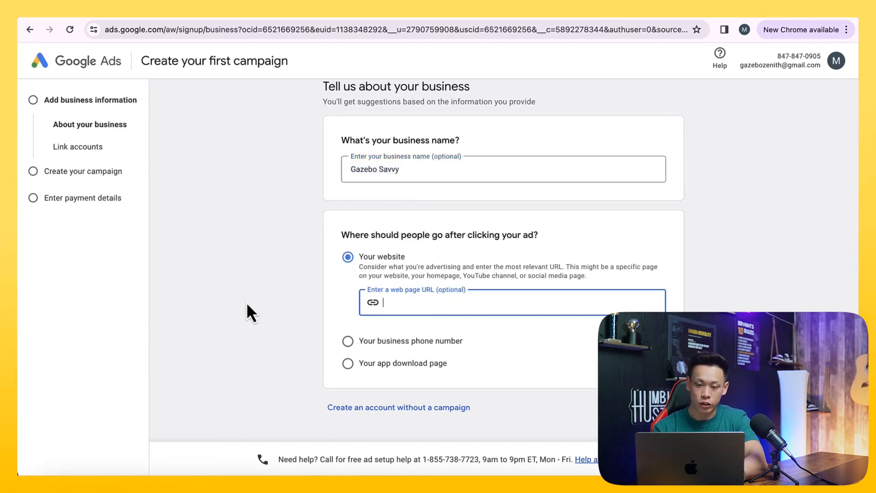
pyautogui.press('super+t')
pyautogui.write('gazeb')
pyautogui.press('Return')
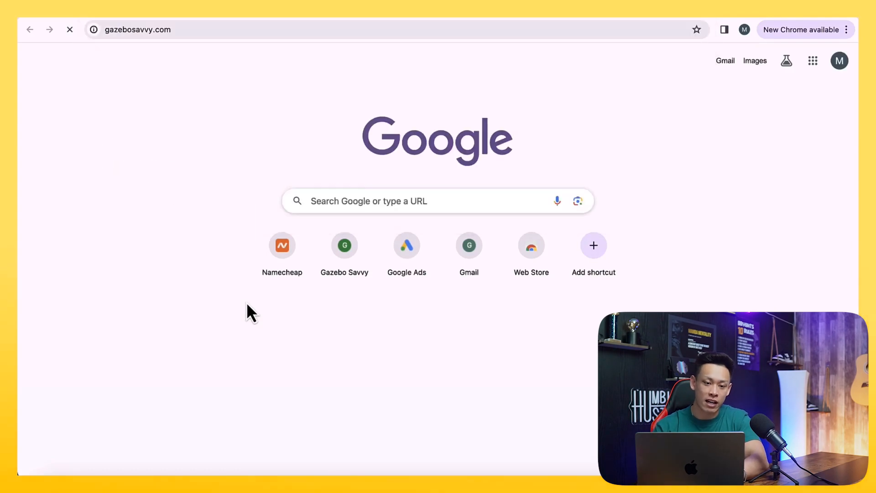
pyautogui.click(167, 29)
pyautogui.press('super+c')
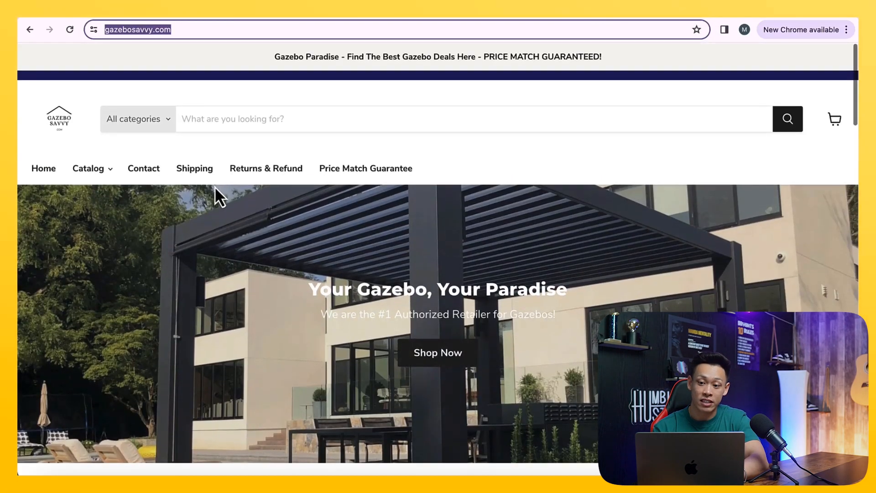
# - Look through the Gazebo Savvy home page, the Single Roof collection and the Kozyard Rosana 10'x12' gazebo product page
pyautogui.scroll(-10, 214, 187)
pyautogui.scroll(-9, 214, 186)
pyautogui.scroll(5, 383, 195)
pyautogui.scroll(-6, 387, 190)
pyautogui.scroll(-9, 386, 189)
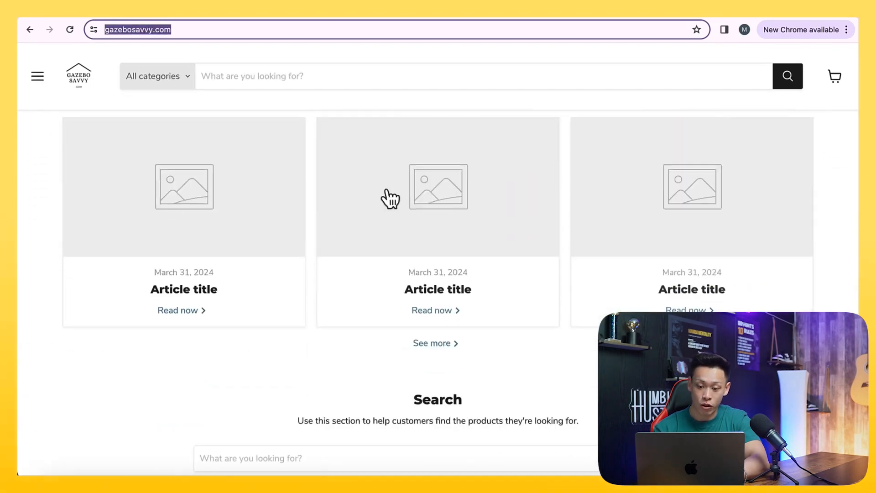
pyautogui.scroll(20, 390, 197)
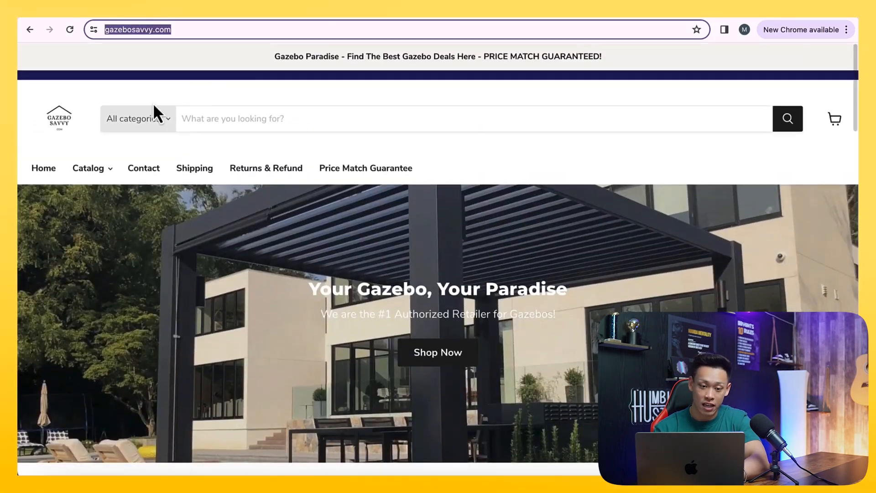
pyautogui.moveTo(94, 165)
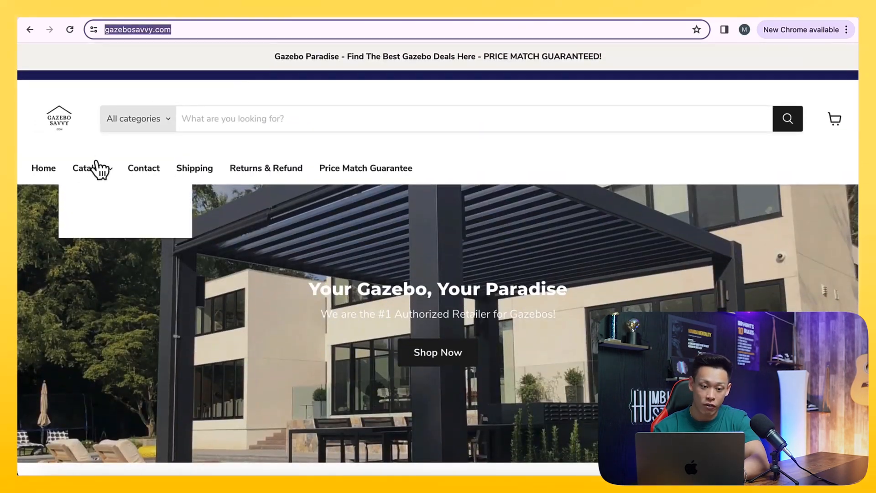
pyautogui.click(114, 222)
pyautogui.scroll(-3, 276, 297)
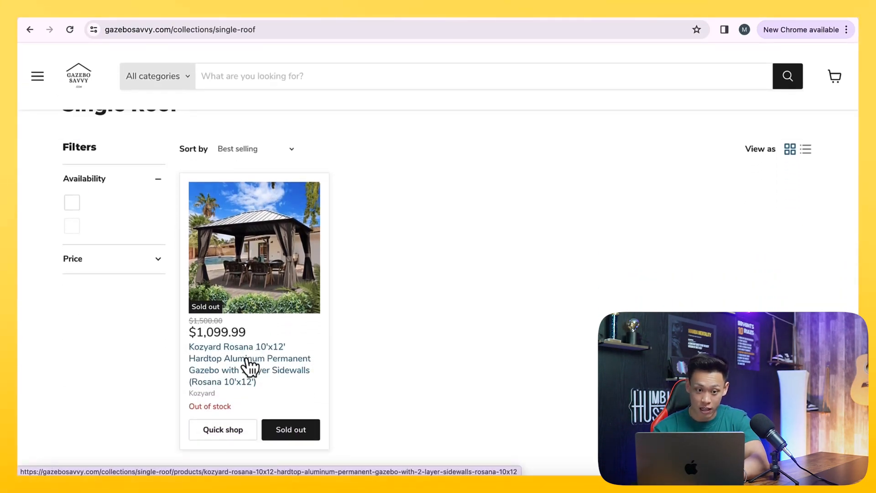
pyautogui.click(248, 367)
pyautogui.scroll(-15, 246, 360)
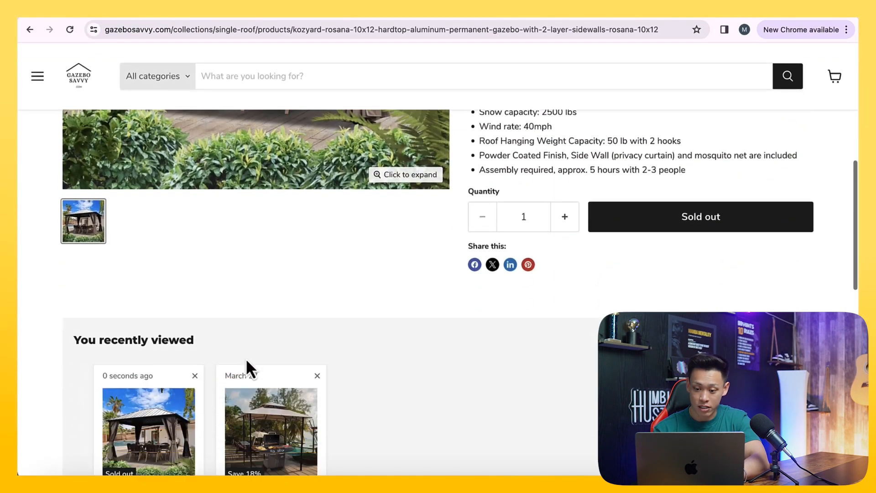
pyautogui.scroll(20, 246, 363)
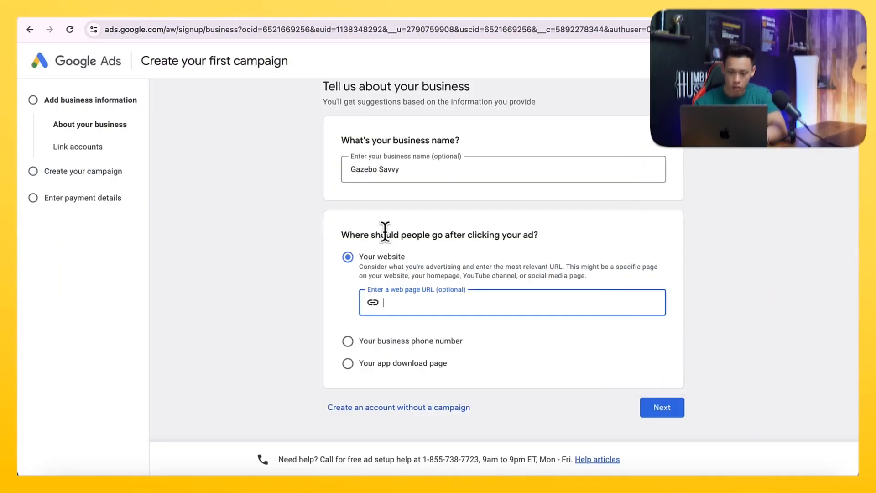
# - Enter the copied store address as the website people reach from the ad and continue to account linking
pyautogui.press('super+v')
pyautogui.click(662, 408)
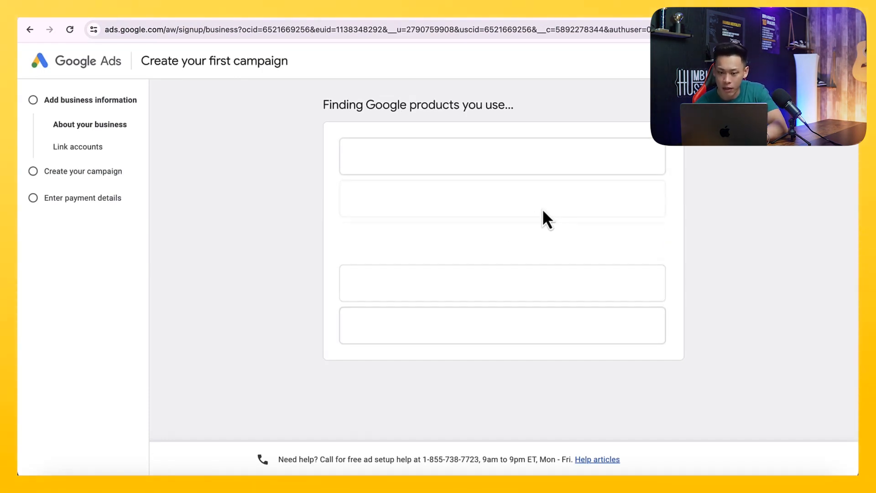
# - Check which Google account is signed in and review the accounts offered for linking
pyautogui.click(836, 61)
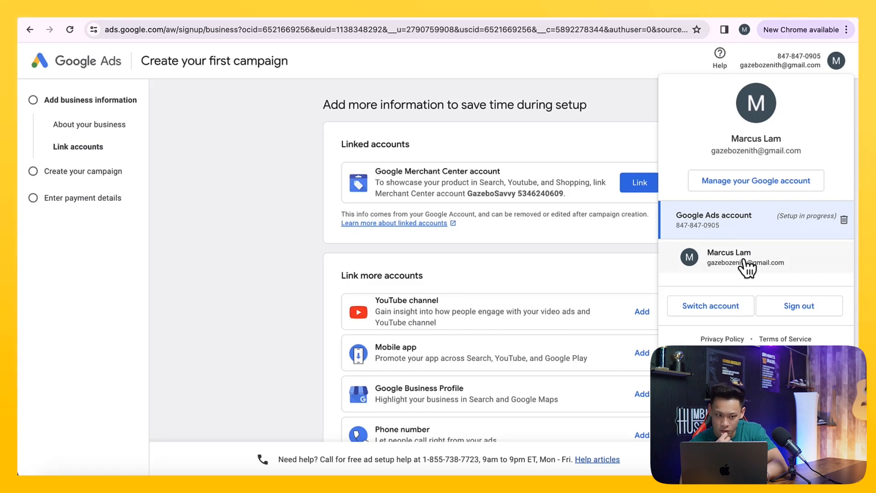
pyautogui.click(254, 284)
pyautogui.scroll(-4, 270, 292)
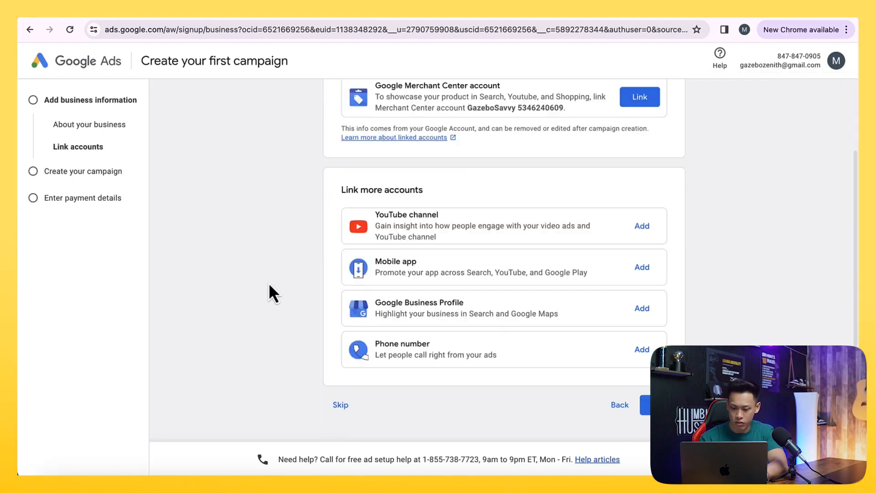
pyautogui.scroll(3, 270, 286)
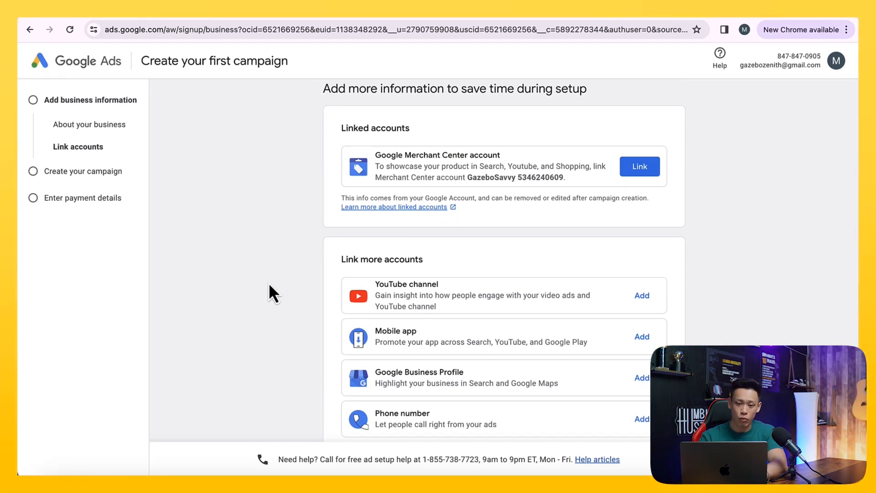
pyautogui.scroll(1, 269, 285)
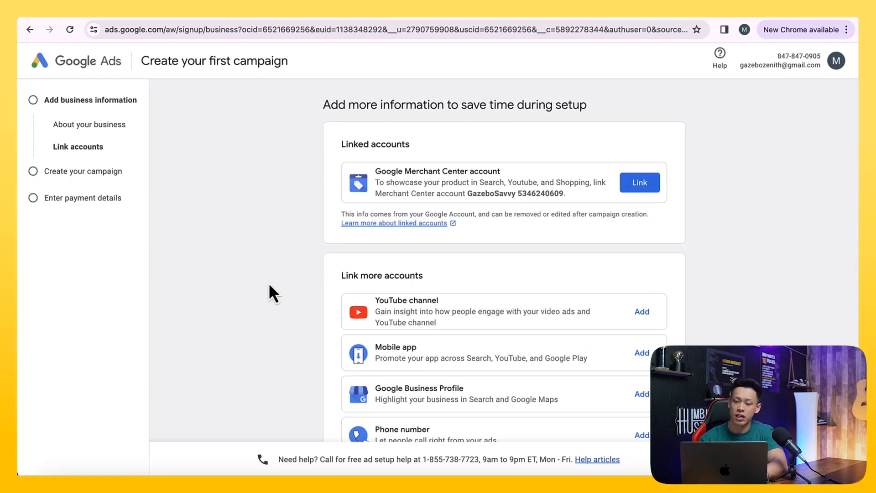
pyautogui.scroll(-2, 270, 286)
pyautogui.scroll(-1, 376, 176)
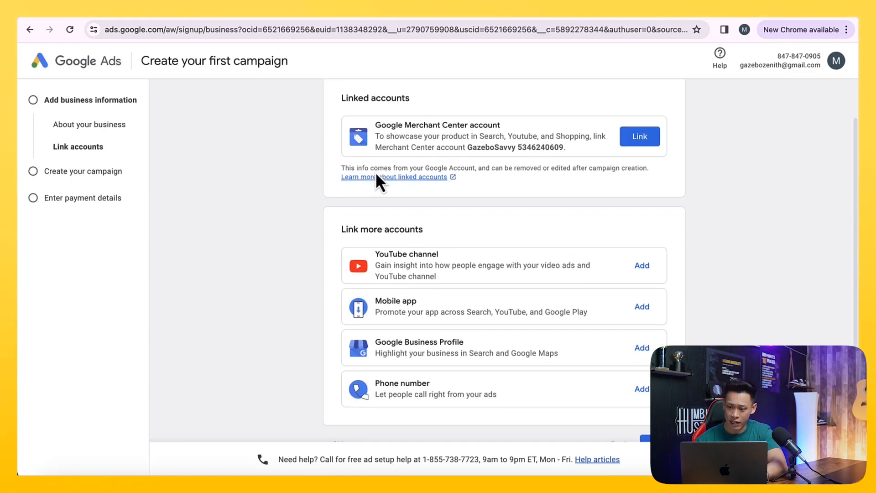
# - Link the GazeboSavvy Google Merchant Center account to Google Ads and submit the data sharing setup
pyautogui.click(640, 136)
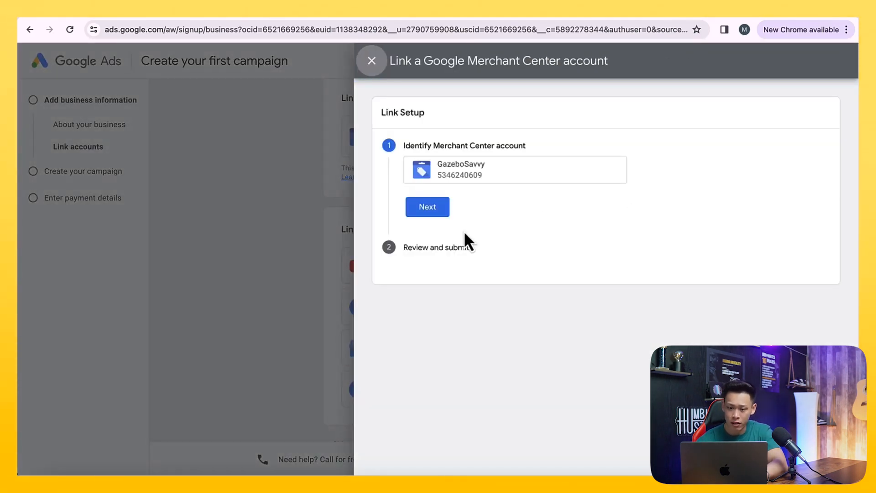
pyautogui.click(432, 211)
pyautogui.scroll(-3, 458, 239)
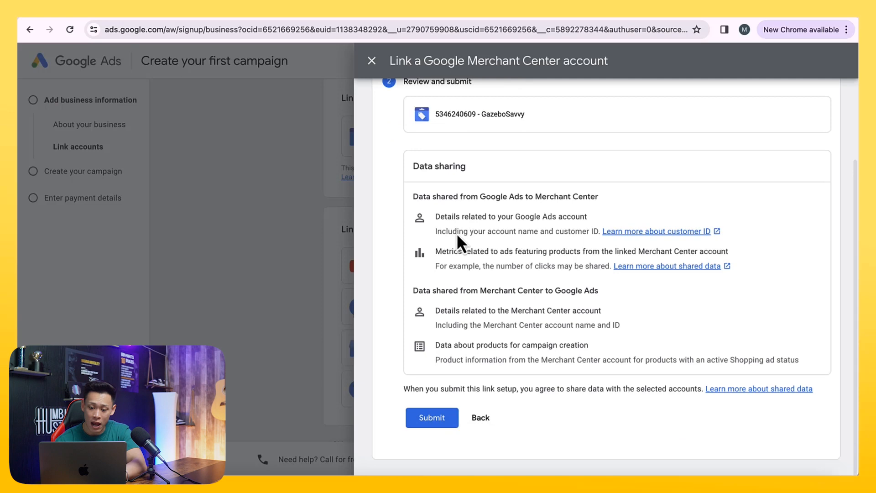
pyautogui.click(430, 424)
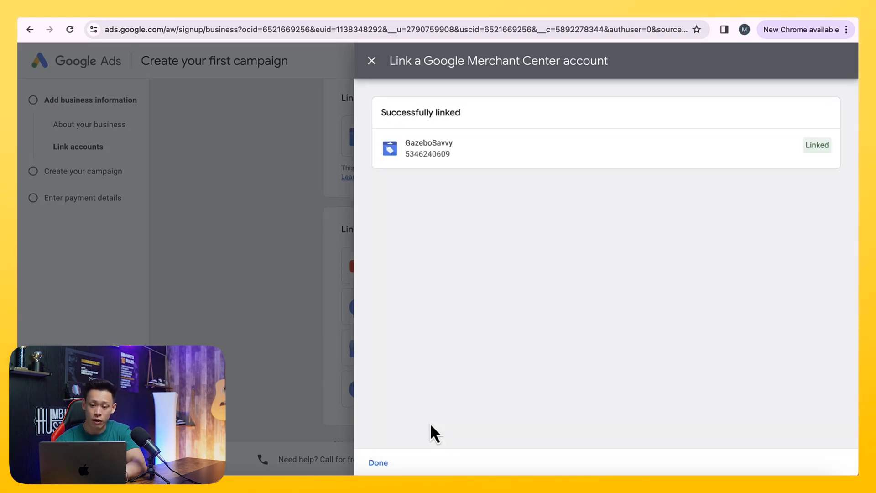
pyautogui.click(387, 462)
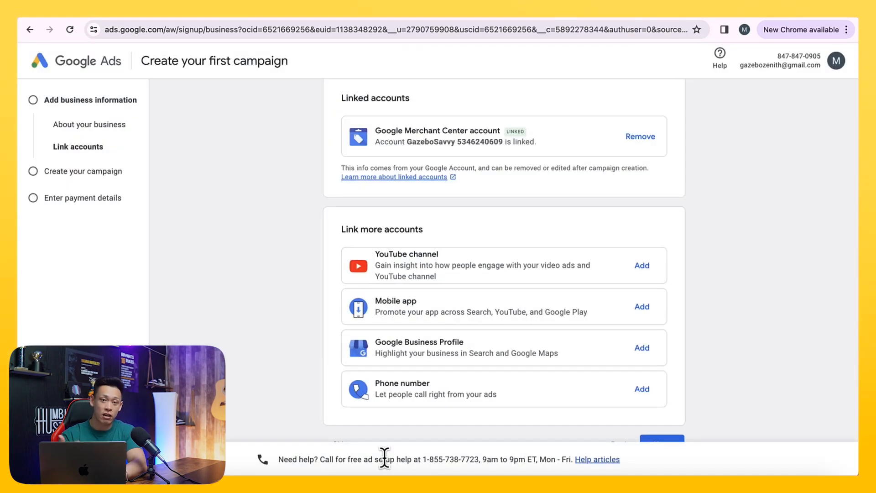
# - Continue to the campaign goal selection without linking any further accounts
pyautogui.scroll(-2, 343, 388)
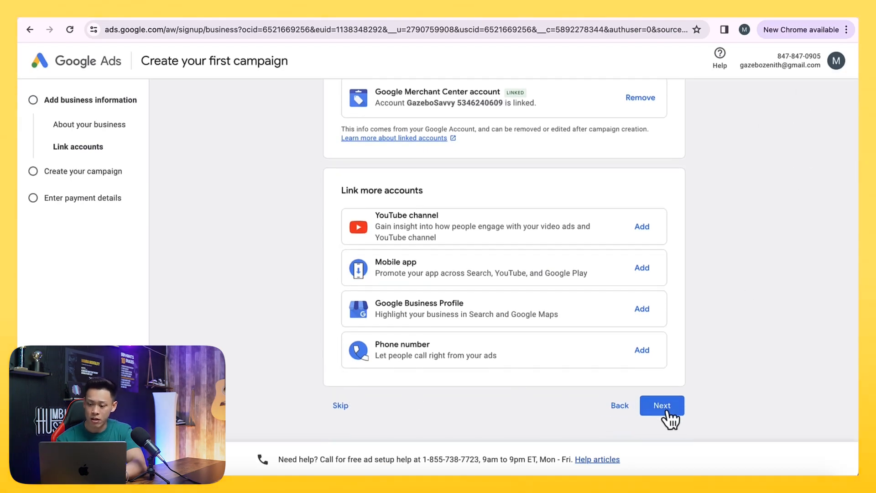
pyautogui.click(663, 406)
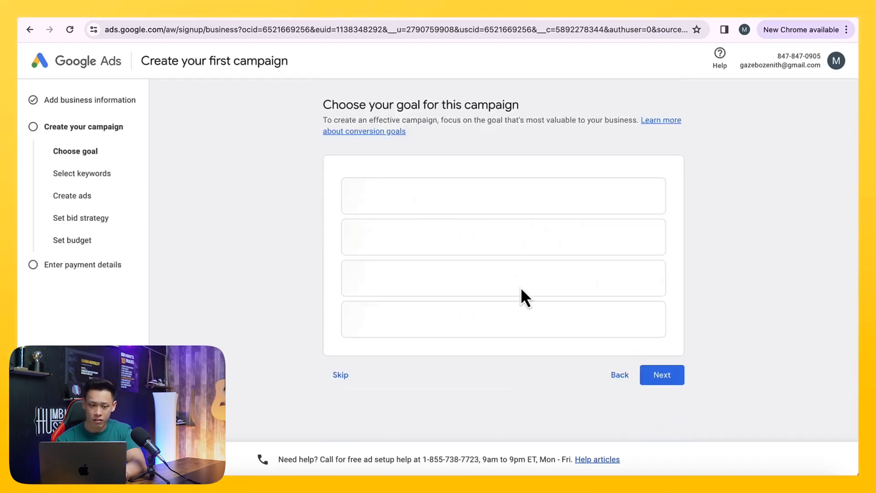
pyautogui.scroll(-1, 383, 365)
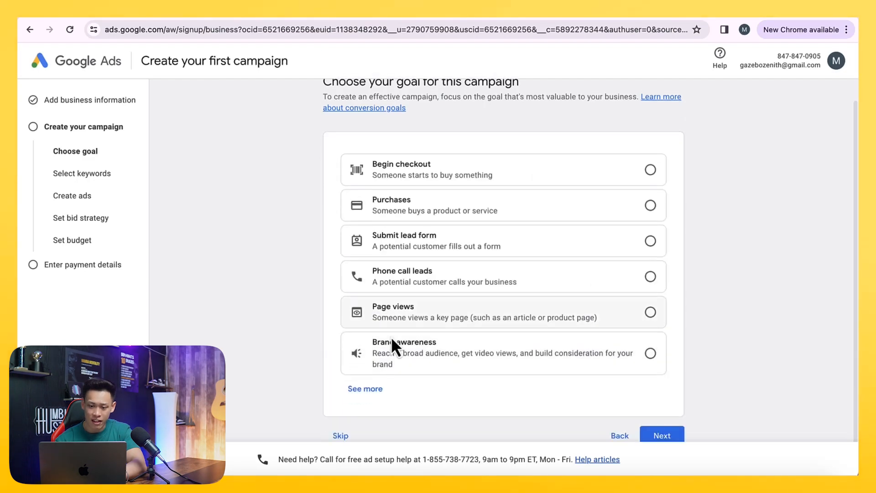
# - Choose Begin checkout as the goal for the campaign and continue with the setup
pyautogui.scroll(-1, 464, 287)
pyautogui.click(483, 149)
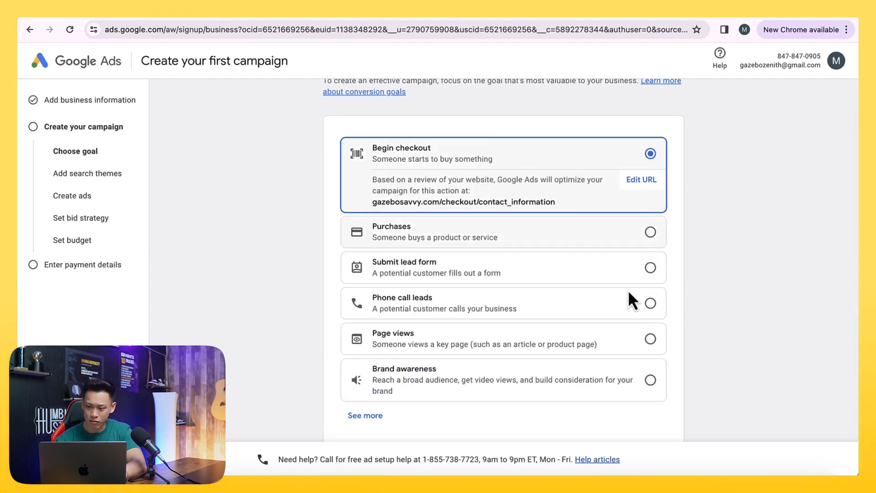
pyautogui.scroll(-2, 639, 314)
pyautogui.click(662, 407)
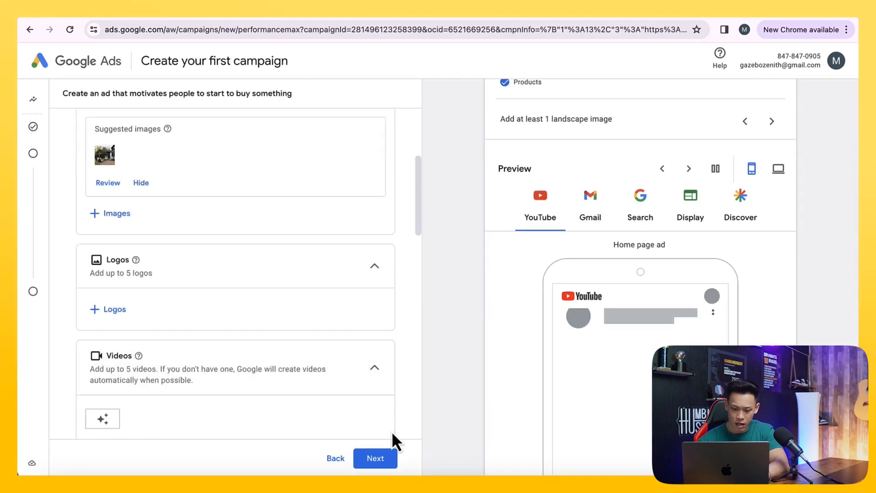
# - Try to continue past ad creation without adding images, logos or a long headline
pyautogui.click(373, 457)
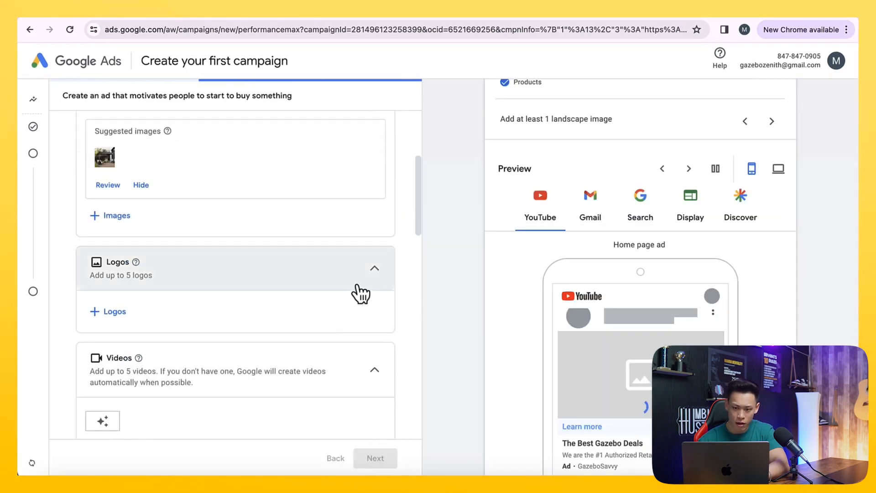
pyautogui.scroll(-10, 361, 293)
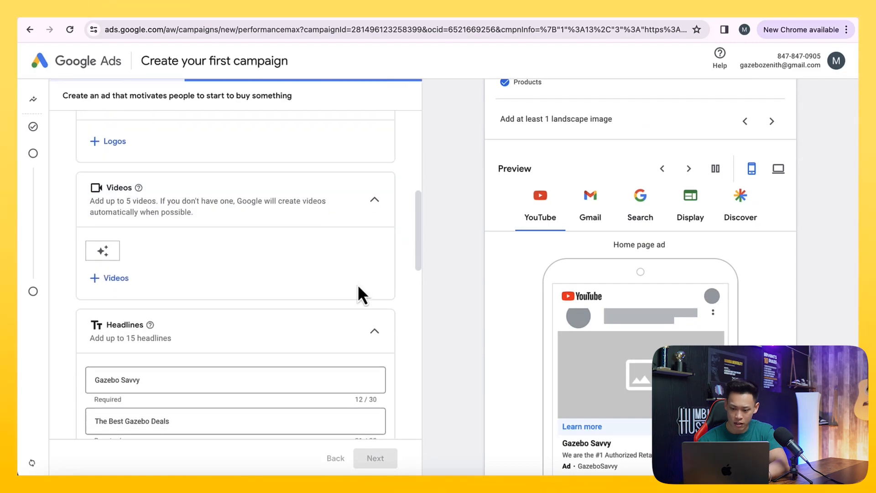
pyautogui.scroll(-3, 495, 315)
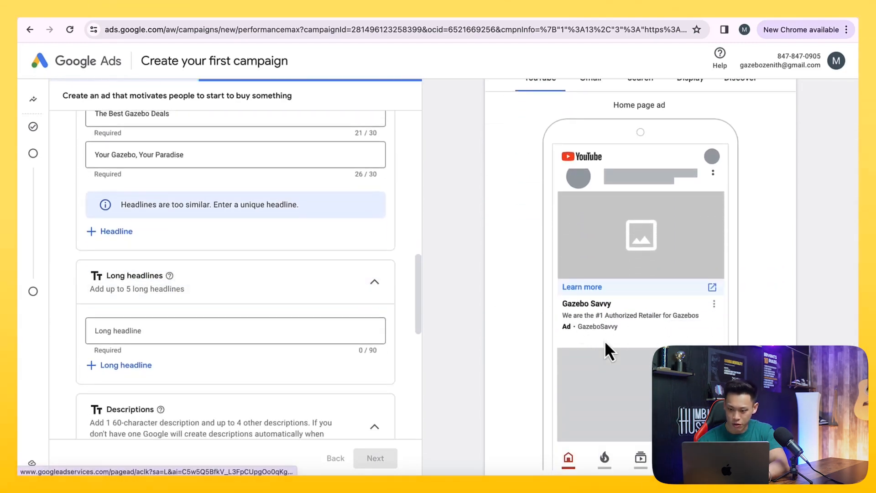
pyautogui.scroll(-15, 359, 361)
# - Reopen Google Ads from ads.google.com, sign in, and continue past the audience settings without adding search themes
pyautogui.click(175, 26)
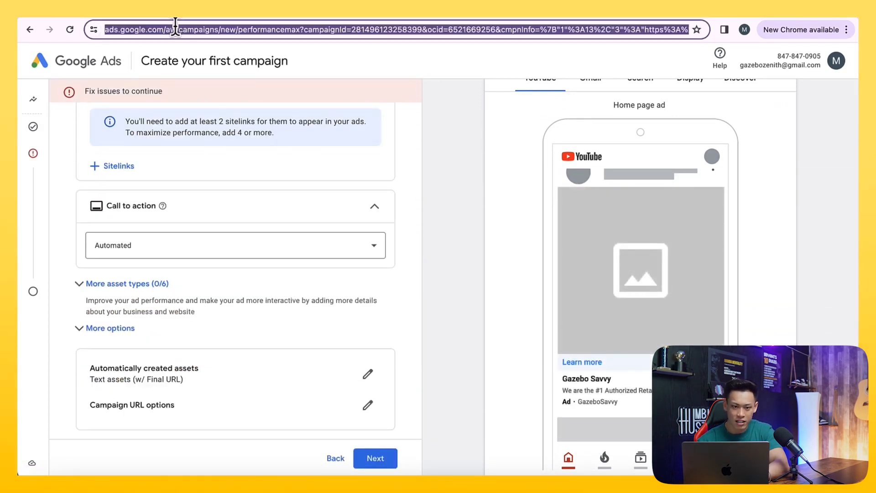
pyautogui.write('ads.google.com')
pyautogui.press('Return')
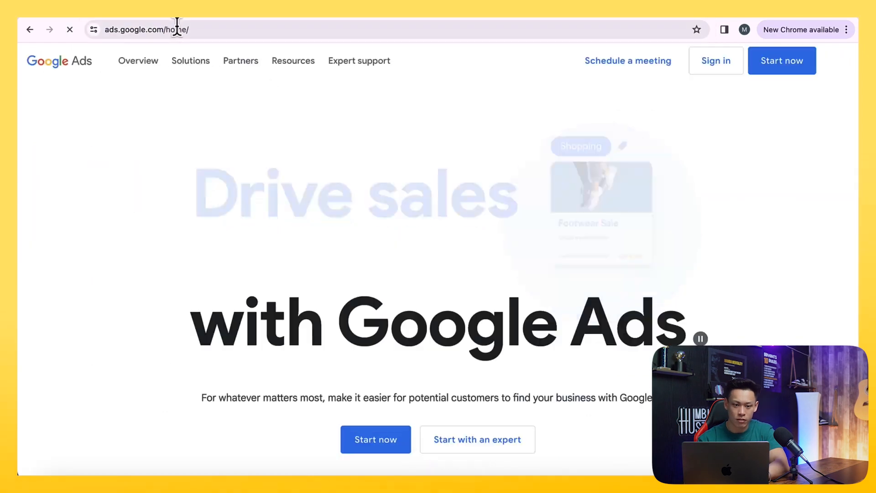
pyautogui.click(712, 67)
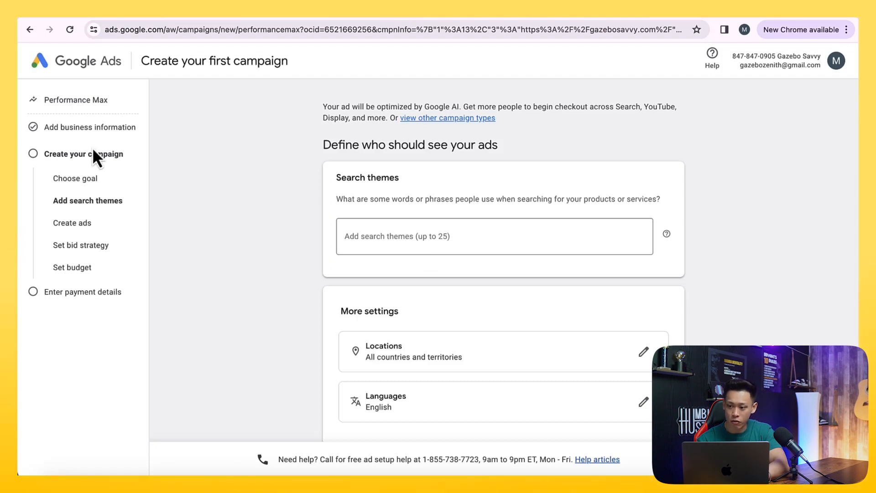
pyautogui.scroll(-2, 287, 241)
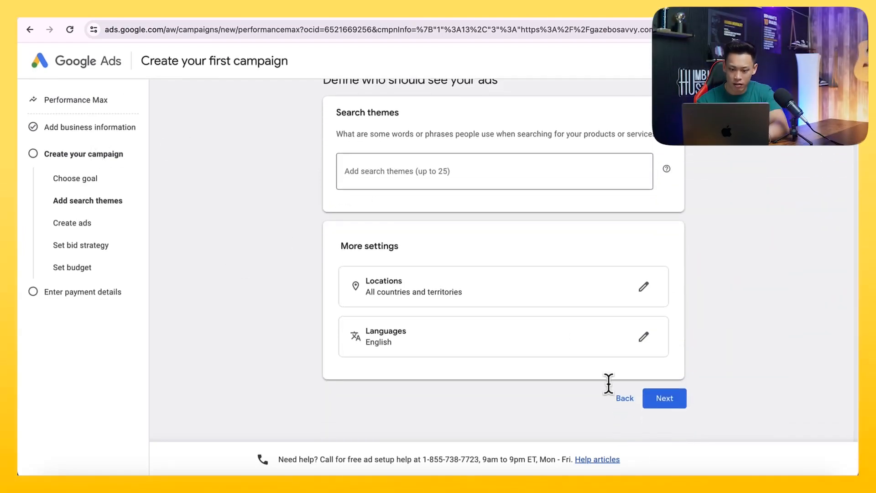
pyautogui.click(665, 400)
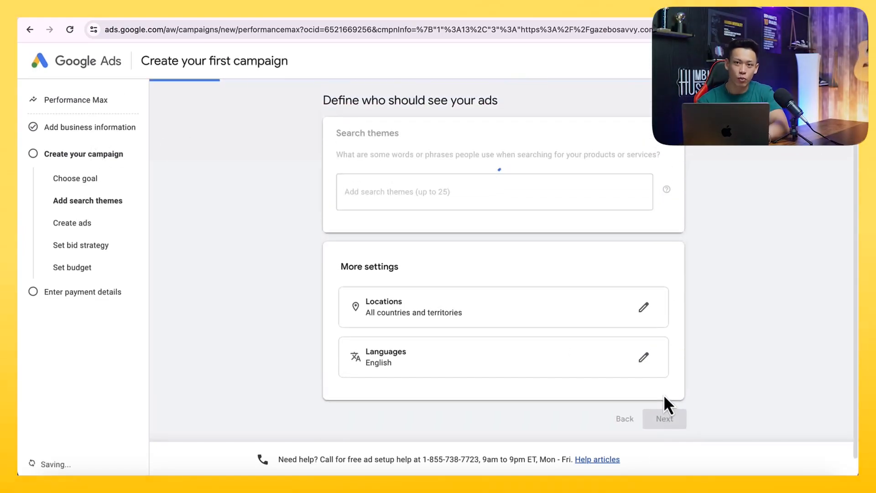
# - Add the suggested Price Match sitelink to the campaign and try to continue past ad creation
pyautogui.scroll(-6, 363, 333)
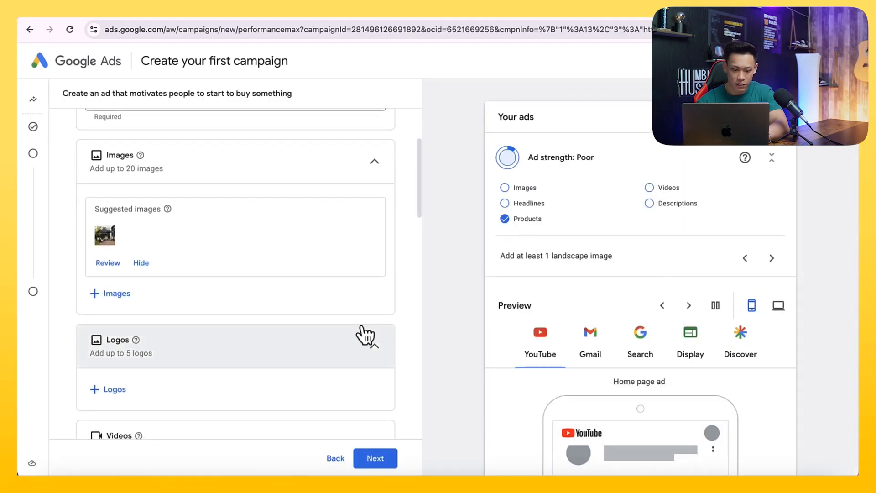
pyautogui.scroll(-15, 253, 365)
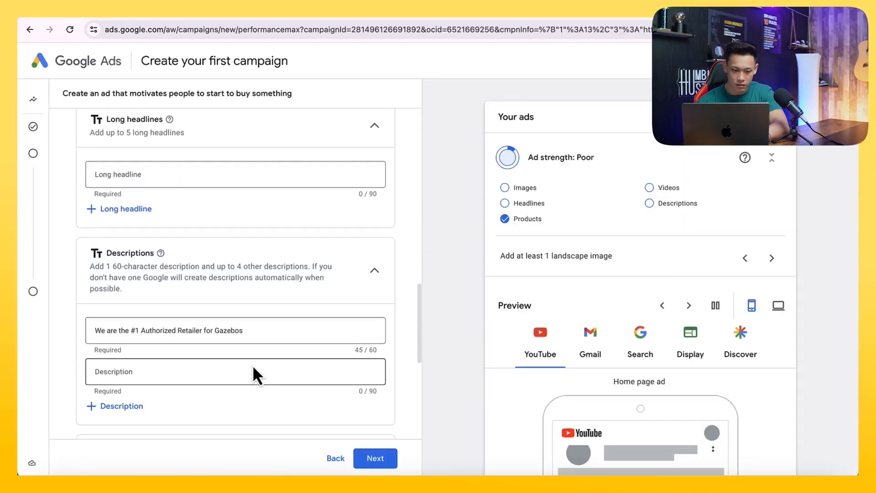
pyautogui.click(117, 222)
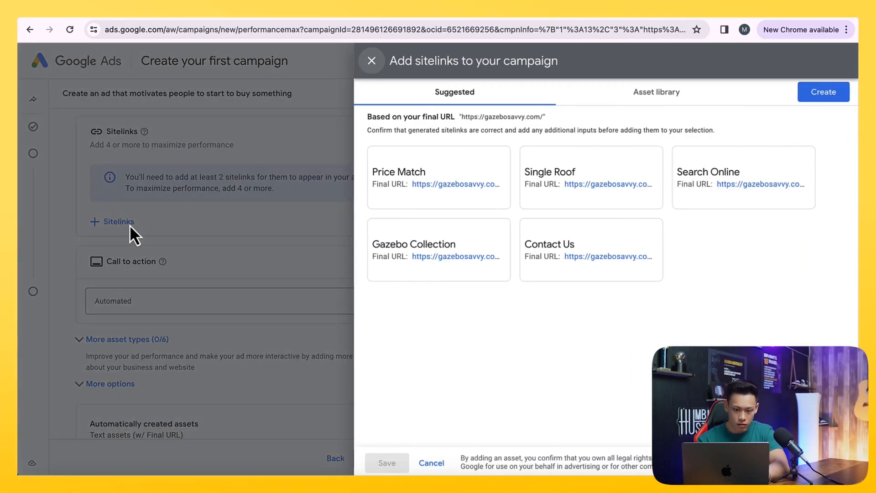
pyautogui.click(434, 201)
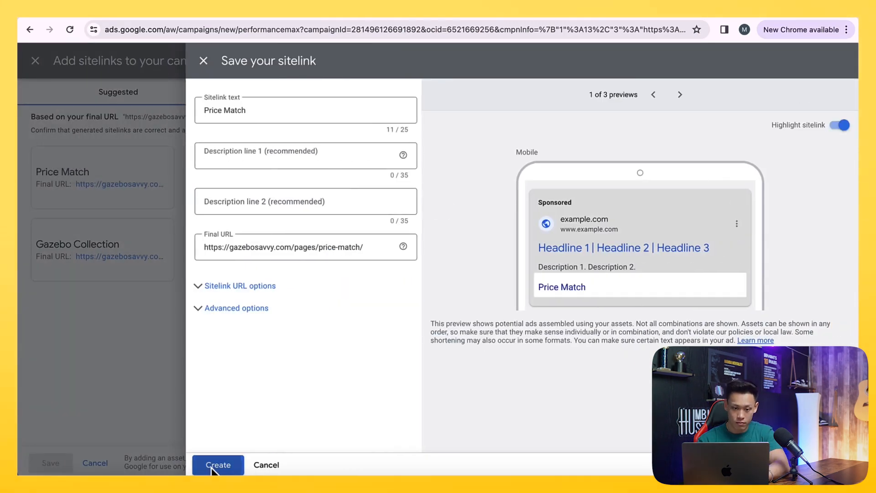
pyautogui.click(219, 463)
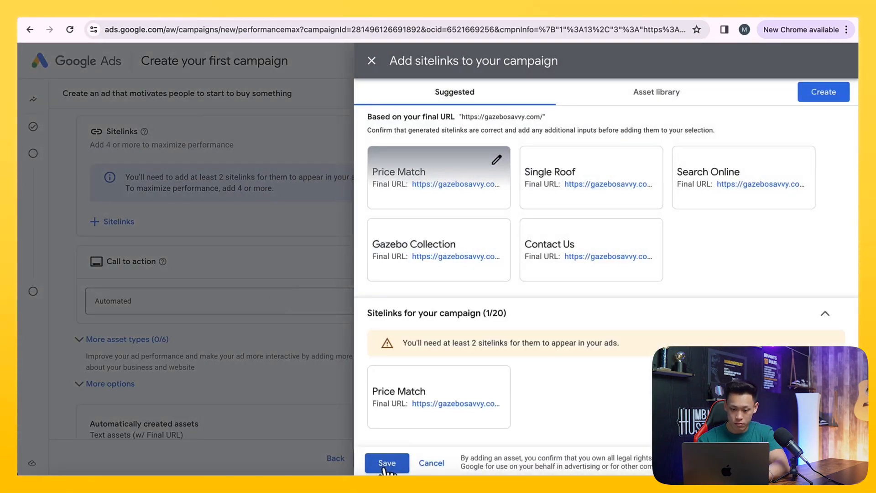
pyautogui.click(387, 463)
pyautogui.click(382, 459)
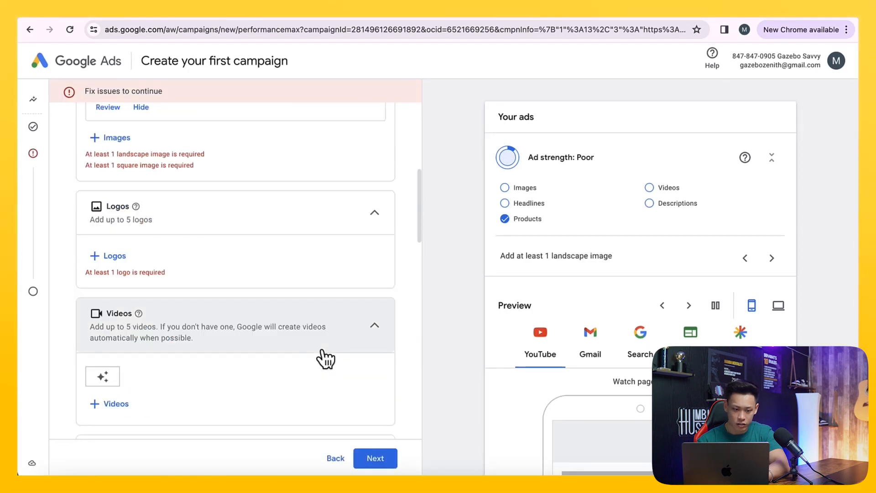
# - Add the first two suggested free stock gazebo images to the ad and try to continue
pyautogui.click(109, 224)
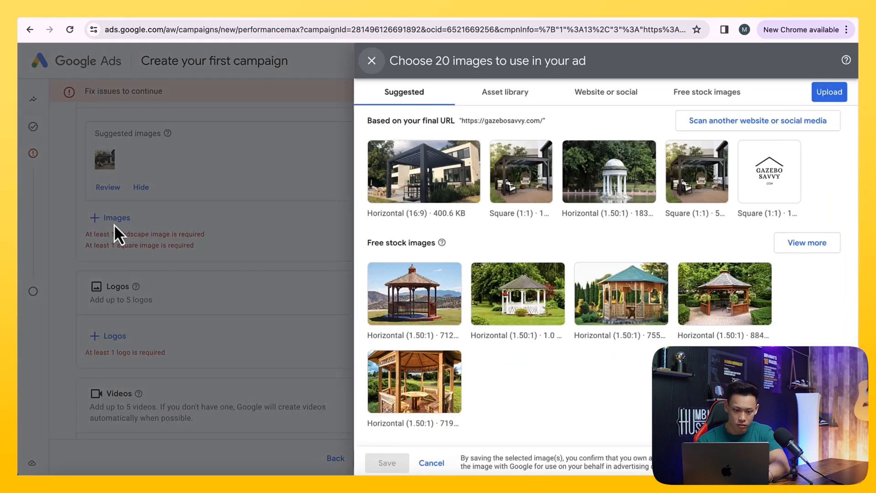
pyautogui.click(396, 301)
pyautogui.click(516, 301)
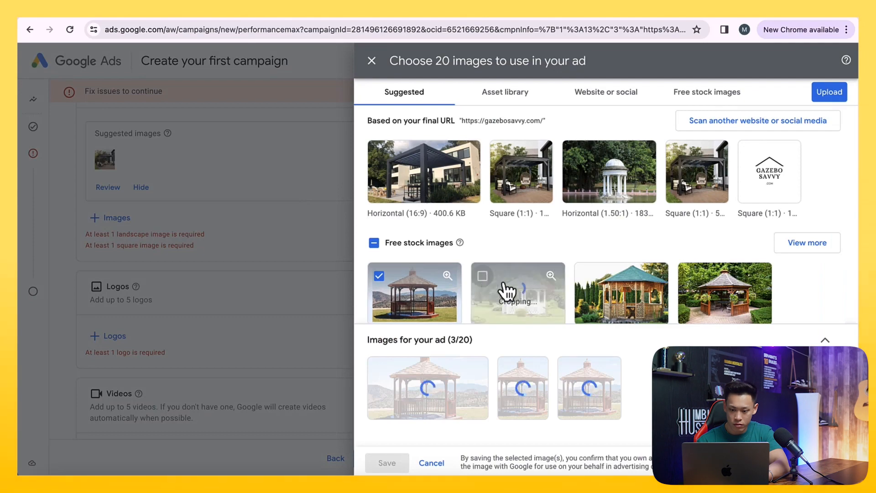
pyautogui.scroll(-3, 730, 315)
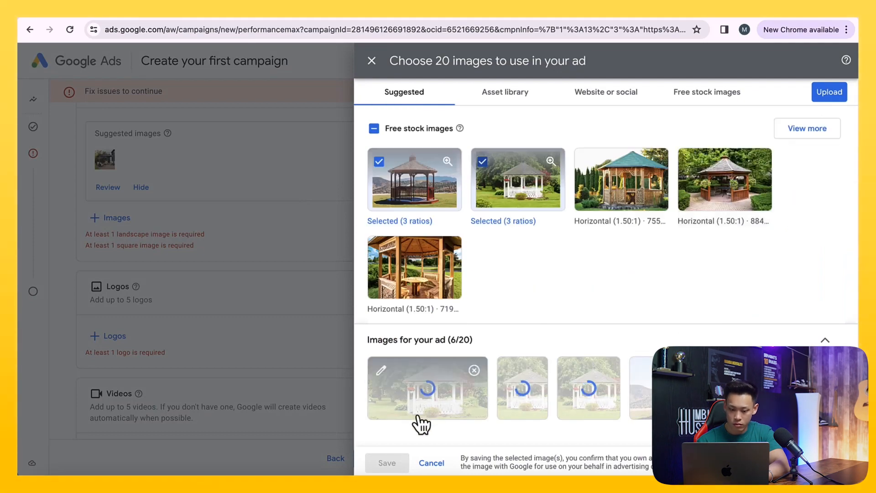
pyautogui.click(393, 464)
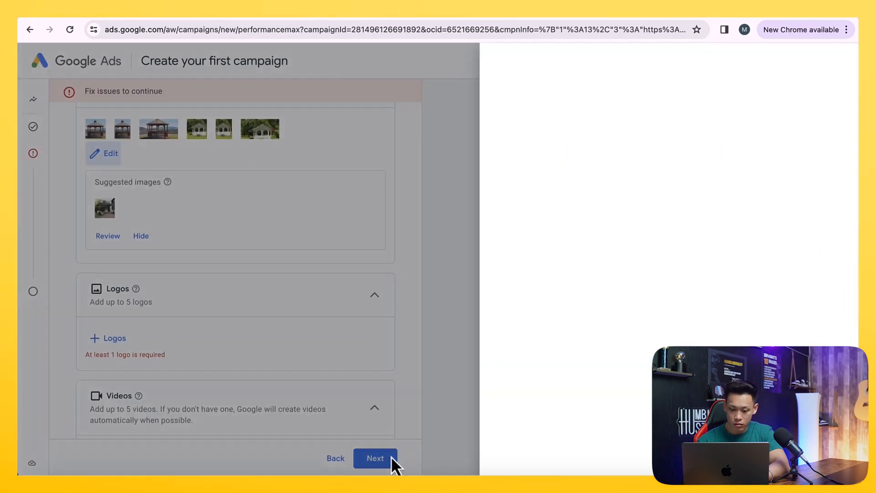
pyautogui.scroll(-5, 386, 362)
pyautogui.click(369, 458)
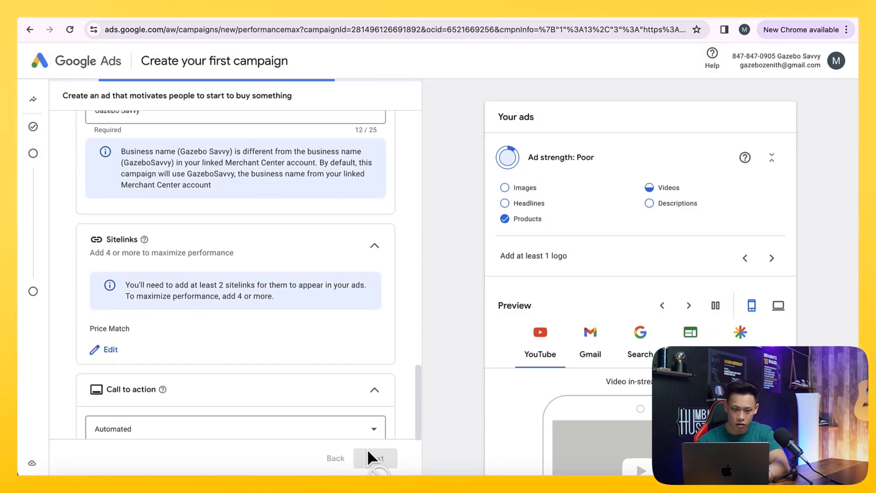
# - Fill in the second ad description with "We are the #1 Authorized Retailer for Gazebos" and try to continue
pyautogui.scroll(-5, 333, 346)
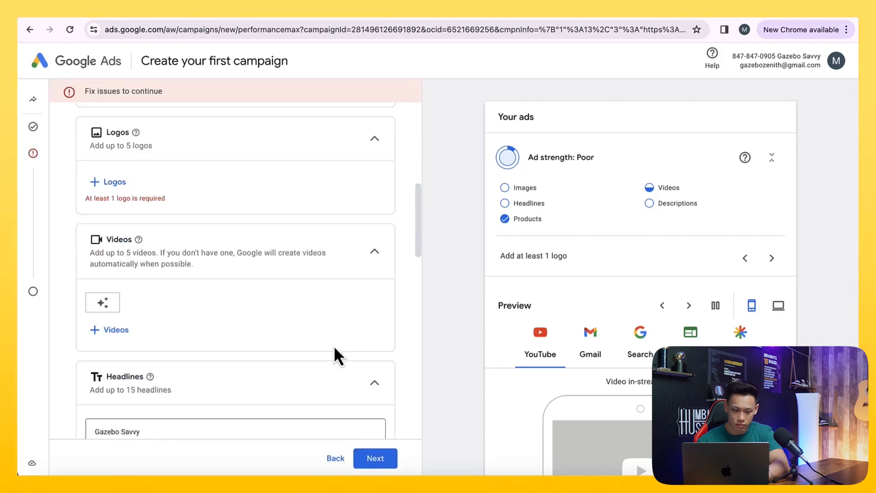
pyautogui.scroll(-3, 333, 346)
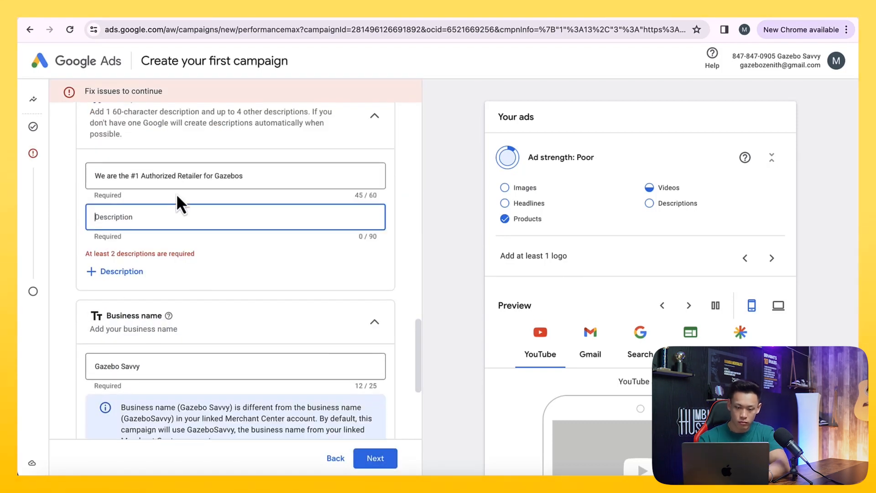
pyautogui.click(172, 177)
pyautogui.press('super+a')
pyautogui.click(172, 224)
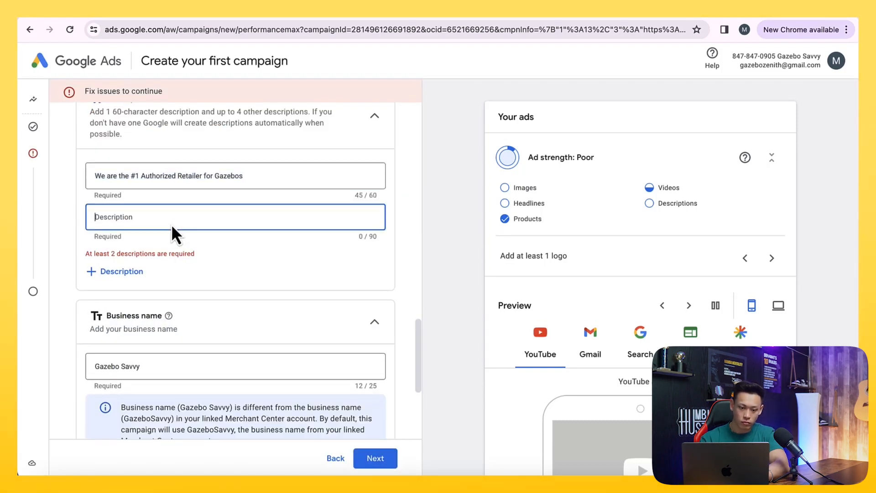
pyautogui.write('We are the #1 Authorized Retailer for Gazebos')
pyautogui.scroll(-10, 171, 222)
pyautogui.click(370, 454)
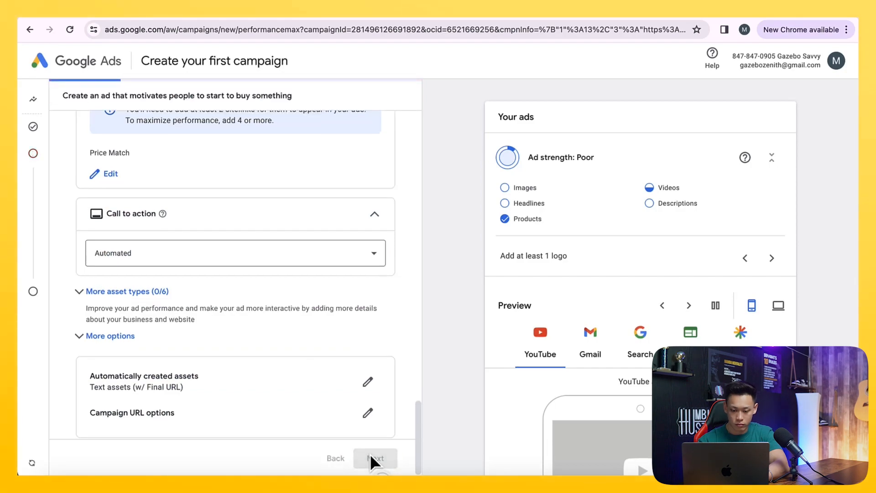
# - Add the brown gazebo stock image from the asset library as the ad's logo and continue to the bid strategy
pyautogui.scroll(-5, 355, 278)
pyautogui.scroll(-4, 354, 292)
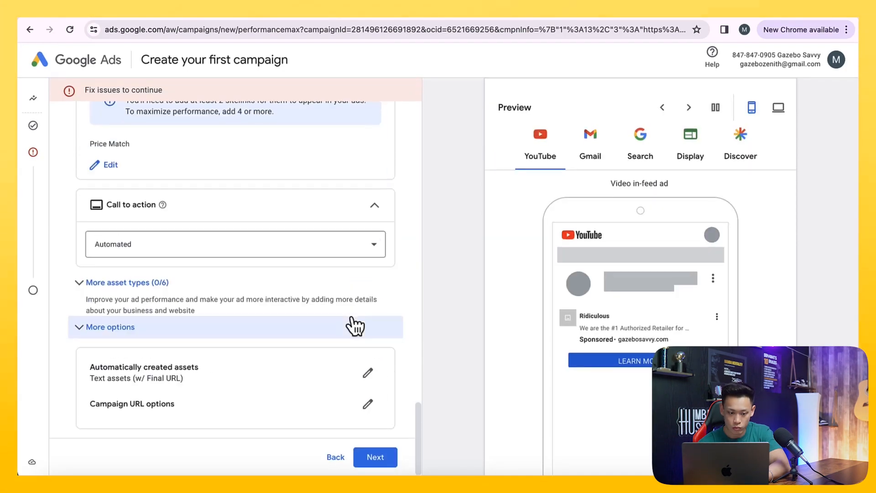
pyautogui.click(373, 459)
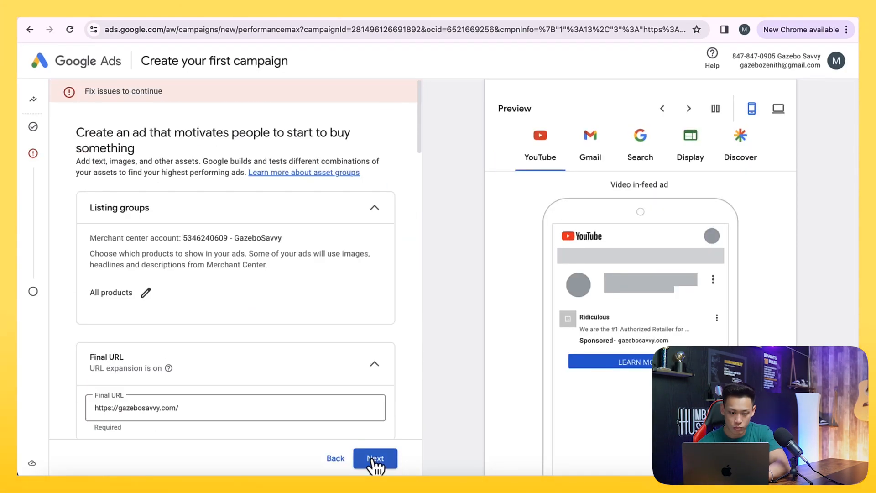
pyautogui.scroll(-10, 285, 360)
pyautogui.scroll(3, 255, 352)
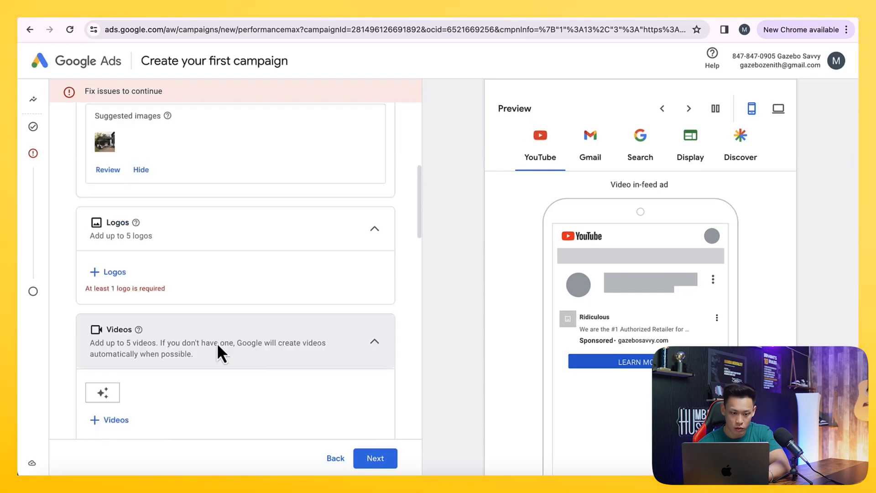
pyautogui.click(108, 273)
pyautogui.click(486, 223)
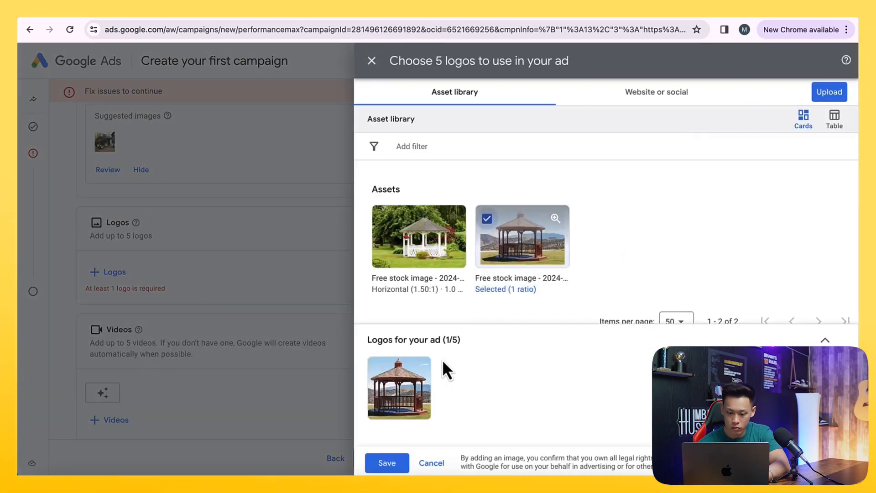
pyautogui.click(368, 470)
pyautogui.scroll(-10, 399, 423)
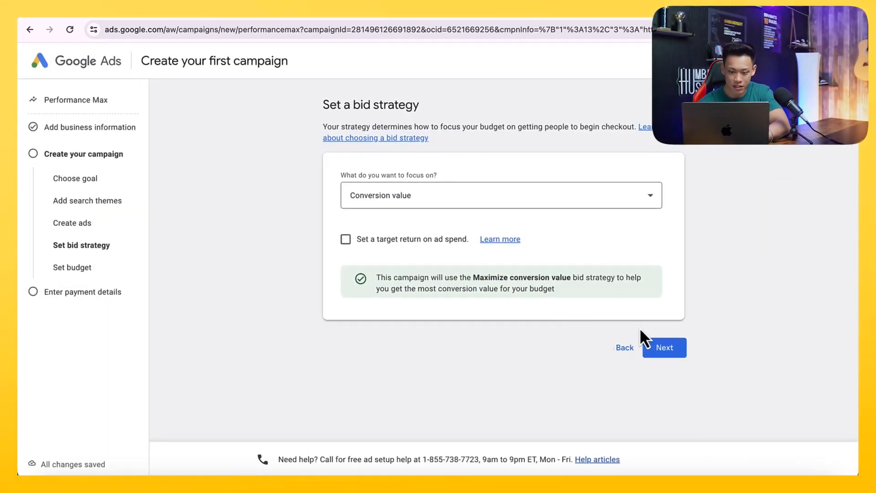
# - Keep the Conversion value bid focus, set a custom average daily budget of $1, and continue to the payment details
pyautogui.click(655, 349)
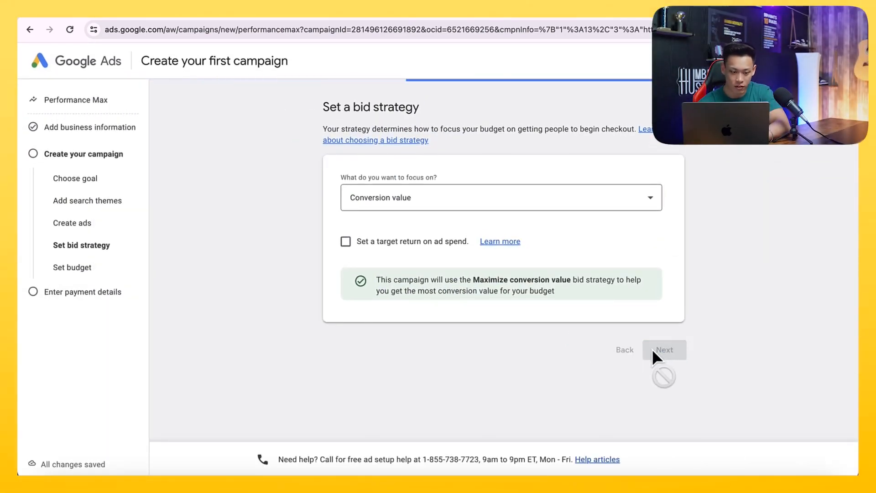
pyautogui.click(552, 405)
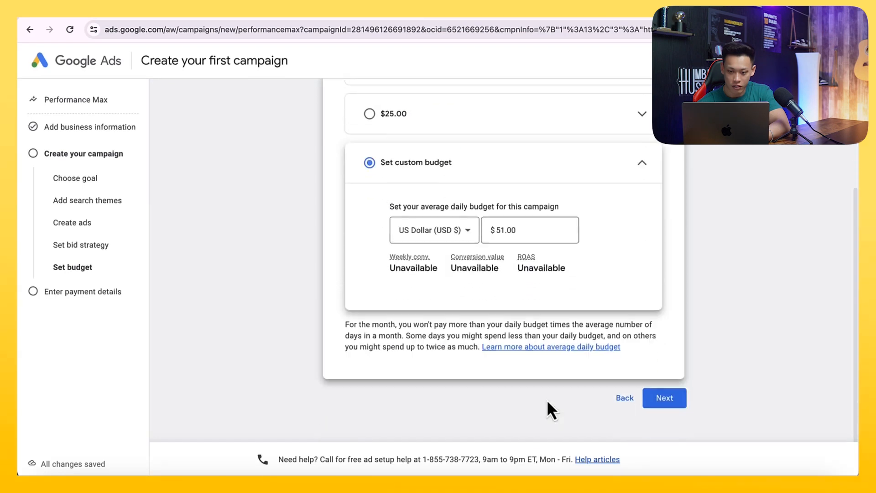
pyautogui.doubleClick(516, 237)
pyautogui.write('1')
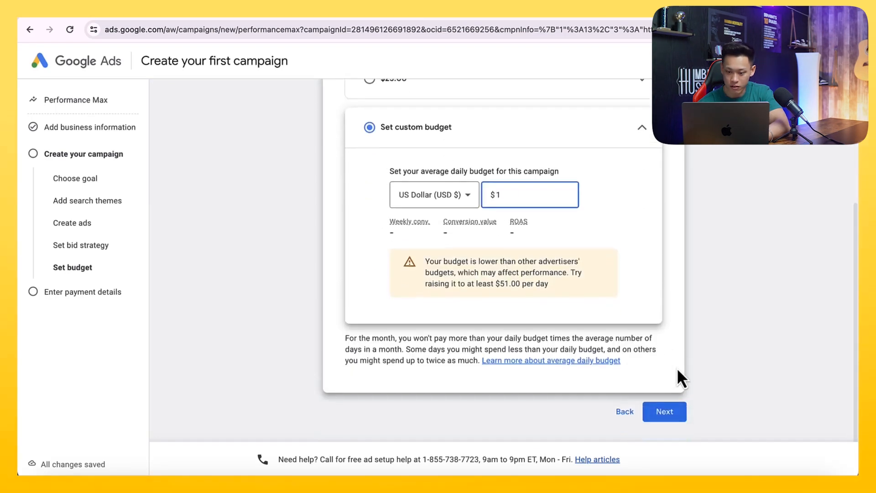
pyautogui.click(661, 406)
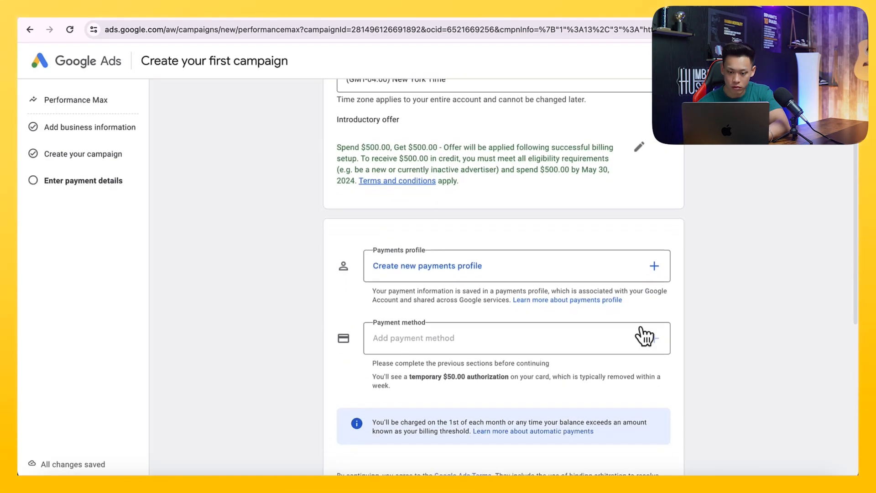
# - Create an Organization payments profile with the organization name Gazebo Savvy and the business zip code
pyautogui.click(608, 327)
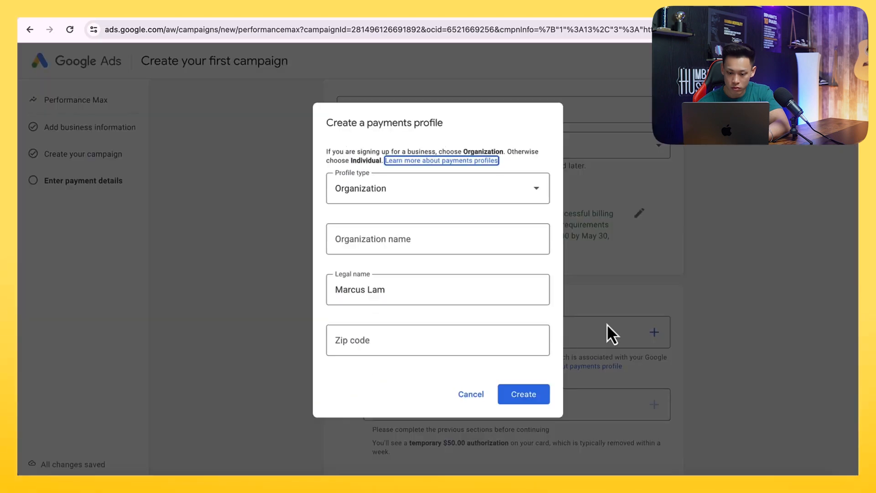
pyautogui.click(473, 241)
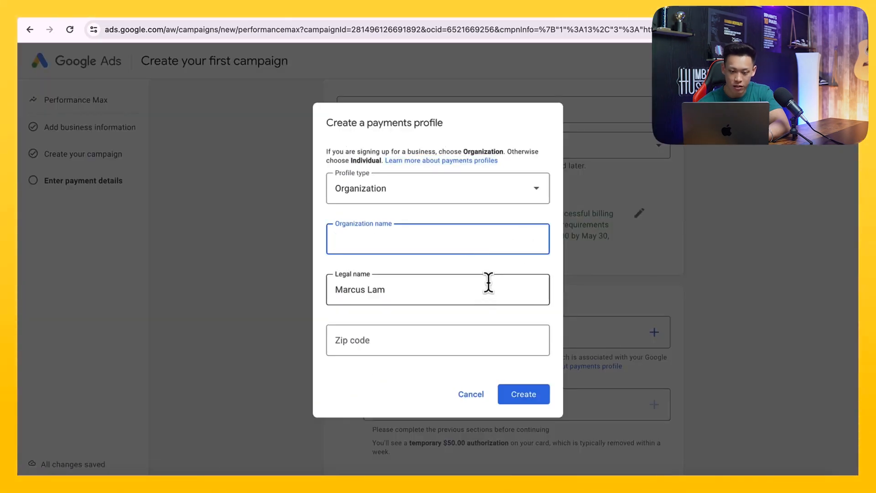
pyautogui.write('Gazebo Savvy')
pyautogui.press('Tab')
pyautogui.press('Tab')
pyautogui.write('112')
pyautogui.click(524, 394)
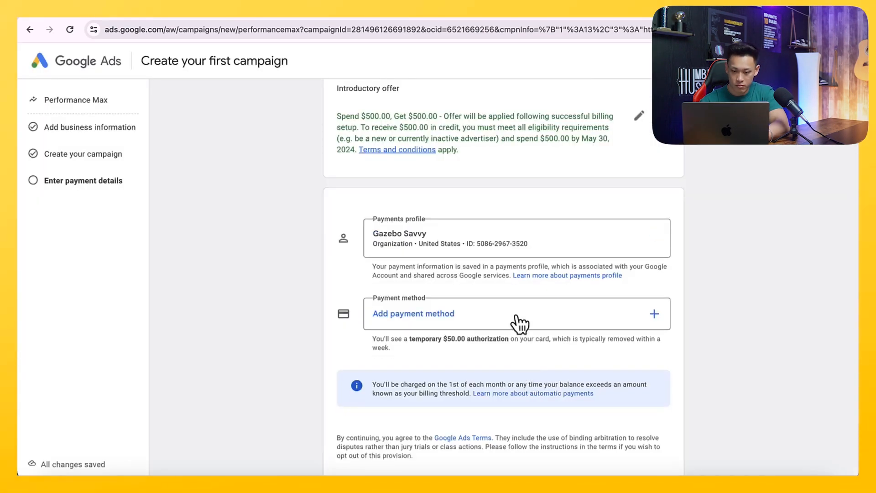
# - Add a payment card by entering its card number, expiry and security code, answer the remaining question with No, and submit the payment details
pyautogui.click(520, 320)
pyautogui.click(445, 252)
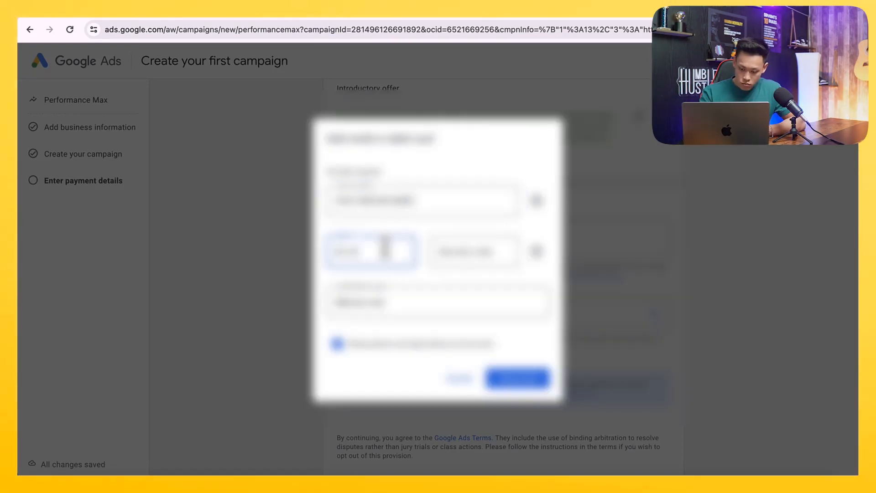
pyautogui.press('Tab')
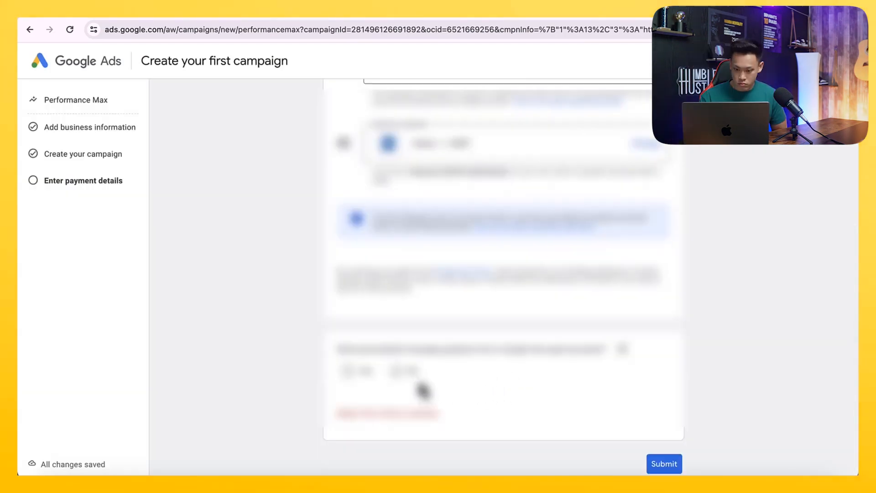
pyautogui.click(397, 371)
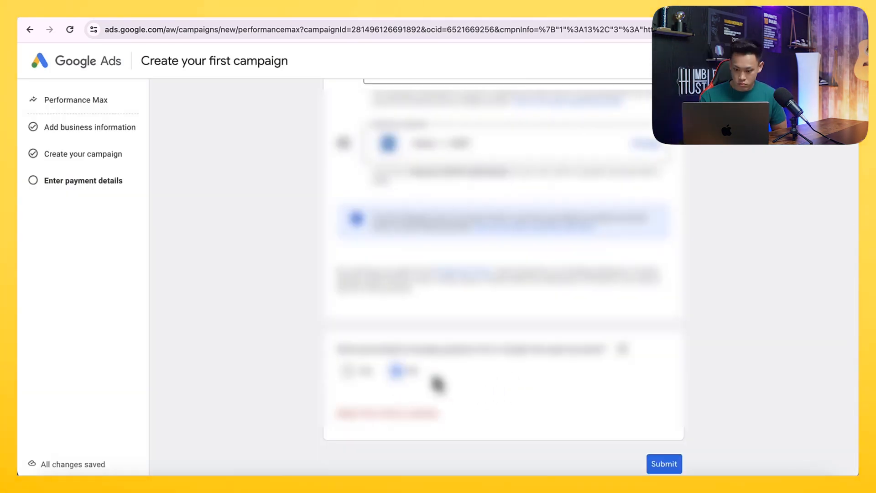
pyautogui.click(669, 465)
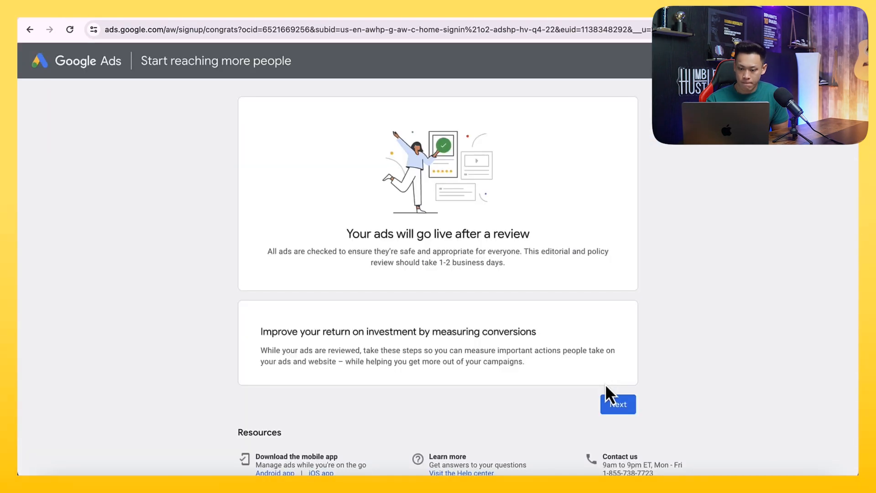
# - Continue past the ad review notice to the Google tag setup for gazebosavvy.com
pyautogui.click(618, 405)
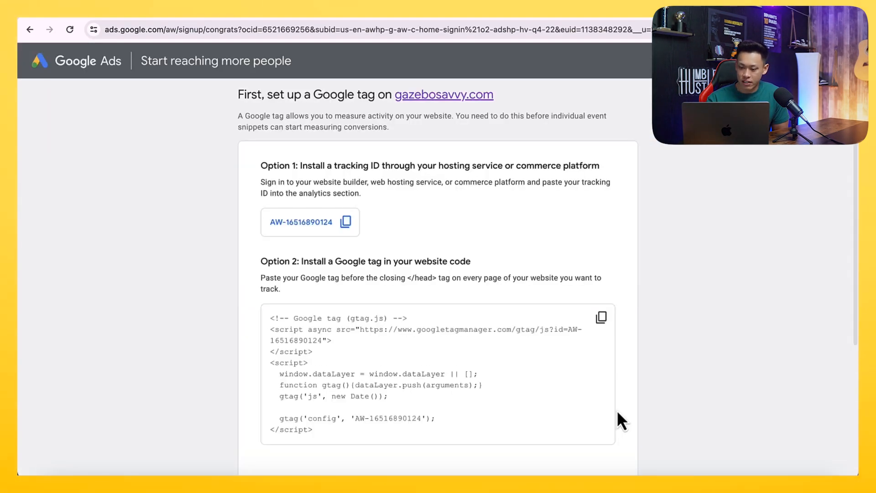
pyautogui.scroll(-1, 606, 275)
pyautogui.scroll(1, 607, 279)
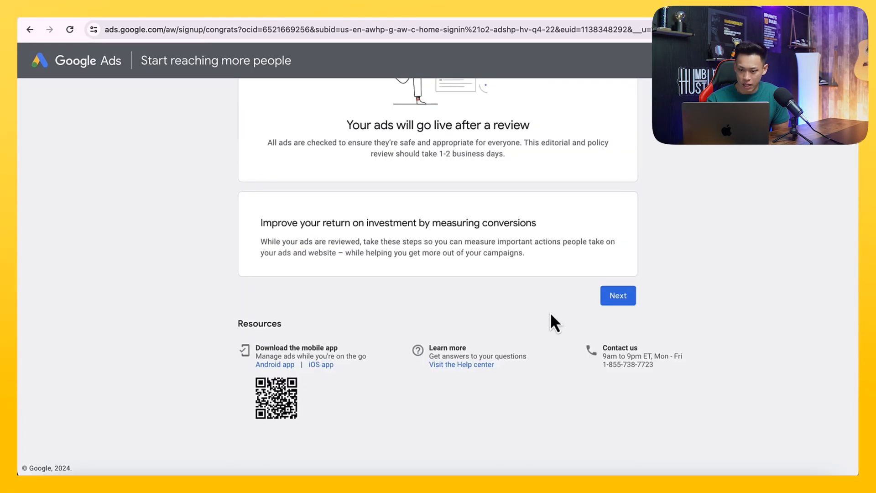
pyautogui.scroll(3, 549, 312)
pyautogui.click(622, 409)
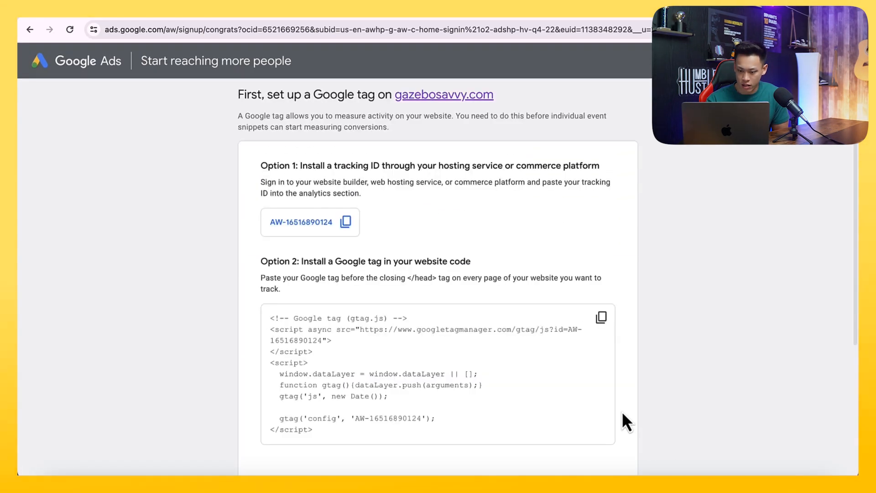
# - Review the Google tag installation options and copy the full gtag.js snippet from Option 2
pyautogui.scroll(-5, 622, 411)
pyautogui.scroll(3, 622, 411)
pyautogui.scroll(3, 625, 419)
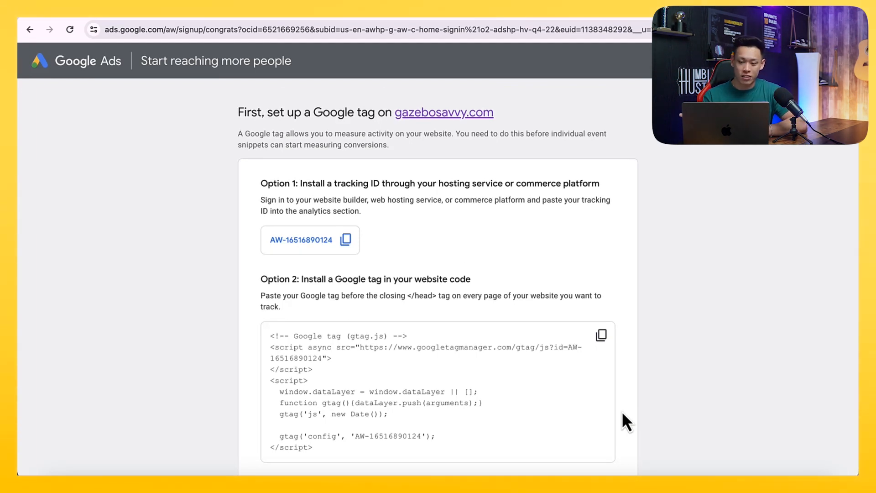
pyautogui.scroll(-3, 623, 414)
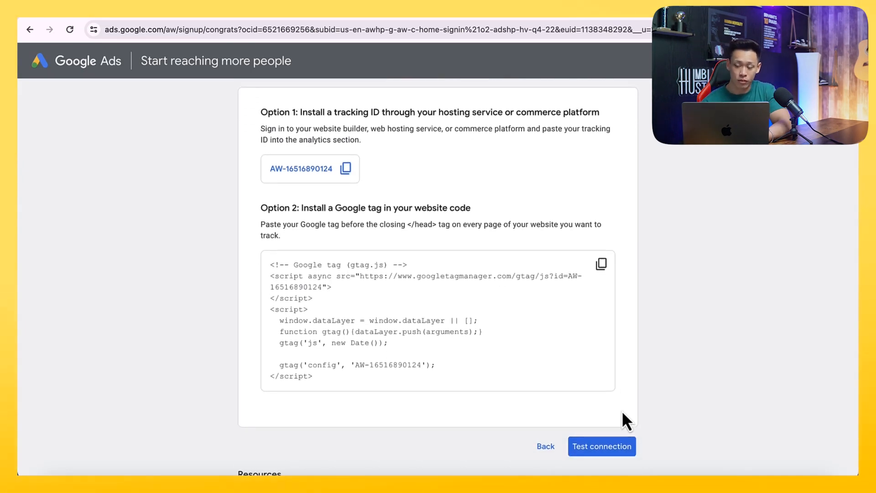
pyautogui.click(394, 265)
# - Switch to the Shopify admin and open the code of the current theme, empire-theme-v11
pyautogui.click(212, 8)
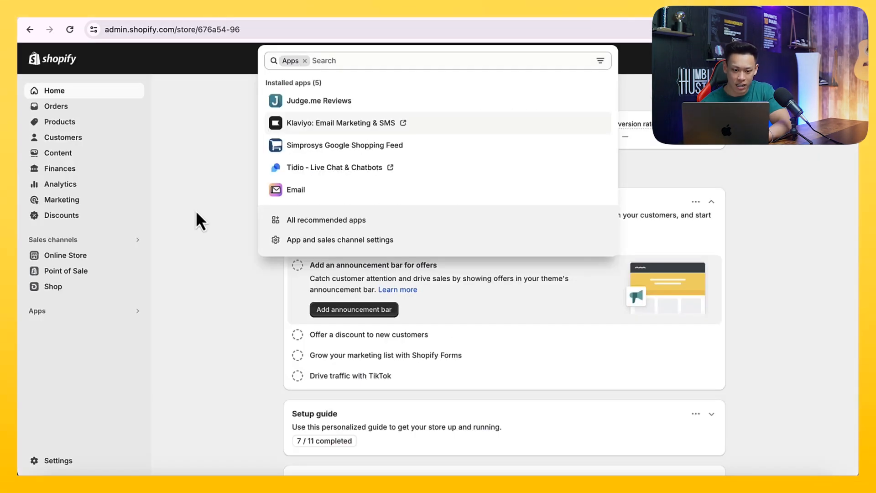
pyautogui.click(90, 351)
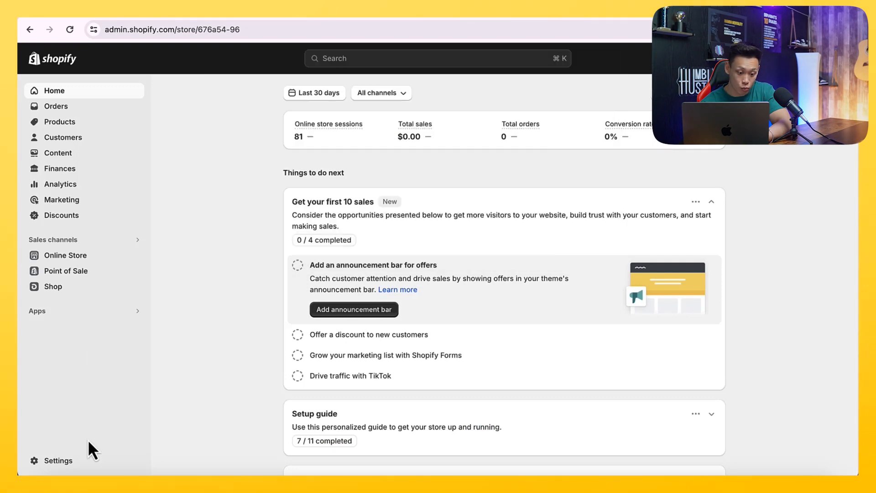
pyautogui.click(116, 256)
pyautogui.scroll(-2, 347, 215)
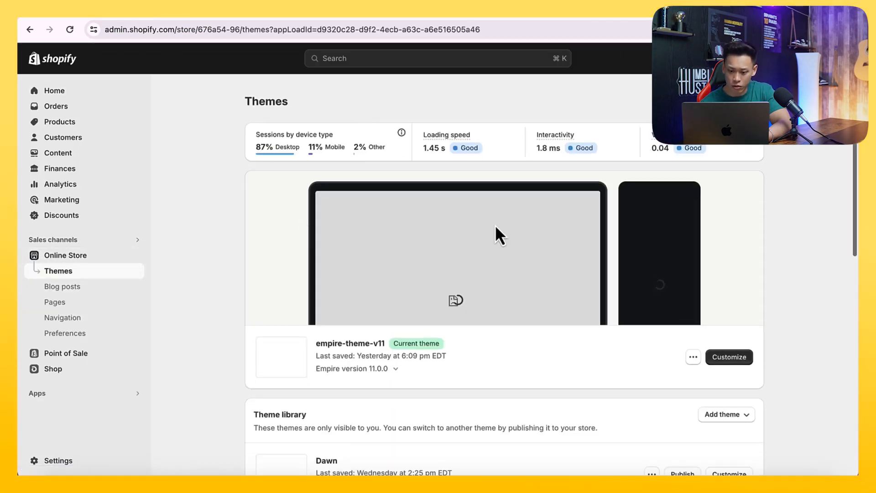
pyautogui.click(693, 329)
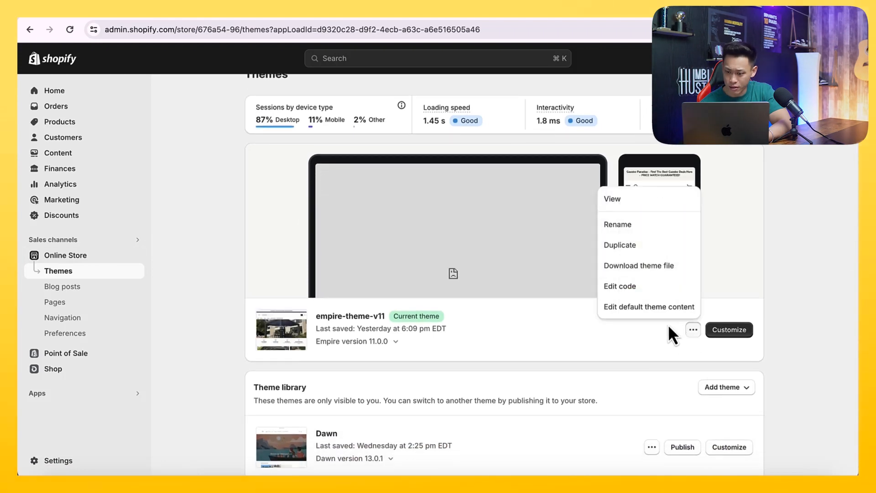
pyautogui.click(630, 286)
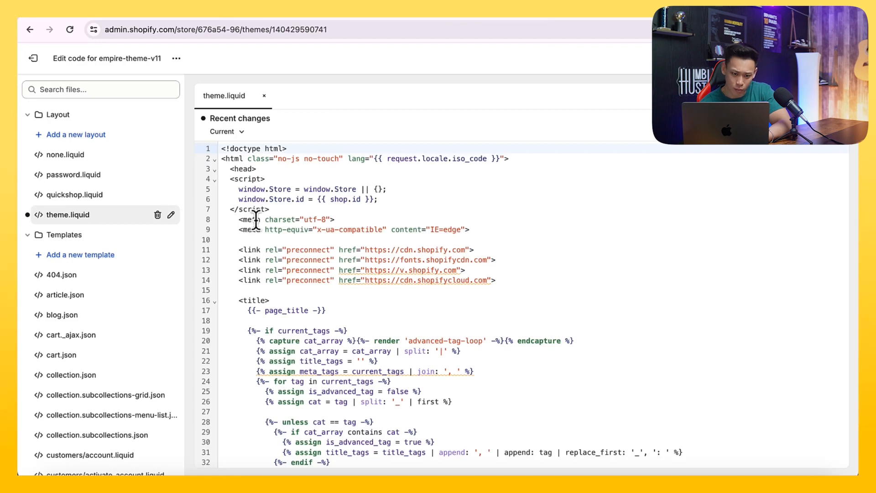
# - Check the start of theme.liquid and reread the Google Ads instructions on where the tag belongs, returning to the Shopify code
pyautogui.scroll(-1, 255, 221)
pyautogui.click(360, 280)
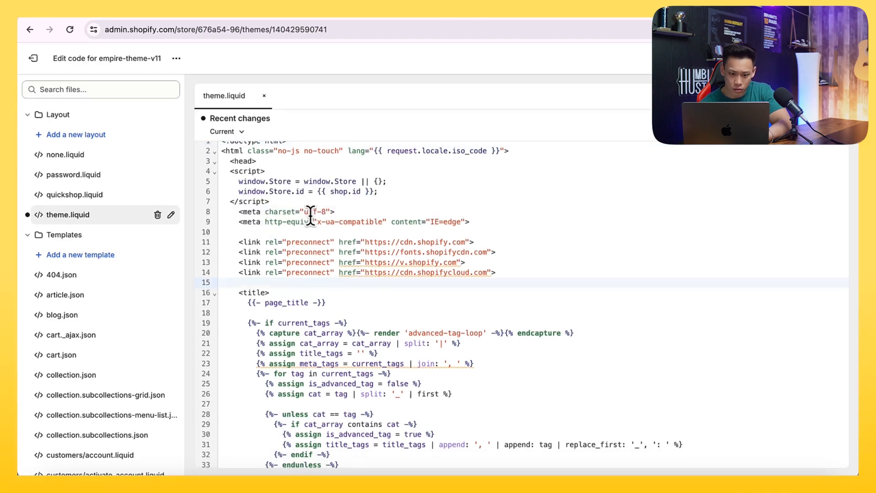
pyautogui.click(121, 15)
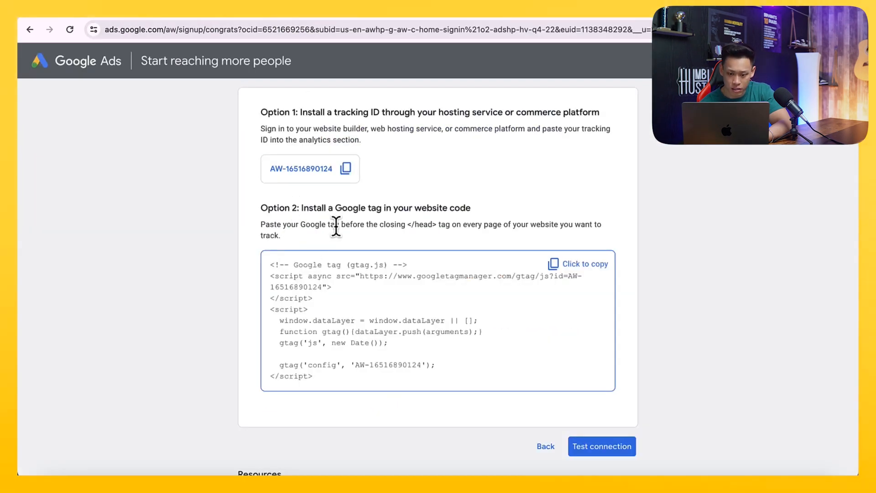
pyautogui.click(224, 15)
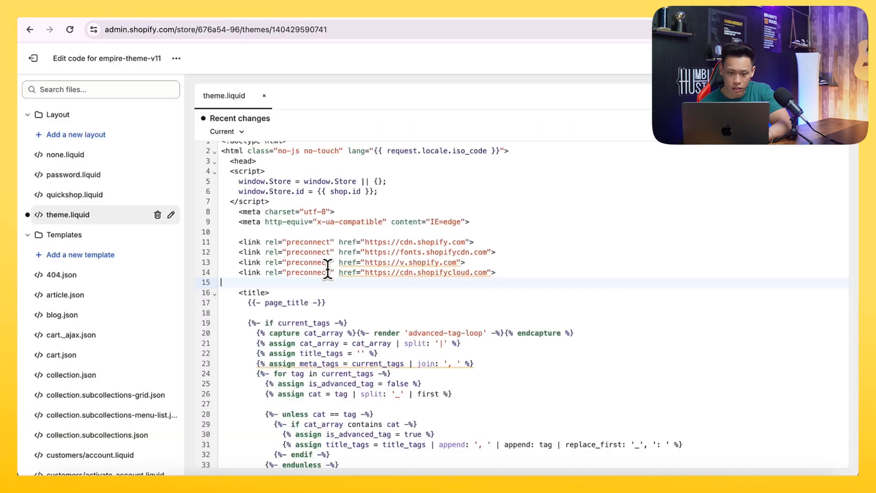
# - Search theme.liquid for "head" and step through the matches to the closing head tag
pyautogui.scroll(-15, 328, 270)
pyautogui.press('super+f')
pyautogui.write('head')
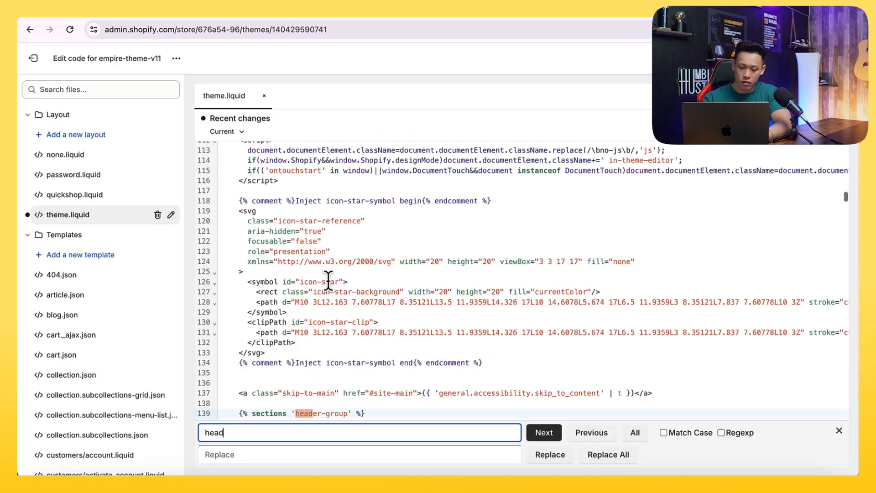
pyautogui.scroll(-20, 329, 280)
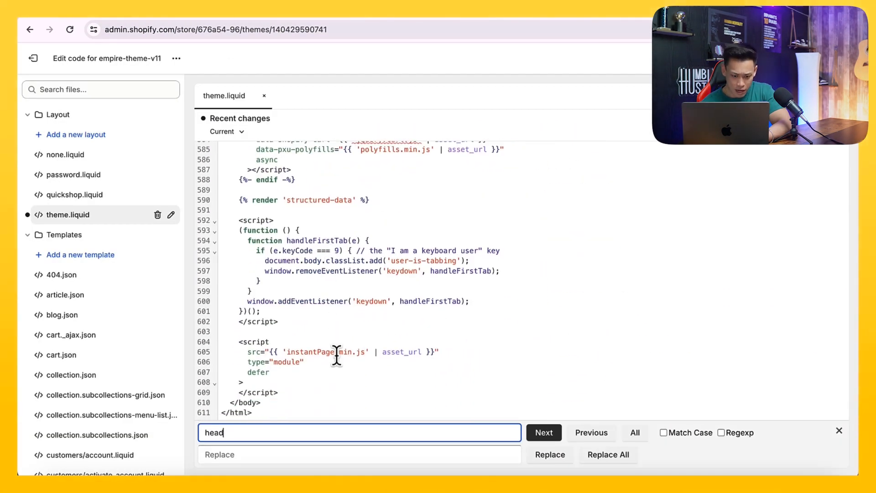
pyautogui.scroll(10, 336, 356)
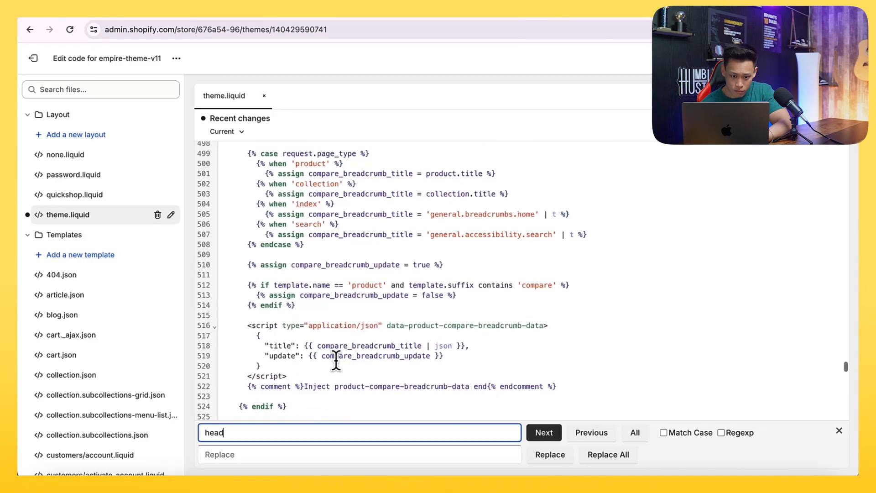
pyautogui.scroll(3, 336, 360)
pyautogui.press('Return')
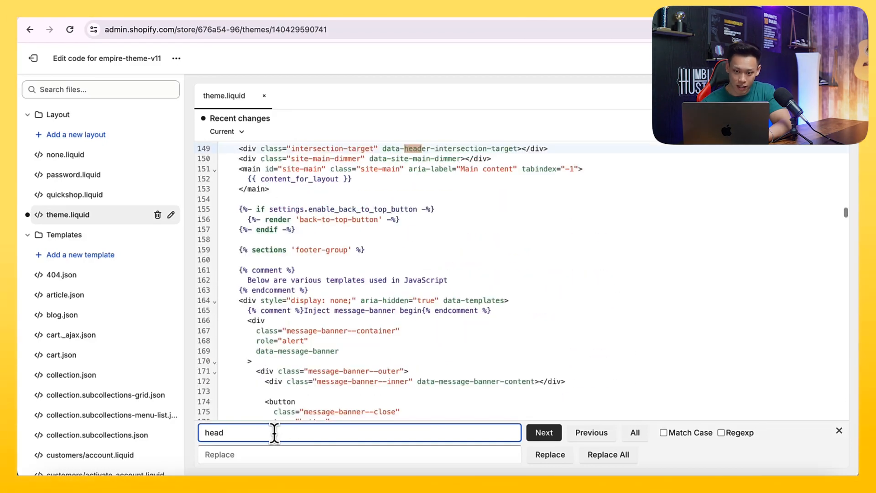
pyautogui.press('Return')
pyautogui.press('Return')
pyautogui.press('Return')
pyautogui.press('Return')
pyautogui.press('Return')
pyautogui.press('Return')
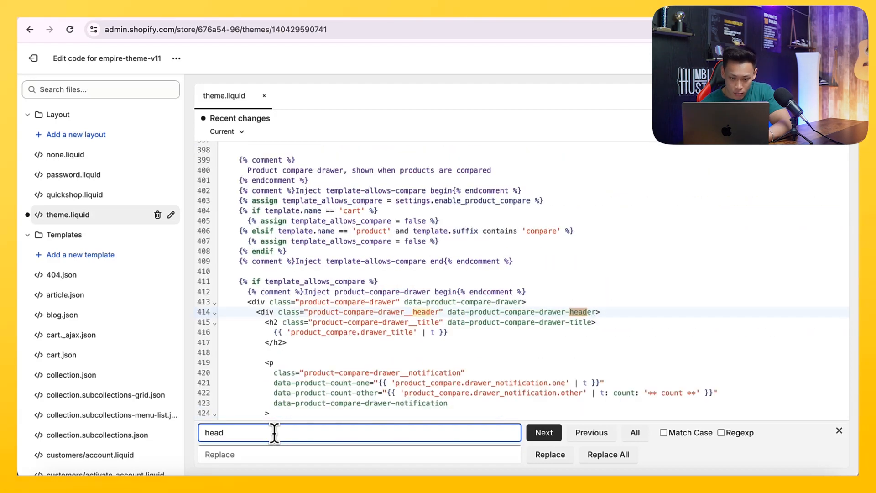
pyautogui.press('Return')
pyautogui.press('Return')
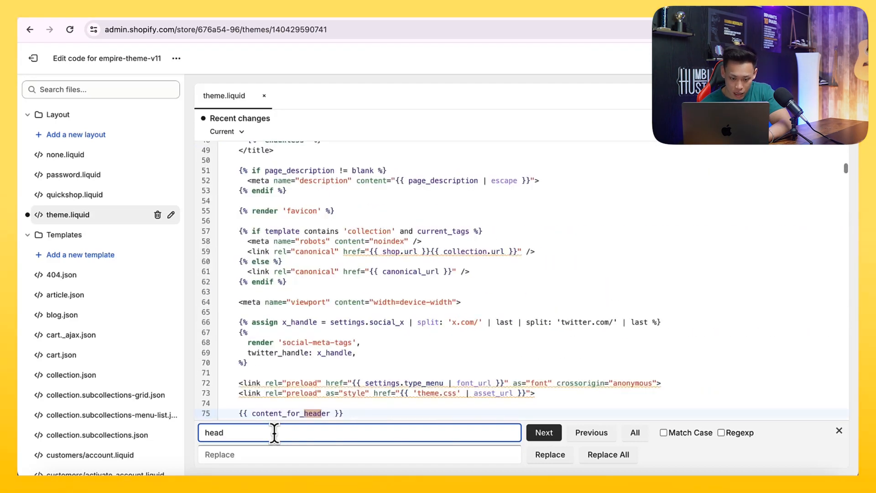
pyautogui.press('Return')
pyautogui.scroll(-1, 305, 381)
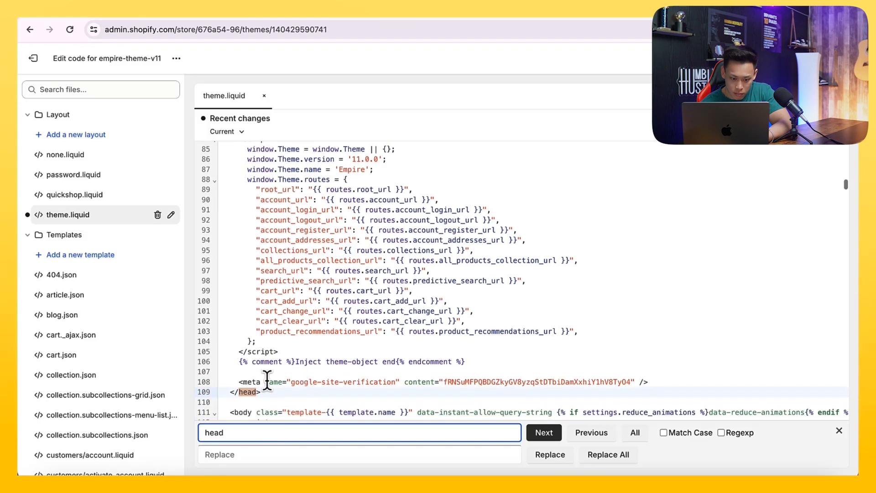
# - Paste the Google tag snippet on a new line after the google-site-verification meta tag, before the closing head tag, and save theme.liquid
pyautogui.click(665, 382)
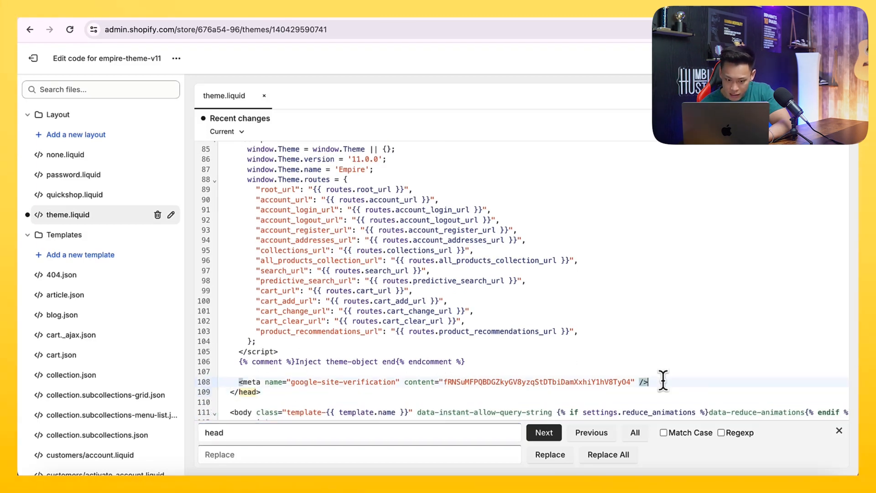
pyautogui.press('Return')
pyautogui.hotkey('ctrl', 'v')
pyautogui.click(825, 125)
# - Return to Google Ads, test the Google tag connection, and review the tag setup page
pyautogui.click(139, 8)
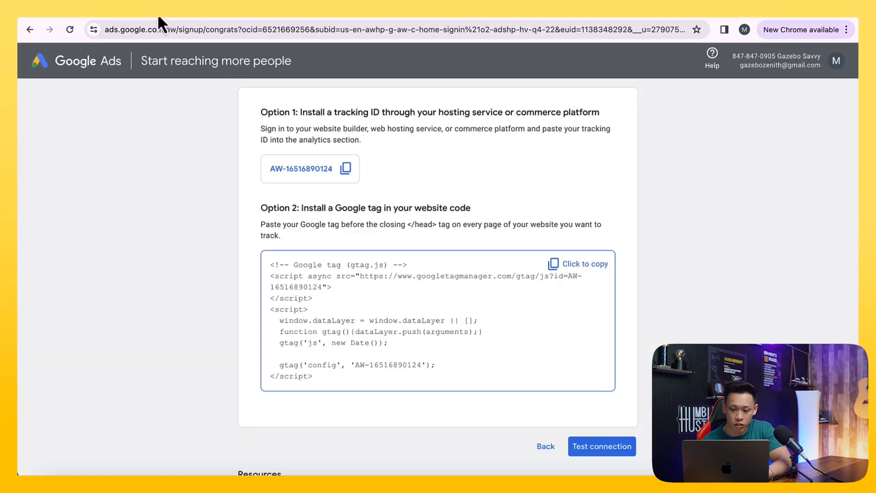
pyautogui.click(598, 446)
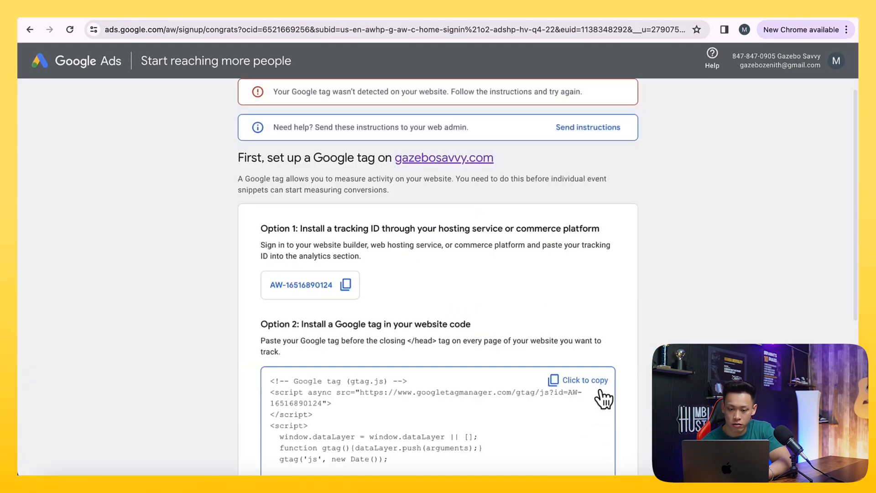
pyautogui.scroll(-6, 602, 398)
pyautogui.scroll(5, 607, 326)
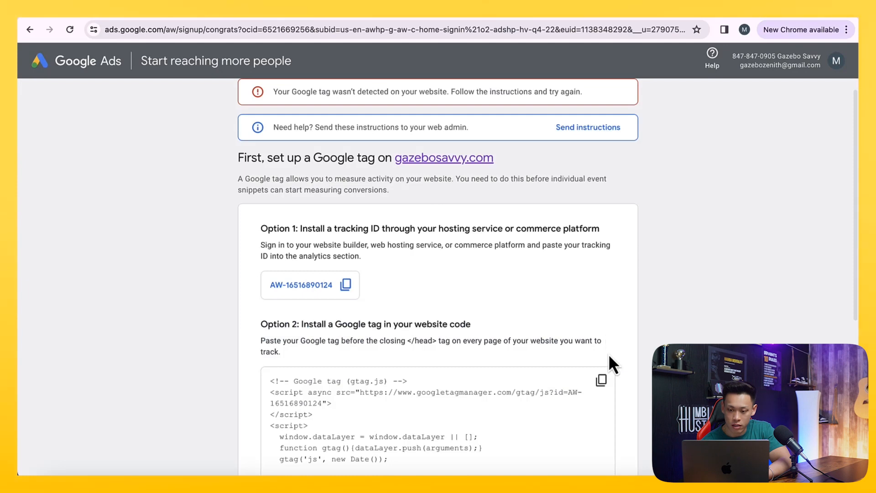
pyautogui.scroll(-4, 609, 354)
# - Postpone the Google tag setup, keep enhanced conversions turned on, and agree and continue to the account overview
pyautogui.click(249, 364)
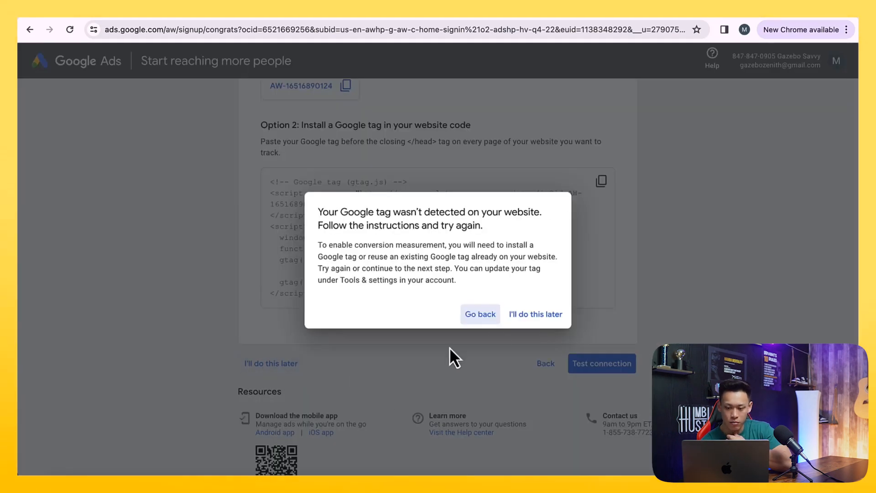
pyautogui.click(529, 320)
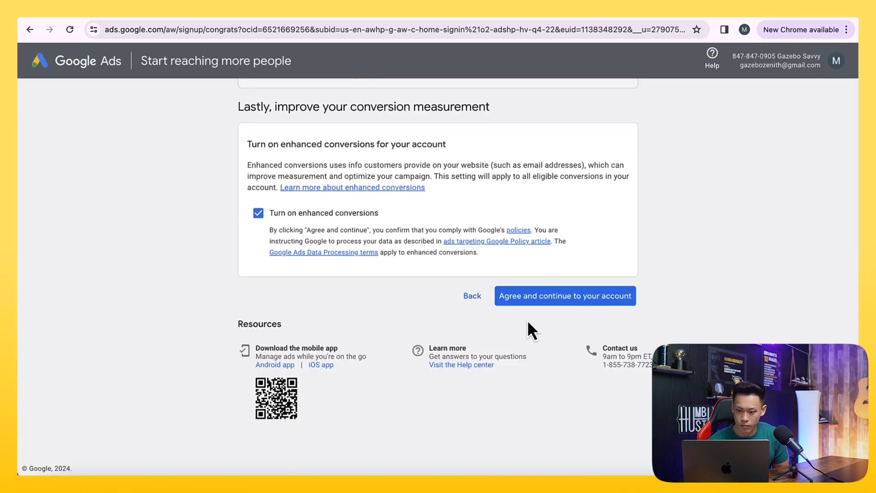
pyautogui.click(523, 299)
pyautogui.click(504, 300)
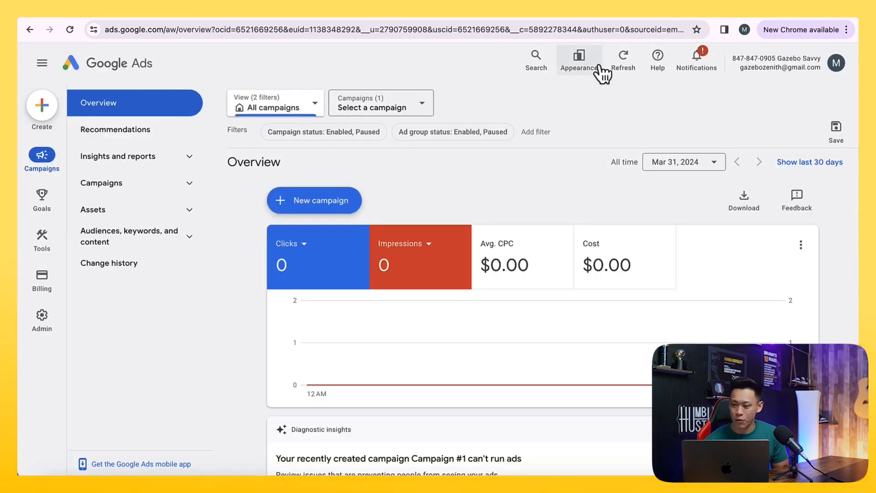
# - Switch to the previous Google Ads design, giving "I don't like the new look or feel" as the reason, and dismiss the new-design banner
pyautogui.click(580, 58)
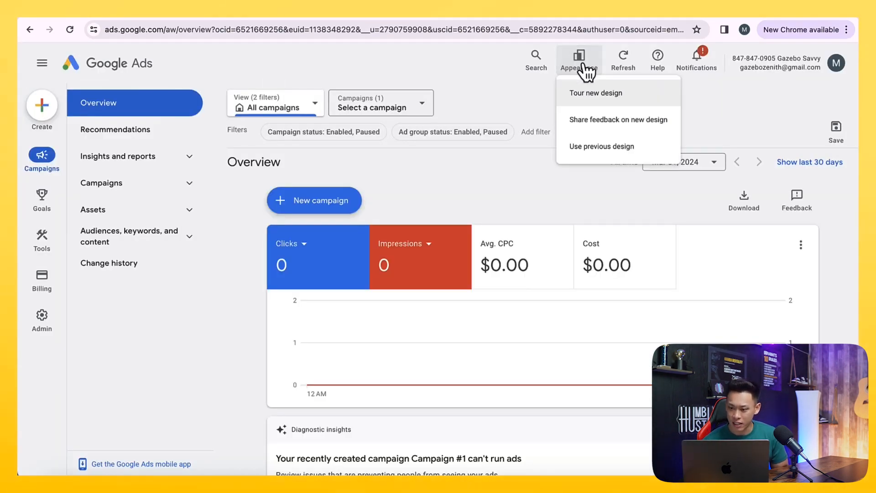
pyautogui.click(601, 146)
pyautogui.click(426, 170)
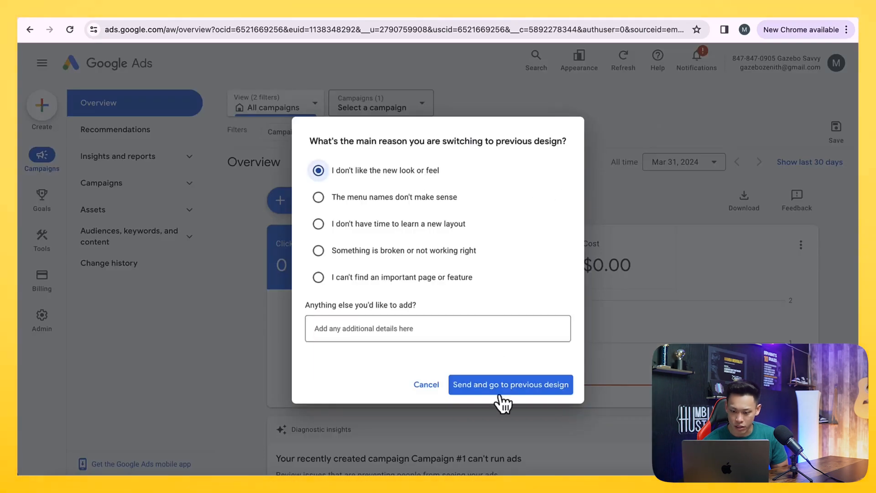
pyautogui.click(489, 392)
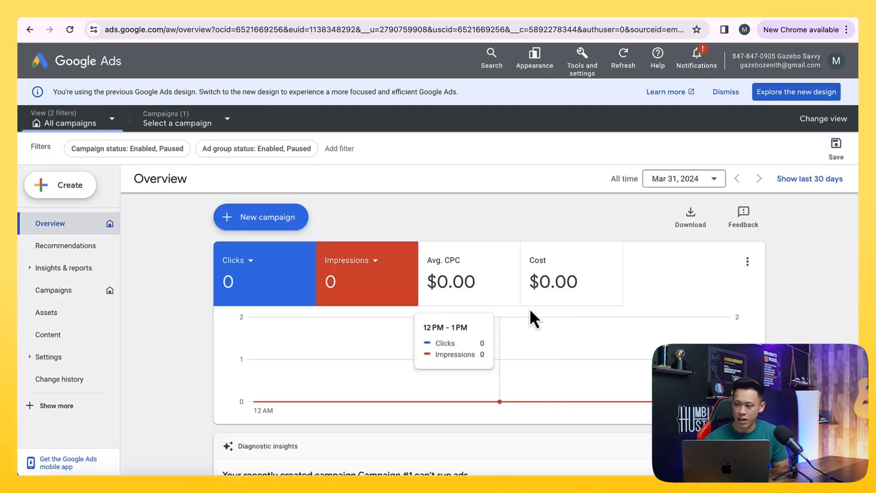
pyautogui.click(726, 92)
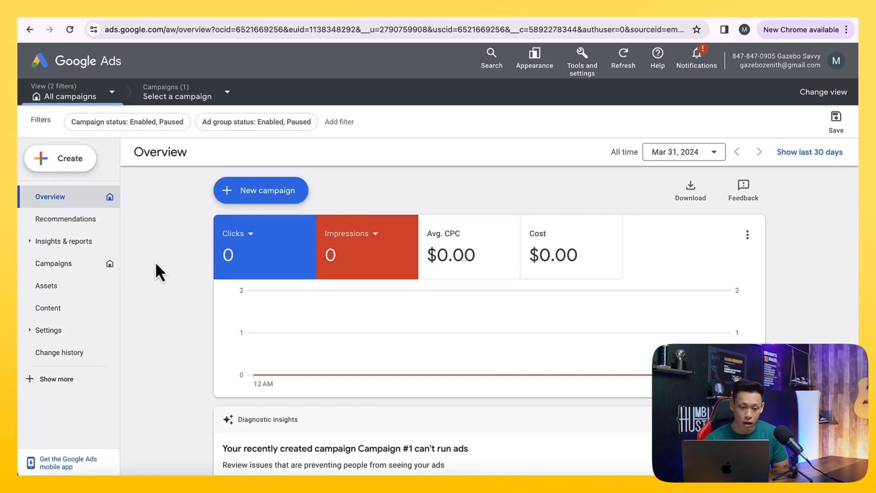
# - Permanently remove Campaign #1 from the campaigns list
pyautogui.click(83, 264)
pyautogui.scroll(-1, 150, 310)
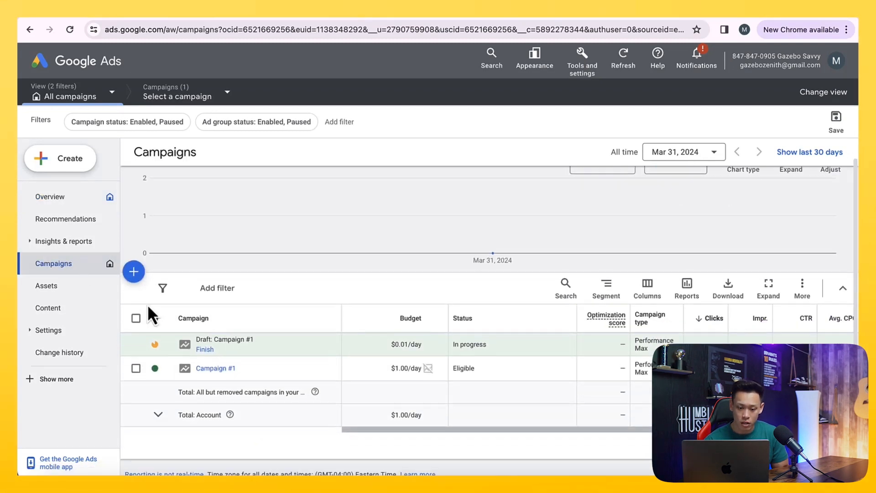
pyautogui.click(136, 368)
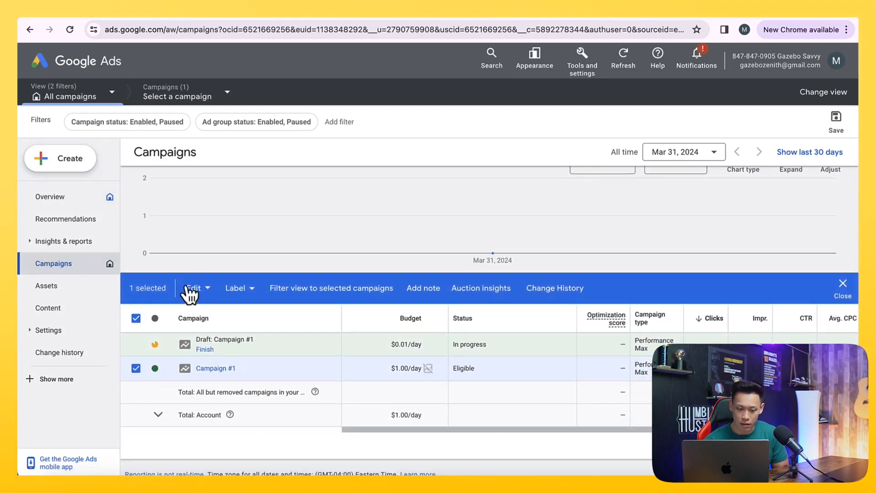
pyautogui.click(195, 288)
pyautogui.click(142, 295)
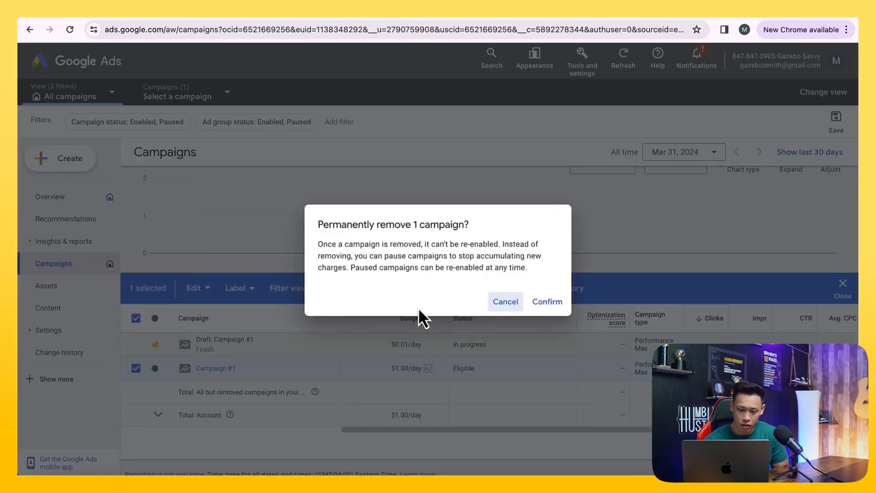
pyautogui.click(535, 302)
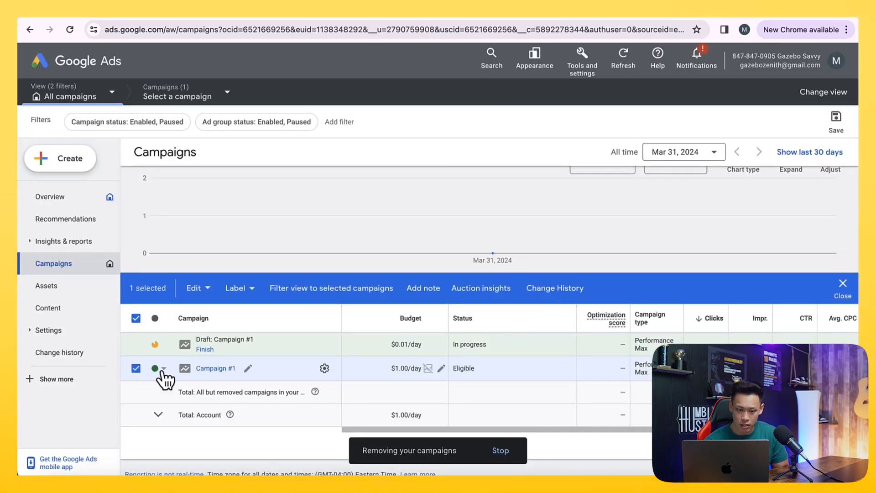
pyautogui.click(135, 318)
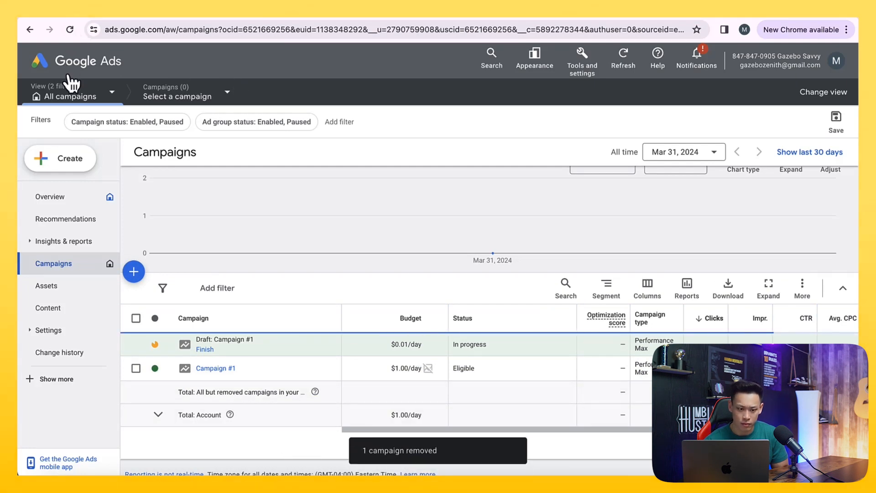
# - Return to the account overview, look through it, and check the appearance options for the design
pyautogui.click(50, 197)
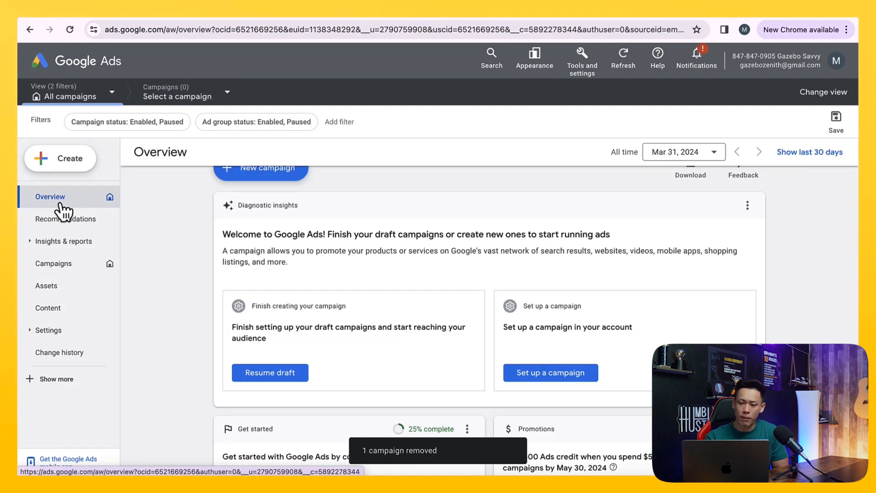
pyautogui.scroll(1, 137, 222)
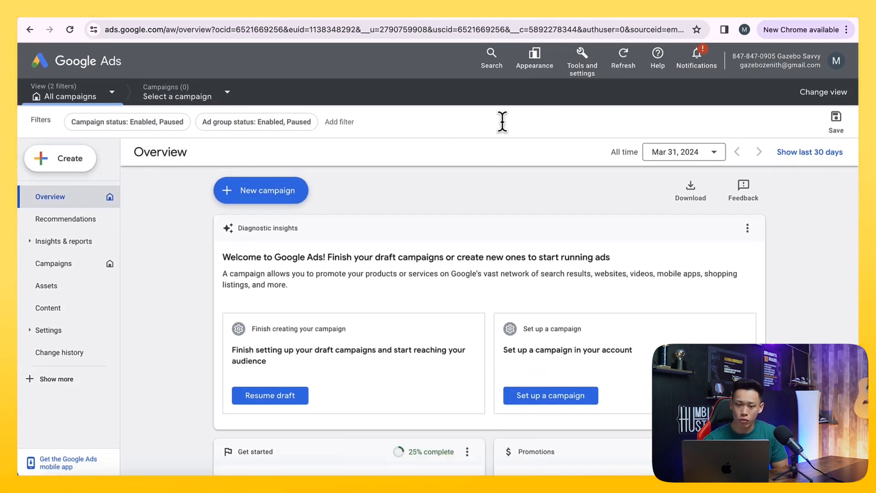
pyautogui.scroll(-1, 532, 148)
pyautogui.scroll(1, 525, 130)
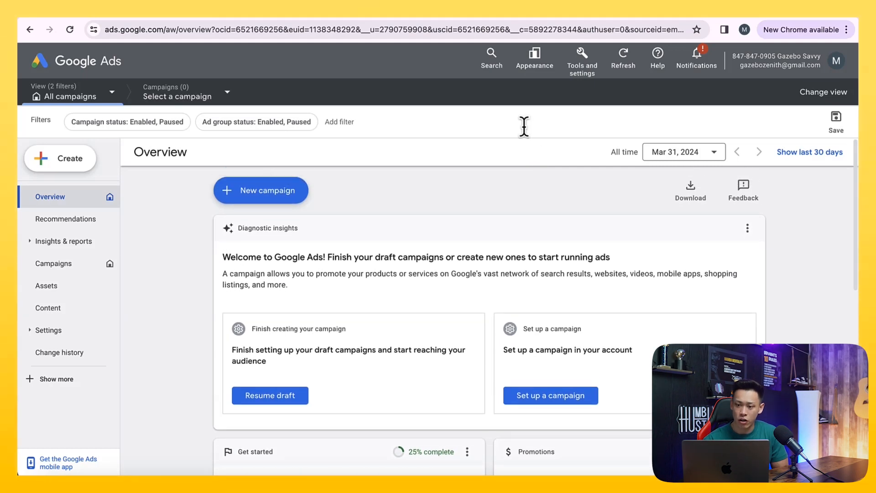
pyautogui.click(495, 66)
pyautogui.click(547, 78)
pyautogui.click(543, 73)
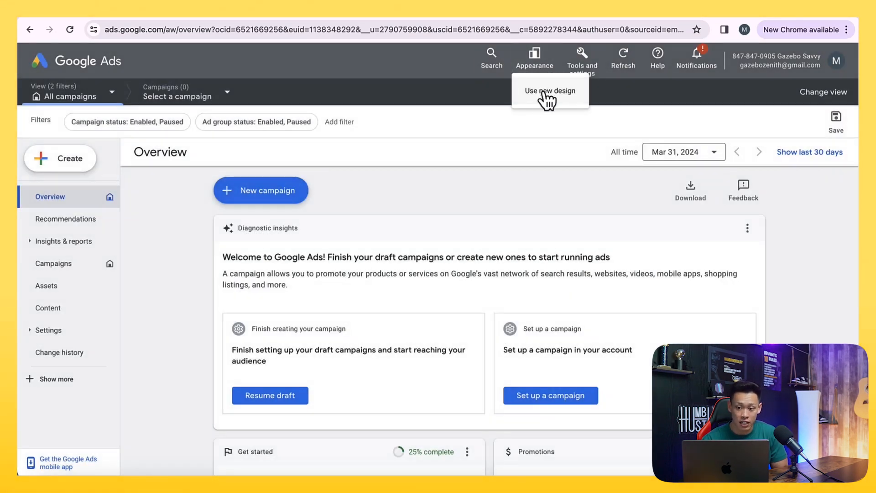
# - Open Keyword Planner and Negative keyword lists from the account tools, each in a new browser tab
pyautogui.click(583, 62)
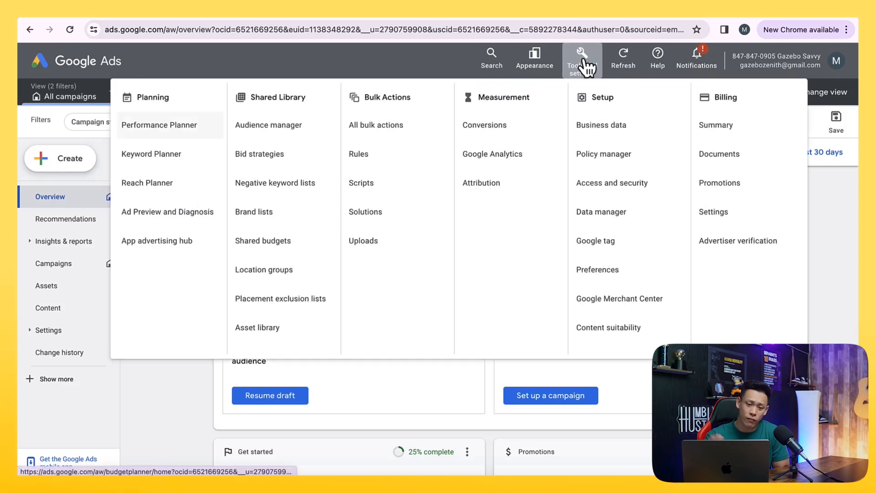
pyautogui.click(584, 65)
pyautogui.click(583, 68)
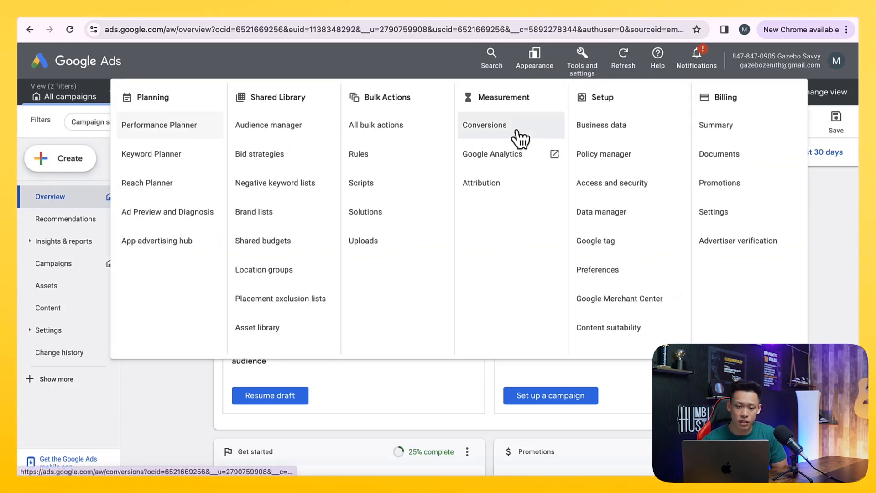
pyautogui.rightClick(175, 155)
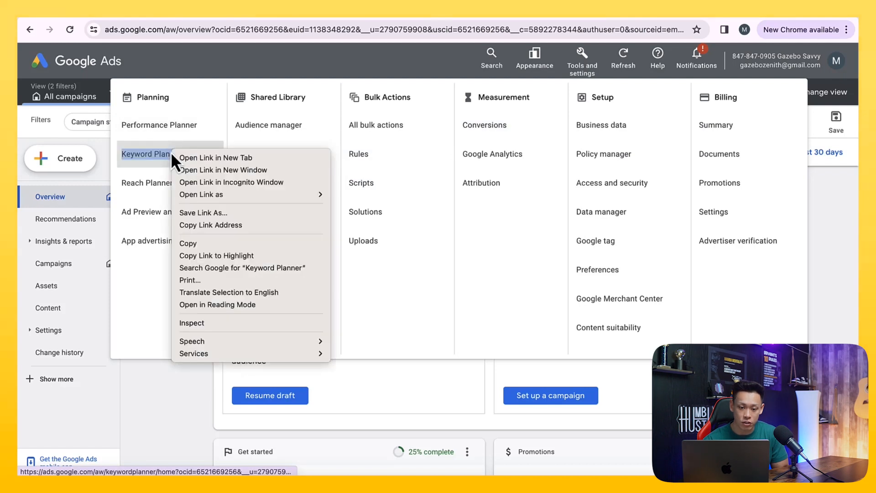
pyautogui.click(178, 156)
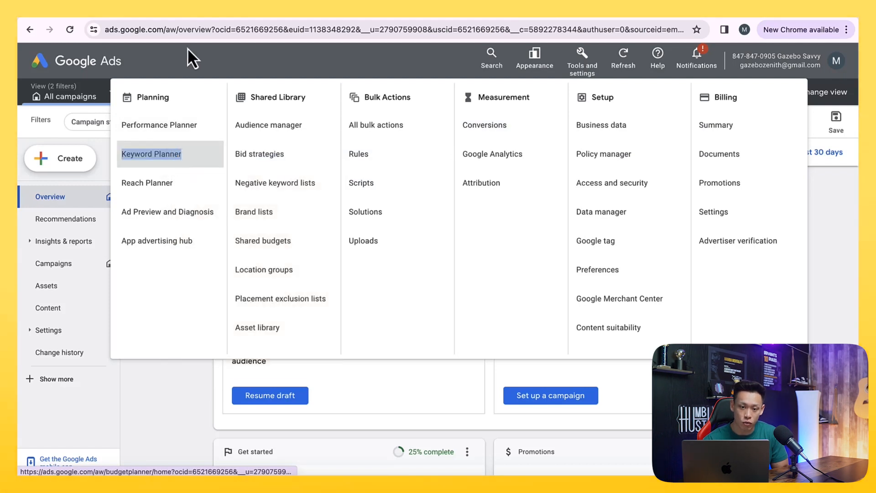
pyautogui.rightClick(259, 184)
pyautogui.click(269, 192)
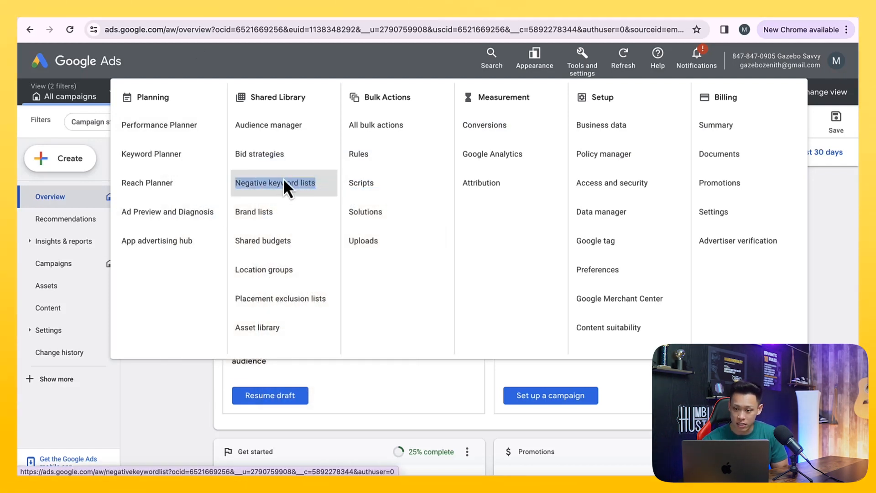
# - Open the Google tag settings in a new browser tab, check the page, and return to the overview tab
pyautogui.rightClick(612, 242)
pyautogui.click(617, 244)
pyautogui.click(300, 15)
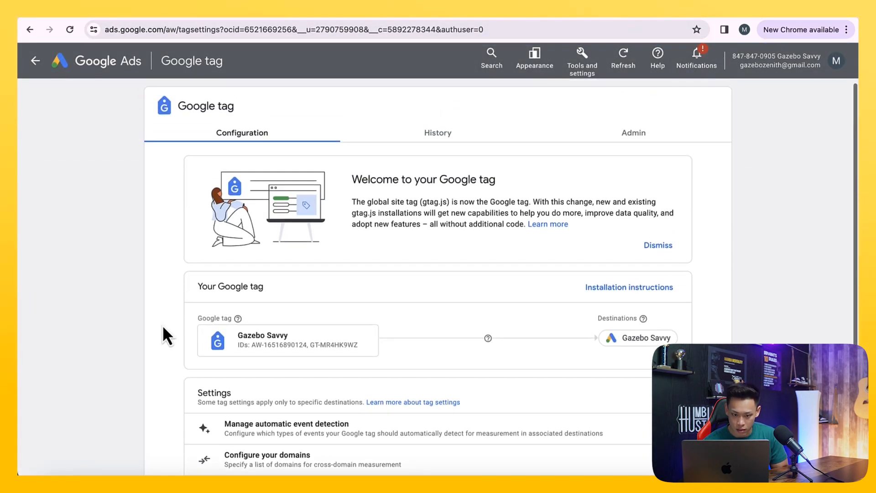
pyautogui.click(105, 15)
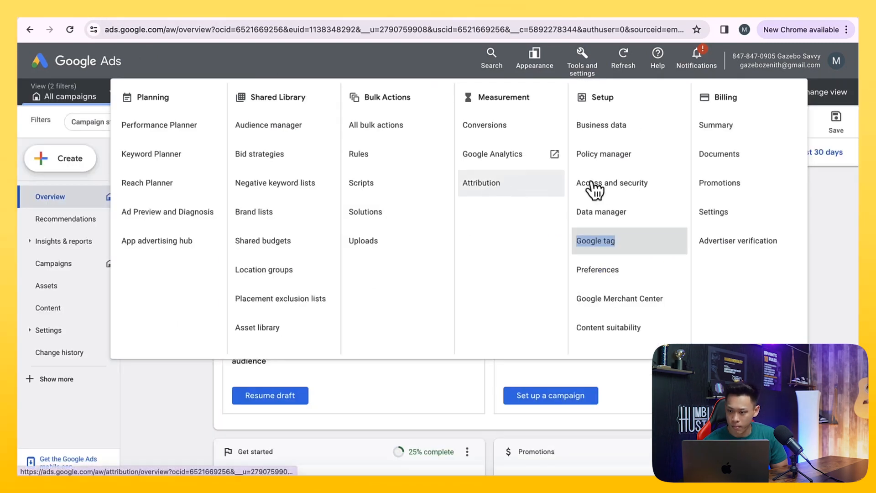
# - Open the billing settings in a new browser tab and exit the guided tour on that page
pyautogui.rightClick(726, 207)
pyautogui.click(694, 211)
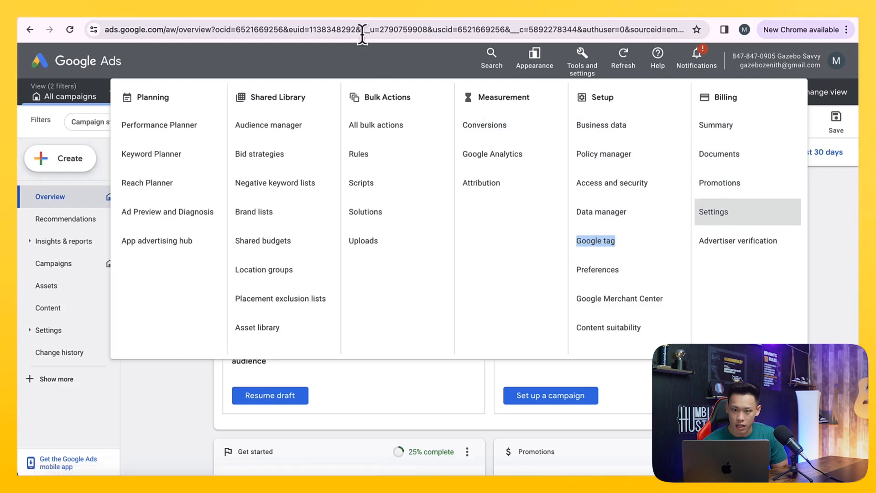
pyautogui.click(355, 10)
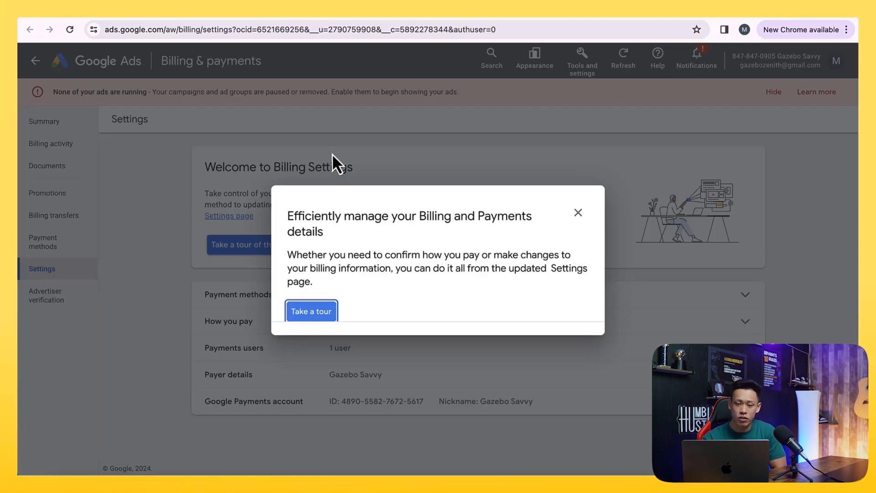
pyautogui.click(578, 212)
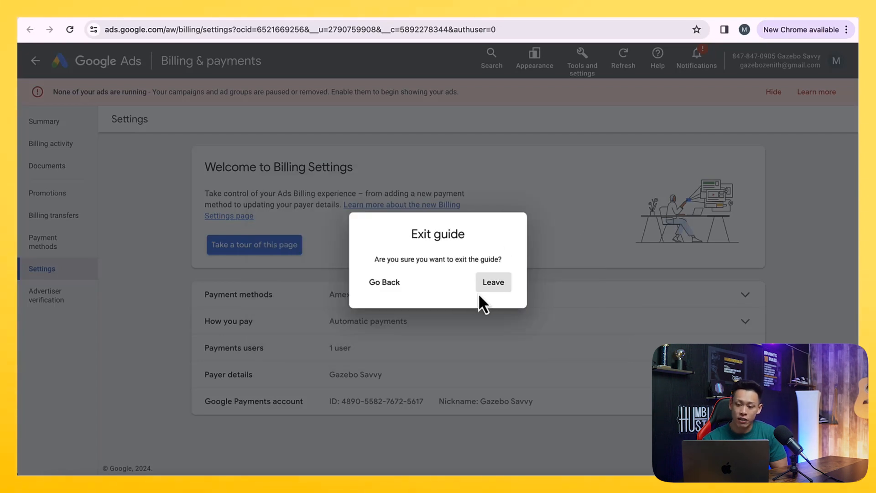
pyautogui.click(490, 283)
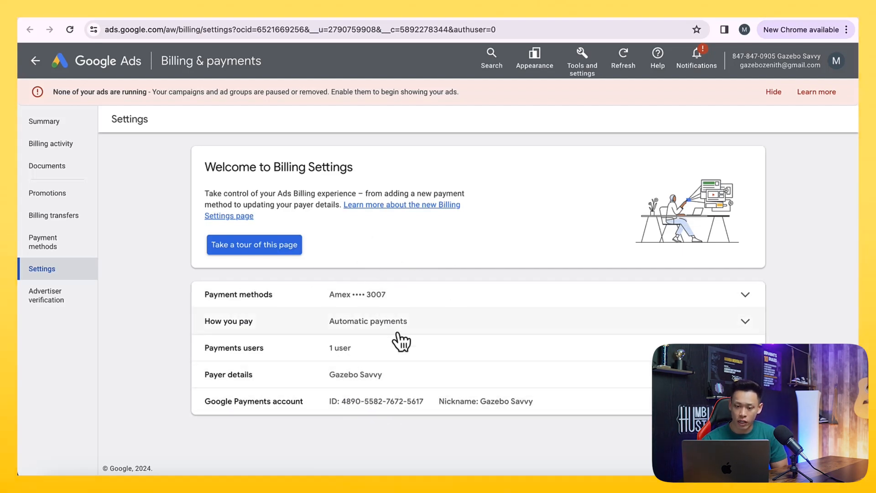
# - Look over the Google tag page and dismiss the updates notice in the Keyword Planner tab
pyautogui.click(387, 14)
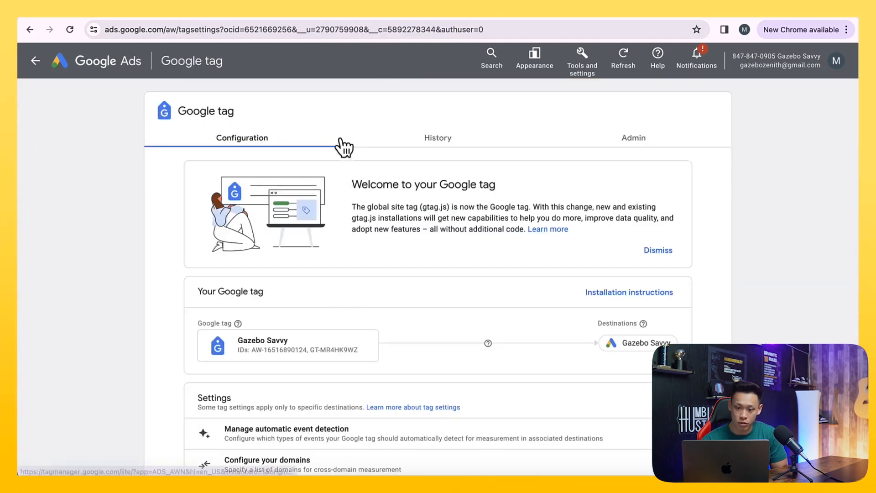
pyautogui.scroll(-2, 340, 139)
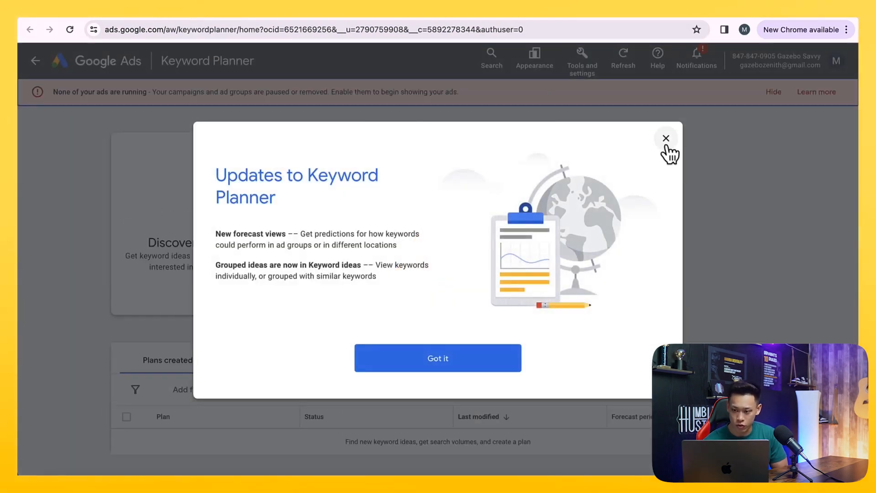
pyautogui.click(666, 139)
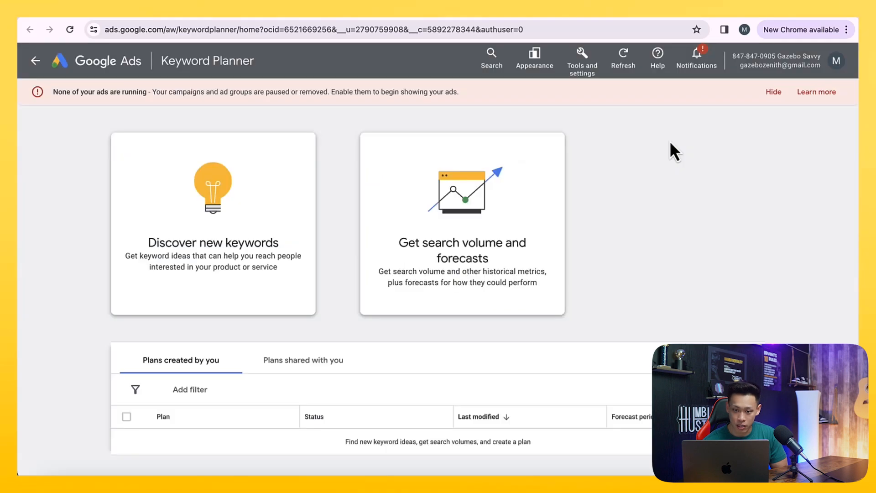
# - Discover new keywords for "gazebo" with the default English and United States targeting, and close the Refine keywords panel
pyautogui.click(268, 255)
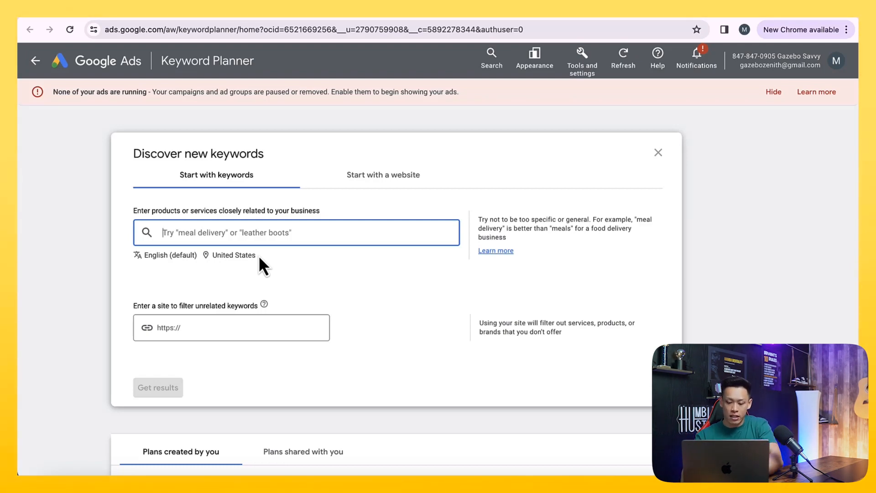
pyautogui.write('gazebo')
pyautogui.press('Return')
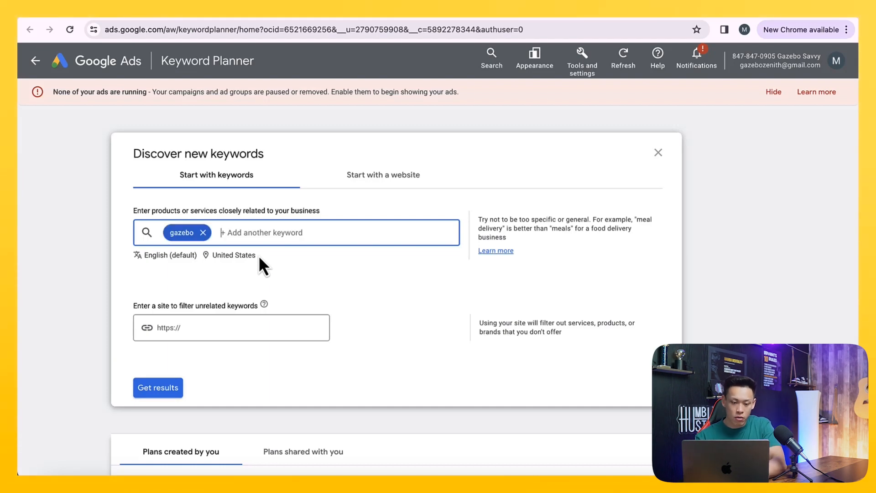
pyautogui.click(150, 387)
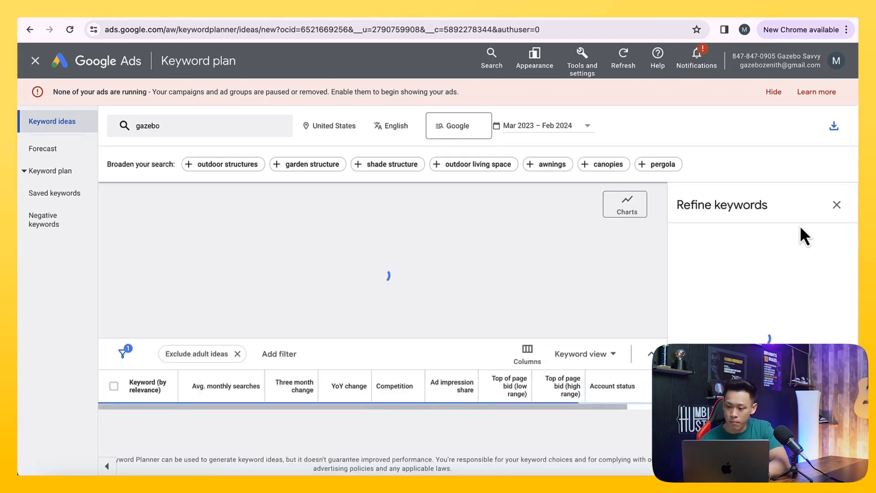
pyautogui.click(843, 206)
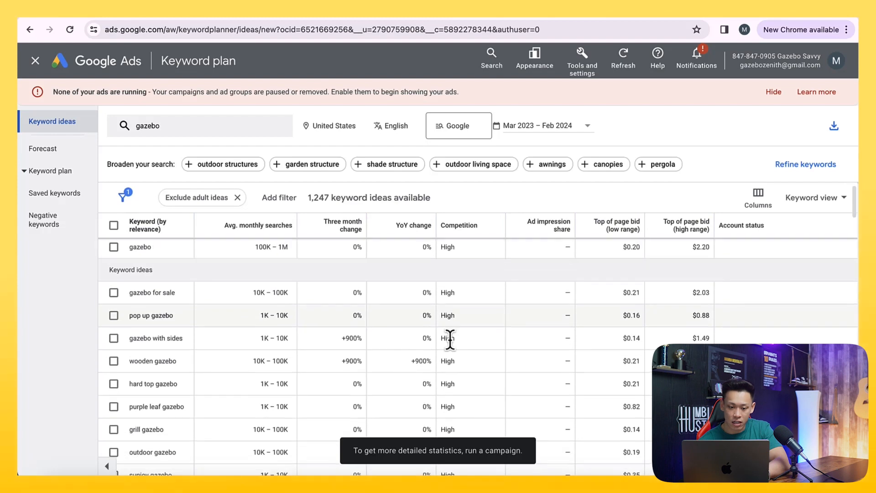
# - Sort the keyword ideas by average monthly searches, widen the keyword and monthly searches columns, and examine the search ranges
pyautogui.click(243, 230)
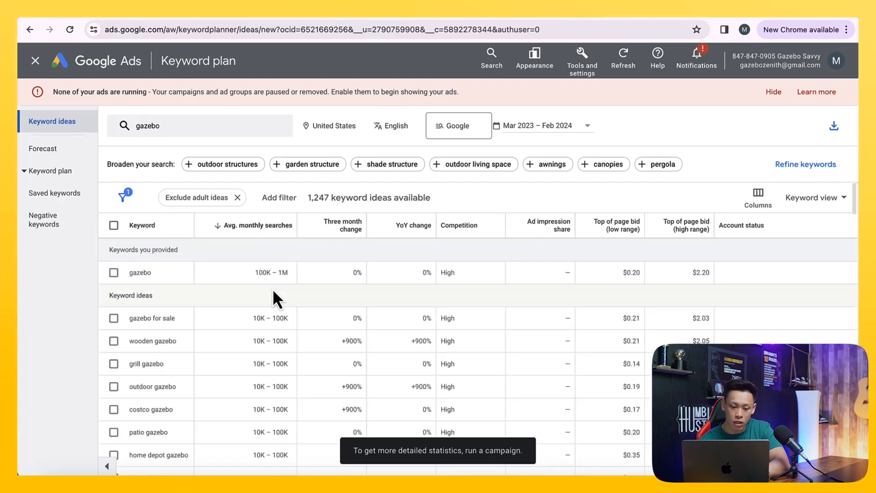
pyautogui.moveTo(252, 273); pyautogui.dragTo(292, 275)
pyautogui.moveTo(252, 318); pyautogui.dragTo(292, 346)
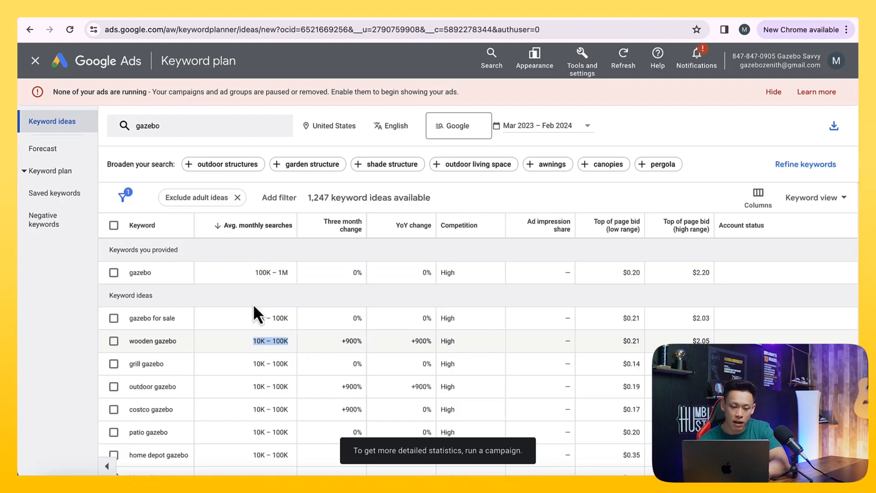
pyautogui.moveTo(194, 223); pyautogui.dragTo(265, 225)
pyautogui.moveTo(326, 228); pyautogui.dragTo(437, 228)
pyautogui.scroll(-1, 393, 313)
pyautogui.scroll(1, 389, 286)
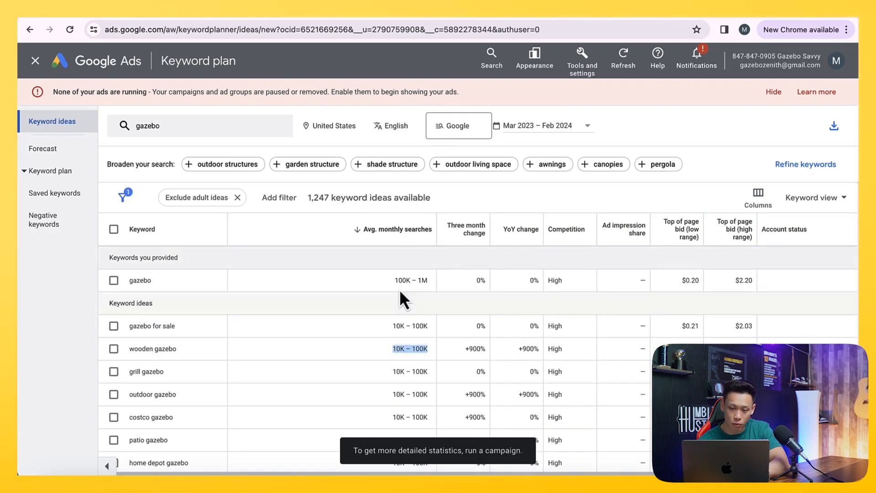
pyautogui.scroll(-3, 410, 310)
pyautogui.scroll(3, 410, 310)
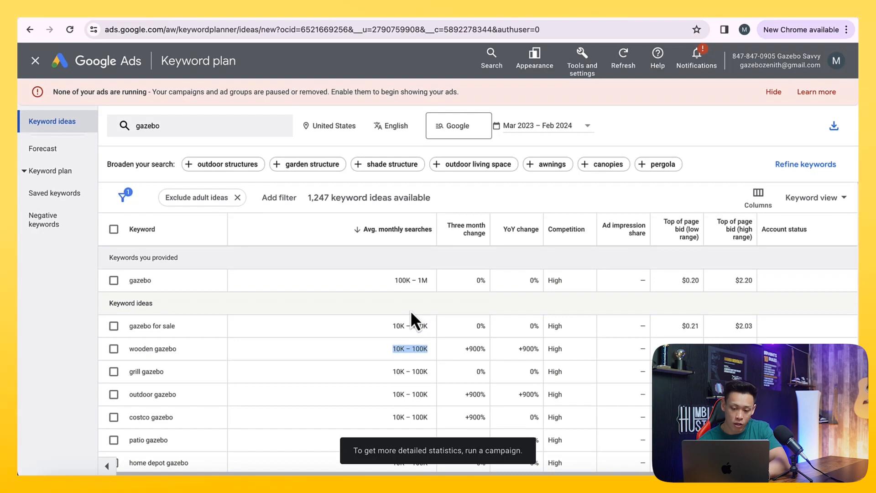
# - Look through the keyword ideas for "gazebo" and compare their average monthly searches
pyautogui.scroll(-10, 410, 310)
pyautogui.scroll(10, 410, 310)
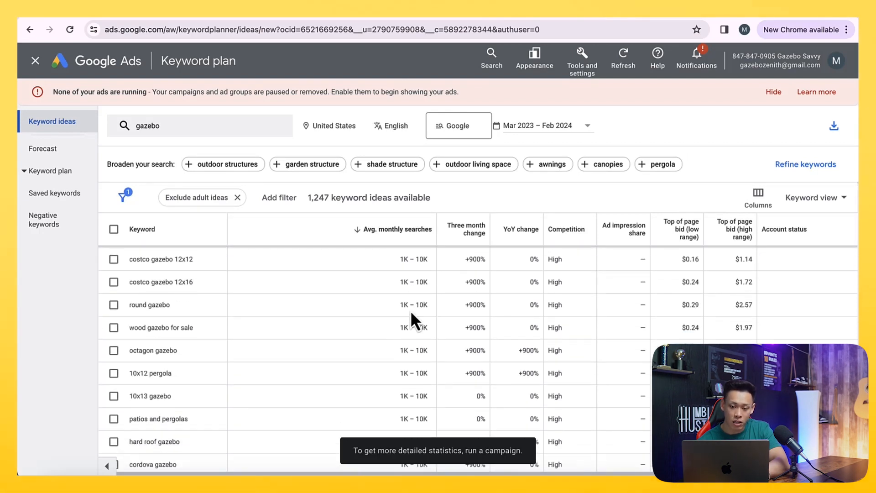
pyautogui.scroll(3, 411, 313)
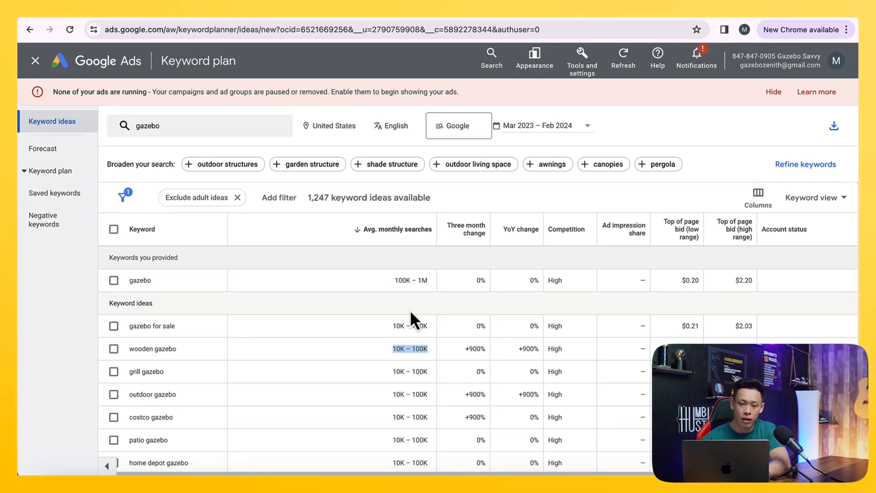
pyautogui.scroll(-2, 239, 276)
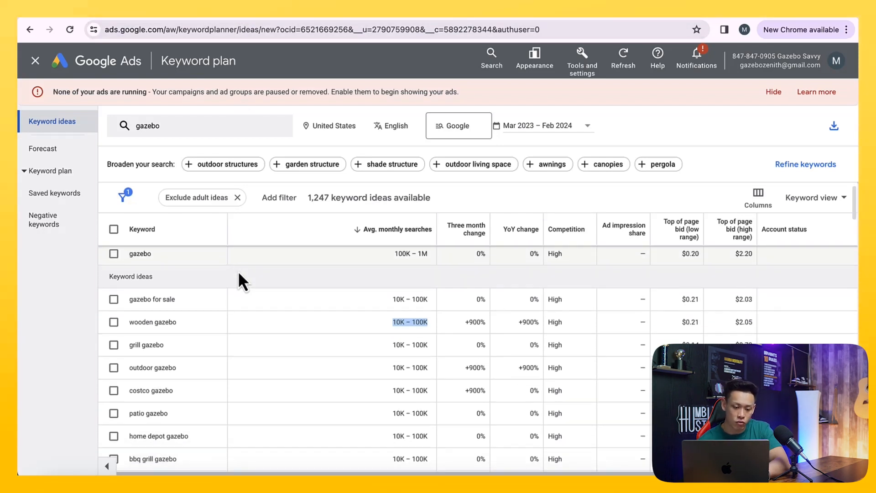
pyautogui.scroll(2, 239, 279)
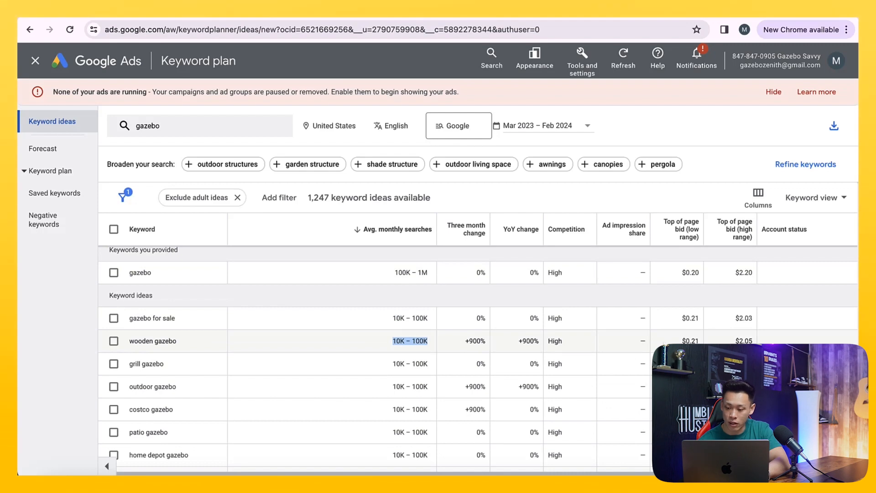
pyautogui.scroll(1, 446, 323)
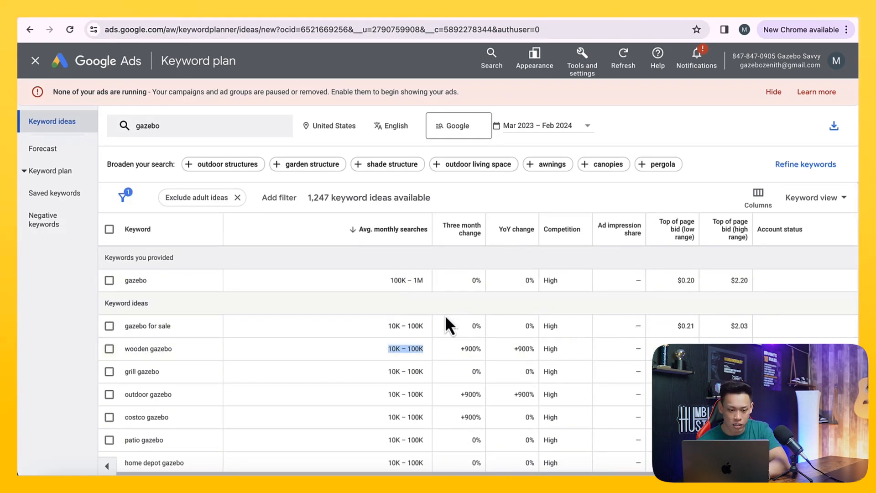
# - Examine the provided "gazebo" keyword's average monthly searches and its low-range and high-range top of page bids
pyautogui.moveTo(153, 289); pyautogui.dragTo(120, 280)
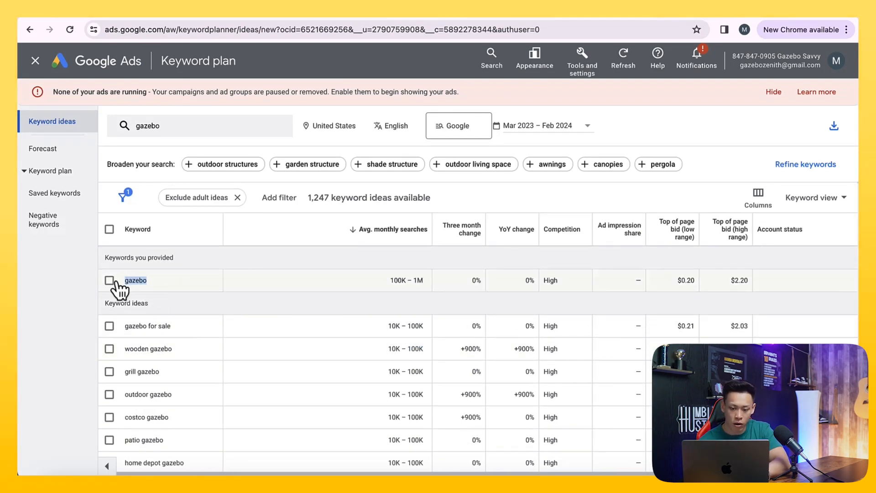
pyautogui.click(388, 281)
pyautogui.moveTo(390, 288); pyautogui.dragTo(427, 290)
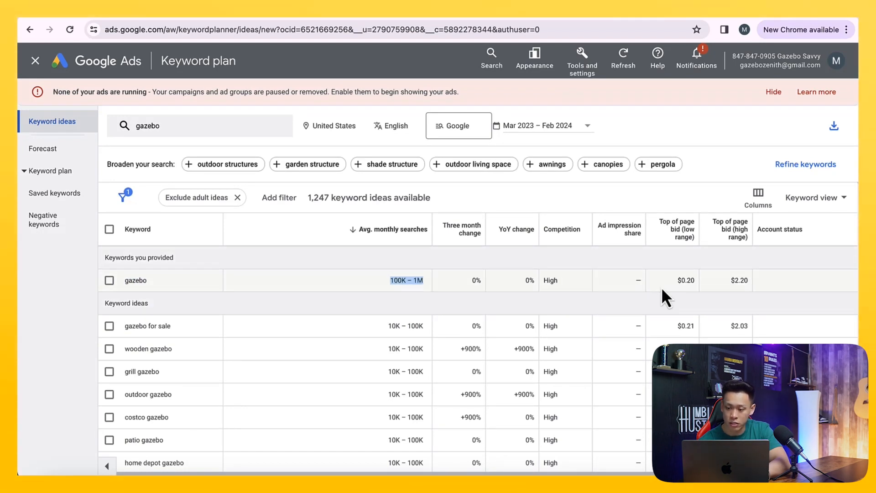
pyautogui.moveTo(677, 280); pyautogui.dragTo(697, 285)
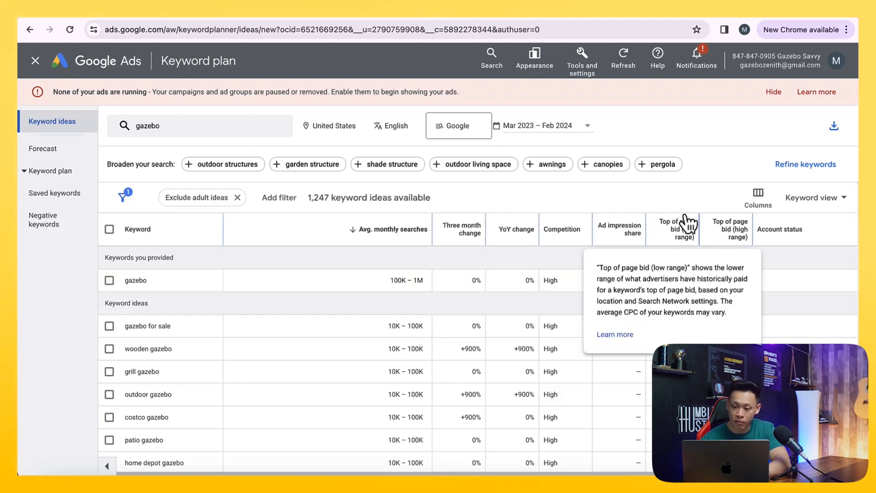
pyautogui.click(680, 280)
pyautogui.click(683, 279)
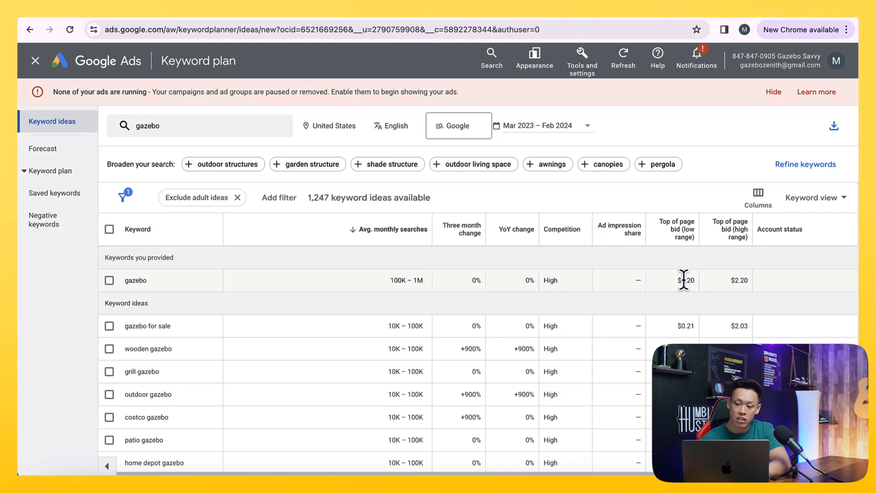
pyautogui.moveTo(675, 280); pyautogui.dragTo(751, 281)
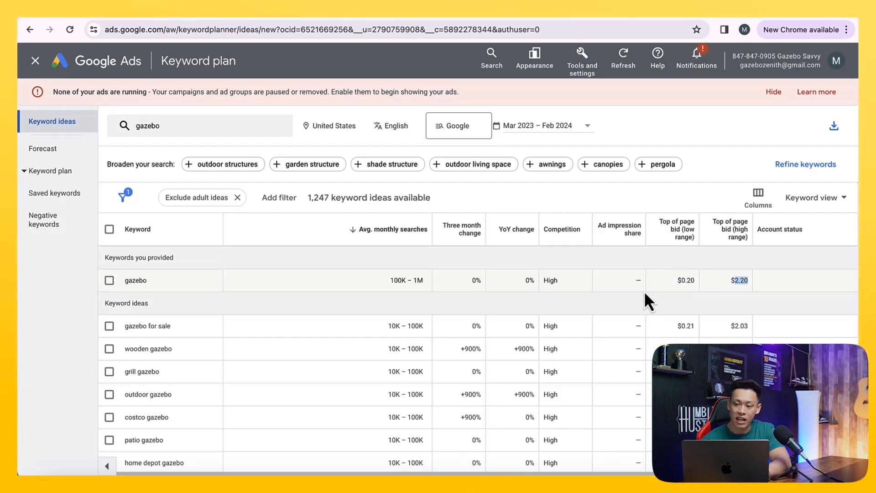
# - Search Google for "gazebo" in a new browser tab
pyautogui.press('super+t')
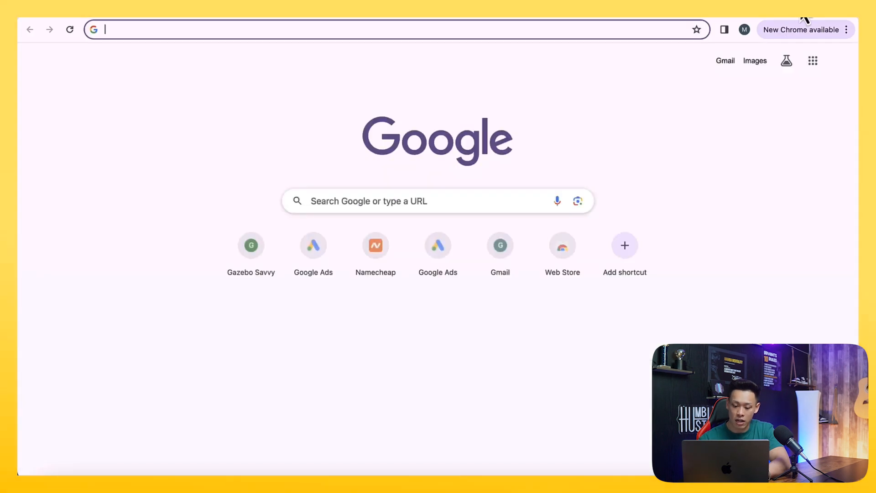
pyautogui.write('gazebp')
pyautogui.press('BackSpace')
pyautogui.write('o')
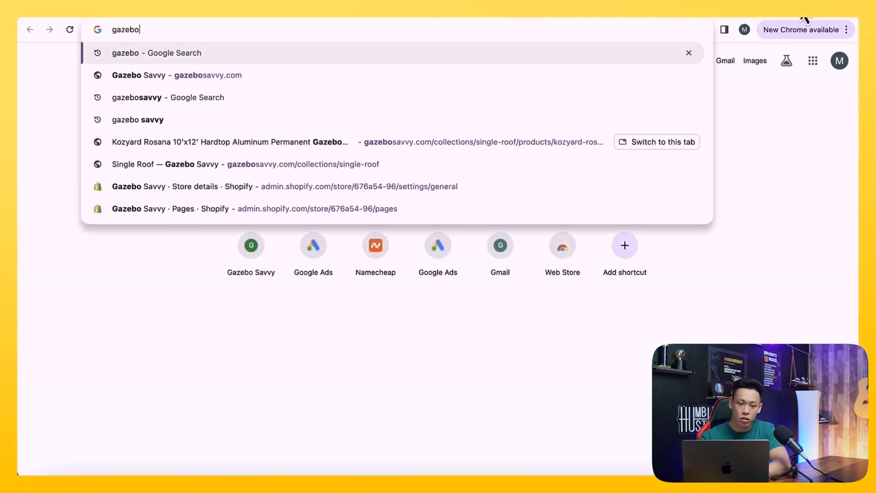
pyautogui.press('Return')
pyautogui.scroll(-2, 356, 230)
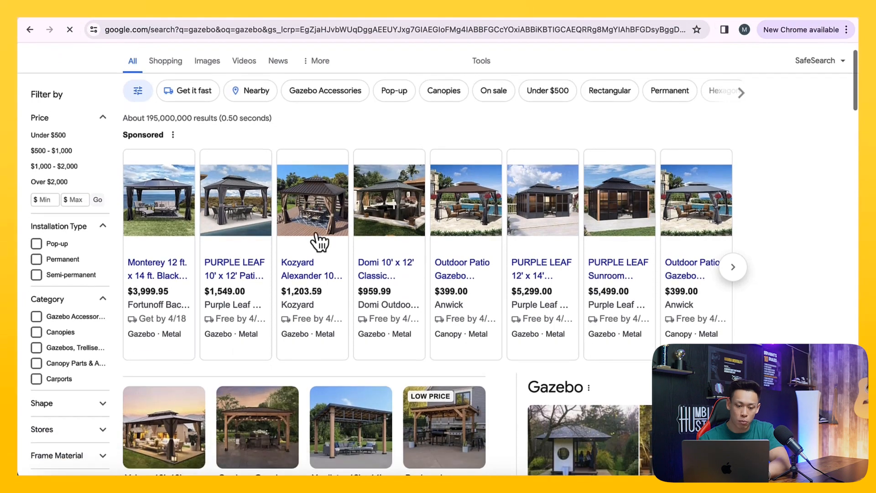
# - Examine the sponsored product listings, organic results and sponsored text ads on the "gazebo" results page
pyautogui.moveTo(315, 276)
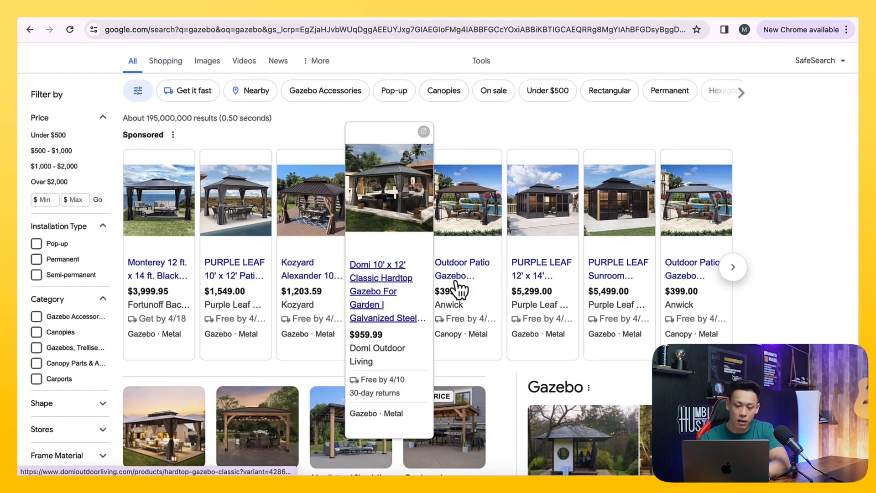
pyautogui.scroll(-1, 360, 283)
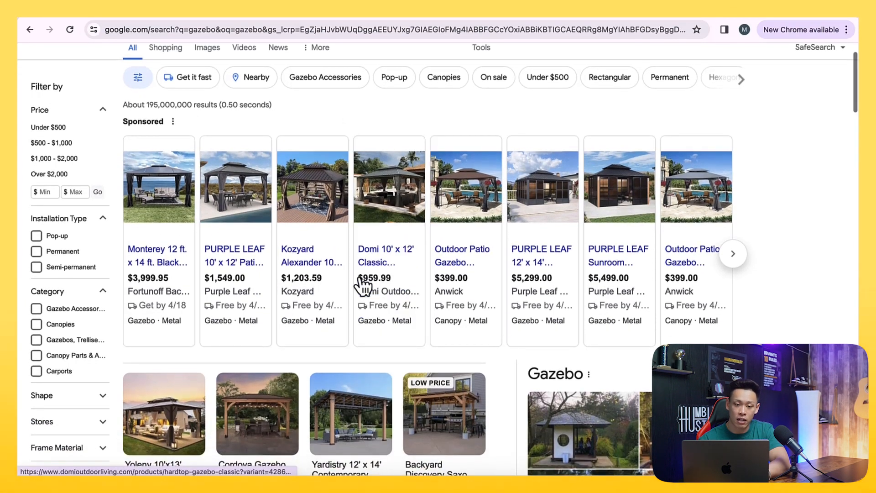
pyautogui.moveTo(170, 192)
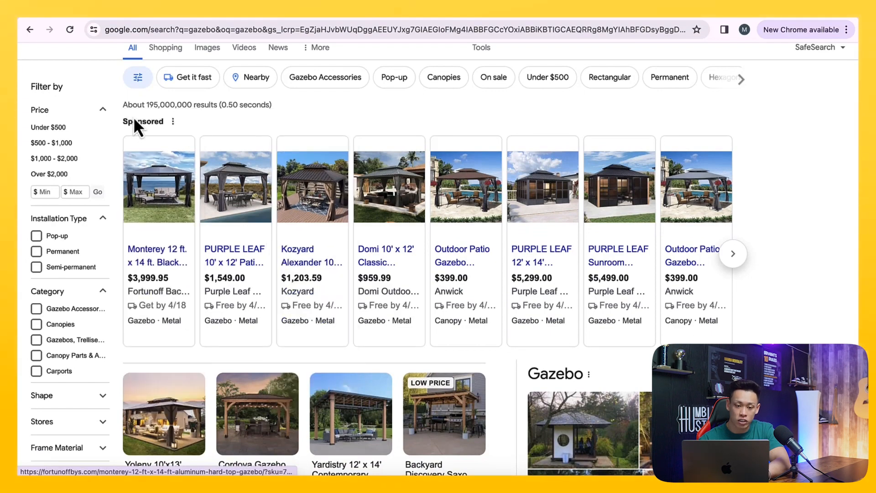
pyautogui.moveTo(121, 121); pyautogui.dragTo(160, 122)
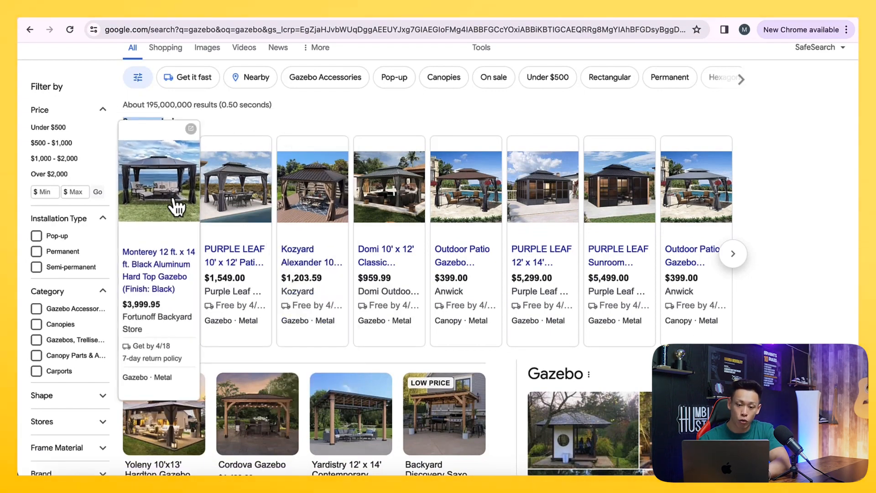
pyautogui.scroll(-11, 367, 114)
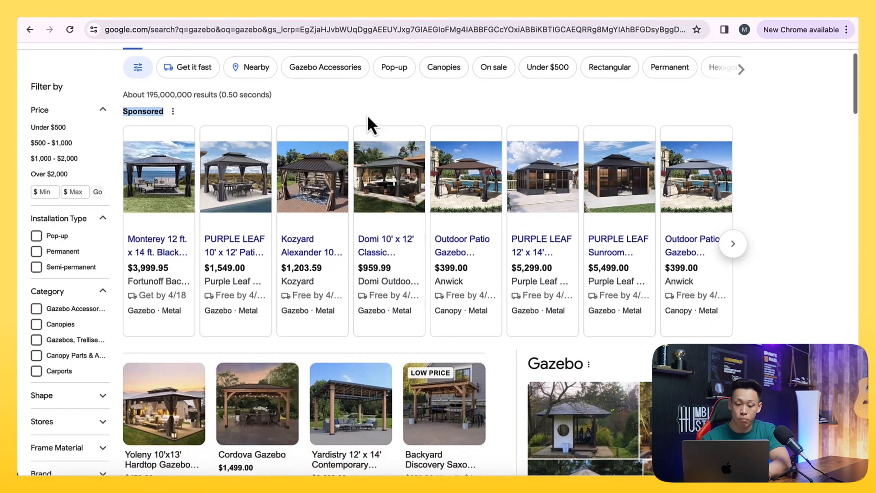
pyautogui.scroll(-2, 370, 117)
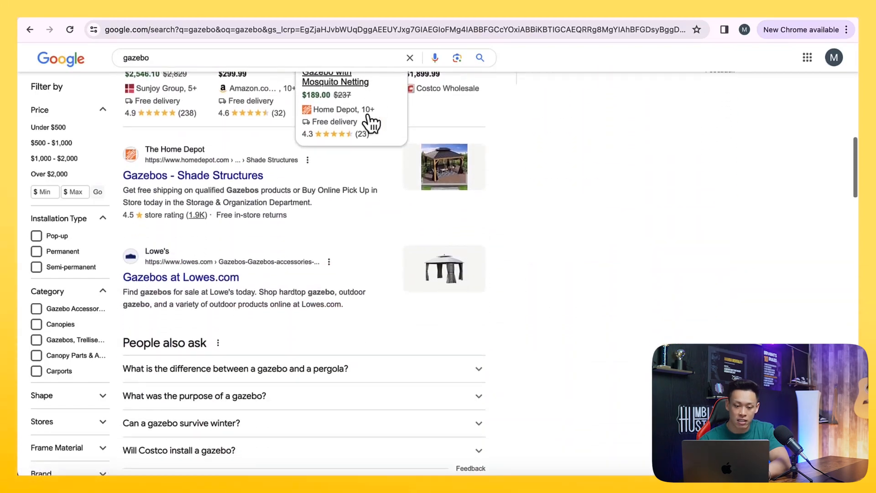
pyautogui.scroll(-6, 258, 279)
pyautogui.scroll(-20, 256, 294)
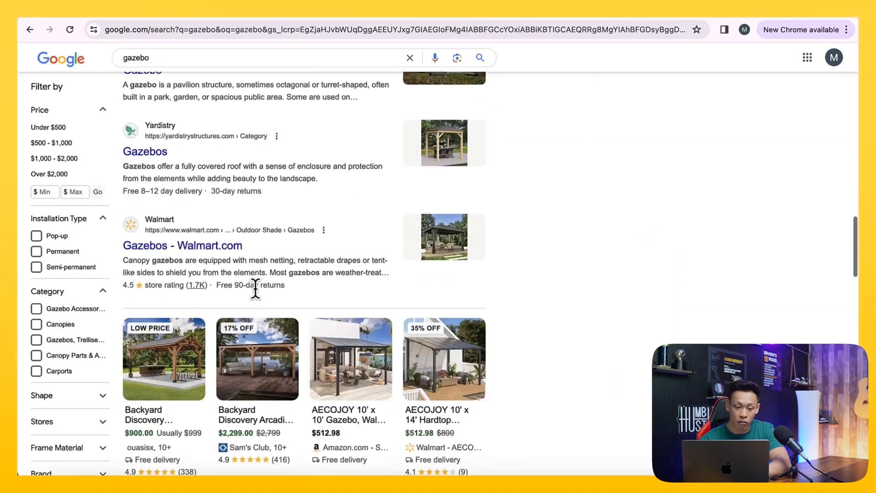
pyautogui.scroll(-17, 256, 294)
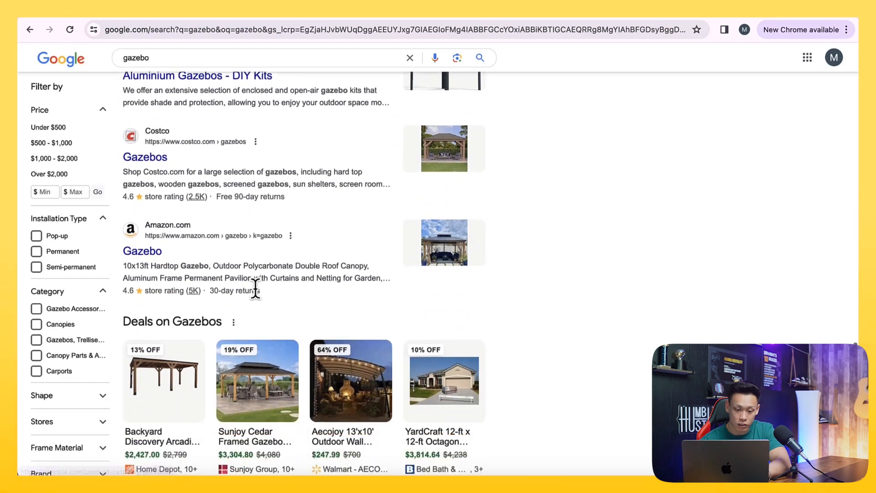
pyautogui.scroll(-1, 256, 290)
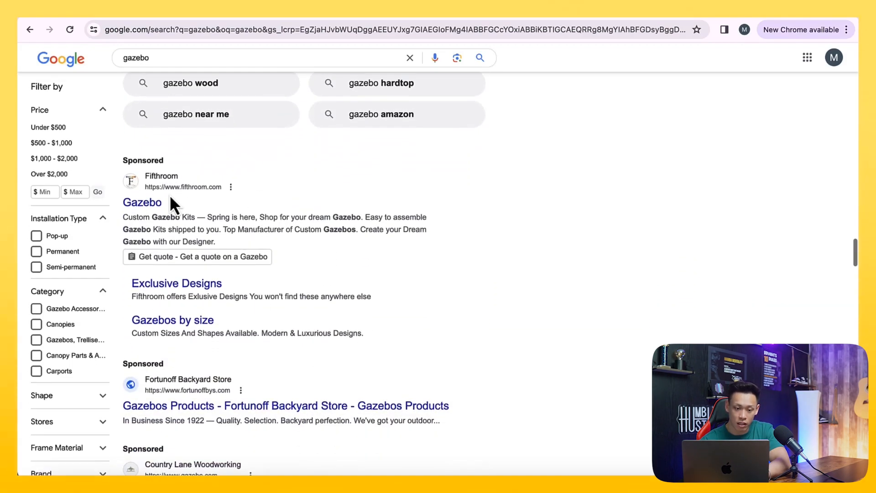
pyautogui.scroll(-2, 201, 296)
pyautogui.scroll(1, 183, 378)
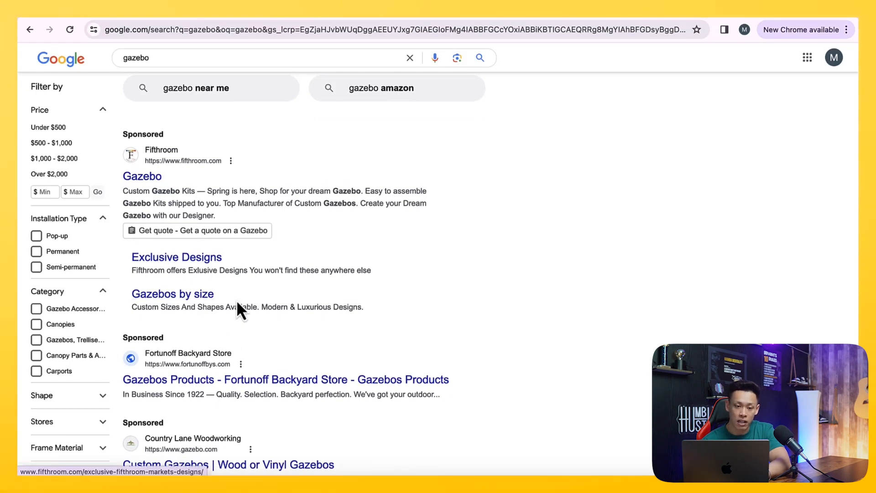
# - Return to the keyword plan tab in Google Ads and review the low and high top of page bids for "gazebo"
pyautogui.click(158, 11)
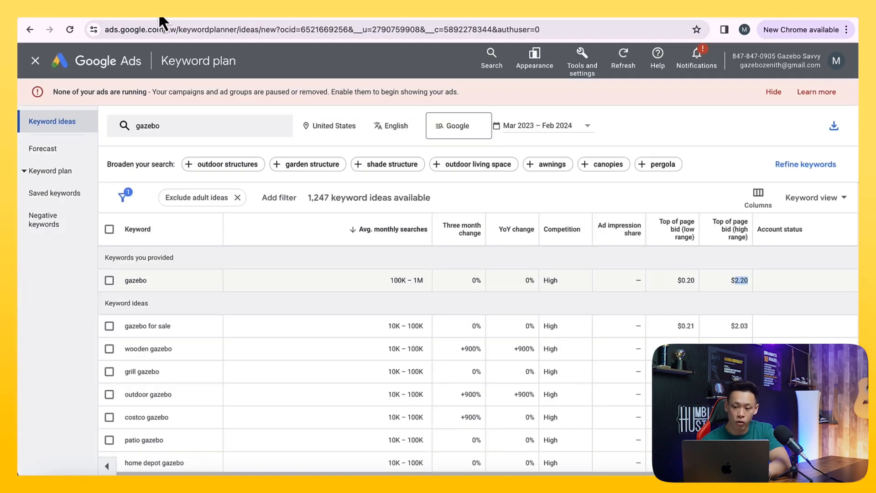
pyautogui.moveTo(678, 280); pyautogui.dragTo(699, 282)
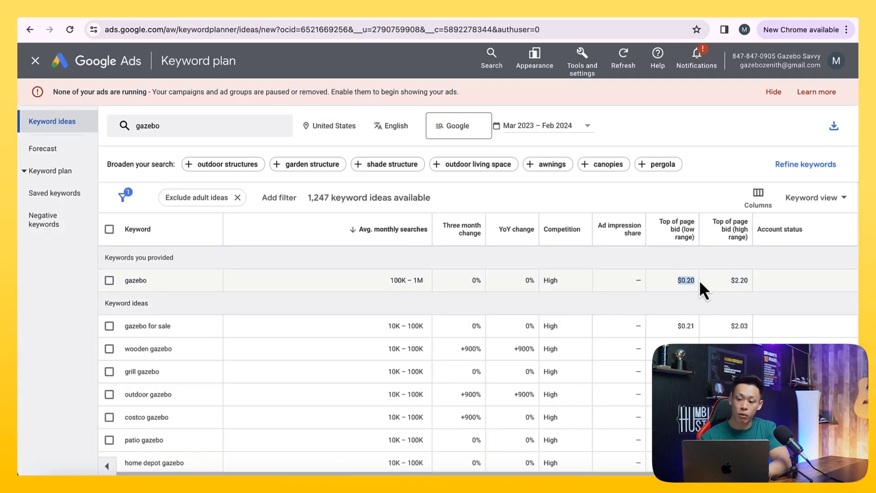
pyautogui.click(737, 282)
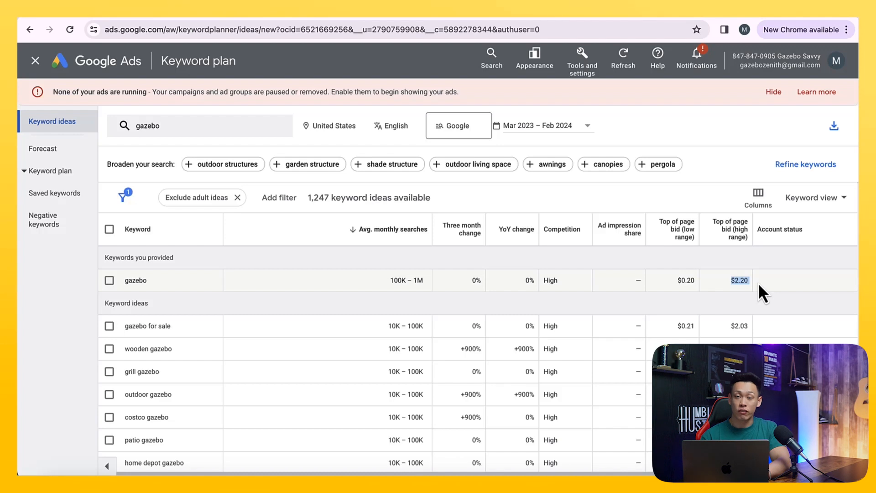
pyautogui.moveTo(678, 279); pyautogui.dragTo(696, 280)
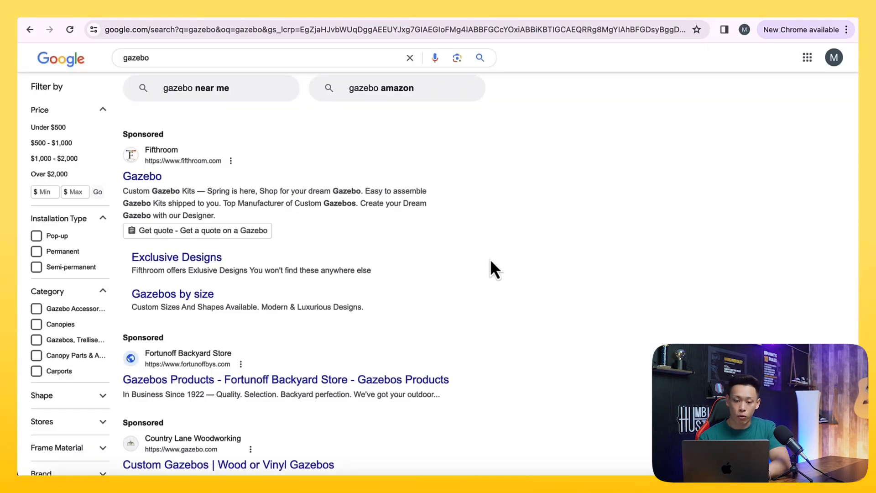
# - Switch to the Google results tab, search for "gazebo for china" and look through the results, and return to the Google tag page in Google Ads
pyautogui.scroll(-5, 489, 260)
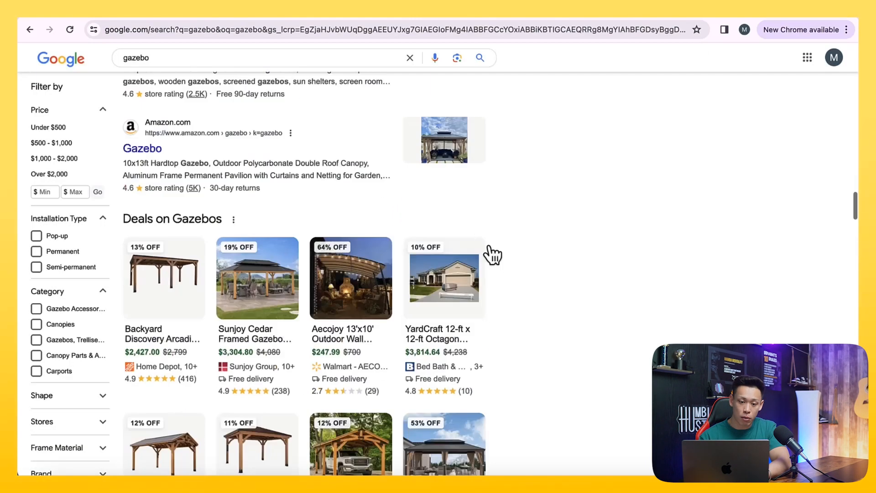
pyautogui.click(198, 58)
pyautogui.write('for china')
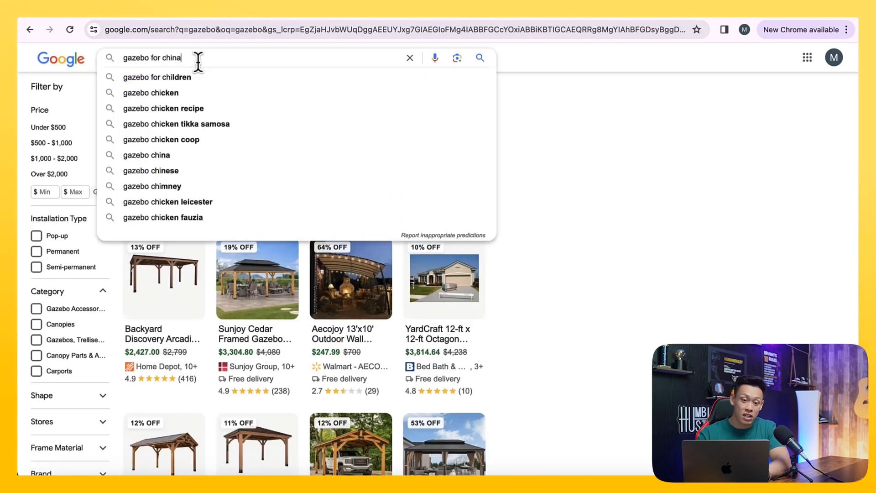
pyautogui.press('Return')
pyautogui.scroll(-2, 245, 182)
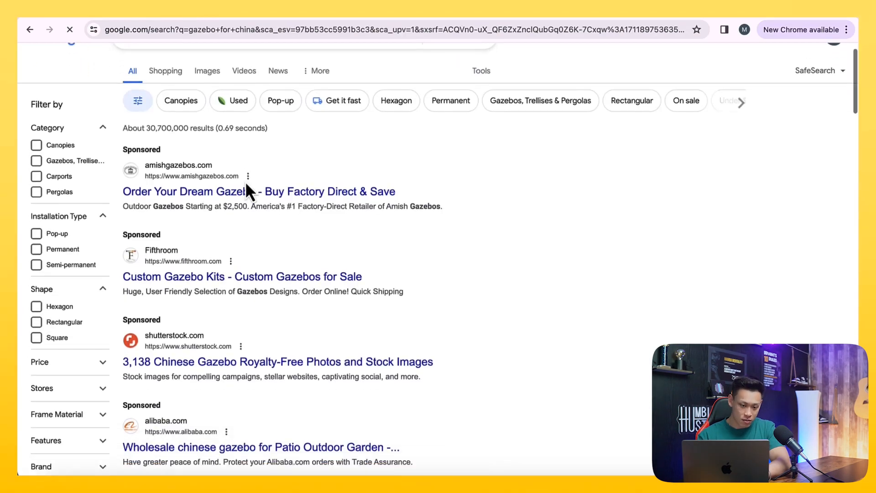
pyautogui.scroll(-10, 250, 249)
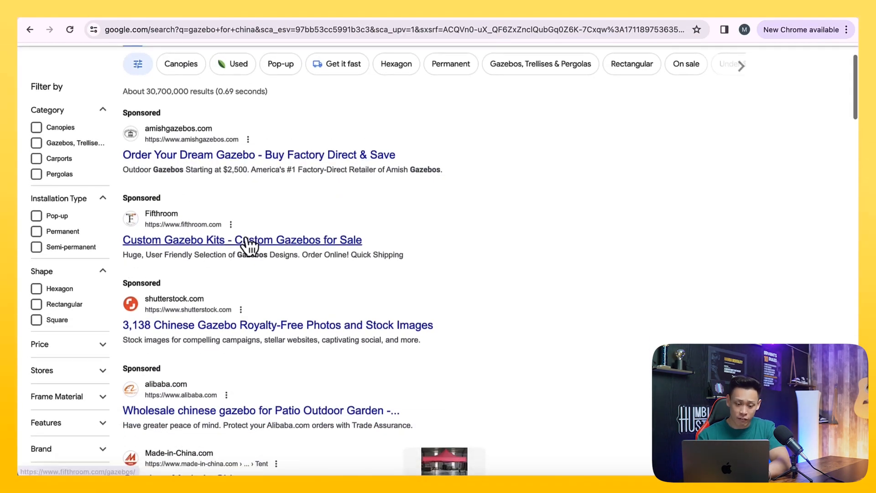
pyautogui.scroll(-15, 245, 237)
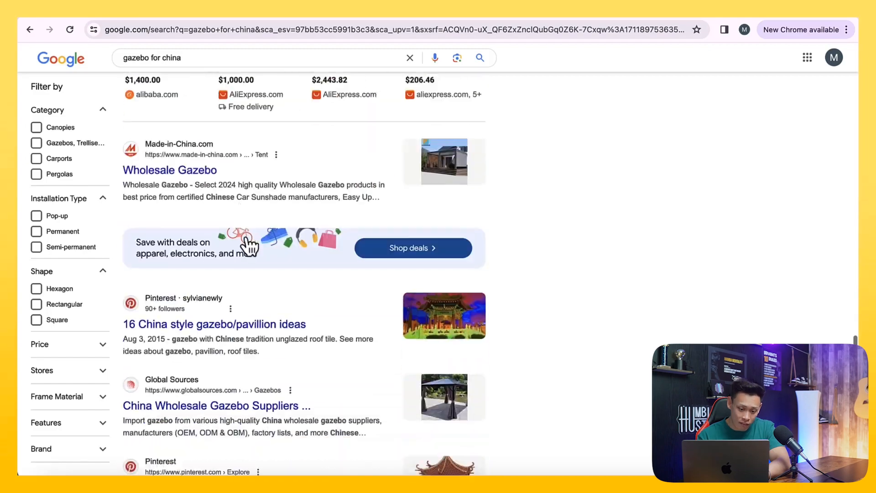
pyautogui.scroll(20, 245, 238)
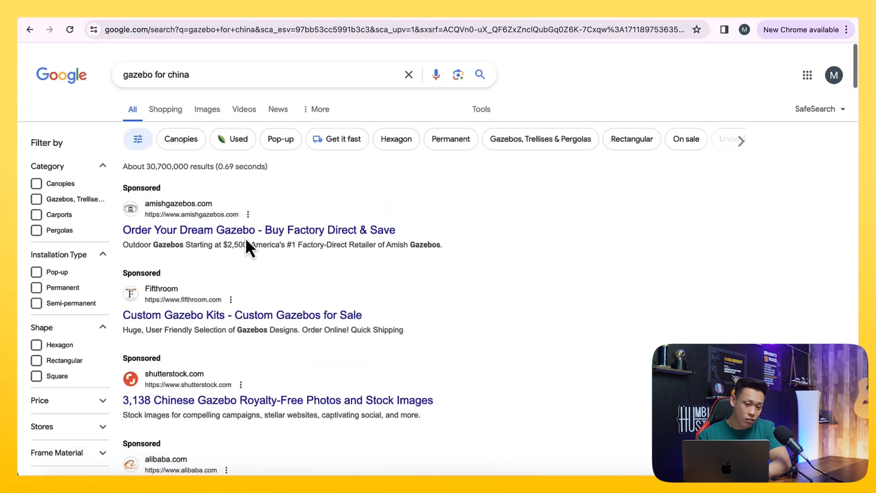
pyautogui.moveTo(196, 70); pyautogui.dragTo(126, 70)
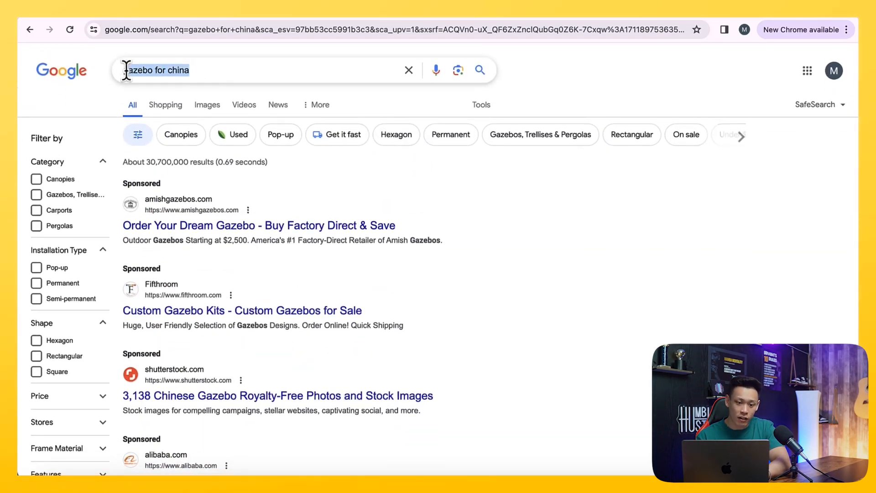
pyautogui.click(184, 12)
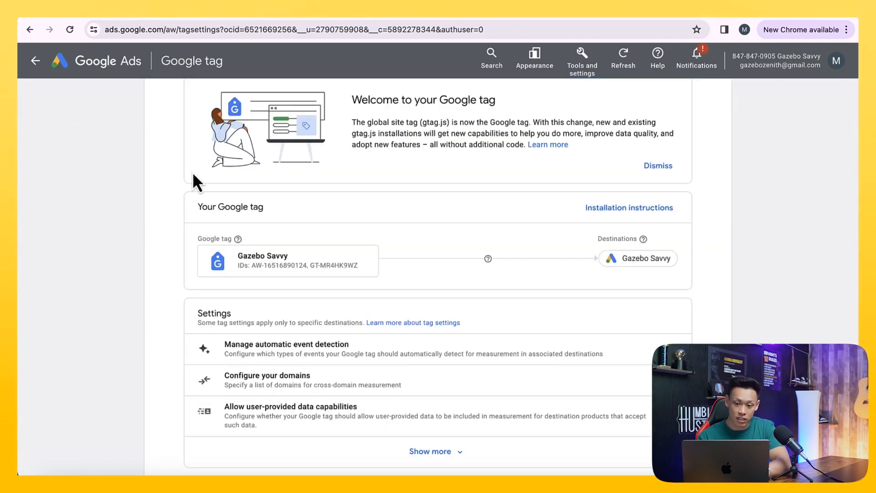
pyautogui.scroll(3, 193, 171)
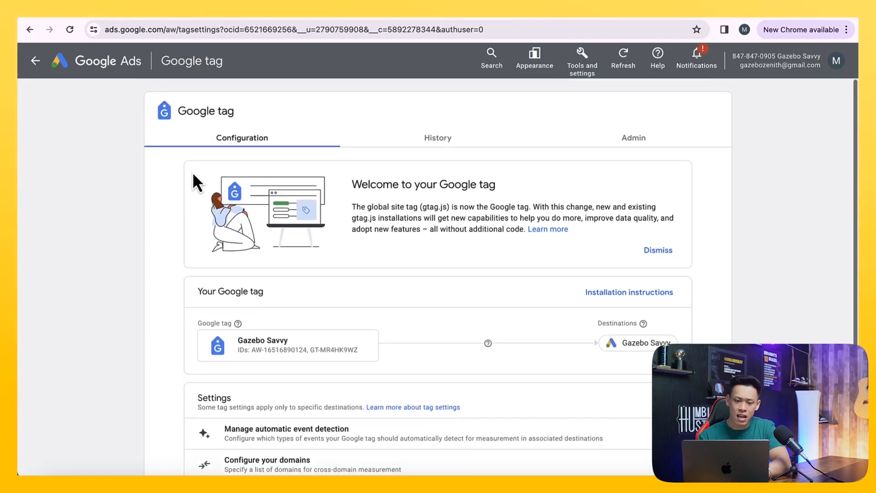
pyautogui.scroll(-3, 164, 199)
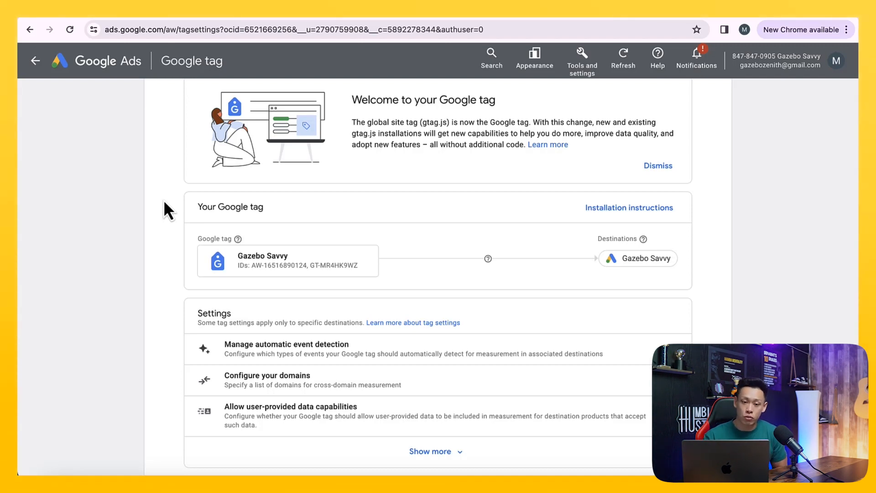
pyautogui.scroll(2, 152, 185)
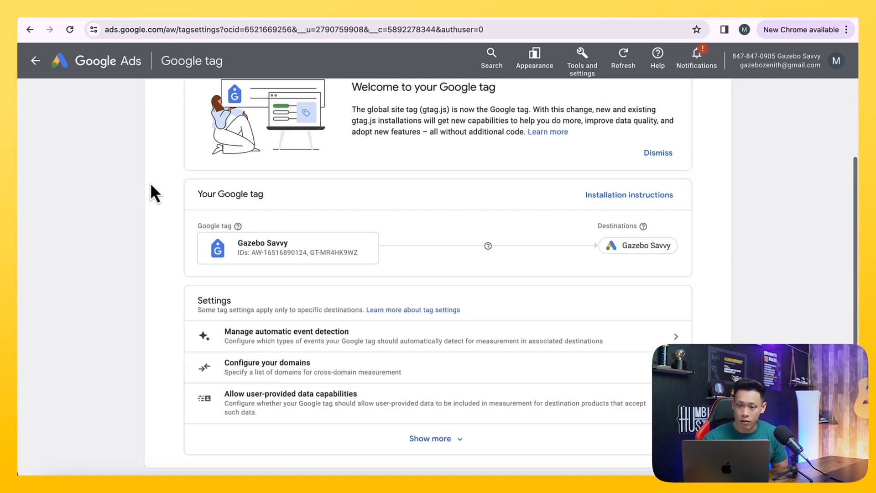
pyautogui.scroll(-1, 151, 183)
pyautogui.scroll(2, 151, 183)
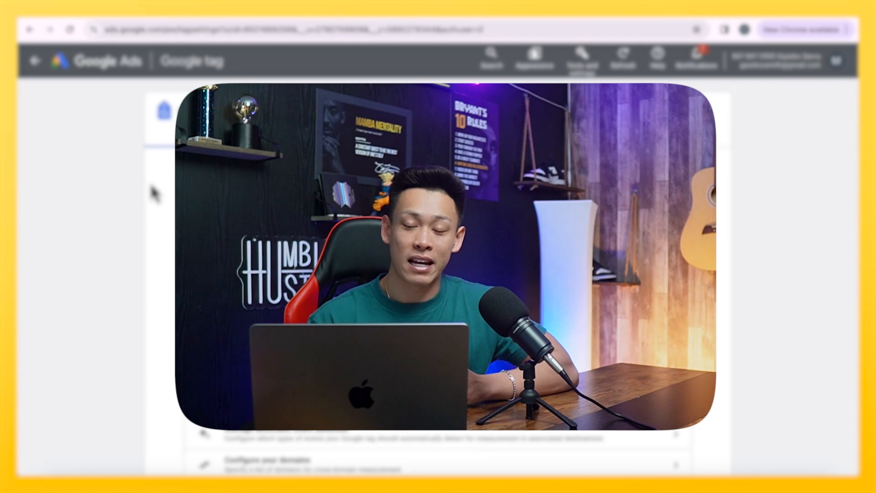
pyautogui.scroll(-1, 155, 194)
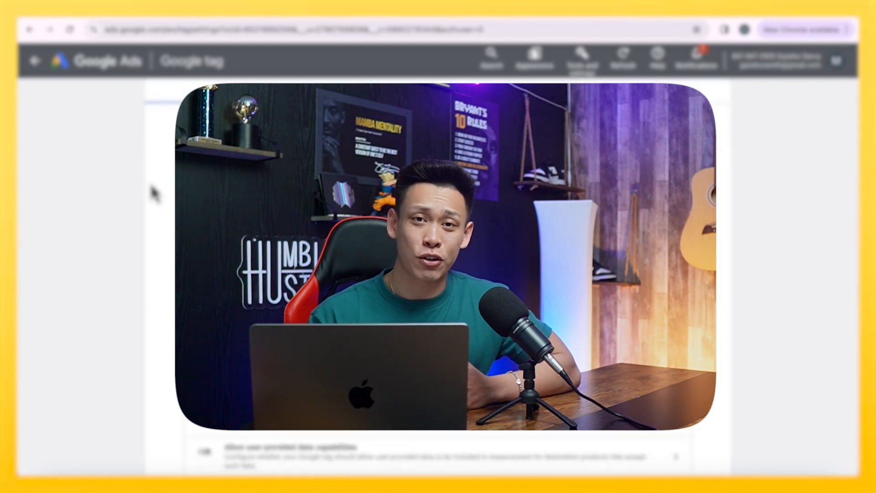
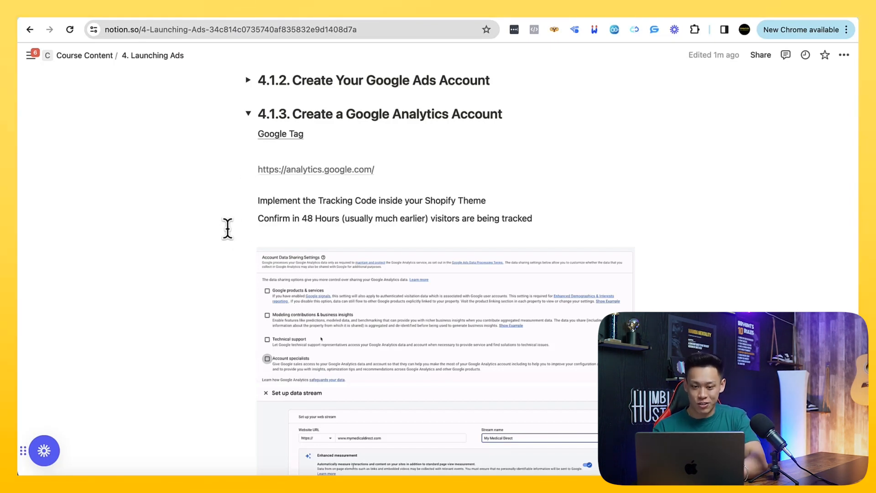
# - Review the Google Tag item in the Notion course notes, and examine the Google tag configuration page and its Setup entry in Google Ads
pyautogui.moveTo(271, 134)
pyautogui.mouseDown()
pyautogui.moveTo(315, 136)
pyautogui.moveTo(279, 136)
pyautogui.mouseUp()
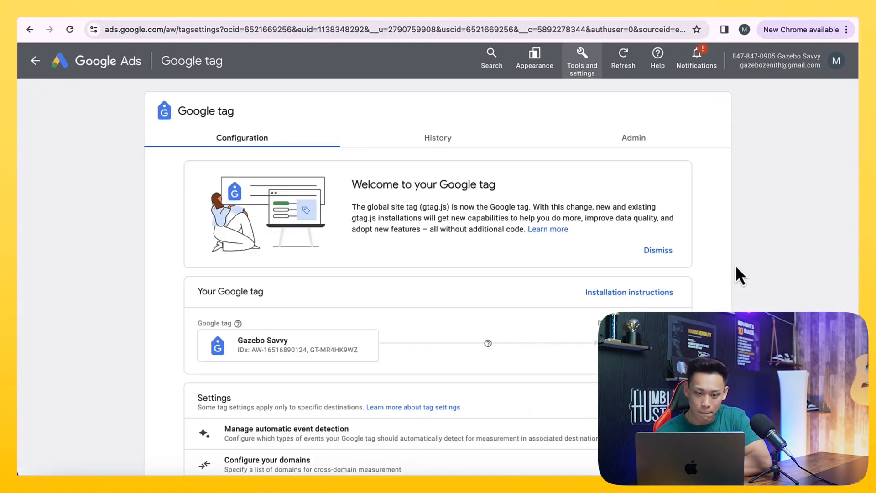
pyautogui.scroll(-1, 691, 251)
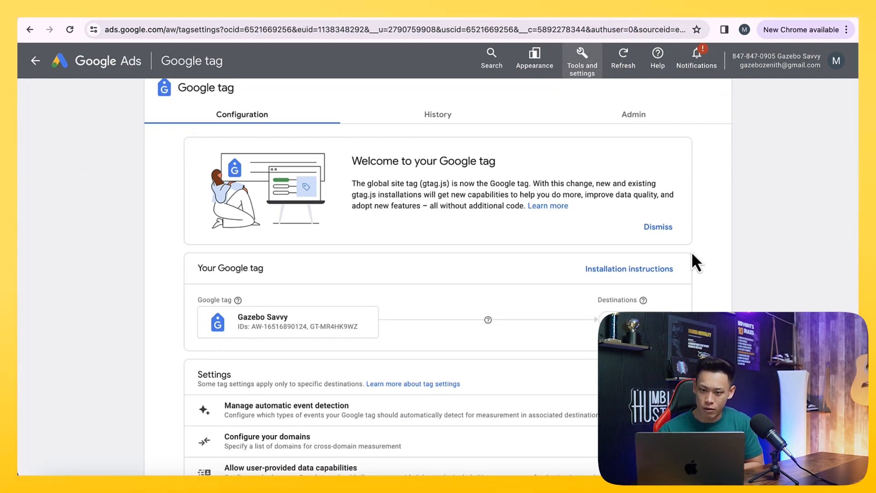
pyautogui.scroll(-2, 692, 255)
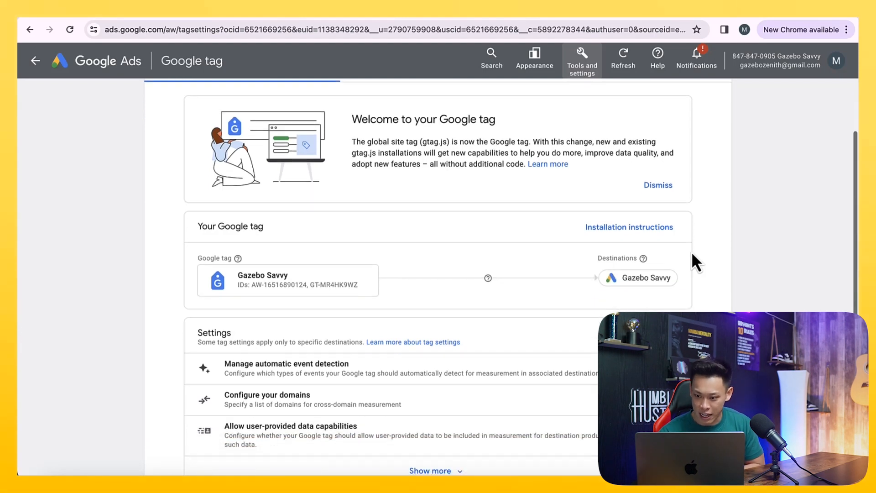
pyautogui.scroll(1, 692, 255)
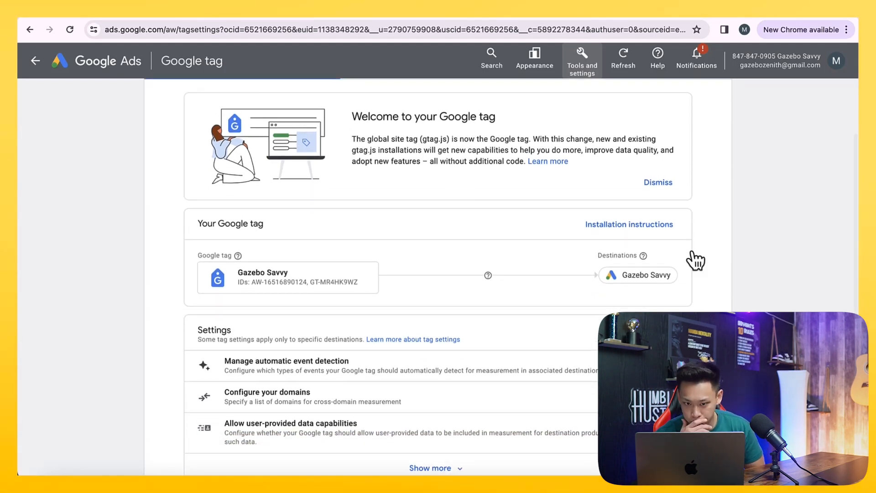
pyautogui.moveTo(485, 139); pyautogui.dragTo(532, 140)
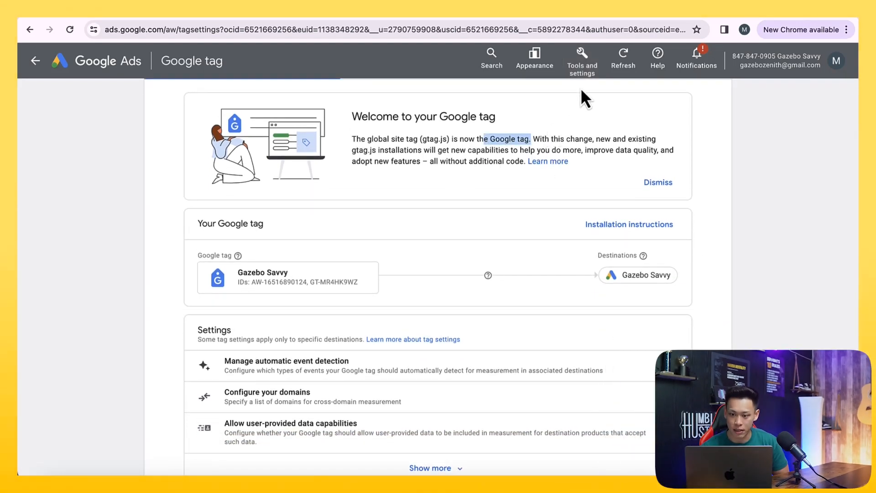
pyautogui.scroll(2, 539, 140)
pyautogui.scroll(1, 538, 145)
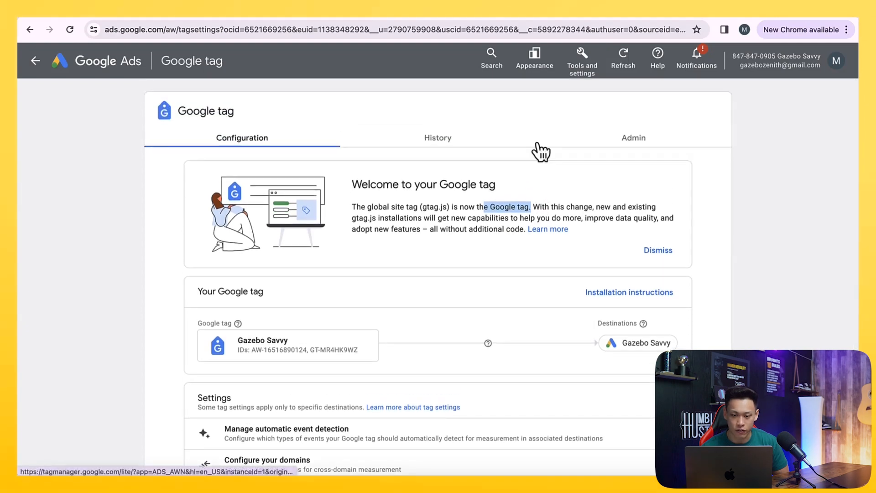
pyautogui.scroll(-1, 525, 197)
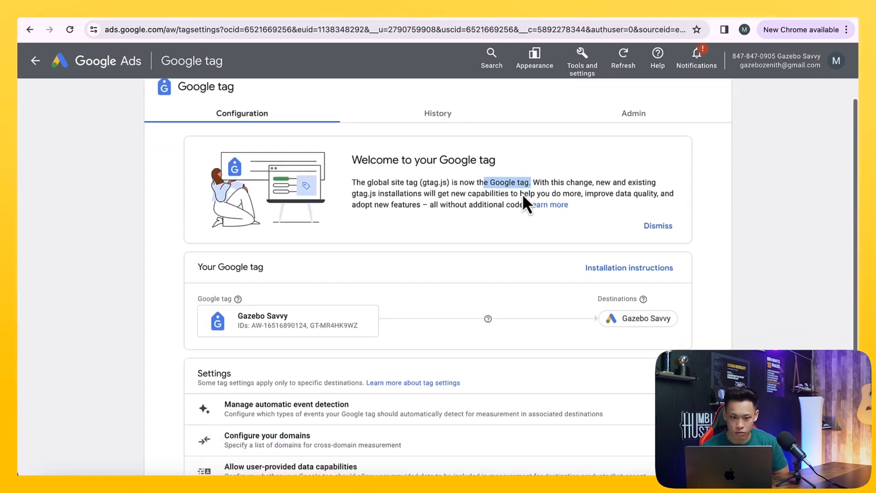
pyautogui.scroll(1, 523, 197)
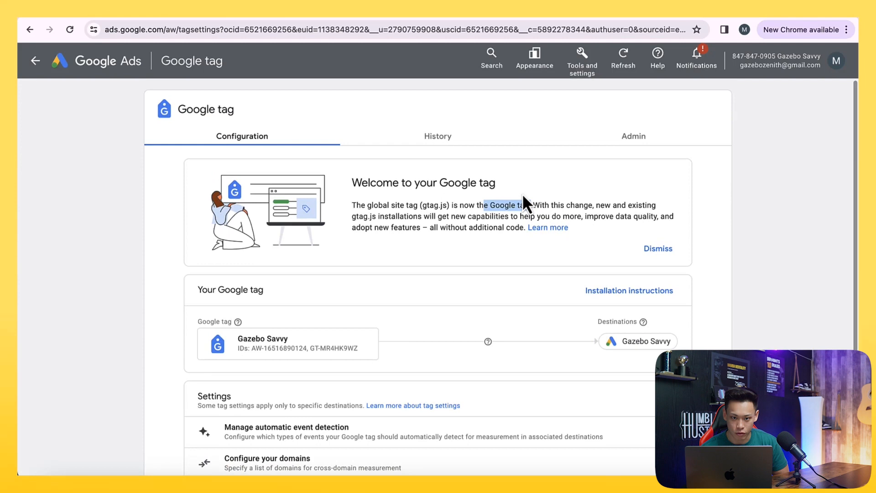
pyautogui.click(583, 66)
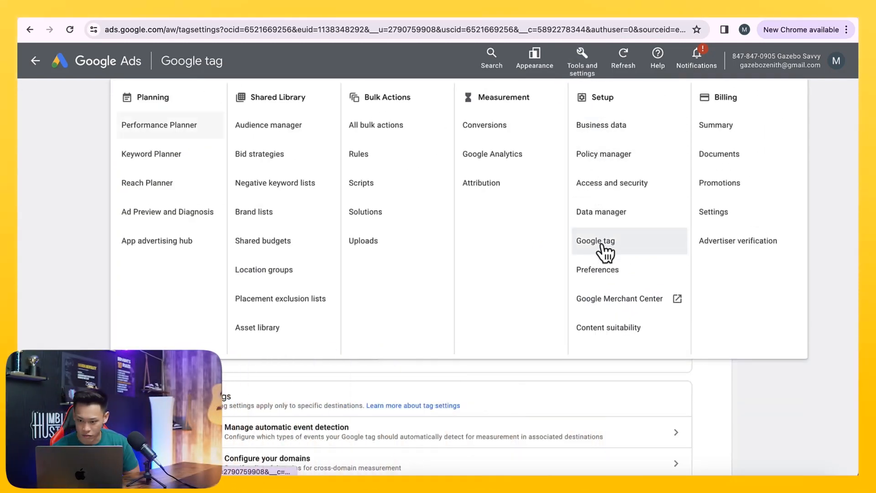
pyautogui.click(776, 381)
# - Open the installation instructions for the Gazebo Savvy Google tag and choose Shopify as the platform
pyautogui.scroll(-1, 651, 304)
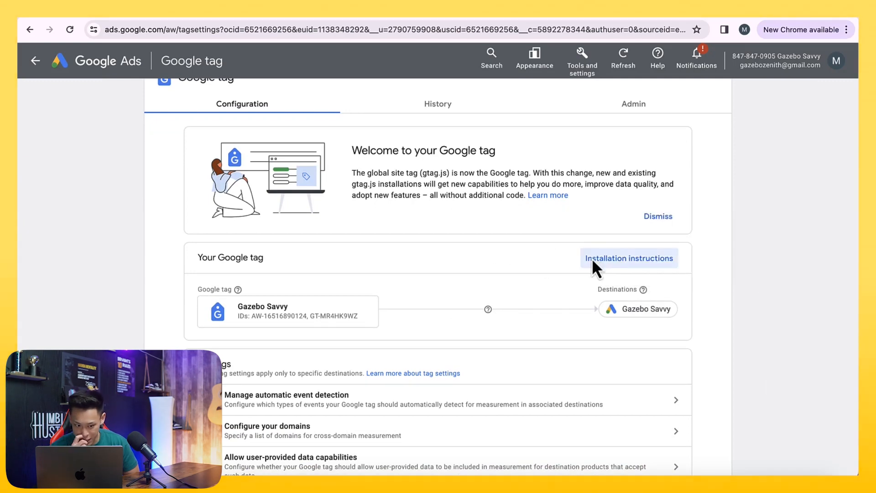
pyautogui.click(592, 259)
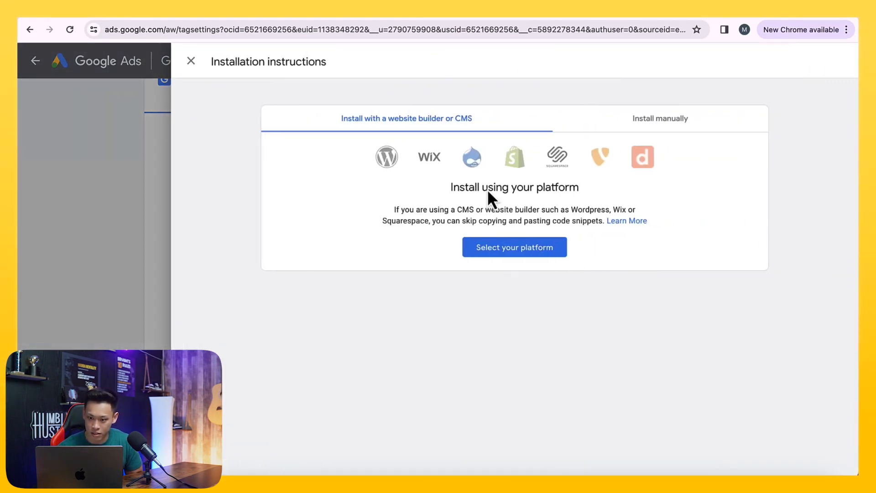
pyautogui.click(508, 258)
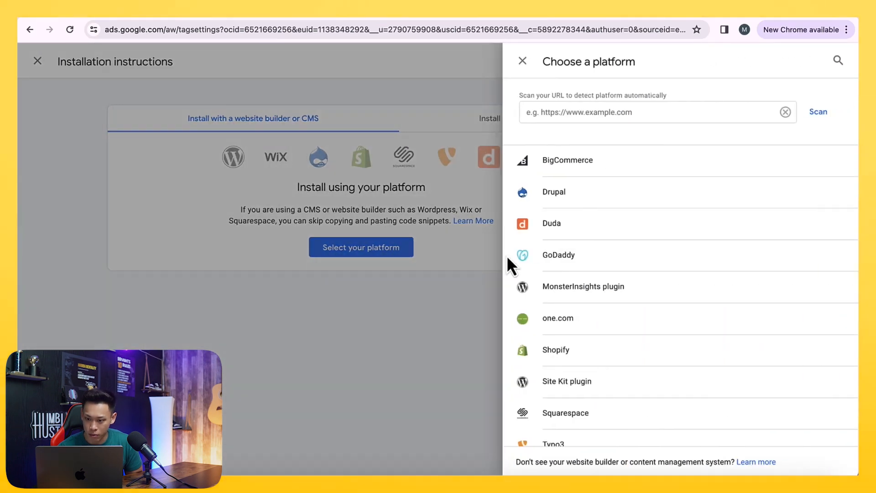
pyautogui.click(574, 355)
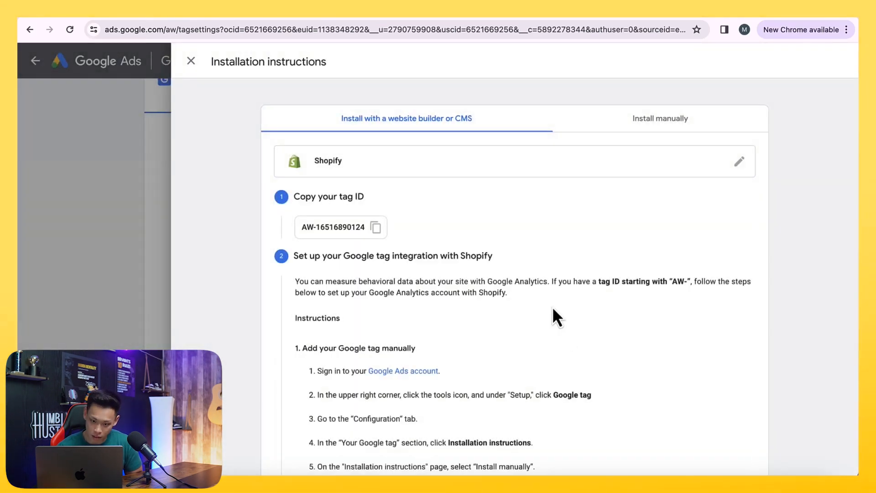
# - Copy the Google tag ID from the Shopify installation instructions and read the integration steps
pyautogui.scroll(-3, 552, 305)
pyautogui.click(376, 132)
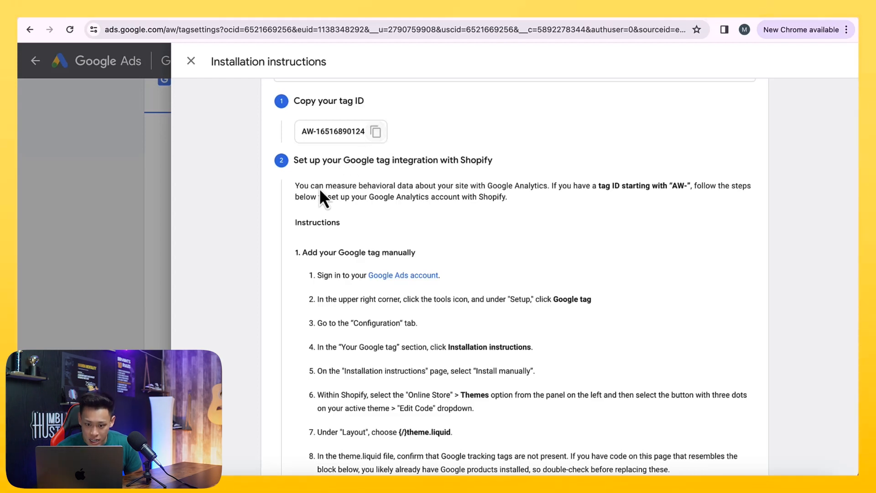
pyautogui.scroll(-1, 392, 184)
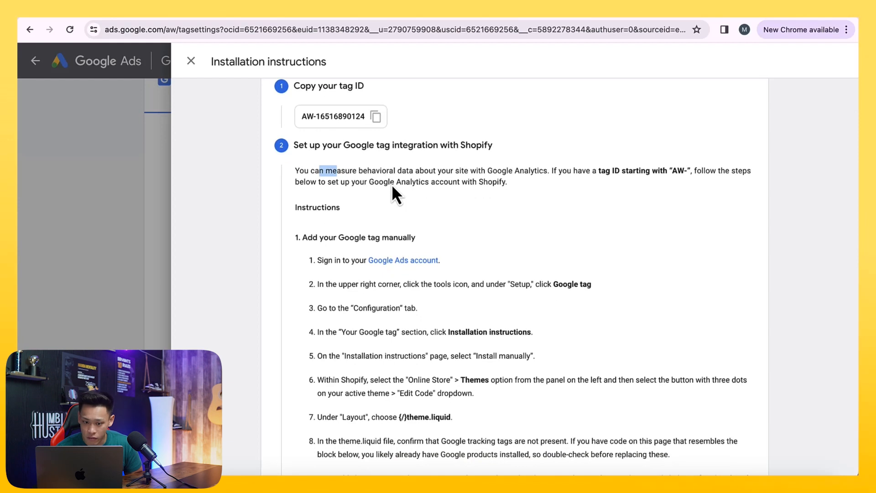
# - Read through the Google tag installation instructions for Shopify, including the theme.liquid steps and the Google Analytics account note
pyautogui.scroll(-1, 391, 185)
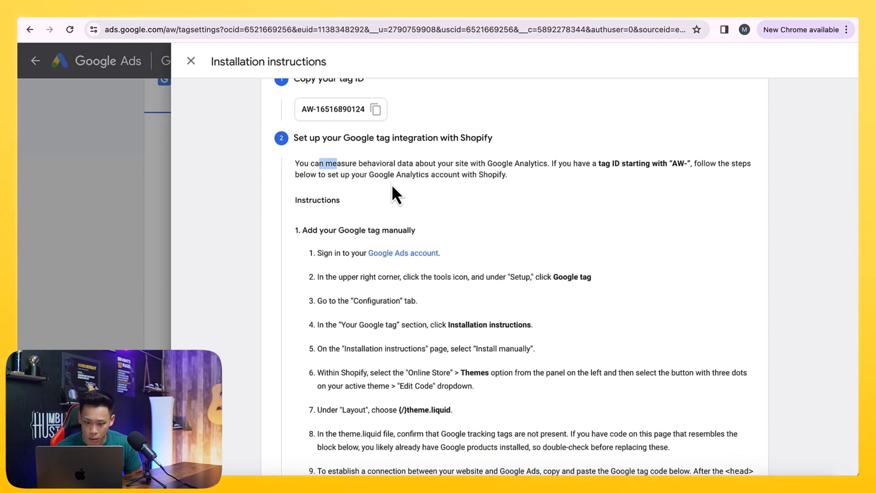
pyautogui.scroll(-3, 392, 184)
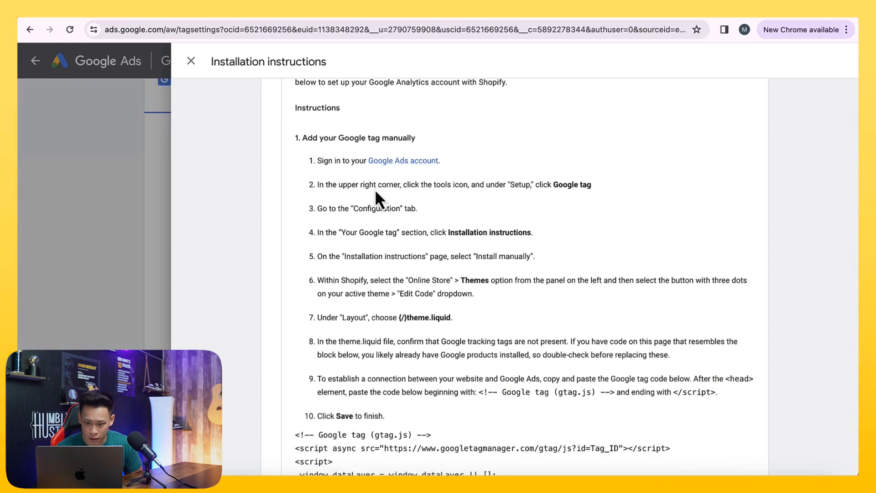
pyautogui.scroll(1, 387, 219)
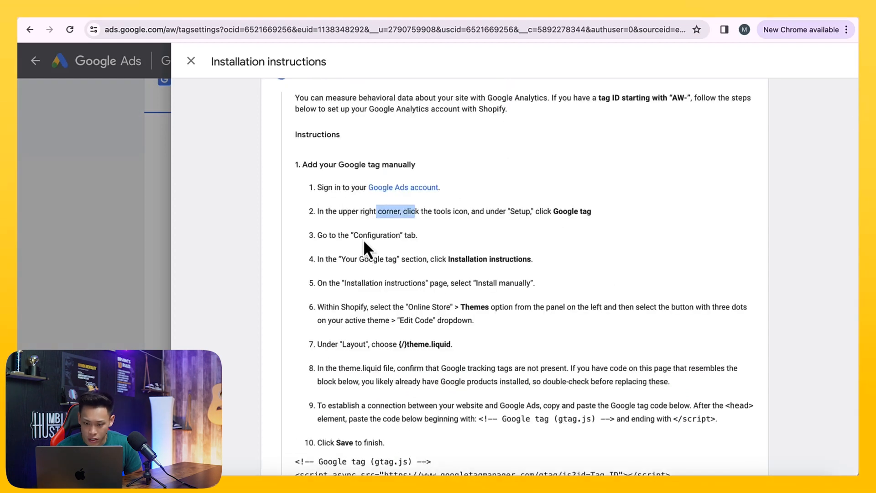
pyautogui.scroll(-2, 367, 242)
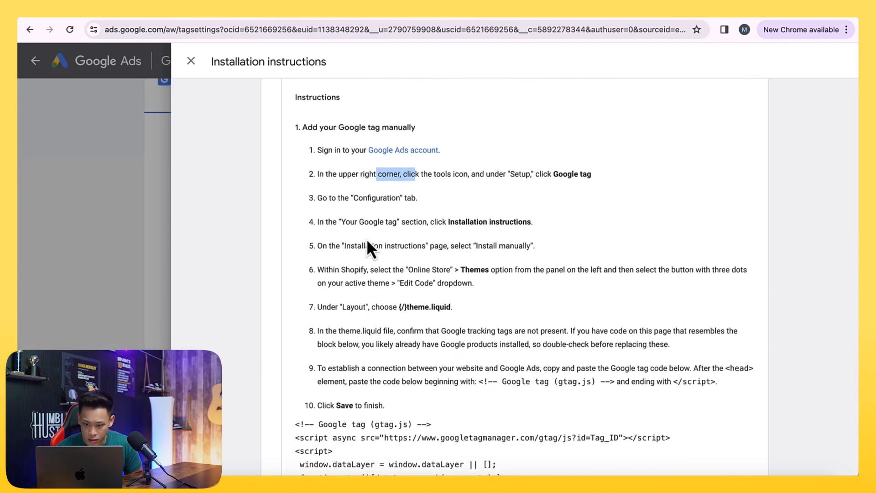
pyautogui.click(484, 272)
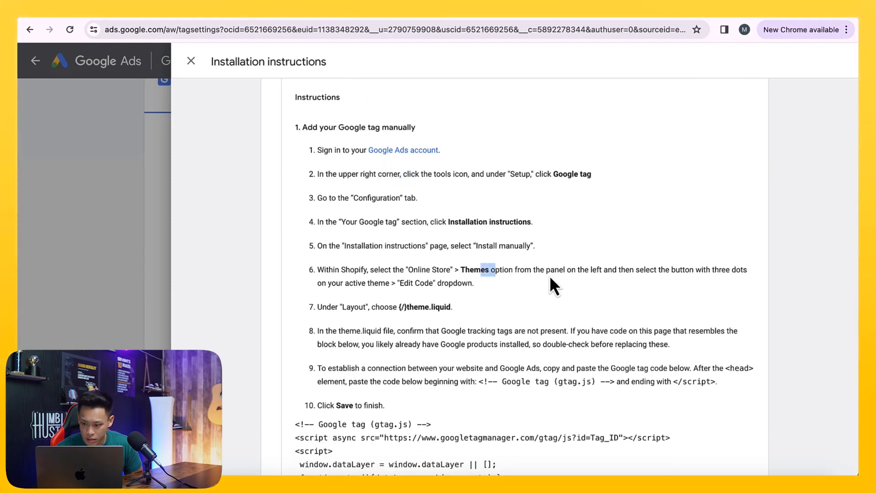
pyautogui.scroll(-2, 413, 311)
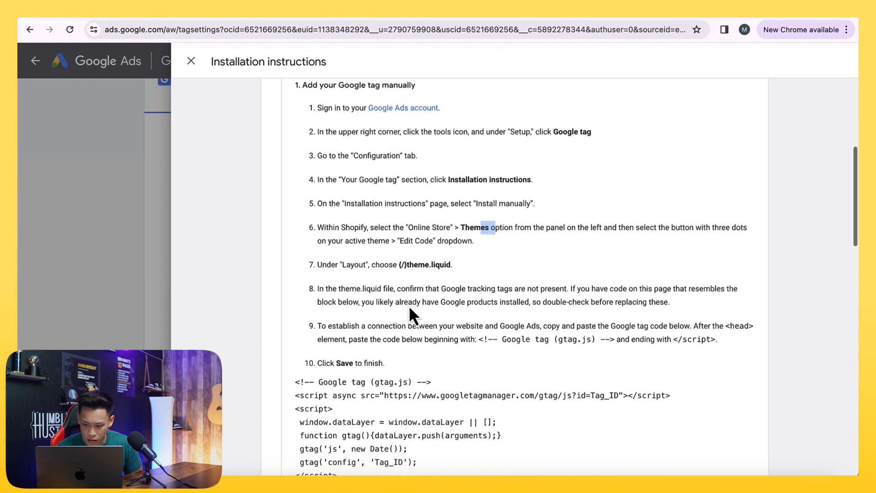
pyautogui.scroll(-2, 411, 306)
pyautogui.moveTo(498, 298); pyautogui.dragTo(520, 301)
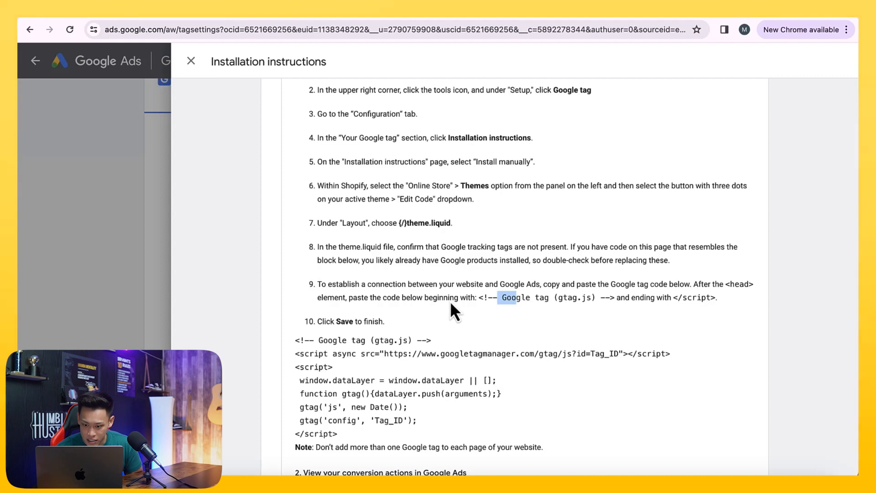
pyautogui.scroll(-5, 469, 303)
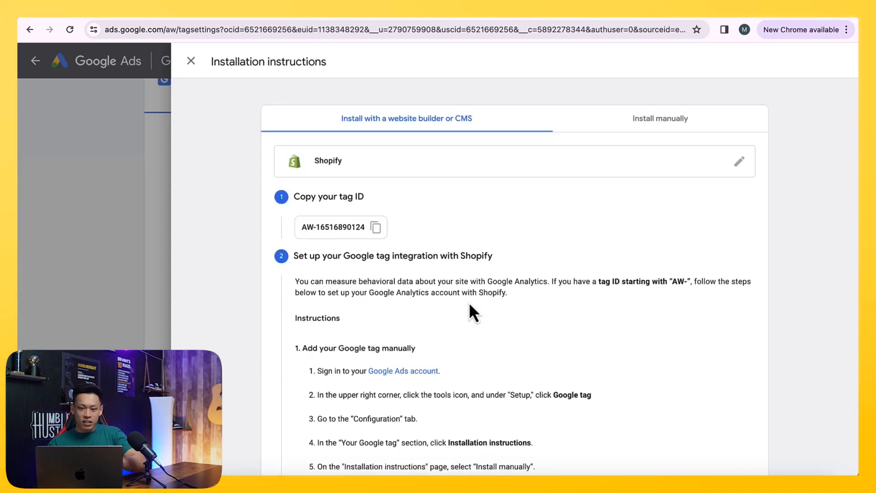
pyautogui.scroll(-4, 469, 304)
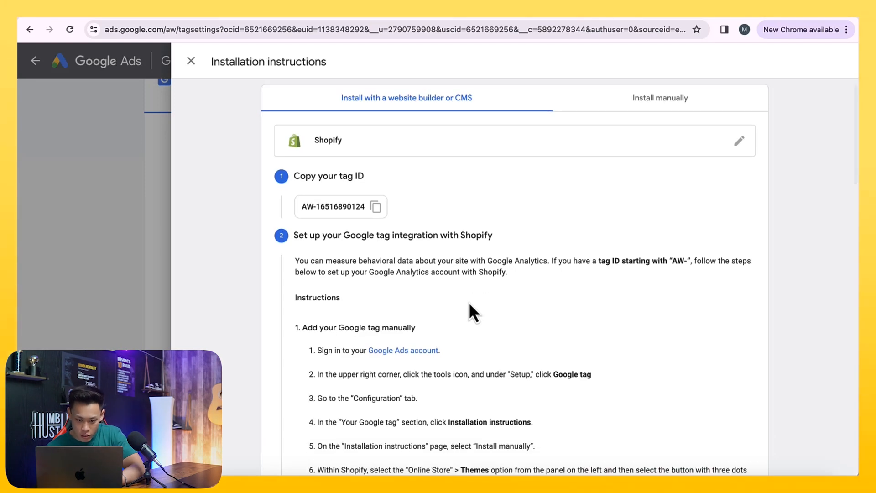
pyautogui.scroll(1, 470, 302)
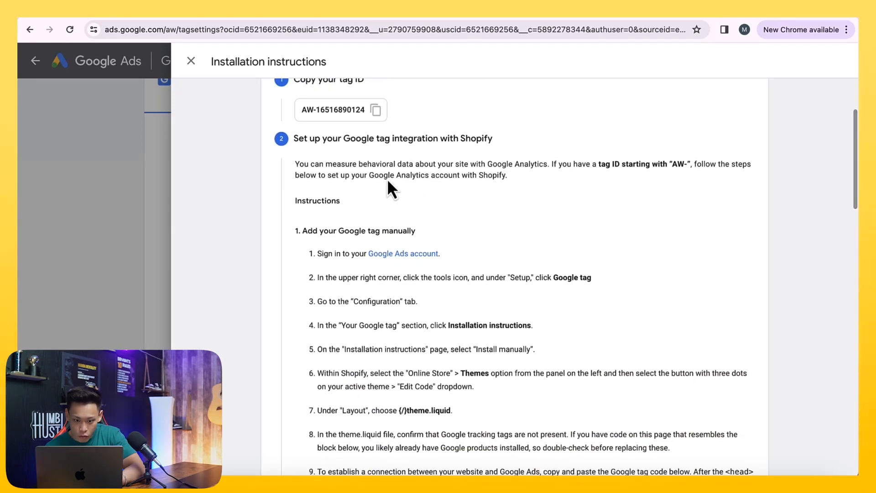
pyautogui.moveTo(374, 177); pyautogui.dragTo(406, 177)
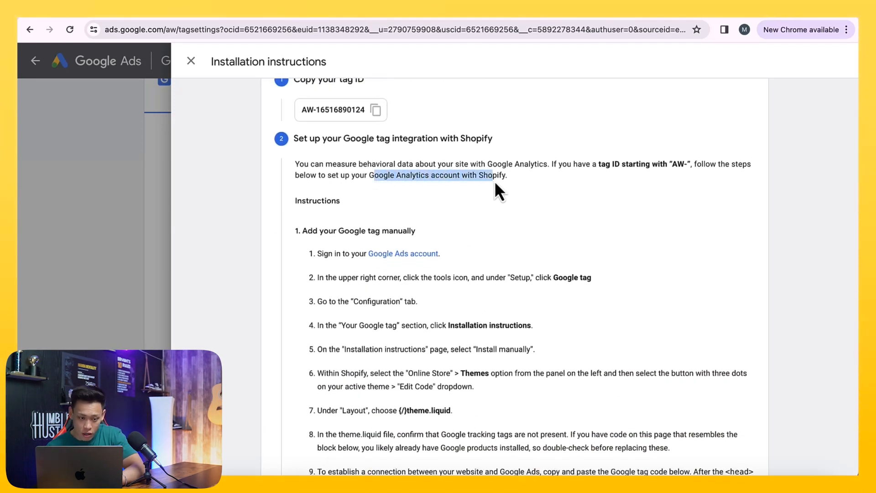
pyautogui.click(387, 182)
pyautogui.moveTo(368, 179); pyautogui.dragTo(507, 177)
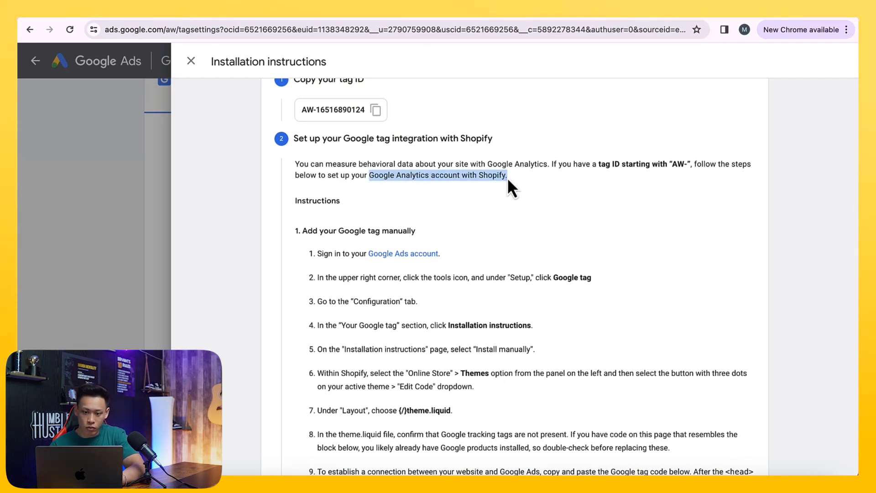
pyautogui.scroll(1, 508, 177)
pyautogui.scroll(1, 507, 179)
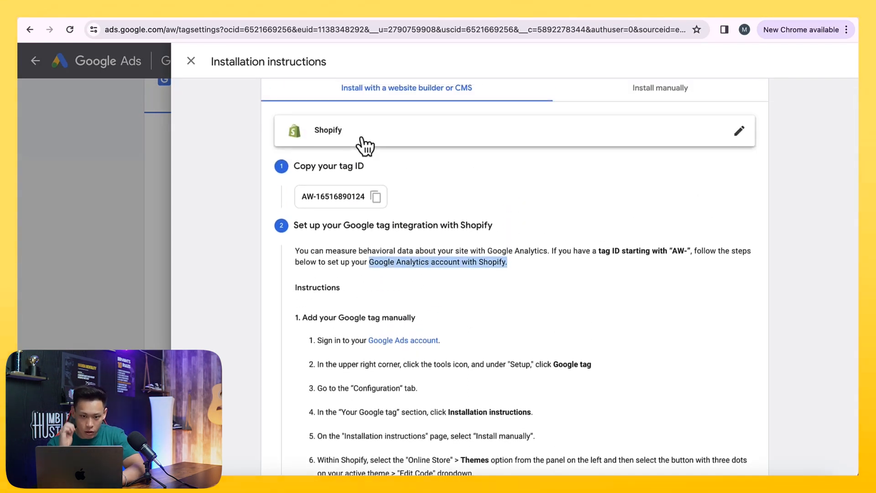
# - Search the web for "google analytics" in a new browser tab
pyautogui.click(46, 17)
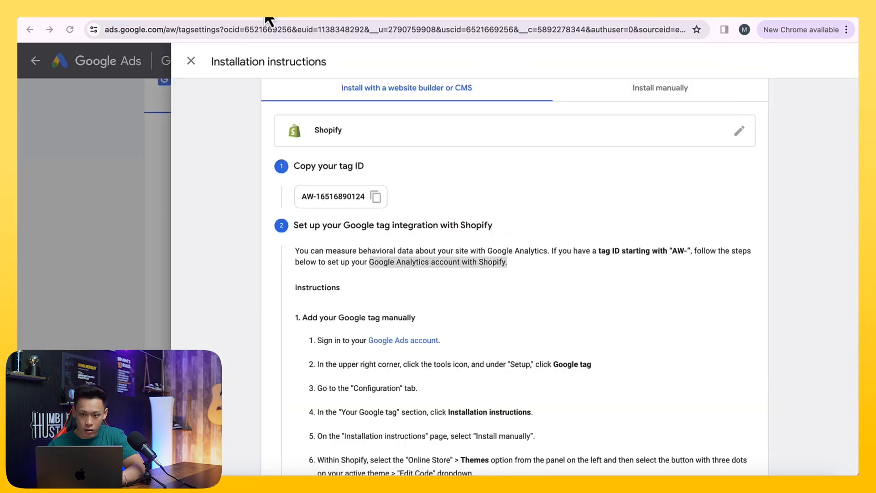
pyautogui.click(801, 17)
pyautogui.write('.')
pyautogui.press('Return')
pyautogui.click(473, 28)
pyautogui.write('a')
pyautogui.press('BackSpace')
pyautogui.press('BackSpace')
pyautogui.write('google analytics')
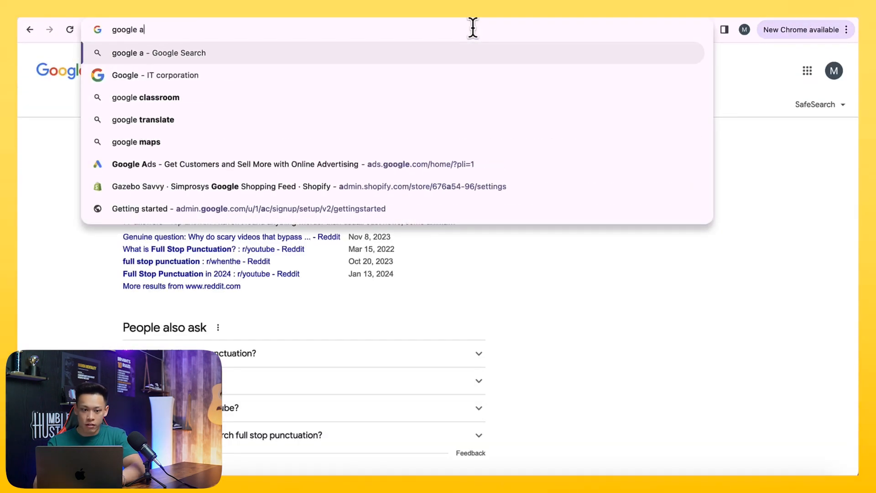
pyautogui.press('Return')
# - Open the Analytics Tools & Solutions for Your Business result and continue to the Google Analytics welcome page
pyautogui.click(223, 166)
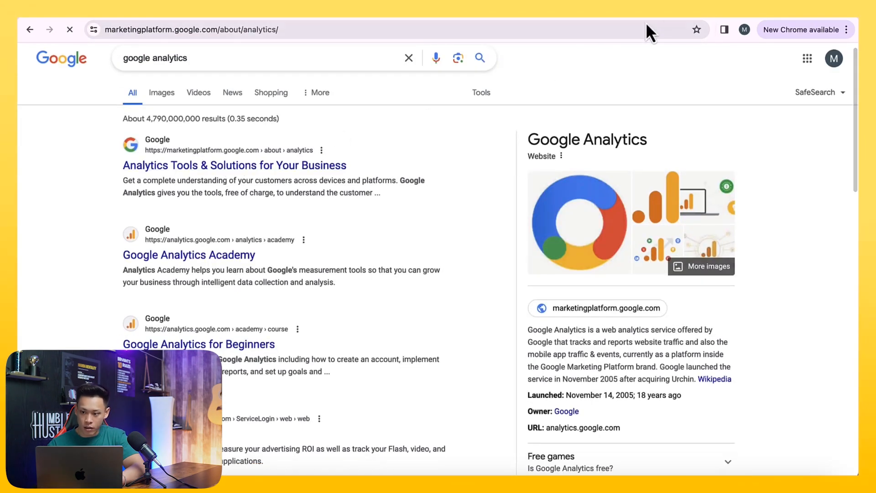
pyautogui.click(776, 97)
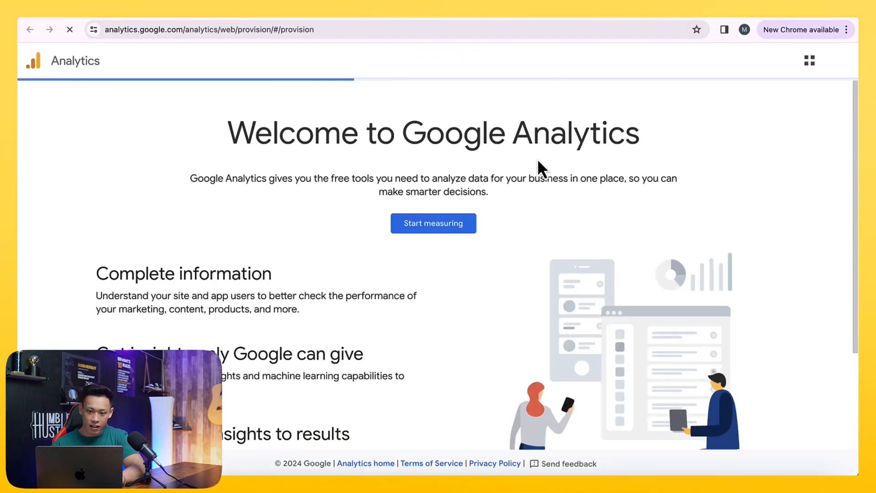
pyautogui.click(836, 60)
pyautogui.click(604, 172)
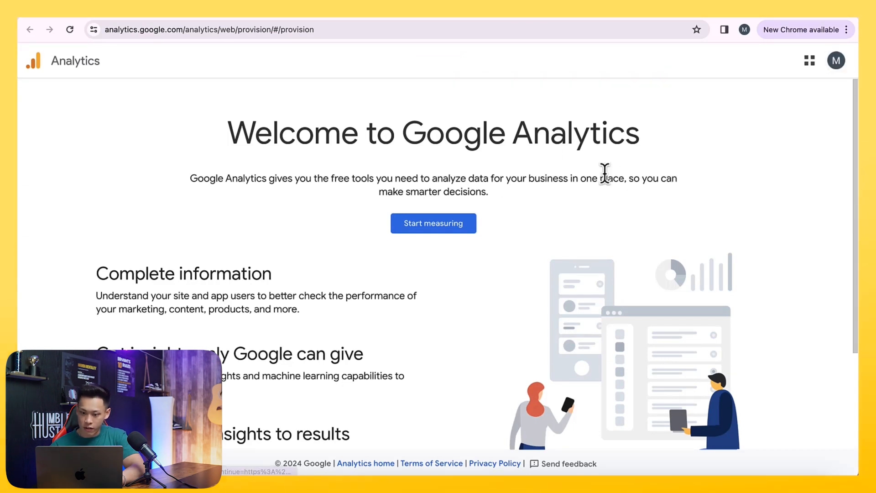
# - Start the Analytics account setup and name the account "Gazebo Savvy"
pyautogui.click(448, 230)
pyautogui.scroll(-3, 441, 230)
pyautogui.click(283, 197)
pyautogui.write('Gazebo Savvy')
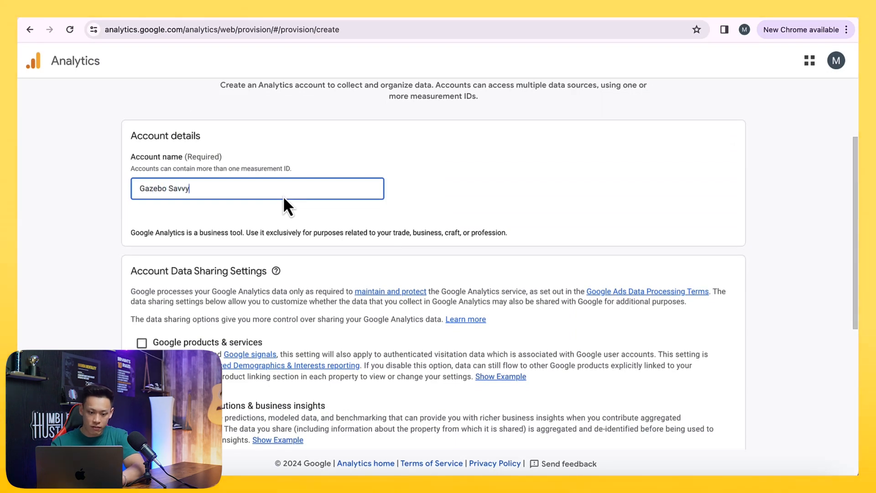
# - Turn off modeling contributions, technical support and business recommendations sharing, check the settings against the Notion course notes, and continue to property creation
pyautogui.scroll(-4, 283, 196)
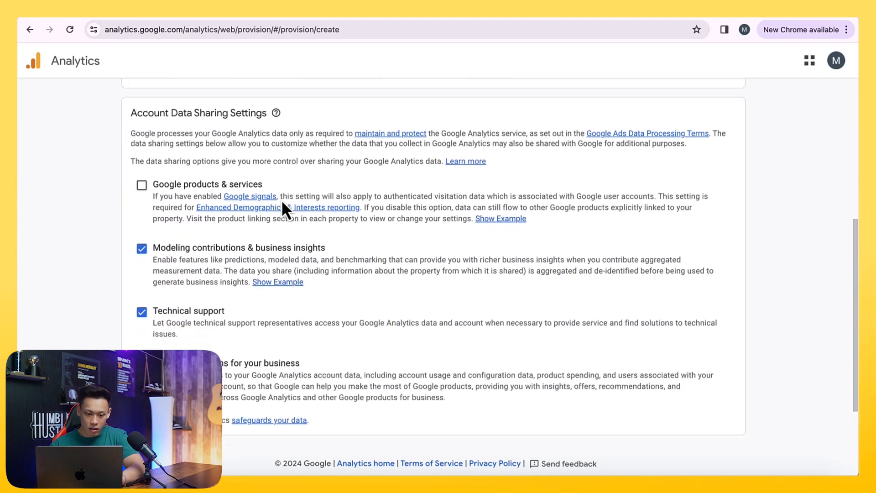
pyautogui.click(141, 248)
pyautogui.click(142, 311)
pyautogui.click(142, 363)
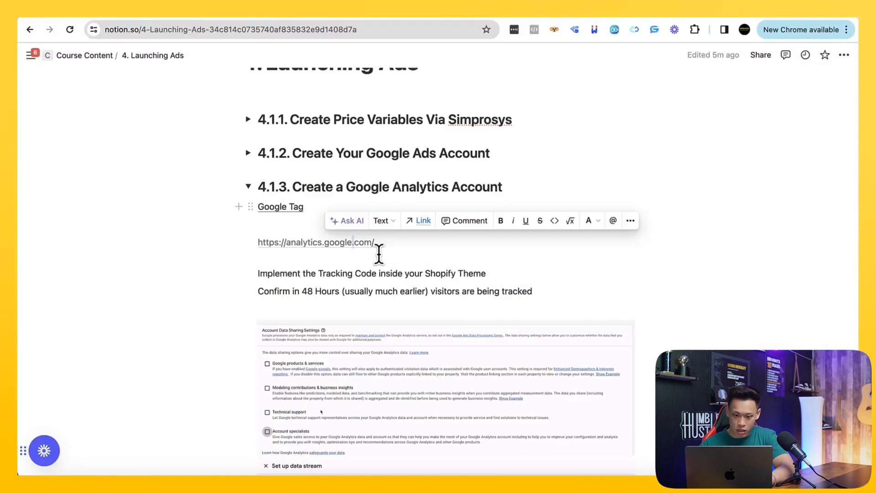
pyautogui.scroll(-4, 378, 264)
pyautogui.scroll(-3, 371, 273)
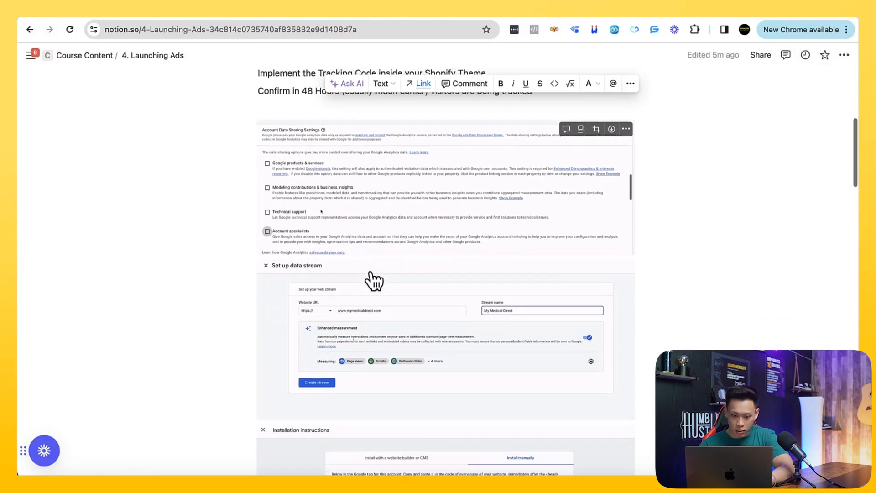
pyautogui.scroll(-2, 597, 302)
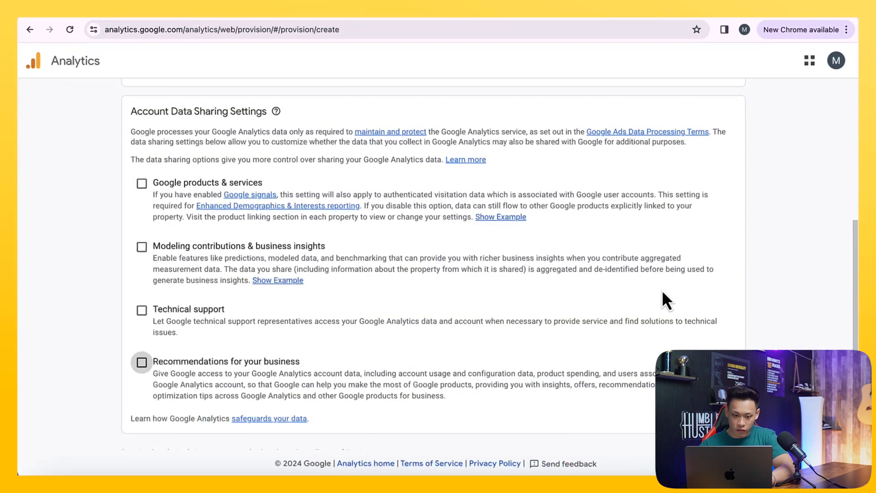
pyautogui.scroll(-2, 478, 331)
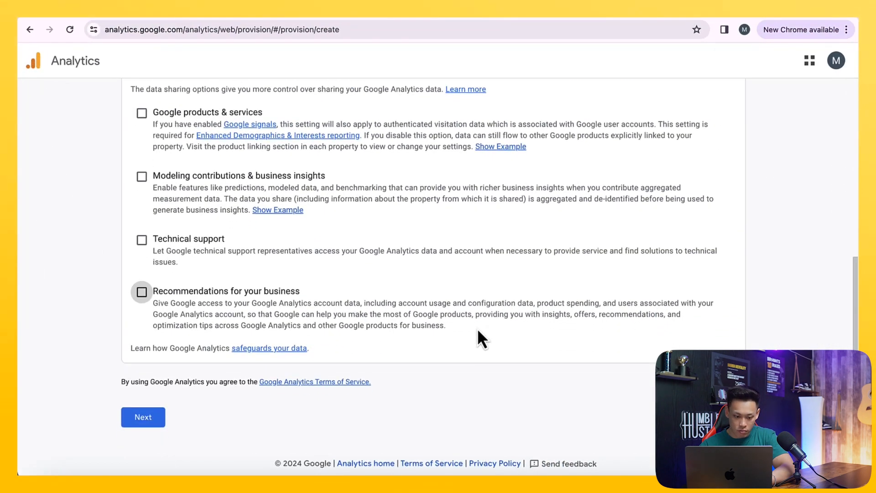
pyautogui.click(160, 416)
# - Name the property "Gazebo Savvy" and continue to the business details
pyautogui.click(303, 278)
pyautogui.write('Gazebo Savvy')
pyautogui.scroll(-1, 303, 279)
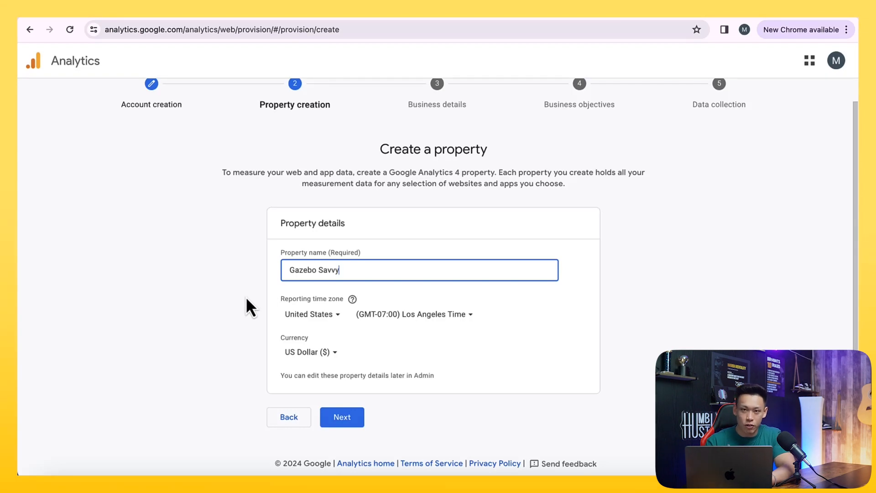
pyautogui.click(348, 418)
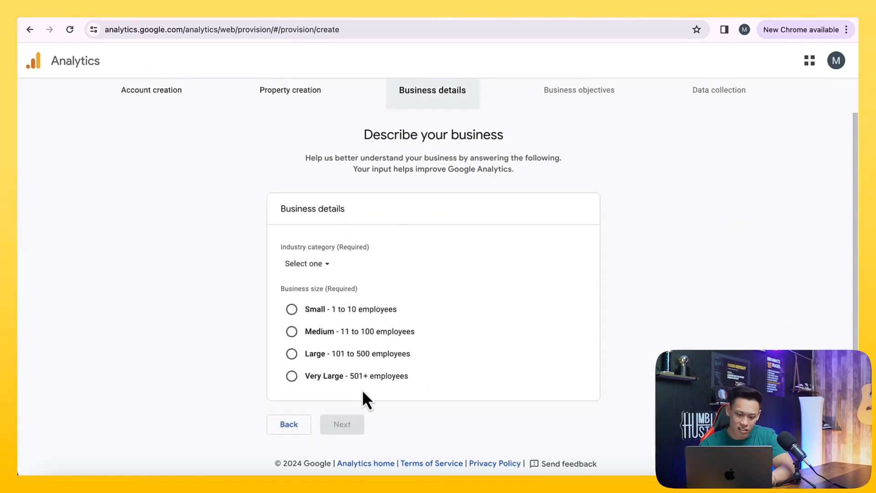
# - Set the business size to Medium (11 to 100 employees) and open the industry category choices
pyautogui.click(292, 332)
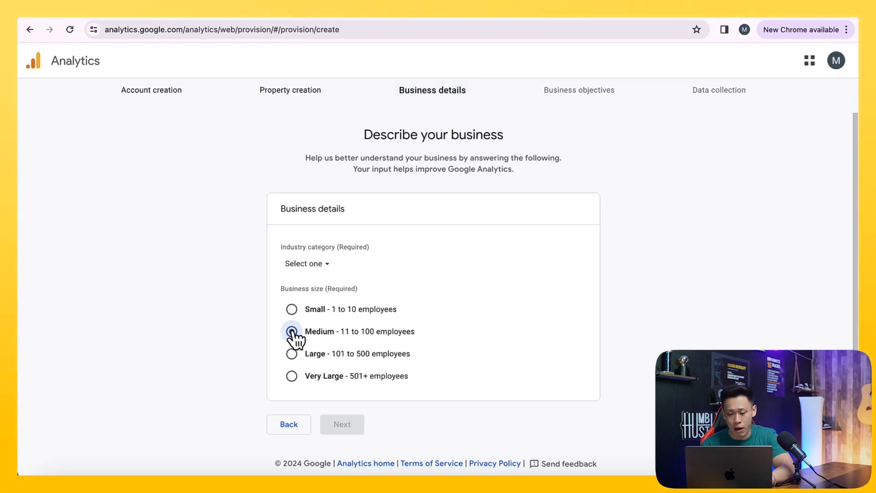
pyautogui.click(318, 269)
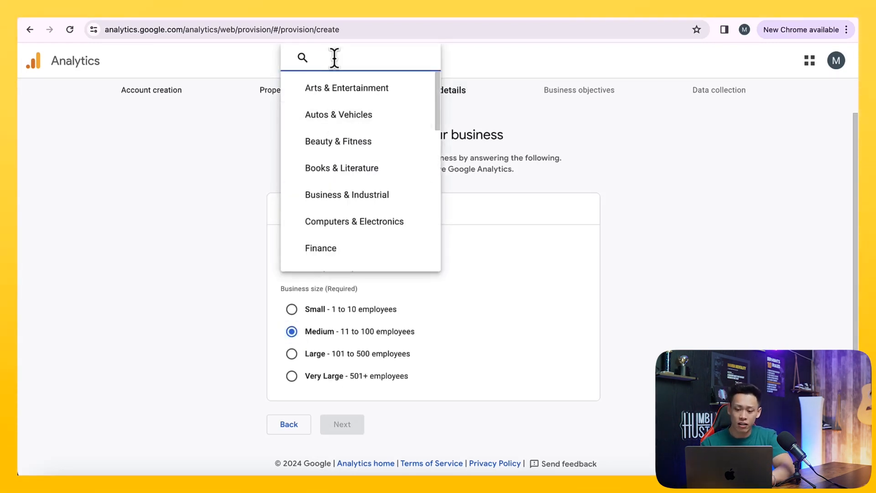
pyautogui.write('small')
pyautogui.press('BackSpace')
pyautogui.press('BackSpace')
pyautogui.press('BackSpace')
pyautogui.press('BackSpace')
pyautogui.press('BackSpace')
pyautogui.write('e')
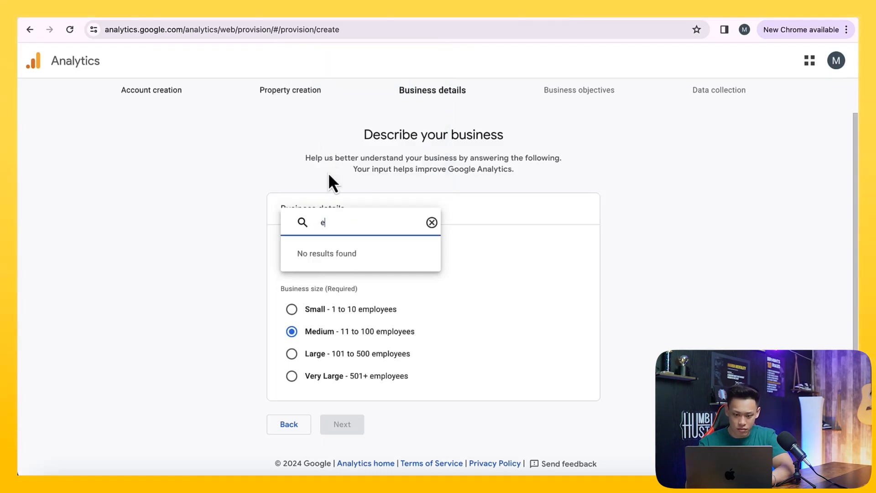
pyautogui.press('BackSpace')
# - Set the industry category to Business & Industrial and continue to the business objectives
pyautogui.click(322, 198)
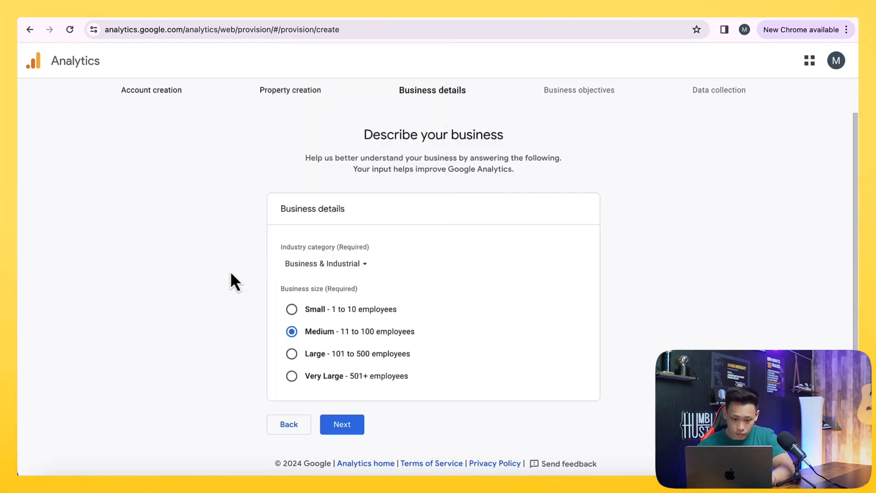
pyautogui.click(331, 421)
# - Choose Drive online sales as the business objective
pyautogui.scroll(-2, 330, 420)
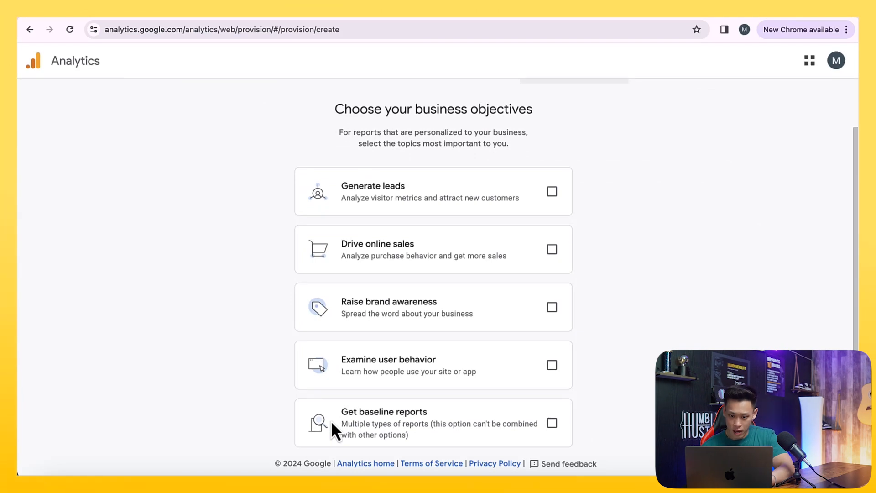
pyautogui.scroll(-1, 330, 420)
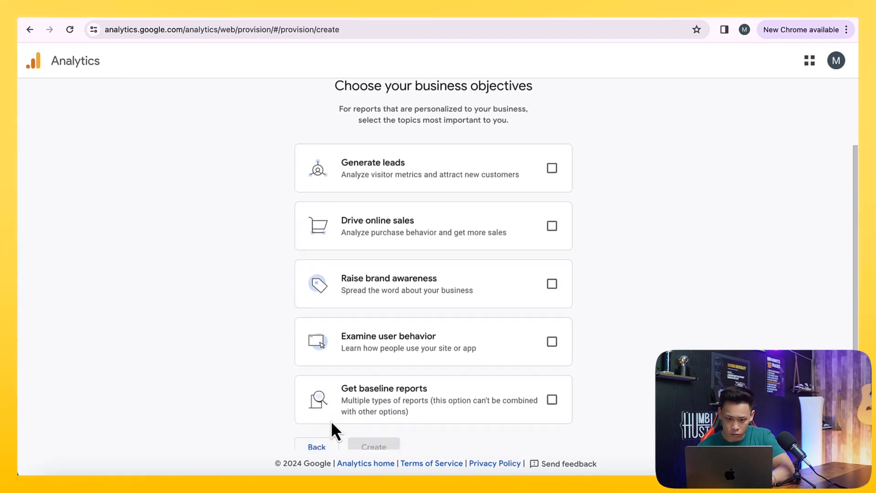
pyautogui.click(552, 227)
pyautogui.scroll(-1, 361, 430)
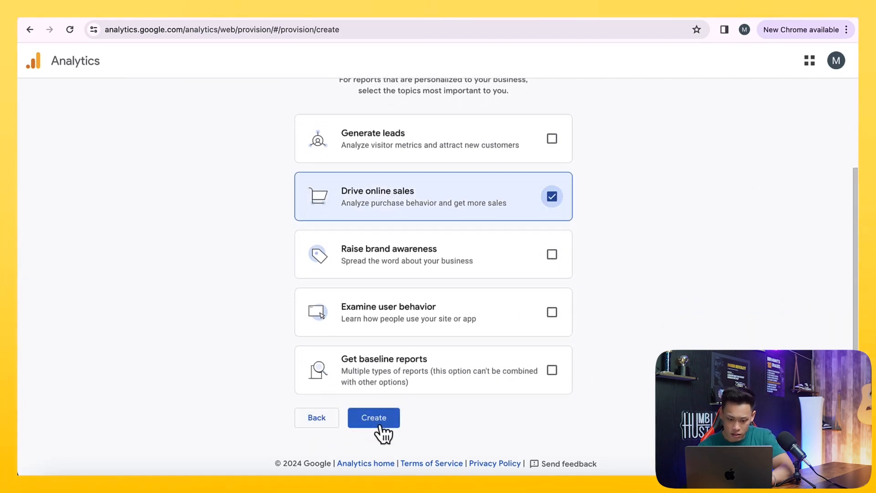
# - Create the account and property, accepting the Google Analytics Terms of Service and the GDPR Data Processing Terms
pyautogui.click(380, 423)
pyautogui.click(291, 340)
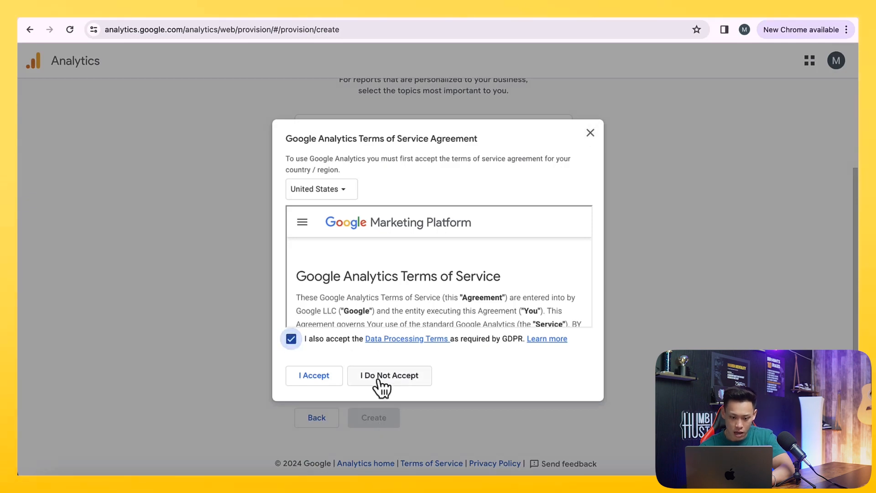
pyautogui.click(296, 379)
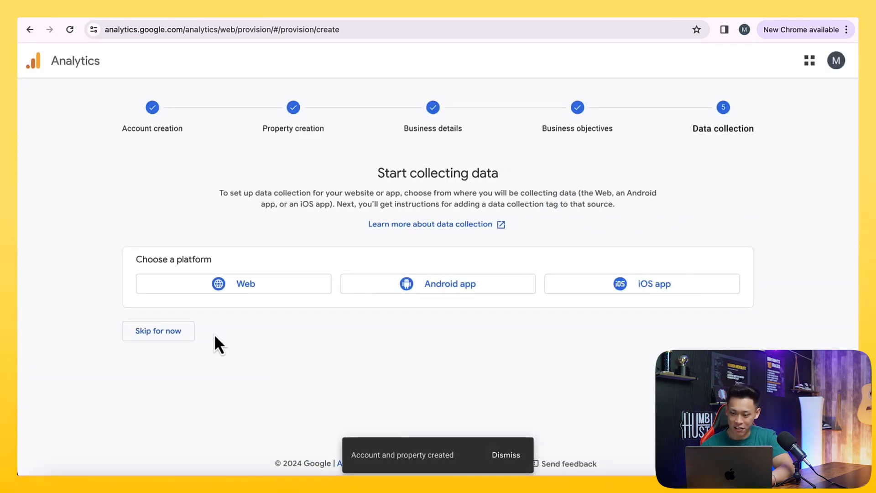
pyautogui.click(218, 286)
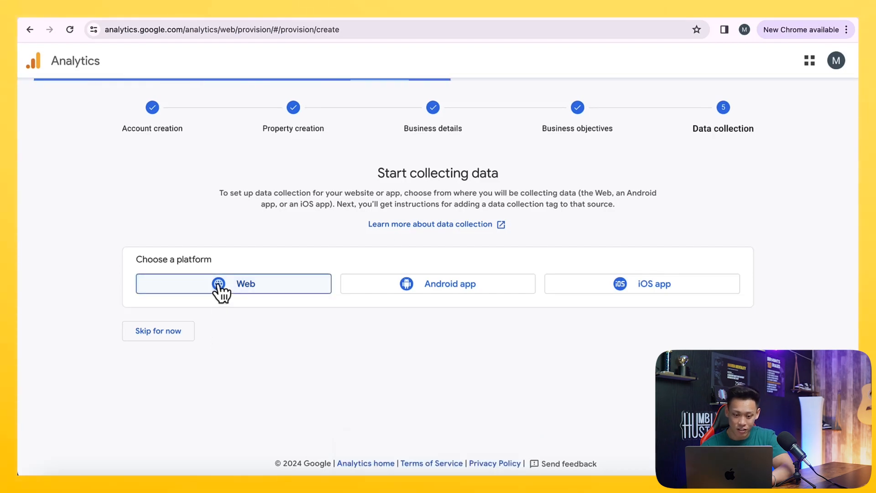
pyautogui.click(354, 159)
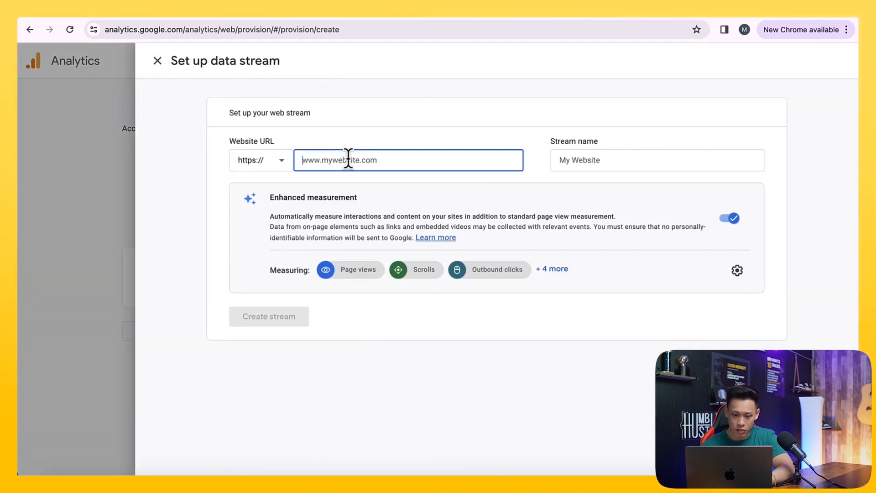
pyautogui.write('www.ga')
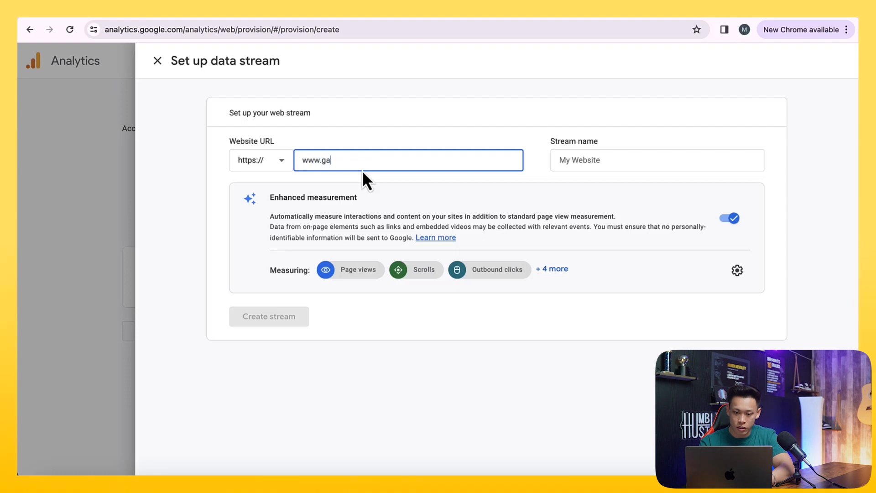
pyautogui.write('zebosavvy.com')
pyautogui.press('Tab')
pyautogui.write('Gazeb')
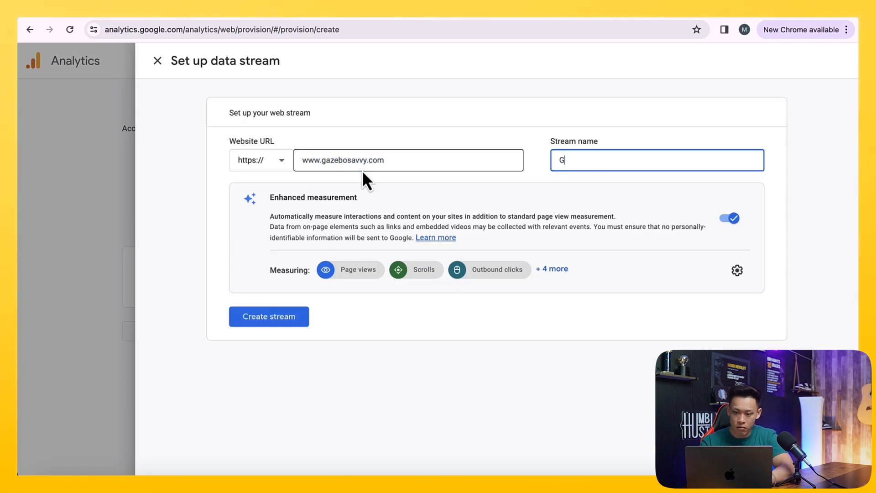
pyautogui.write('o Savvy')
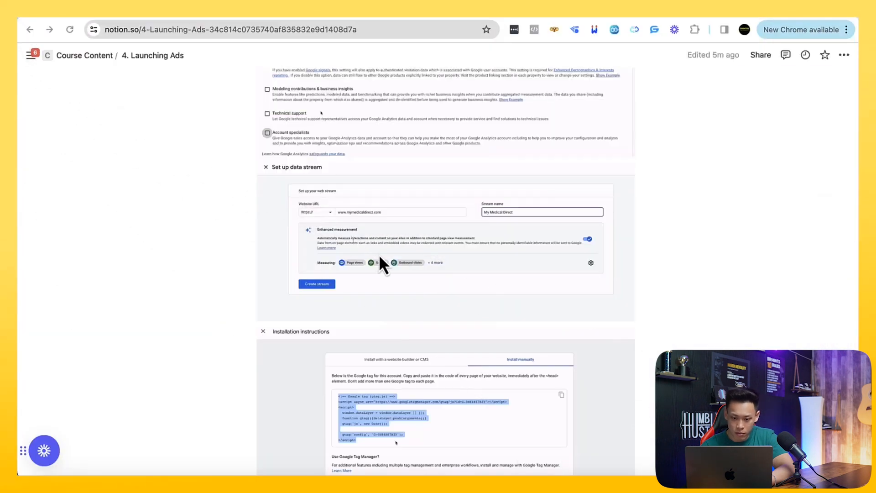
# - Consult the data stream and tag installation examples in the Notion course notes, and create the Gazebo Savvy web stream
pyautogui.scroll(-1, 411, 283)
pyautogui.scroll(-5, 456, 230)
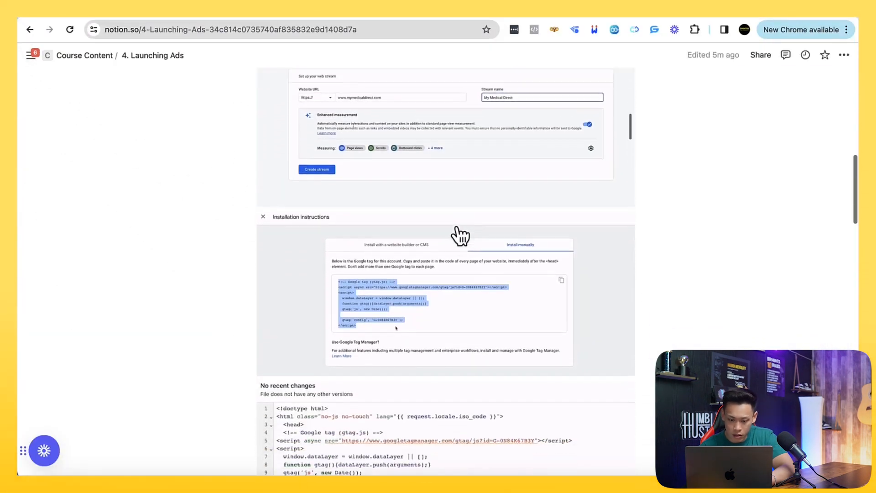
pyautogui.scroll(-1, 709, 347)
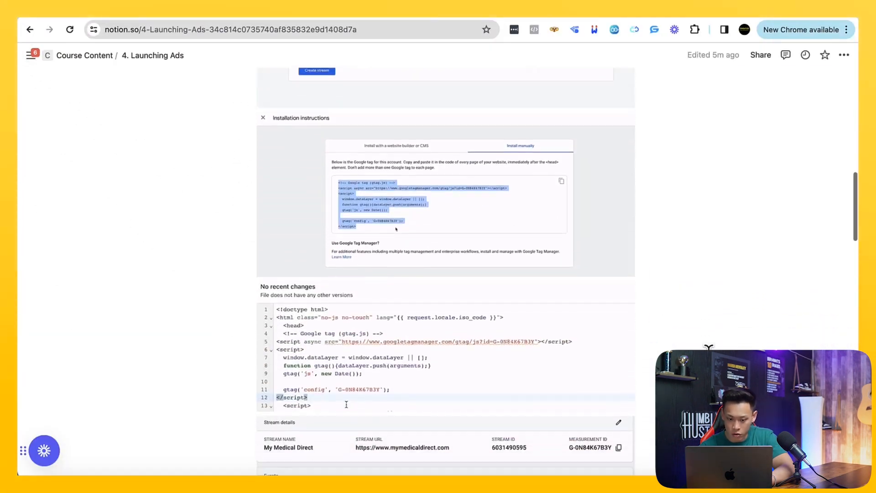
pyautogui.scroll(-1, 346, 404)
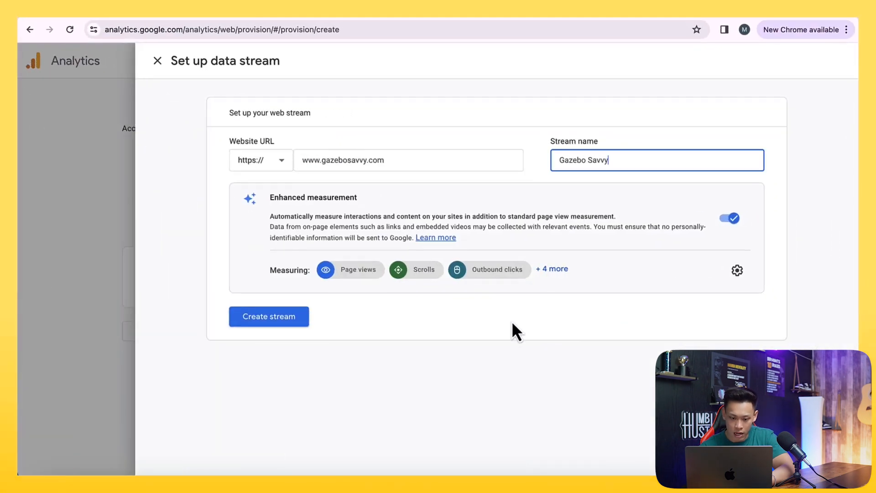
pyautogui.click(305, 325)
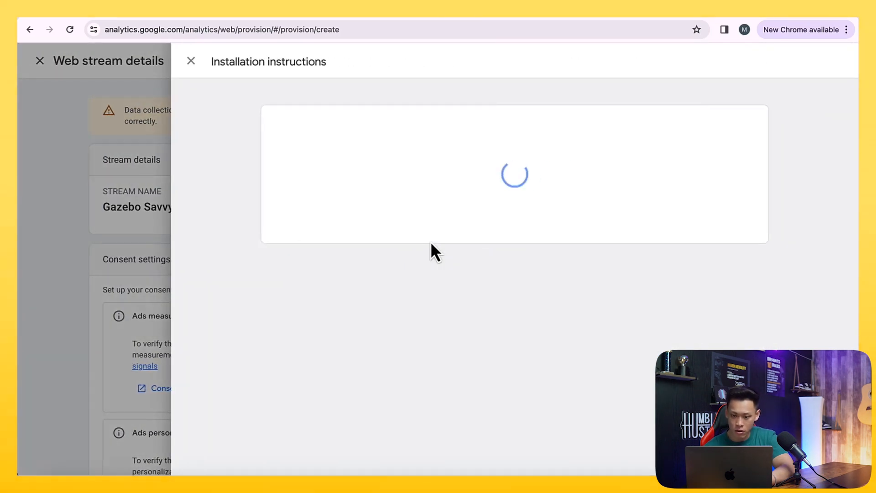
# - Read the Shopify installation instructions for the Google tag, including the tag ID and the manual gtag.js code
pyautogui.scroll(-2, 456, 219)
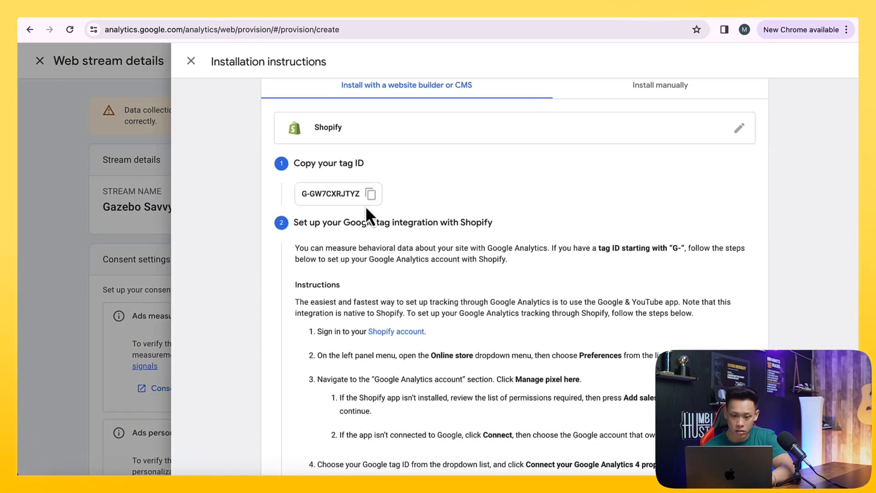
pyautogui.scroll(-2, 368, 214)
pyautogui.scroll(1, 366, 206)
pyautogui.scroll(-2, 371, 191)
pyautogui.scroll(-10, 371, 191)
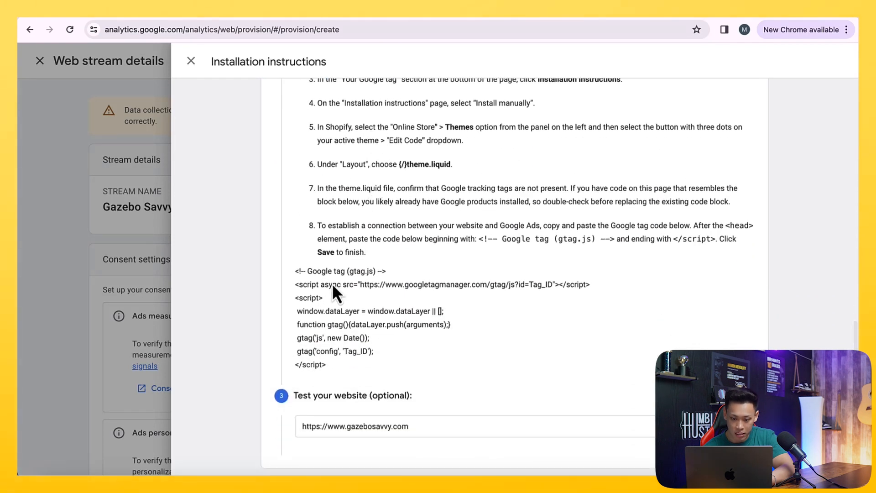
pyautogui.scroll(1, 351, 336)
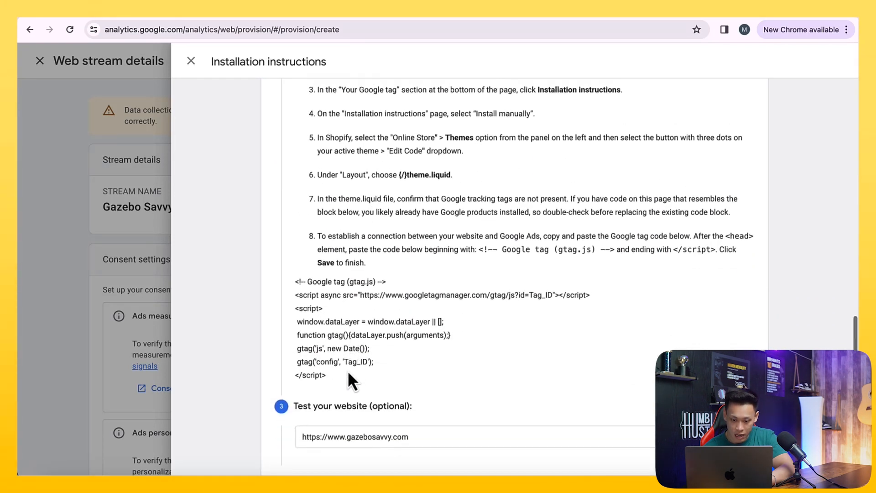
pyautogui.moveTo(338, 376); pyautogui.dragTo(288, 283)
pyautogui.scroll(10, 383, 375)
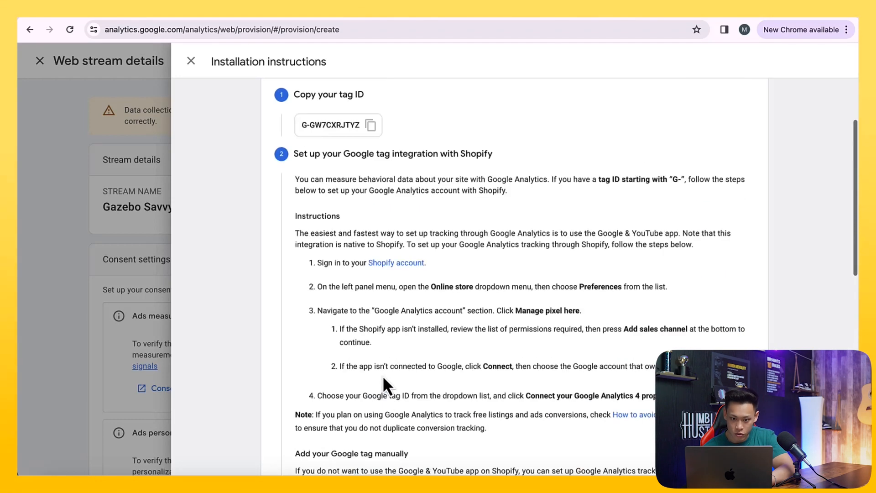
pyautogui.scroll(-4, 382, 375)
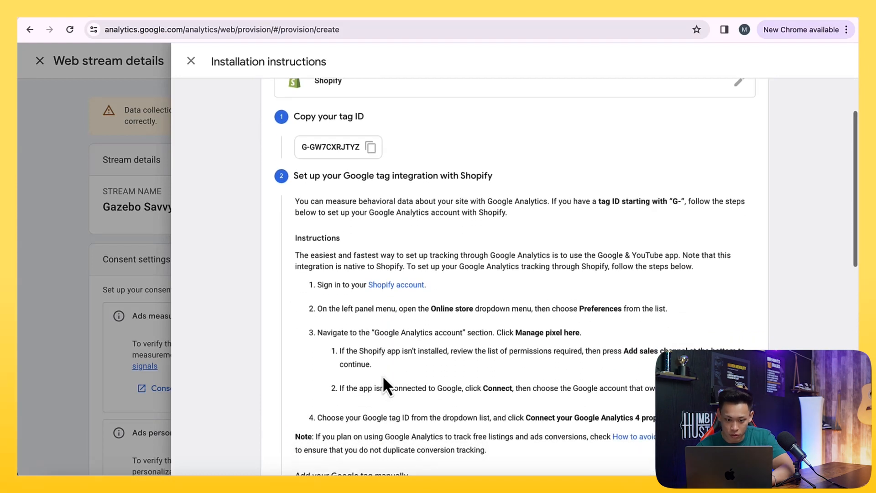
# - Switch to the Shopify admin and start the Google setup from the Google Analytics section of the Online Store preferences
pyautogui.click(411, 166)
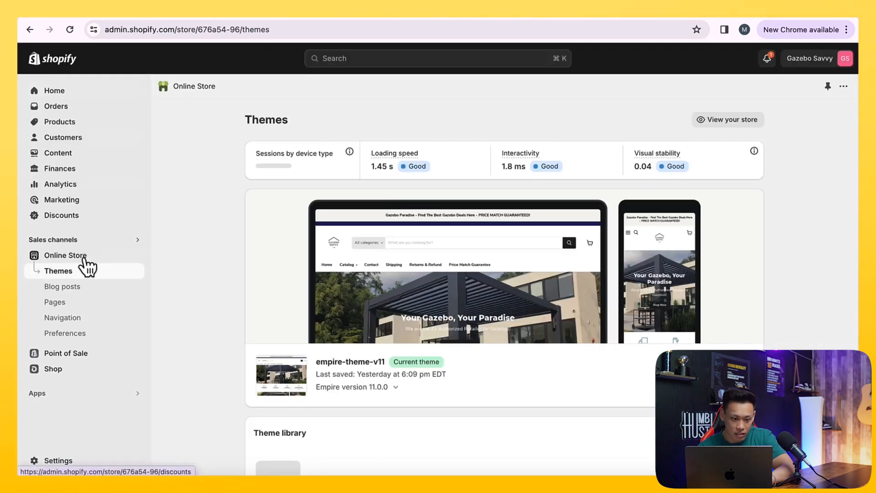
pyautogui.click(73, 334)
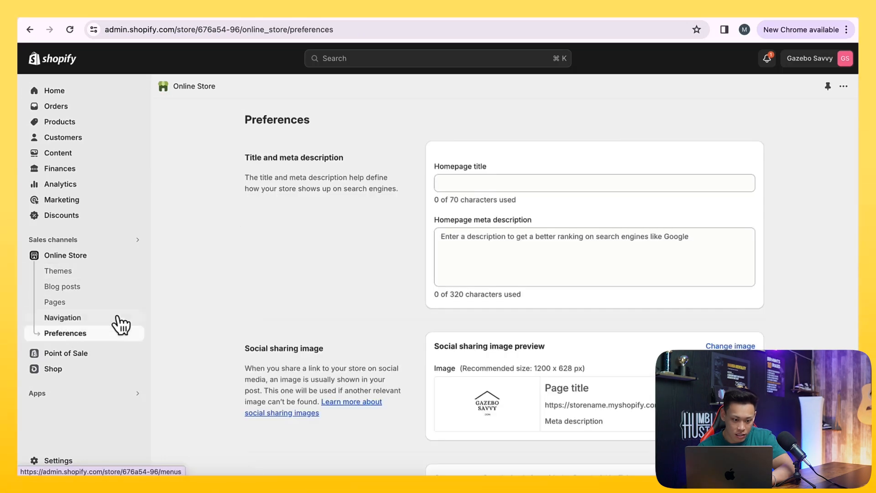
pyautogui.scroll(-3, 224, 288)
pyautogui.scroll(-10, 225, 292)
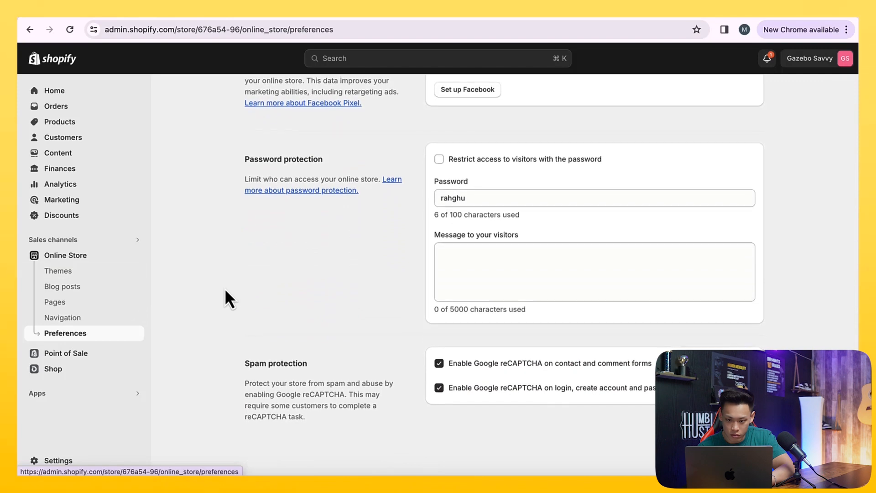
pyautogui.scroll(7, 225, 288)
pyautogui.moveTo(245, 292); pyautogui.dragTo(334, 298)
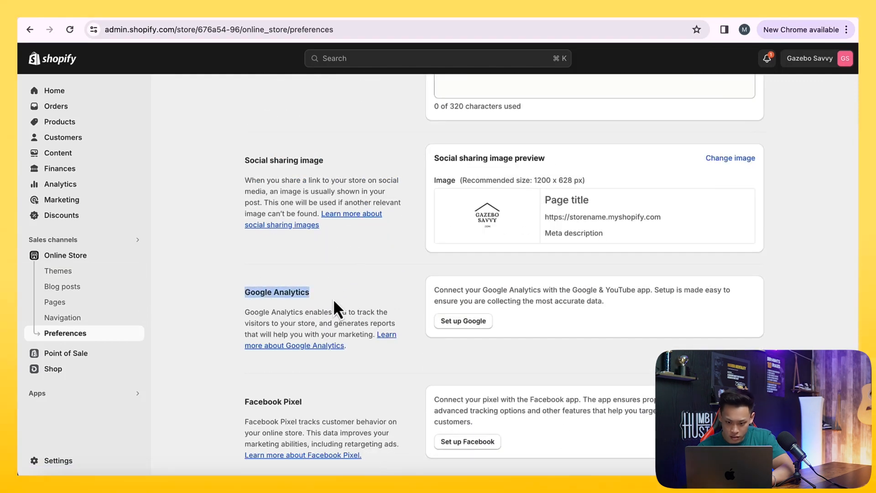
pyautogui.click(473, 325)
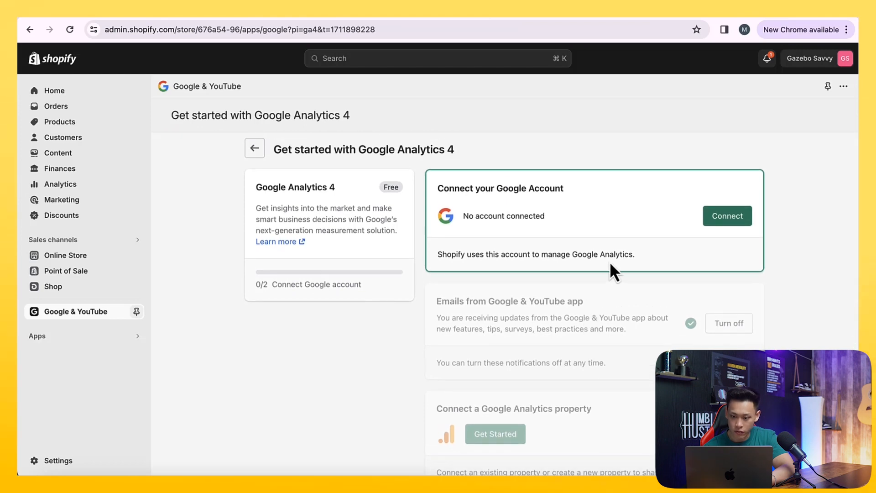
# - Connect the Google account to Shopify's Google & YouTube app and allow the requested permissions
pyautogui.click(709, 220)
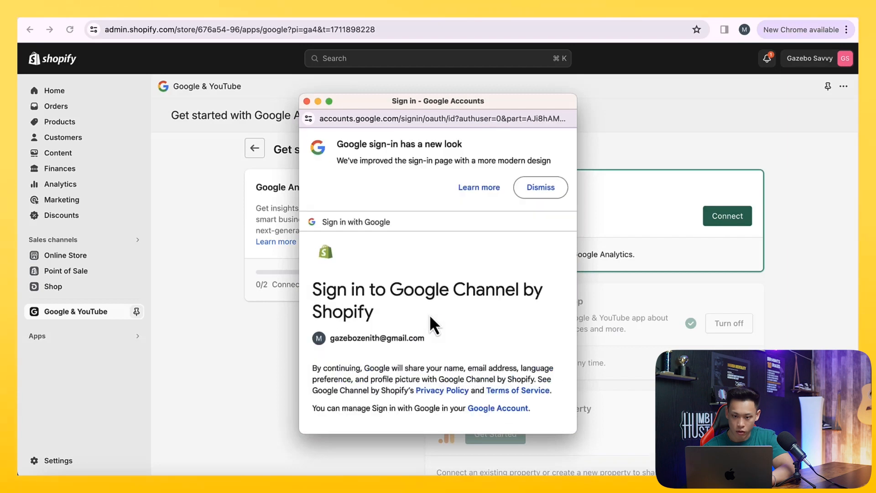
pyautogui.click(485, 371)
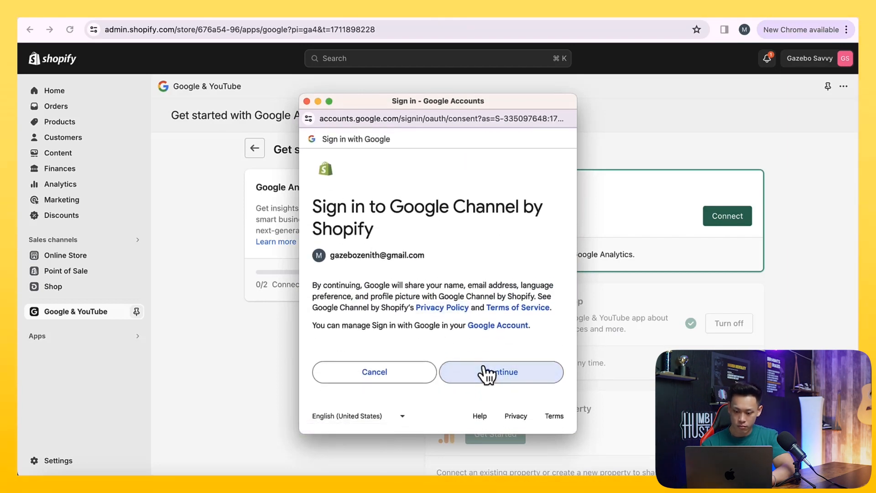
pyautogui.scroll(-3, 479, 339)
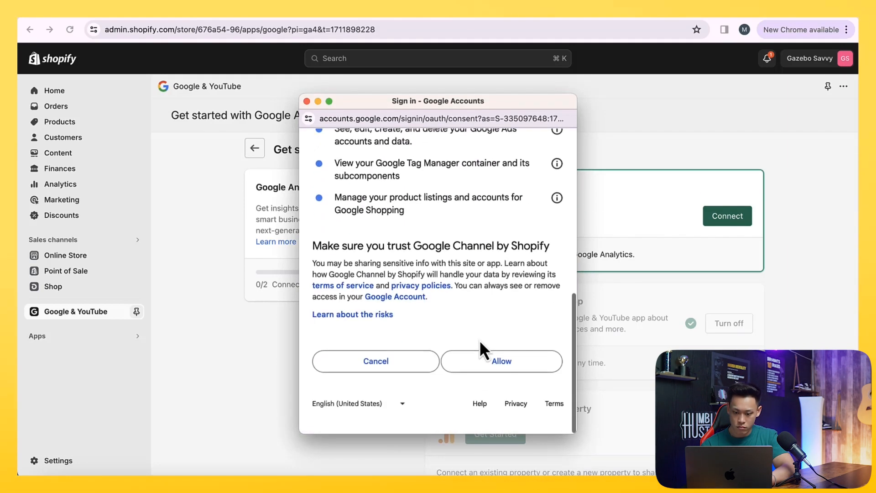
pyautogui.click(495, 369)
# - Connect the Gazebo Savvy Google Analytics property to the Shopify store
pyautogui.scroll(-3, 494, 369)
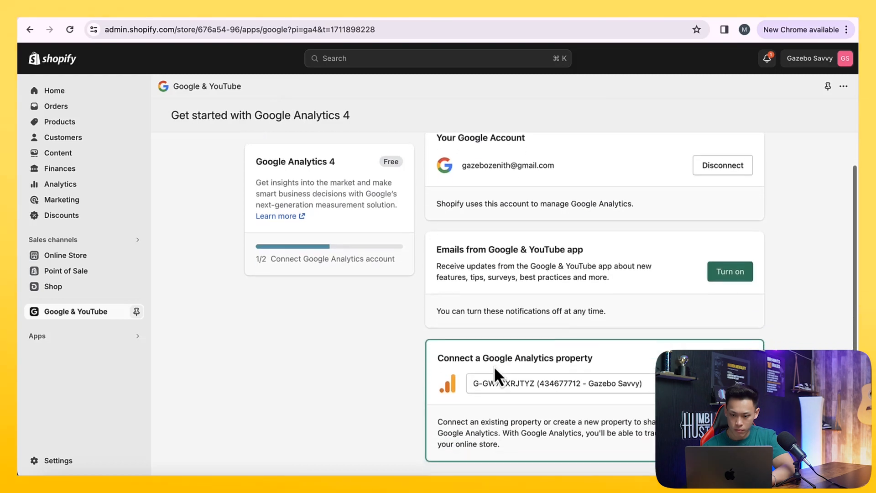
pyautogui.scroll(-1, 497, 353)
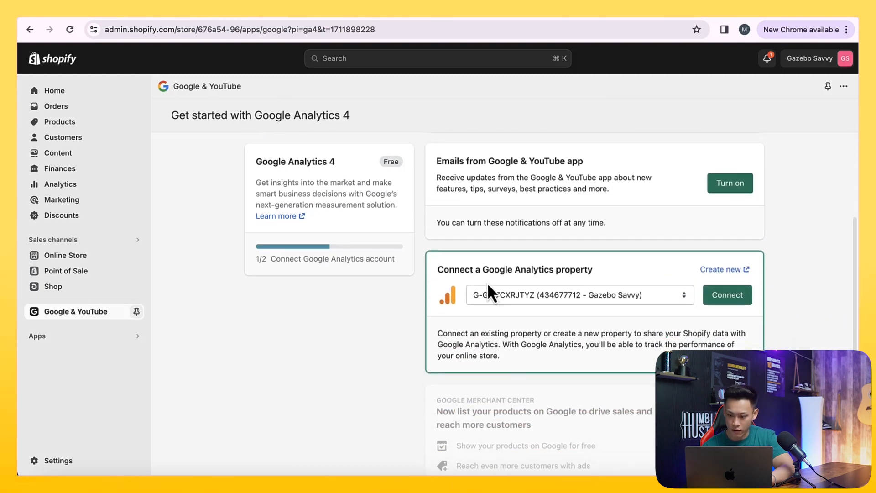
pyautogui.click(513, 295)
pyautogui.click(513, 295)
pyautogui.click(715, 304)
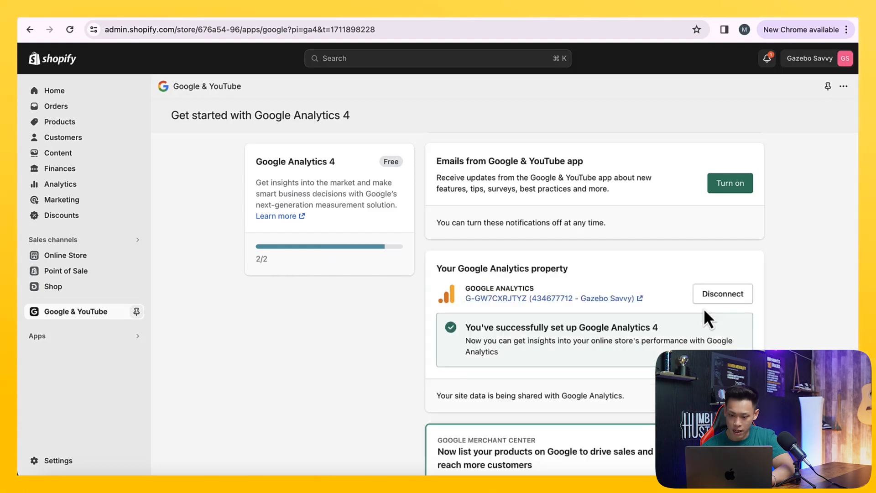
# - Check the Google Analytics 4 setup status and the store requirements on the Google & YouTube app setup page
pyautogui.scroll(-1, 705, 315)
pyautogui.scroll(-1, 704, 308)
pyautogui.moveTo(560, 273); pyautogui.dragTo(650, 270)
pyautogui.scroll(-3, 647, 271)
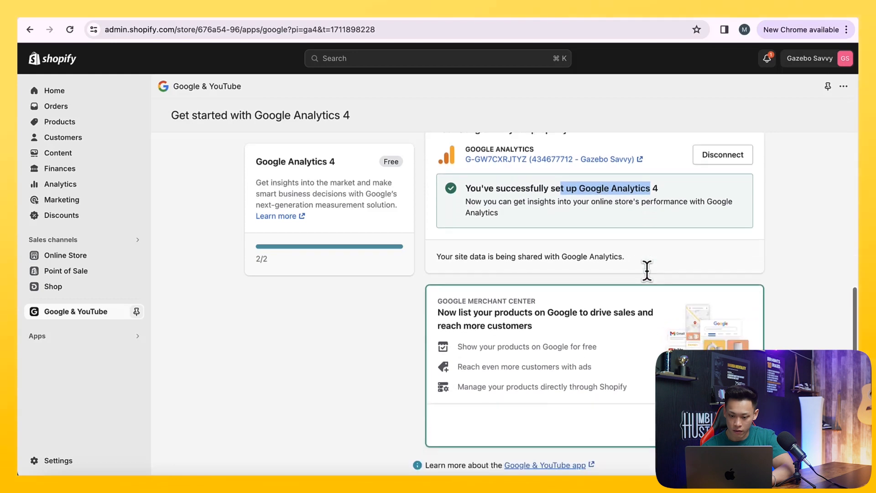
pyautogui.scroll(5, 646, 270)
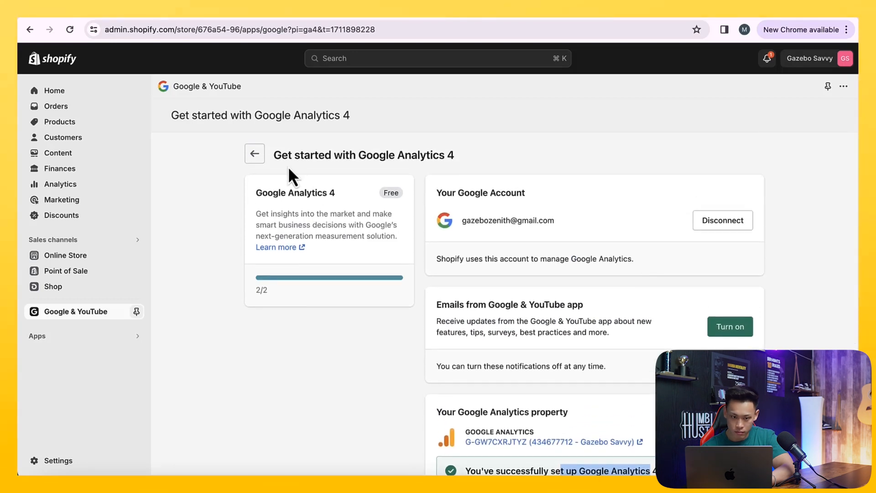
pyautogui.click(257, 152)
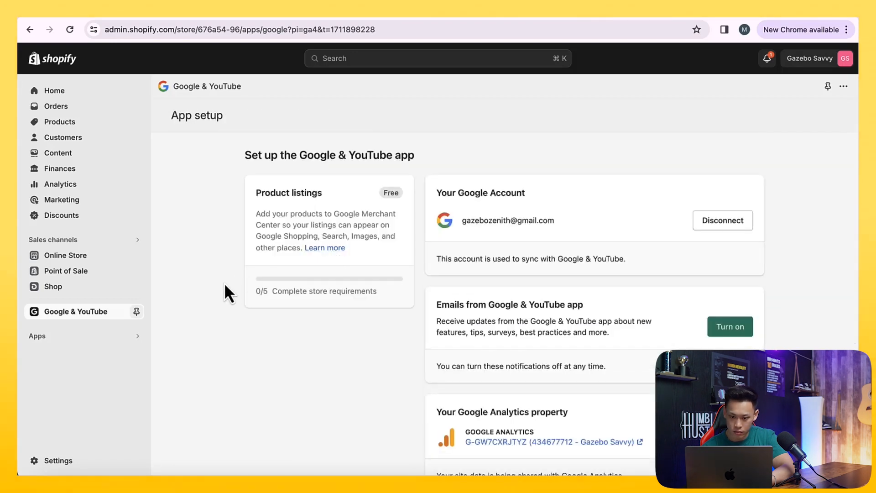
pyautogui.scroll(-4, 223, 283)
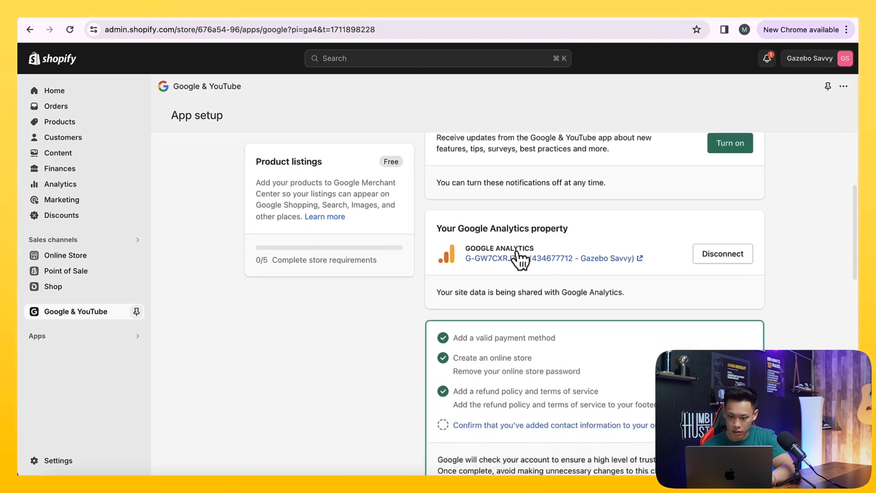
pyautogui.scroll(-1, 523, 264)
pyautogui.scroll(-4, 520, 264)
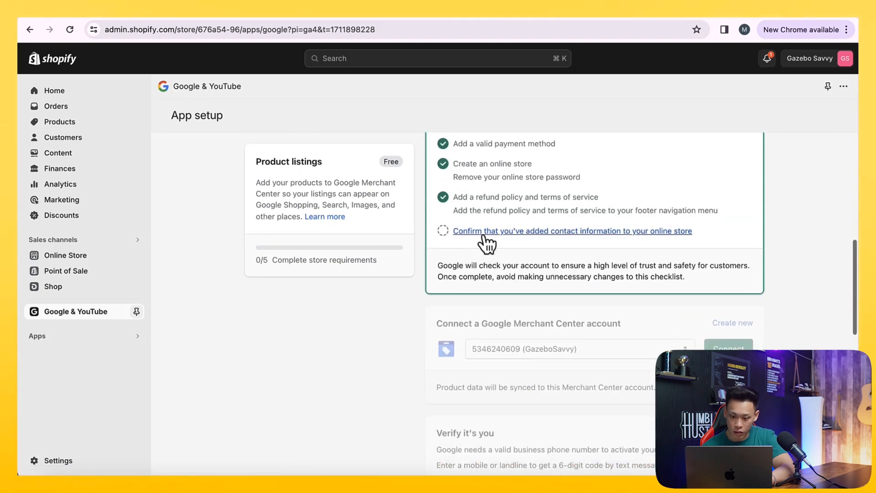
# - Close the store settings and recheck the Google Analytics section in the Online Store preferences
pyautogui.click(80, 458)
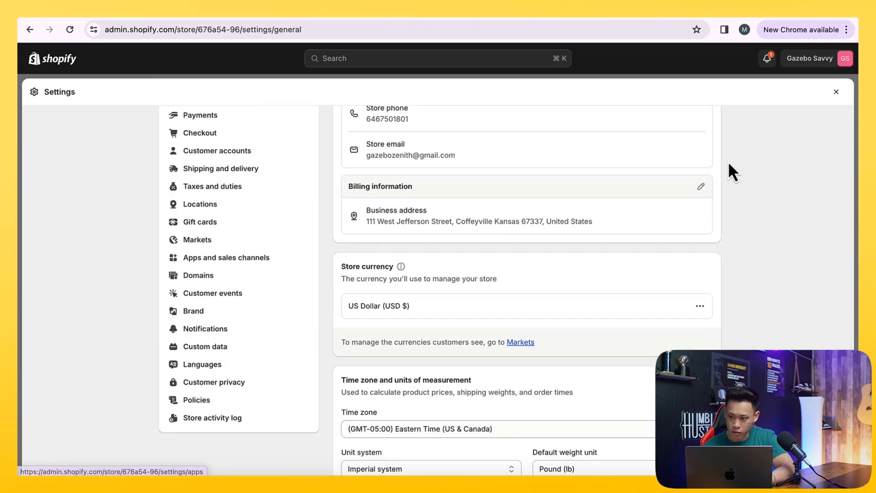
pyautogui.click(836, 92)
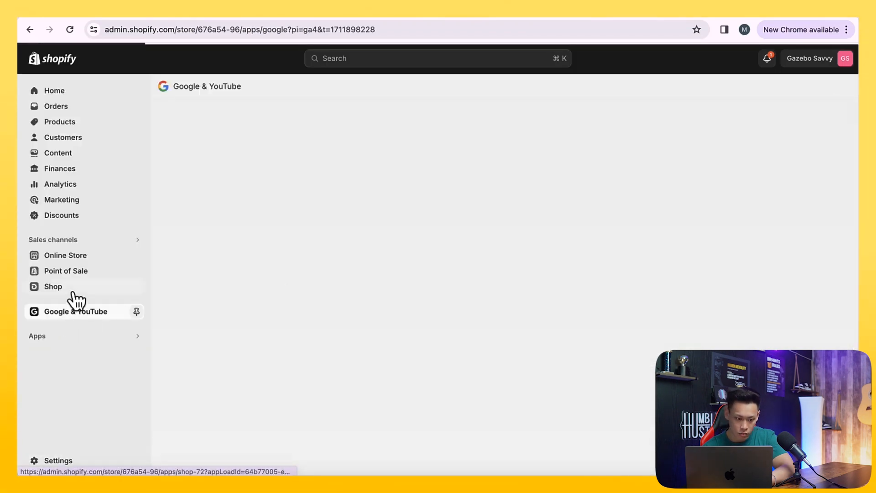
pyautogui.click(74, 257)
pyautogui.click(74, 334)
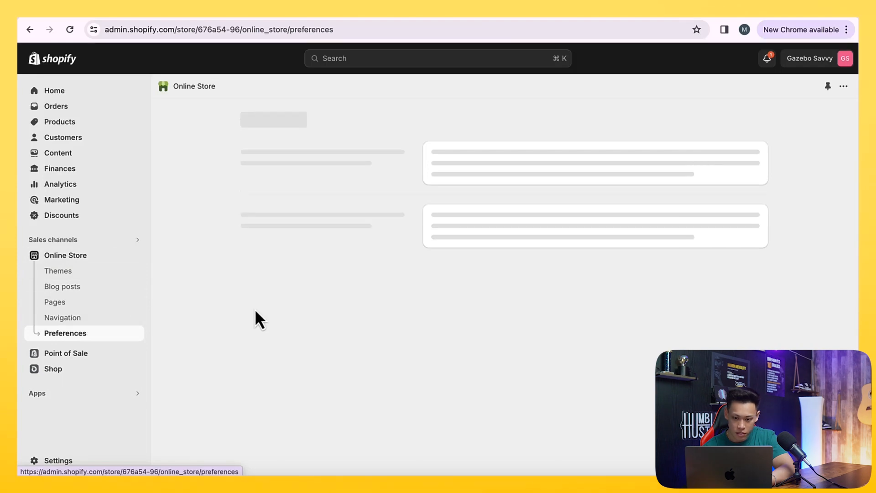
pyautogui.scroll(-10, 255, 311)
pyautogui.scroll(7, 255, 309)
pyautogui.moveTo(254, 317); pyautogui.dragTo(323, 329)
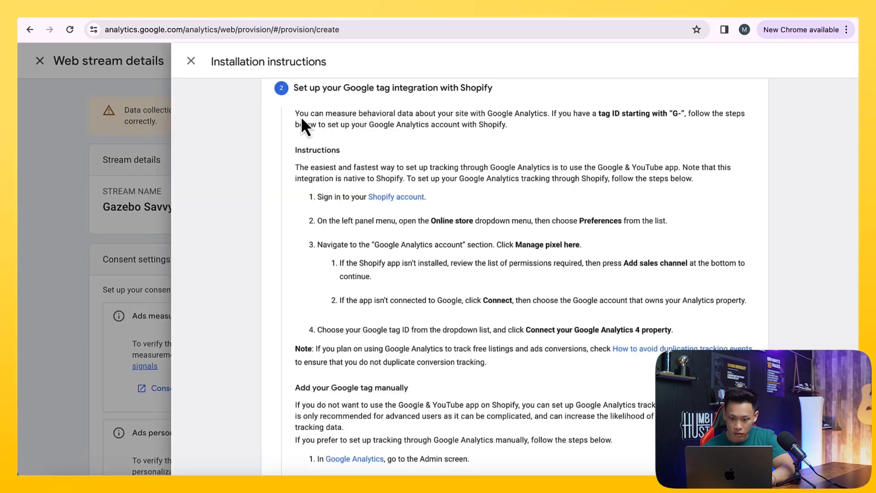
# - Read the Shopify integration and manual Google tag setup sections of the Google Analytics installation instructions, selecting the gtag.js snippet
pyautogui.scroll(-3, 384, 230)
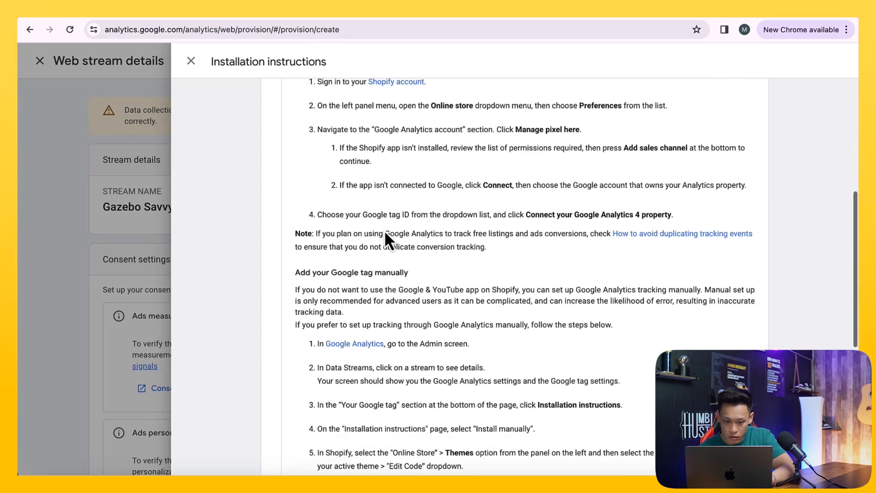
pyautogui.moveTo(439, 216); pyautogui.dragTo(475, 236)
pyautogui.scroll(-2, 474, 236)
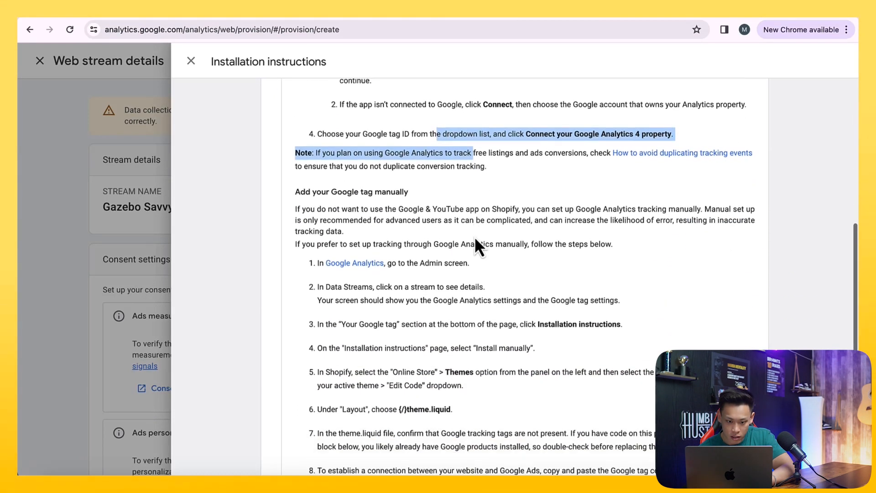
pyautogui.moveTo(351, 209); pyautogui.dragTo(435, 232)
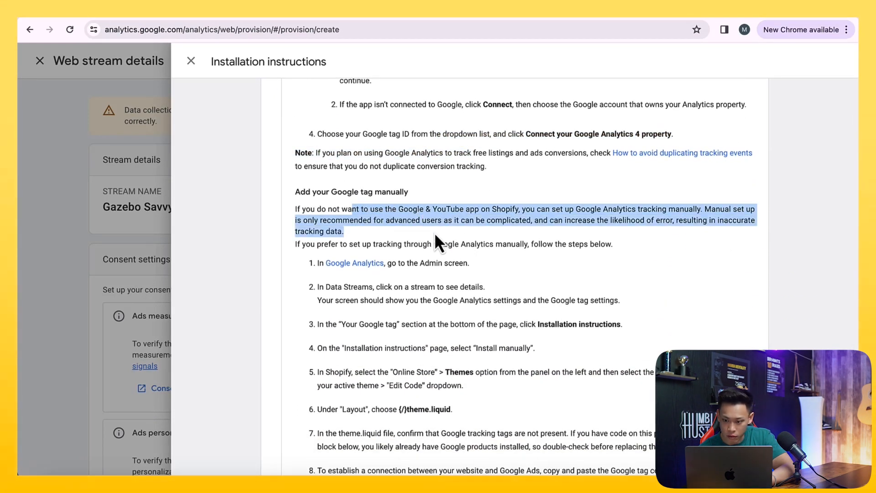
pyautogui.click(450, 218)
pyautogui.scroll(-1, 480, 234)
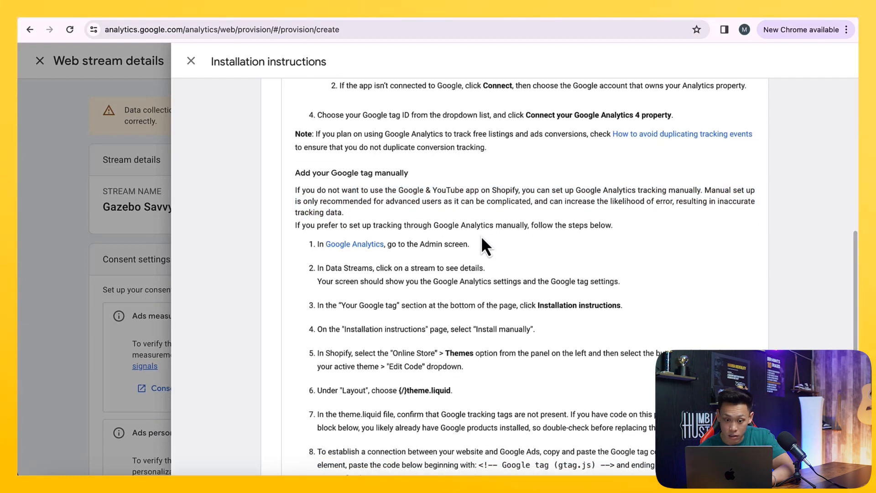
pyautogui.moveTo(413, 203); pyautogui.dragTo(501, 211)
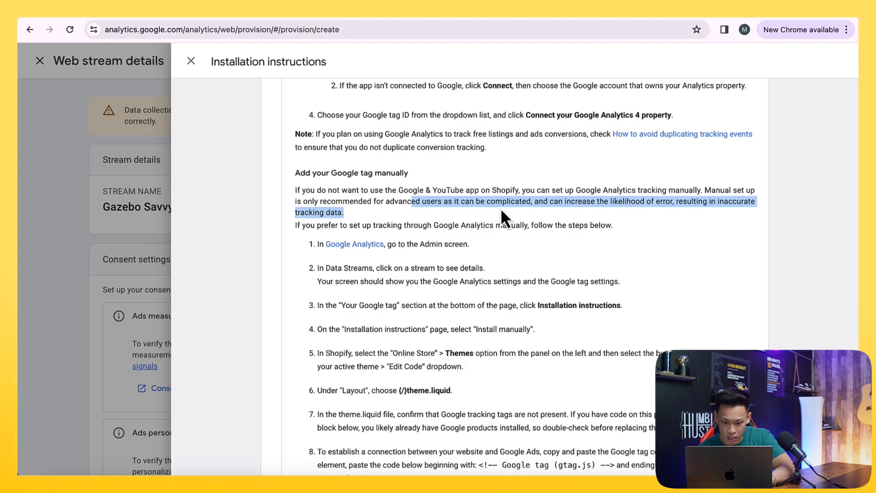
pyautogui.scroll(-5, 501, 211)
pyautogui.moveTo(327, 371); pyautogui.dragTo(306, 278)
pyautogui.scroll(4, 292, 206)
# - Switch to the Shopify admin and open the Google Analytics 4 setup from the Online Store preferences to check the connection
pyautogui.click(271, 16)
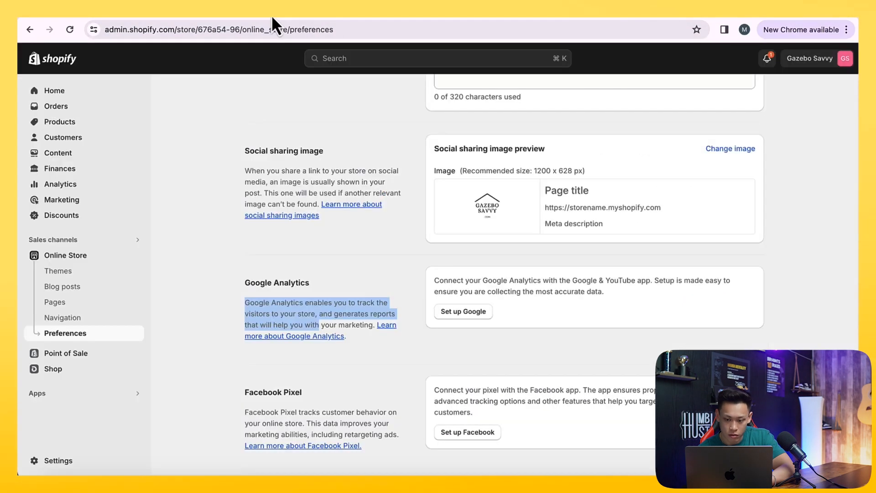
pyautogui.scroll(-1, 444, 219)
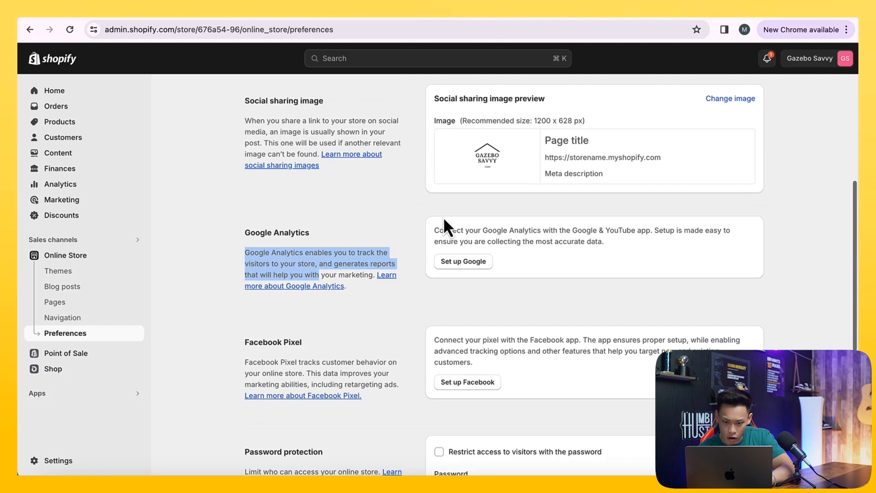
pyautogui.click(444, 266)
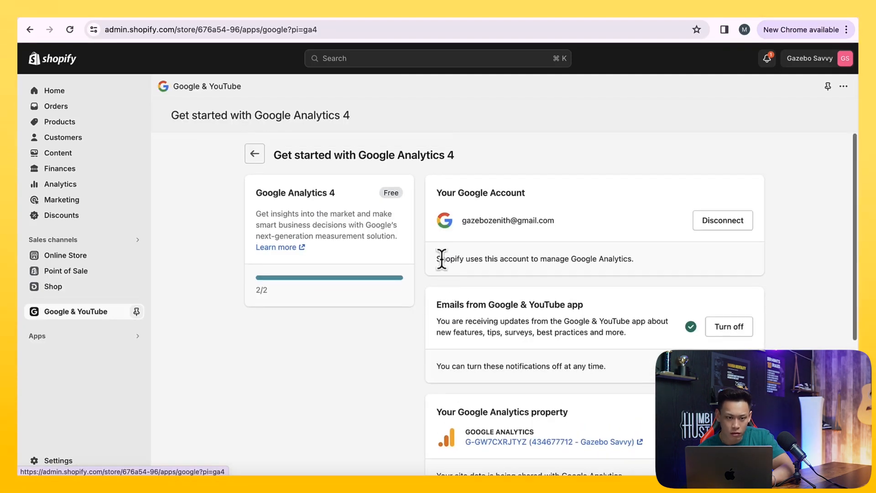
# - Return to Google Analytics and review the Shopify installation instructions from the tag ID through the manual tag steps
pyautogui.click(215, 15)
pyautogui.scroll(1, 354, 233)
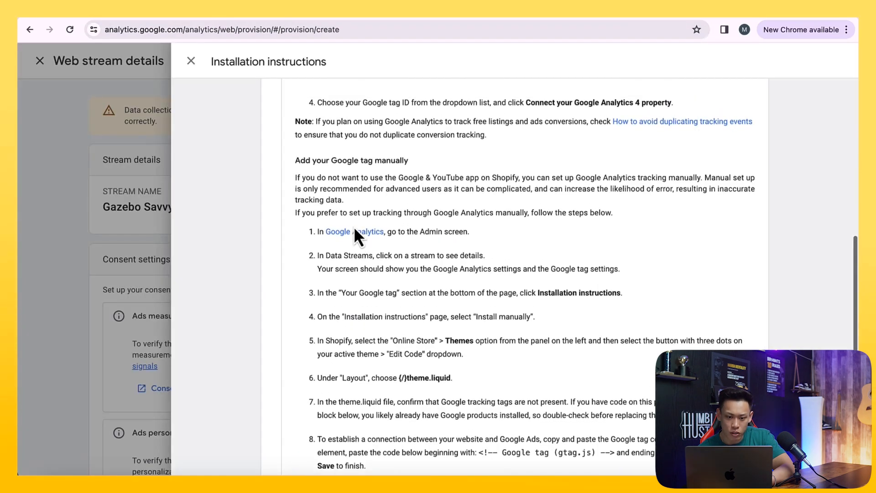
pyautogui.scroll(10, 354, 228)
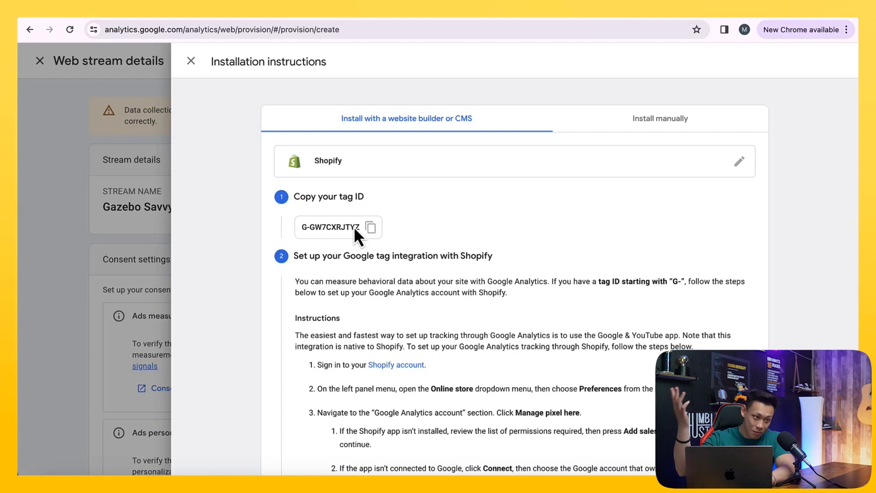
pyautogui.scroll(-3, 355, 226)
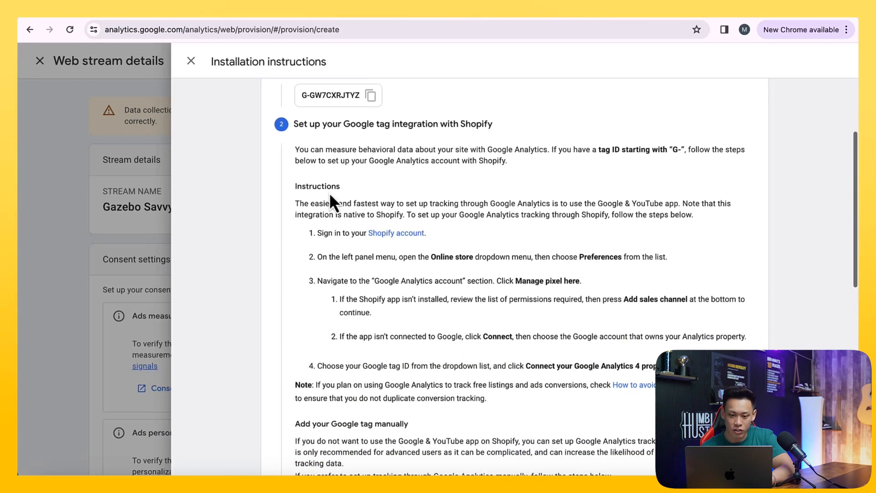
pyautogui.scroll(1, 423, 275)
pyautogui.scroll(-1, 423, 275)
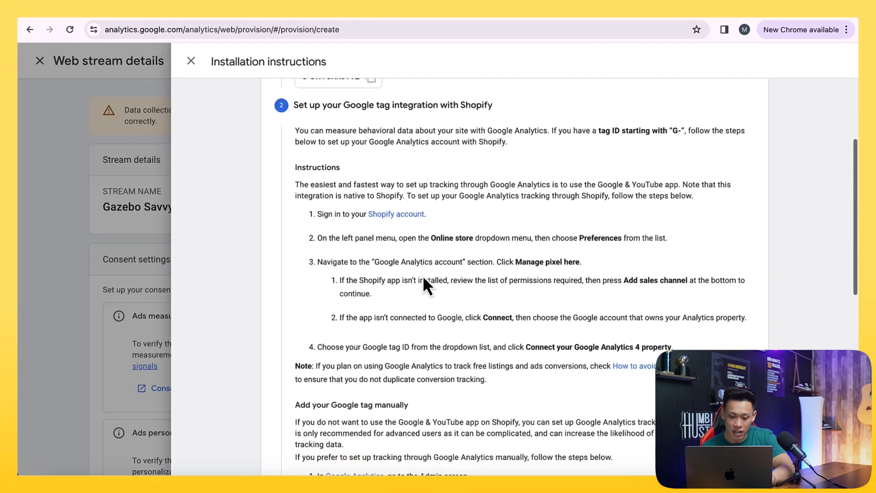
pyautogui.scroll(-8, 423, 276)
pyautogui.scroll(-1, 383, 207)
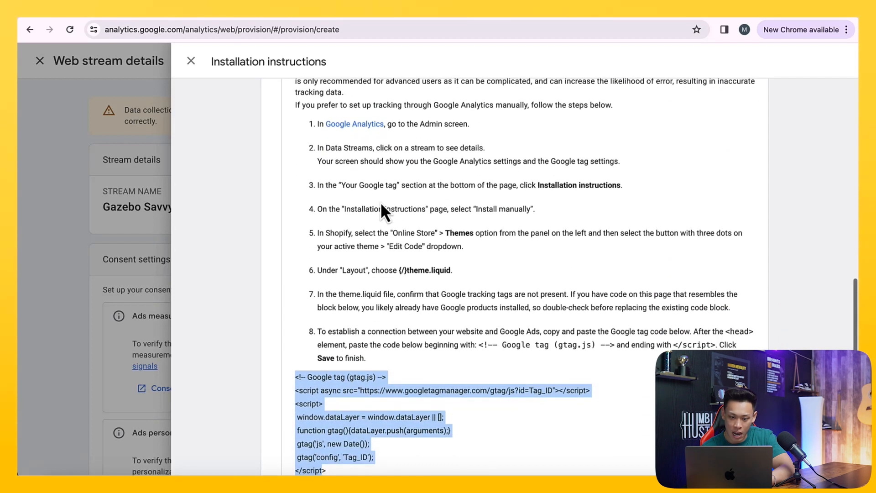
pyautogui.scroll(-1, 378, 210)
pyautogui.scroll(-1, 345, 333)
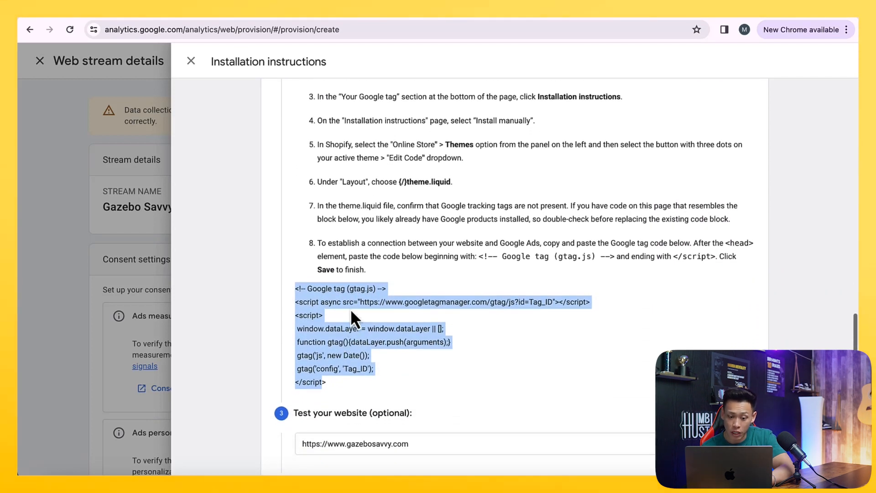
pyautogui.rightClick(350, 311)
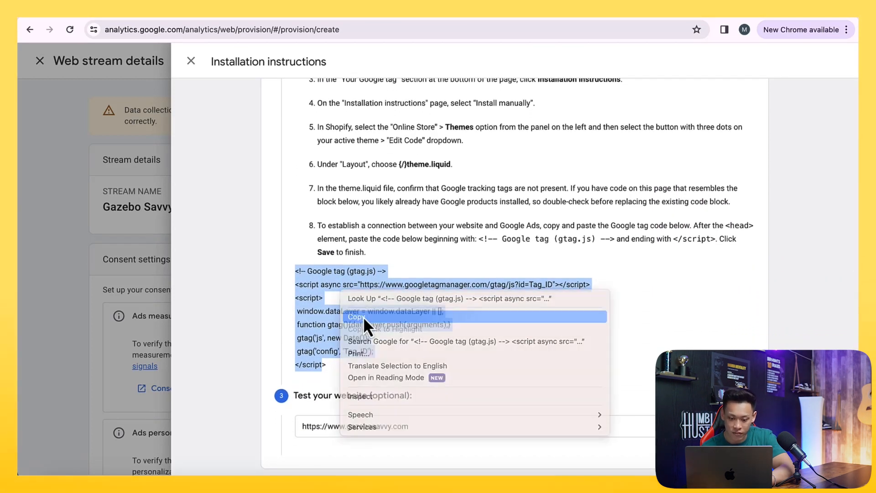
pyautogui.click(361, 316)
pyautogui.click(731, 426)
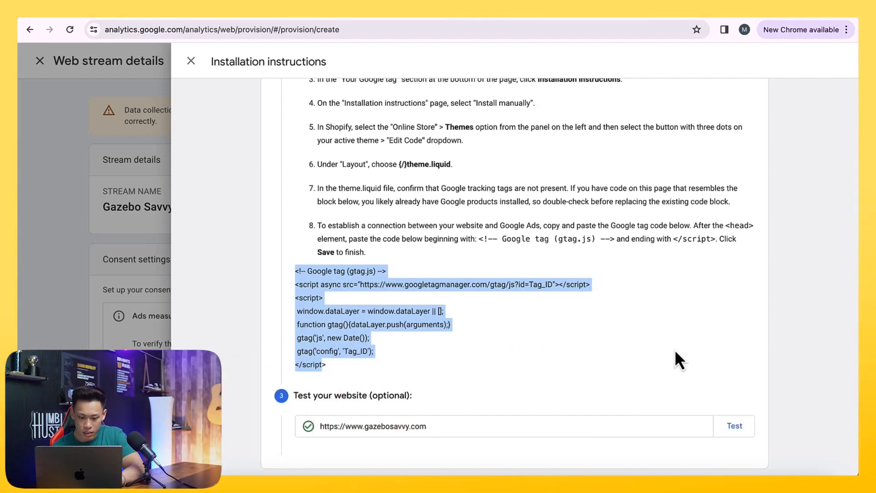
pyautogui.rightClick(357, 322)
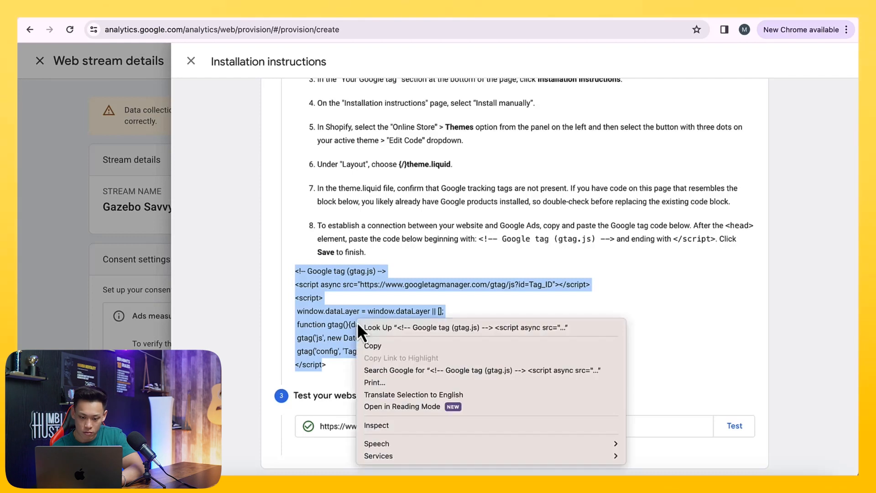
pyautogui.click(380, 349)
pyautogui.scroll(1, 380, 349)
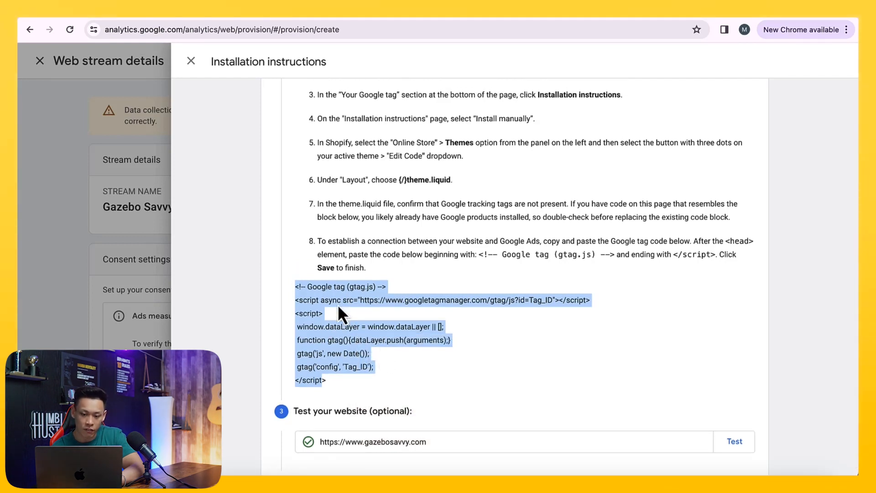
# - Switch to the Shopify admin and open the code editor for the current theme, empire-theme-v11
pyautogui.click(278, 19)
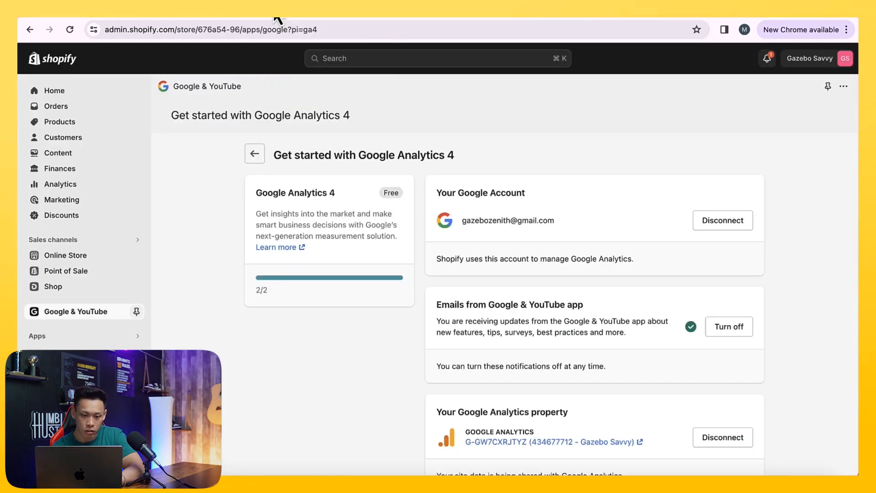
pyautogui.click(91, 255)
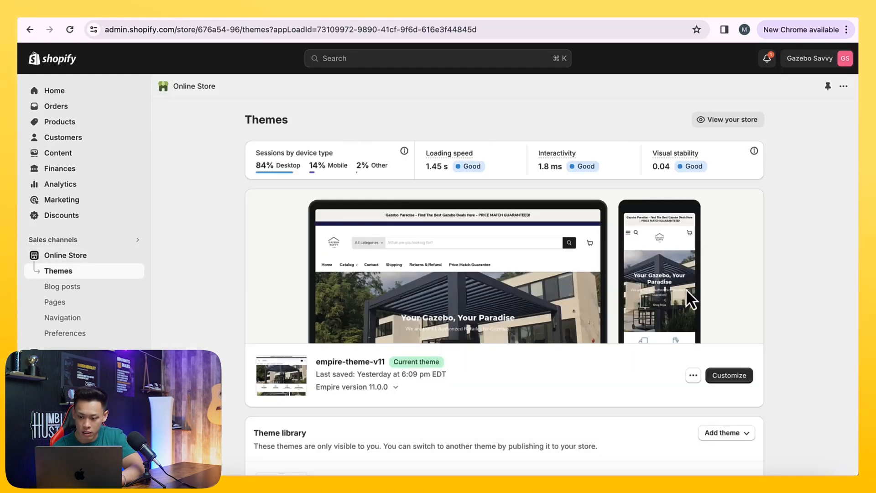
pyautogui.click(693, 375)
pyautogui.click(655, 333)
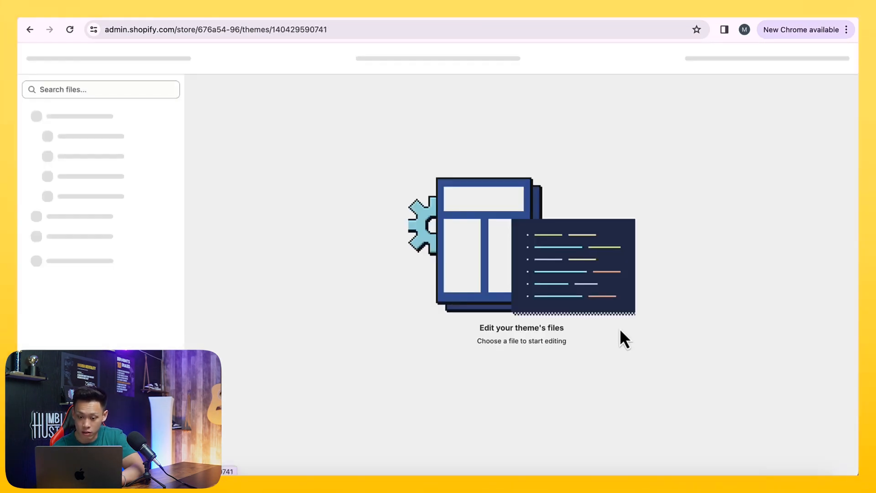
# - Search theme.liquid for "head" and go to the closing head tag
pyautogui.scroll(-20, 331, 265)
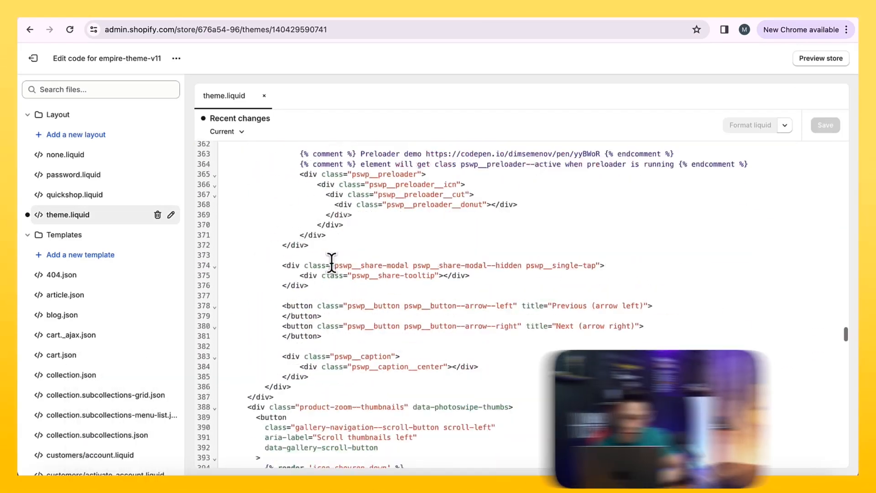
pyautogui.click(321, 294)
pyautogui.press('super+f')
pyautogui.write('head')
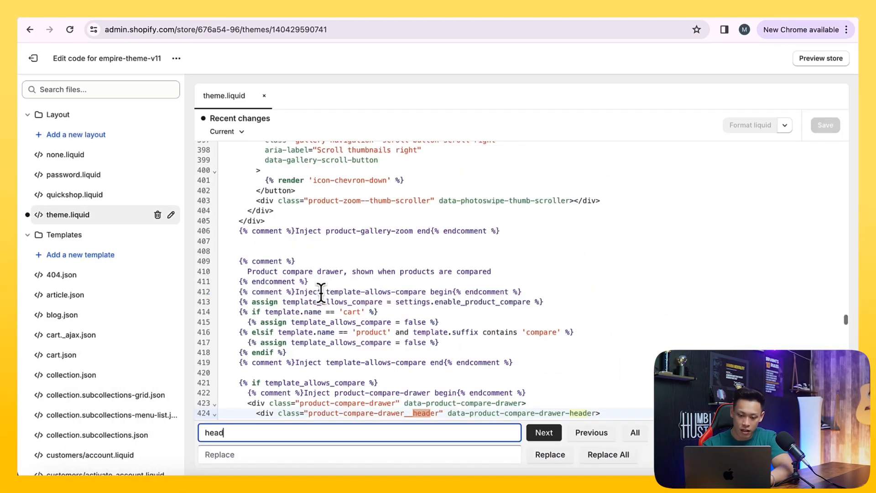
pyautogui.press('Return')
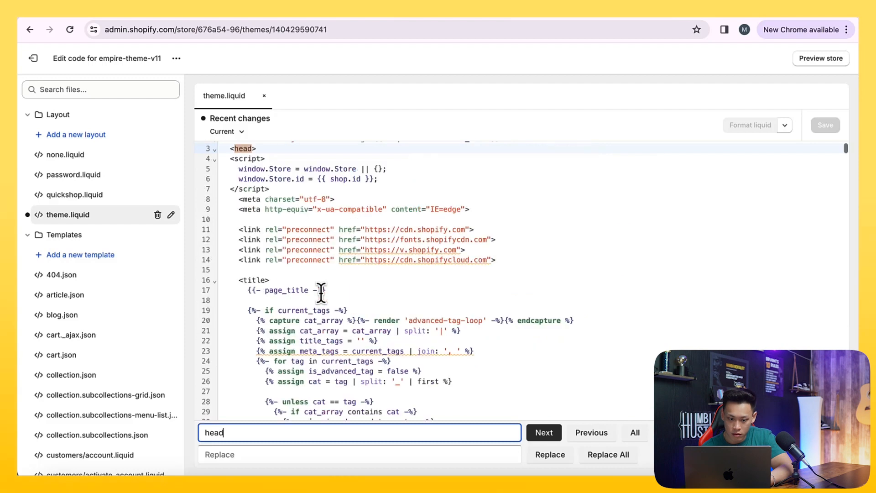
pyautogui.press('Return')
pyautogui.press('Return')
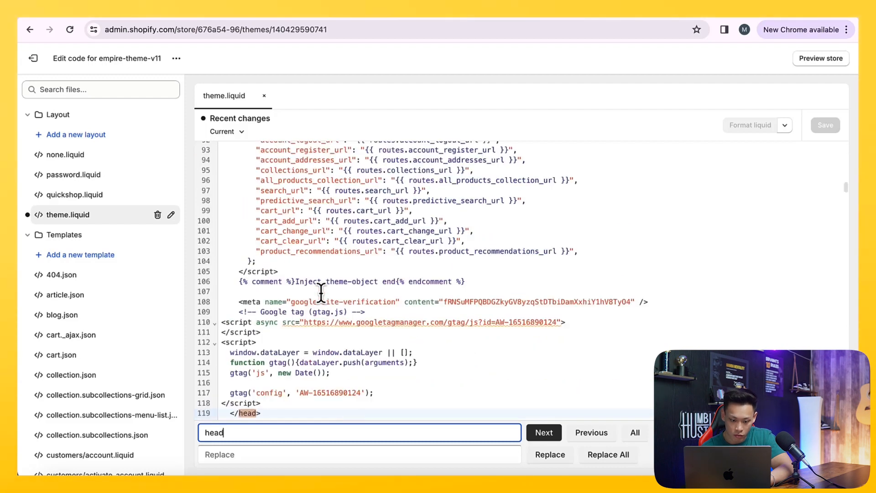
# - Try to paste the copied gtag.js snippet in theme.liquid between the existing Google tag and the closing head tag
pyautogui.scroll(-2, 321, 292)
pyautogui.click(274, 340)
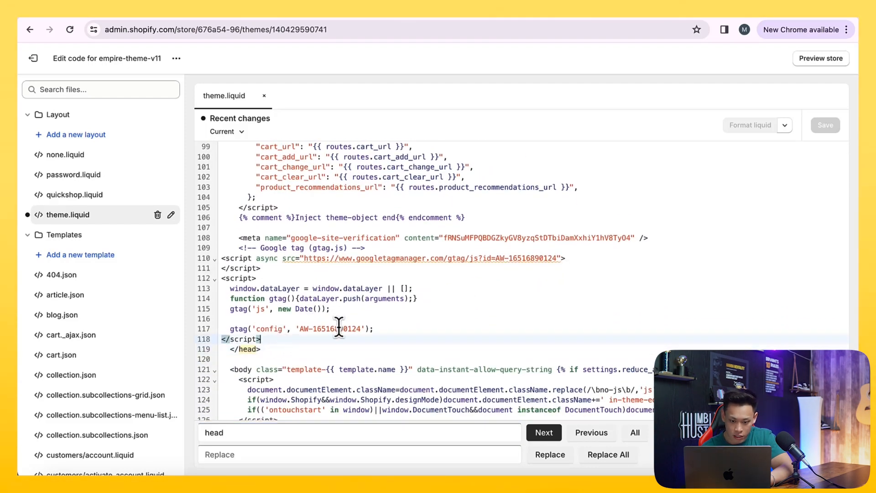
pyautogui.moveTo(365, 328); pyautogui.dragTo(261, 269)
pyautogui.click(267, 338)
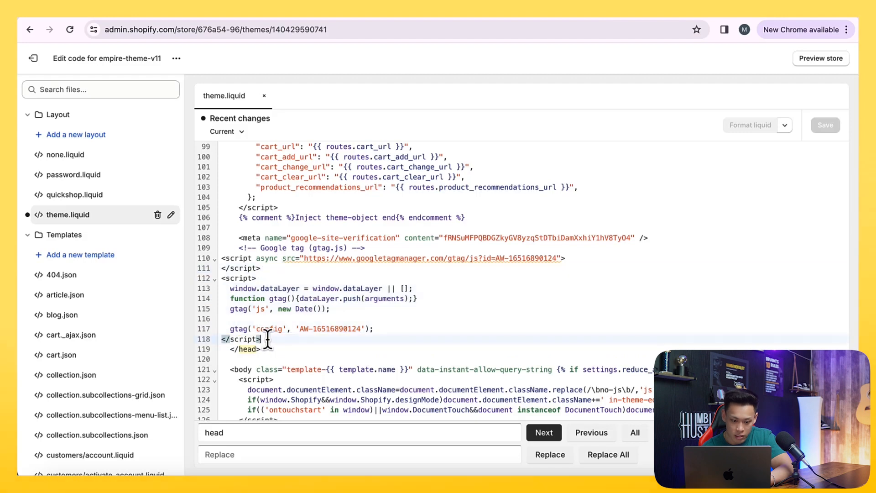
pyautogui.press('Return')
pyautogui.press('super+v')
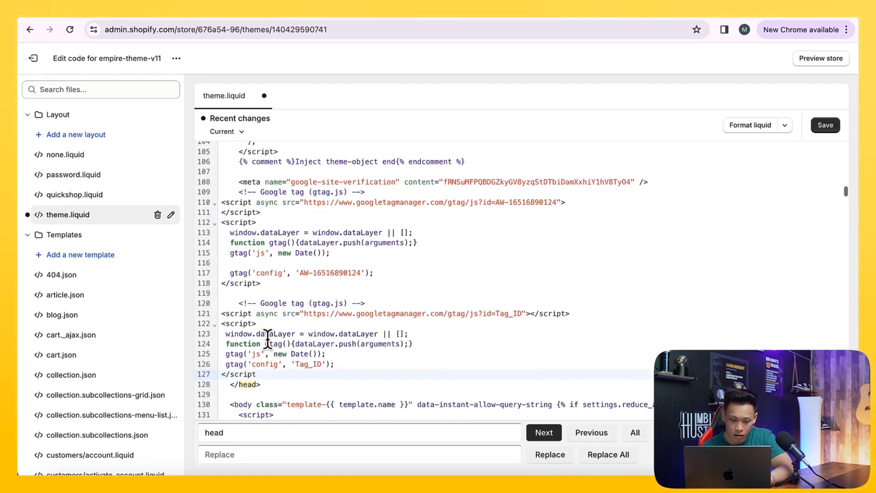
pyautogui.click(315, 353)
pyautogui.doubleClick(319, 354)
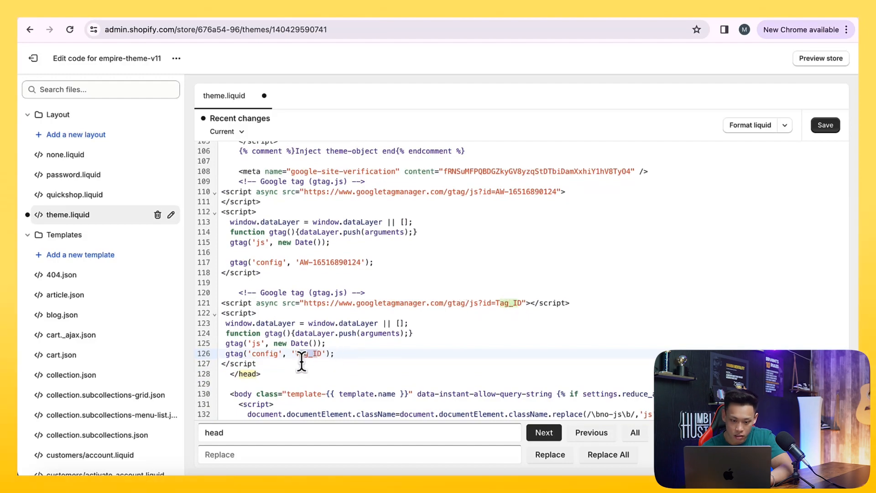
pyautogui.press('super+z')
pyautogui.click(217, 9)
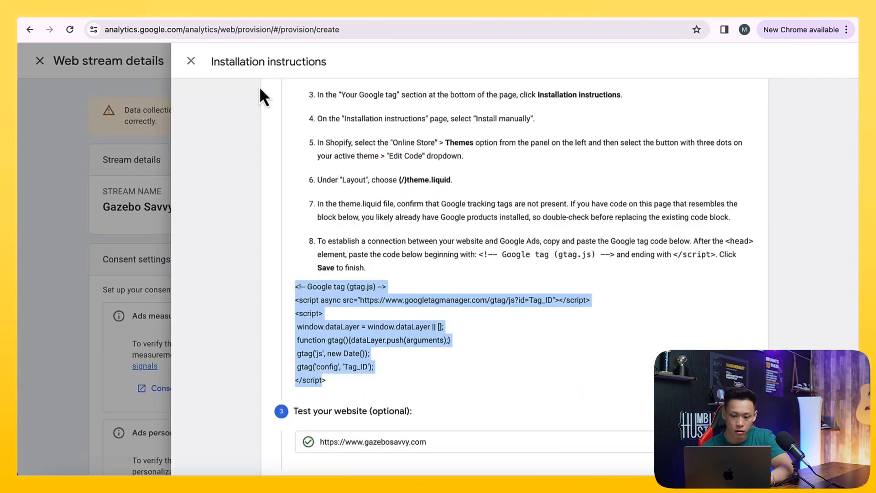
pyautogui.scroll(-1, 352, 298)
pyautogui.scroll(10, 637, 393)
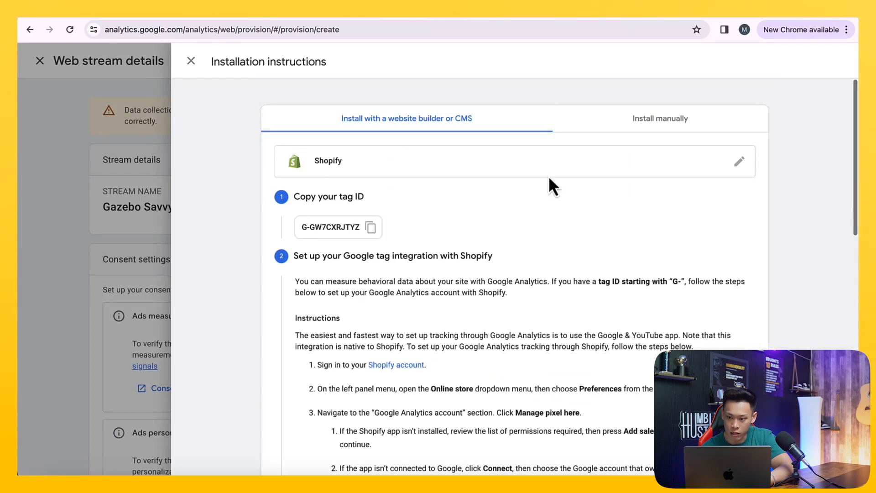
pyautogui.click(619, 124)
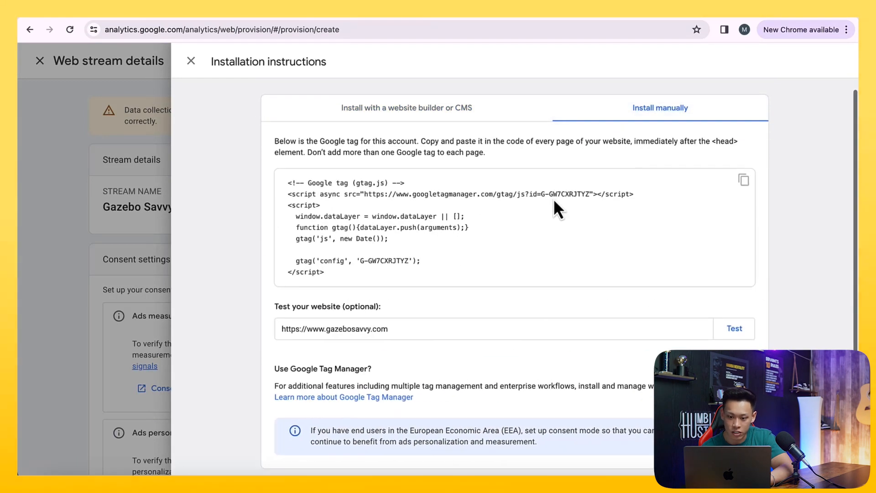
pyautogui.click(725, 330)
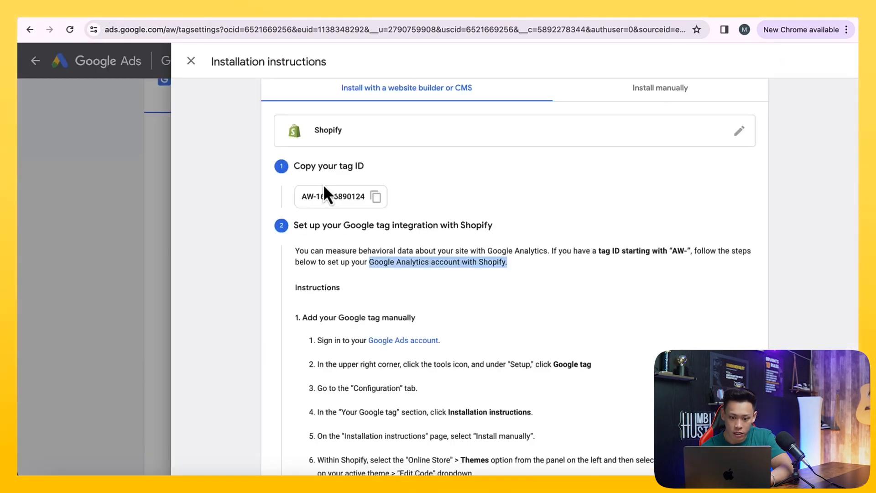
# - Examine the Shopify installation instructions for the Google Ads tag, including the Configuration and Your Google tag steps
pyautogui.scroll(-2, 324, 188)
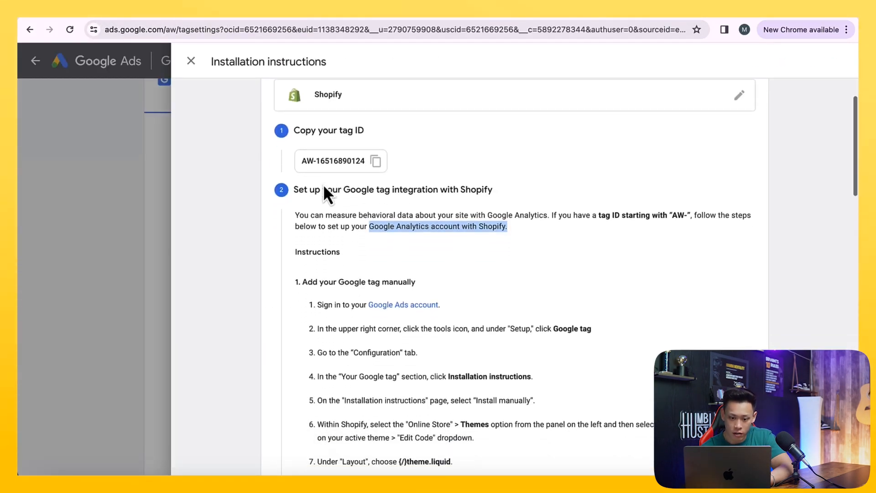
pyautogui.scroll(-10, 328, 221)
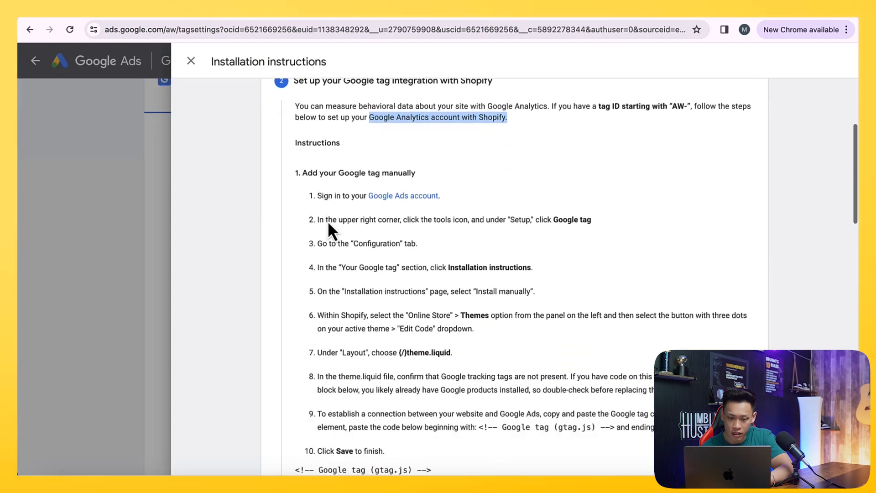
pyautogui.scroll(-4, 328, 220)
pyautogui.scroll(12, 328, 221)
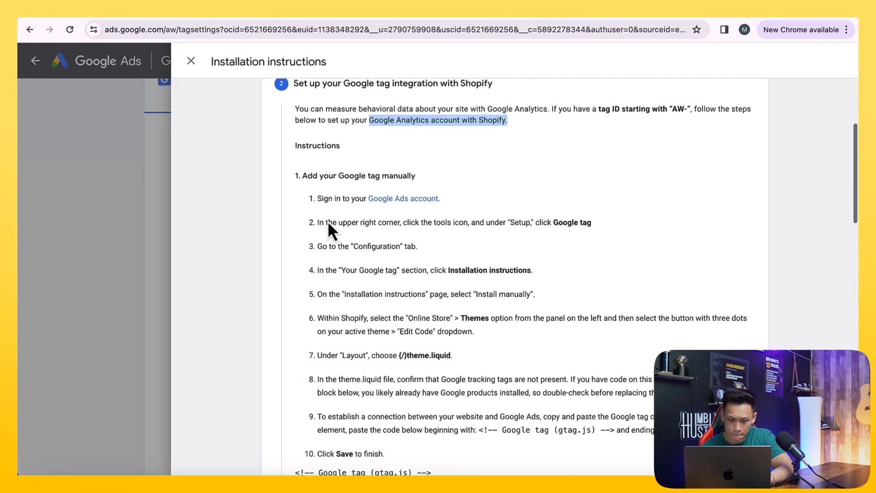
pyautogui.scroll(-1, 327, 220)
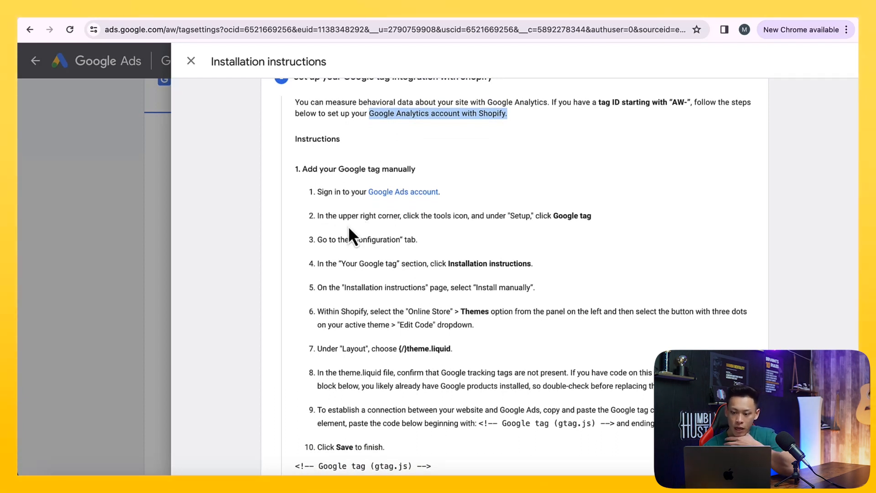
pyautogui.moveTo(359, 240); pyautogui.dragTo(390, 240)
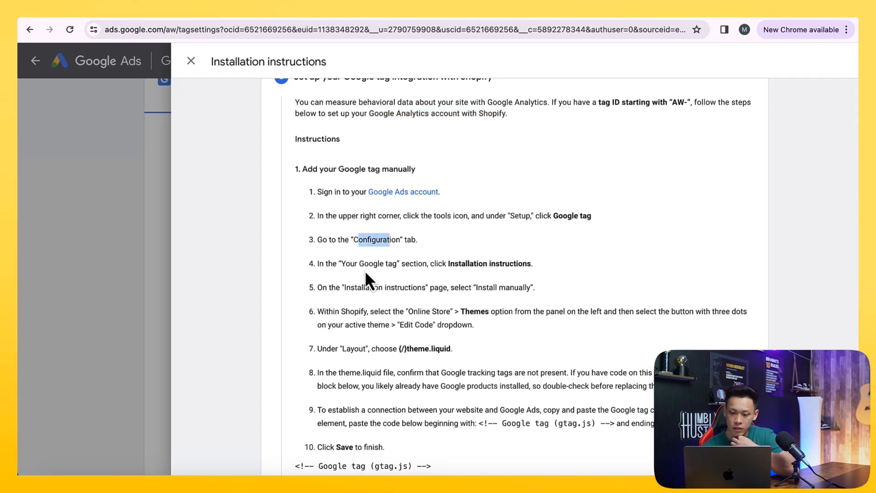
pyautogui.moveTo(365, 272); pyautogui.dragTo(458, 274)
pyautogui.scroll(8, 402, 298)
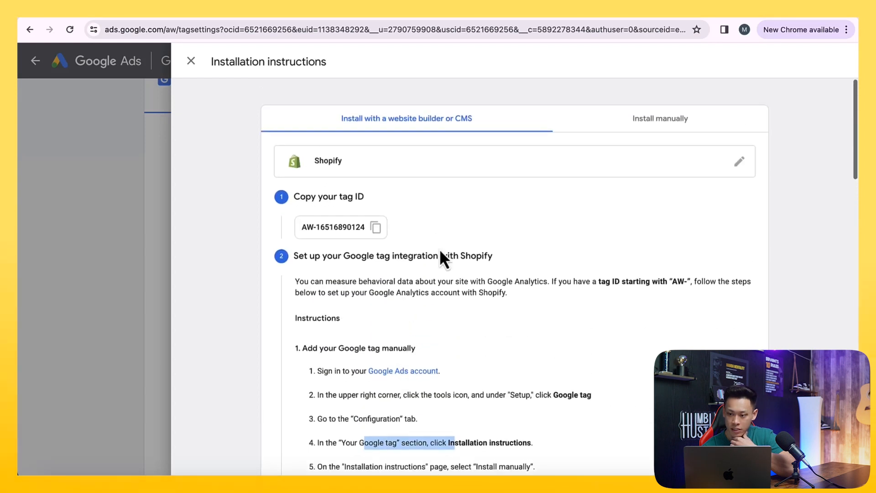
pyautogui.click(623, 118)
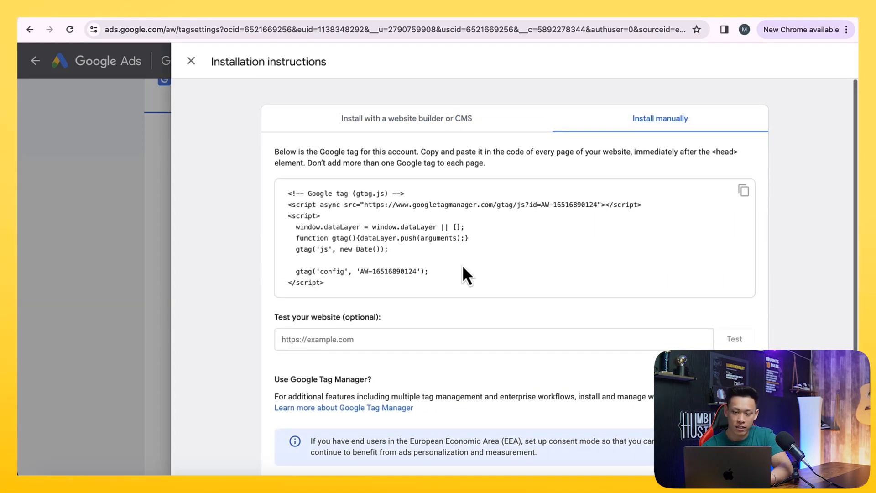
pyautogui.click(599, 329)
pyautogui.write('www.gazebosav')
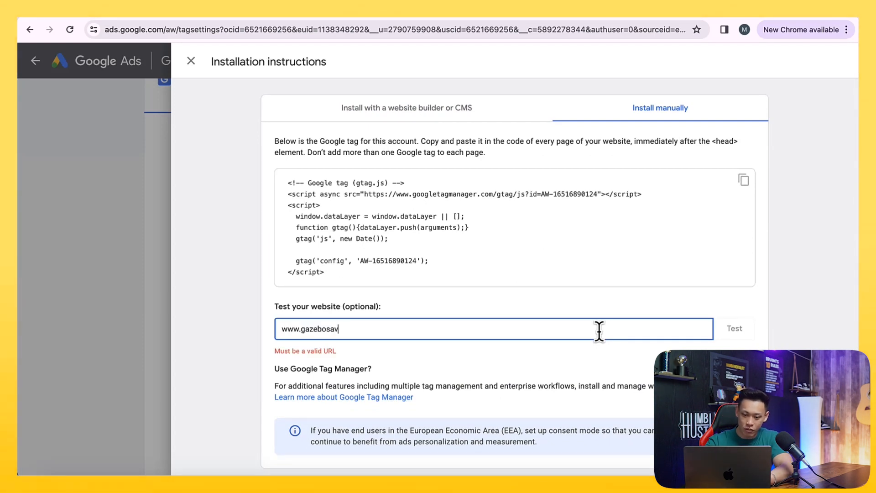
pyautogui.click(739, 328)
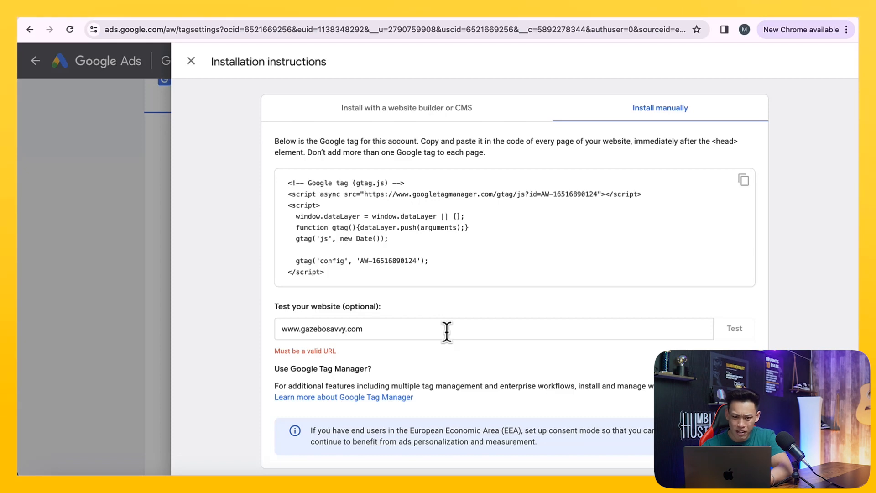
pyautogui.press('super+t')
pyautogui.write('gazebosavvy.com')
pyautogui.press('super+a')
pyautogui.press('super+c')
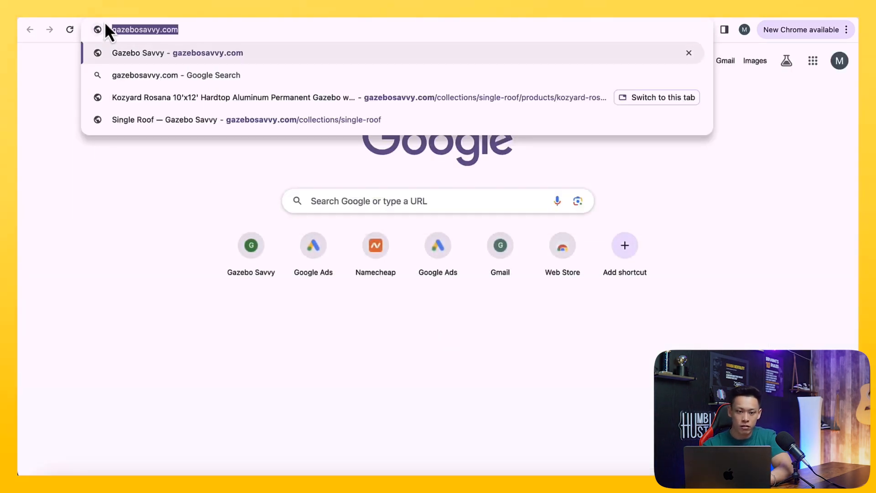
pyautogui.press('super+w')
pyautogui.tripleClick(364, 329)
pyautogui.press('super+v')
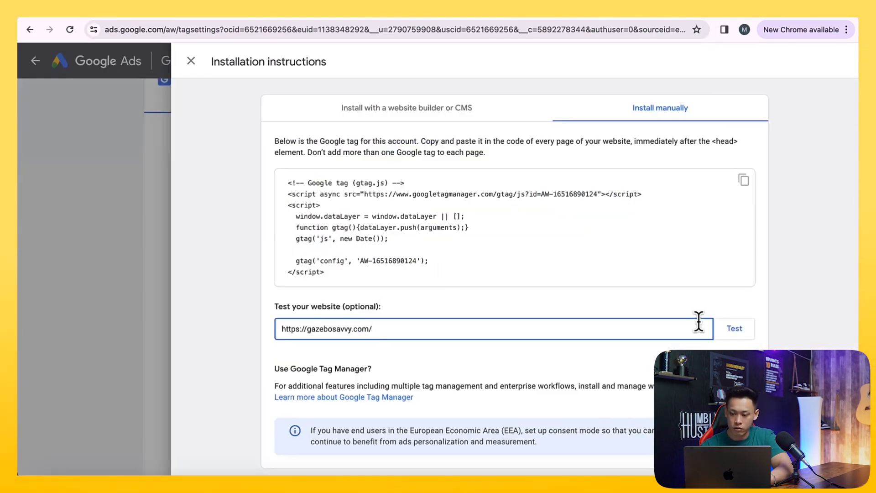
pyautogui.click(736, 328)
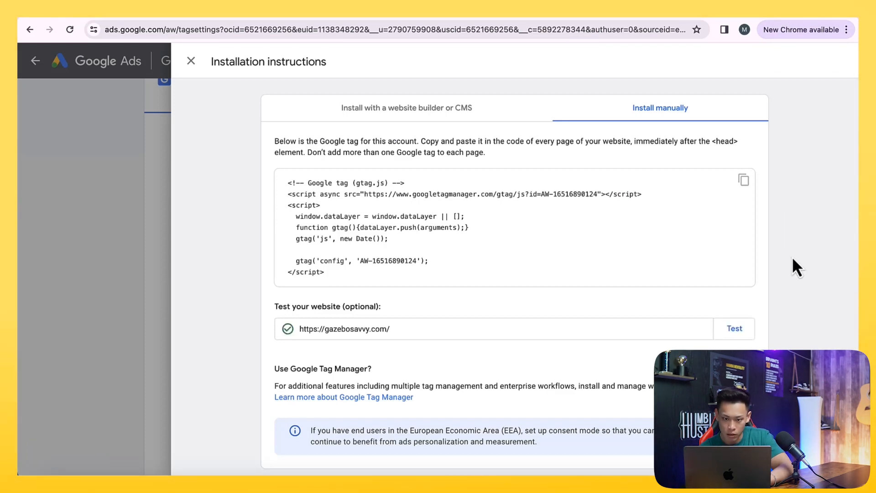
# - Compare the Google Ads gtag.js snippet with the Google tag code in theme.liquid and review the Shopify installation instructions
pyautogui.moveTo(439, 281); pyautogui.dragTo(279, 183)
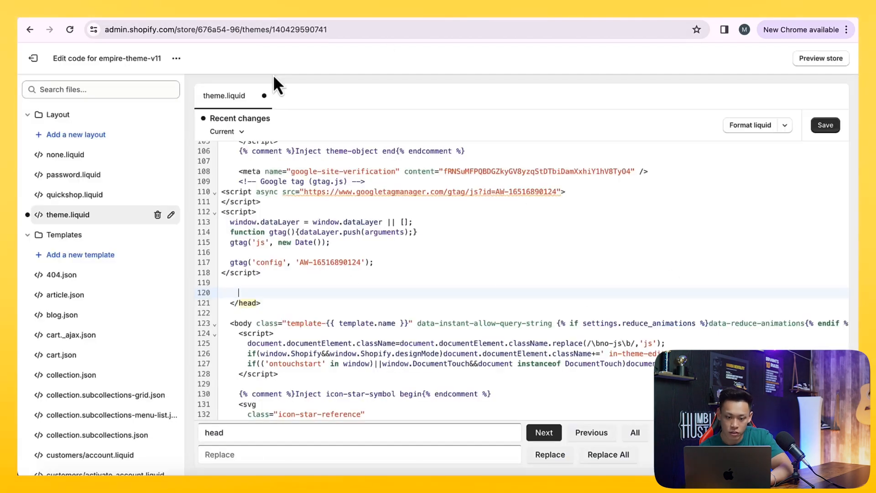
pyautogui.scroll(1, 315, 195)
pyautogui.moveTo(261, 297); pyautogui.dragTo(230, 208)
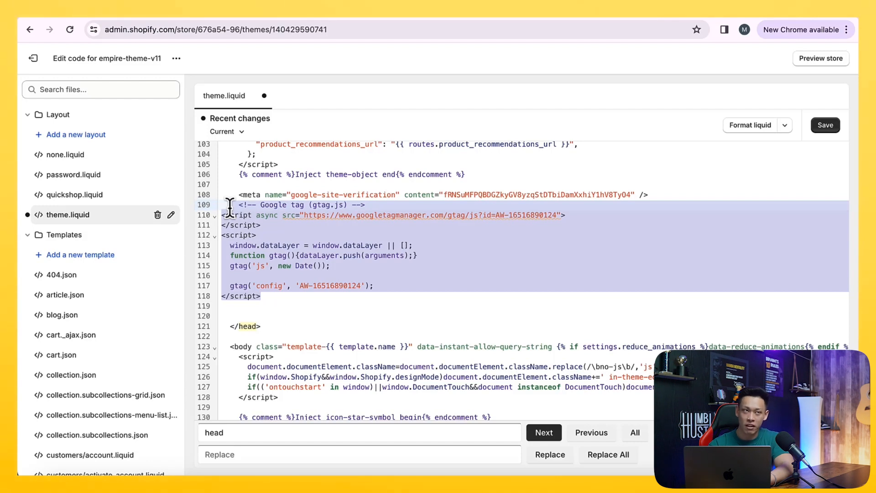
pyautogui.click(96, 16)
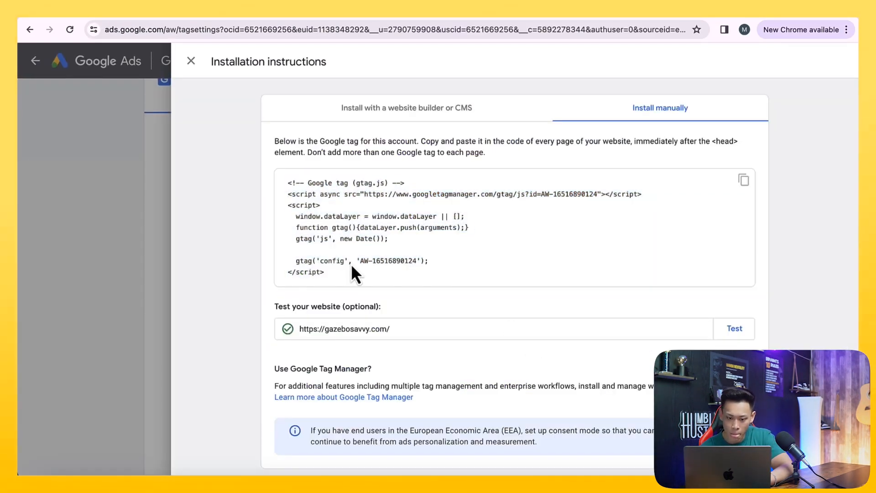
pyautogui.moveTo(339, 271); pyautogui.dragTo(281, 183)
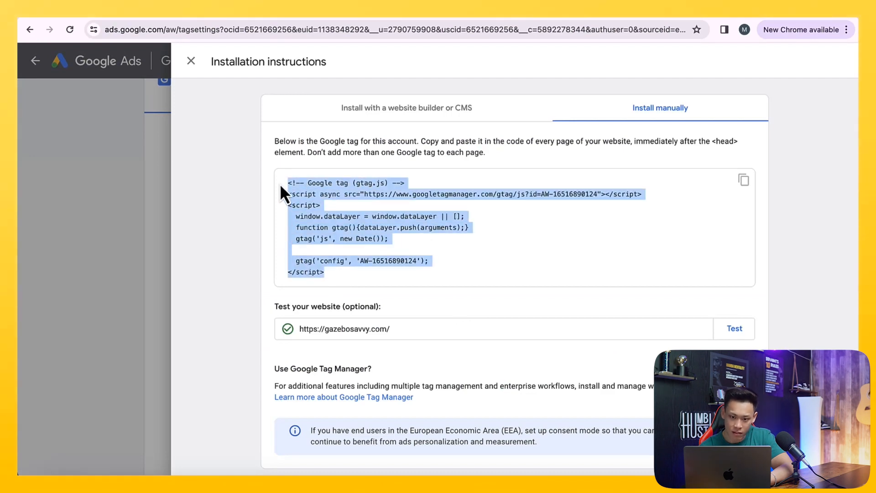
pyautogui.click(392, 113)
pyautogui.scroll(-1, 407, 184)
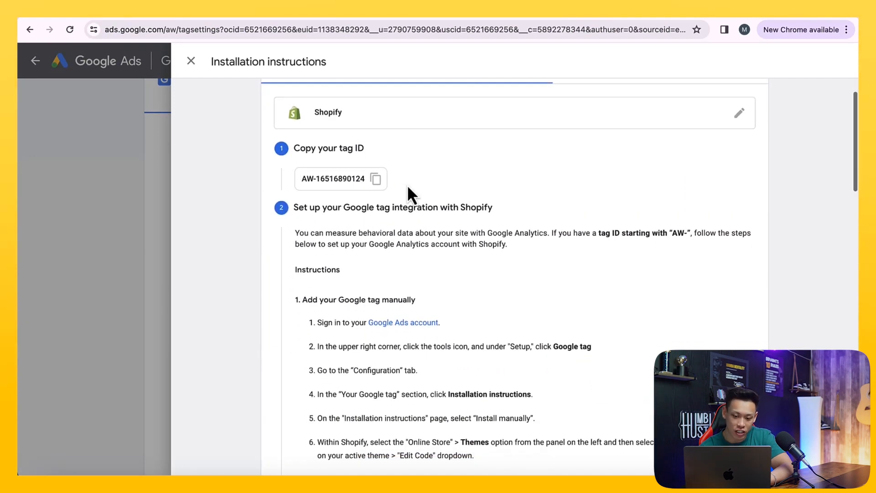
pyautogui.scroll(-10, 407, 185)
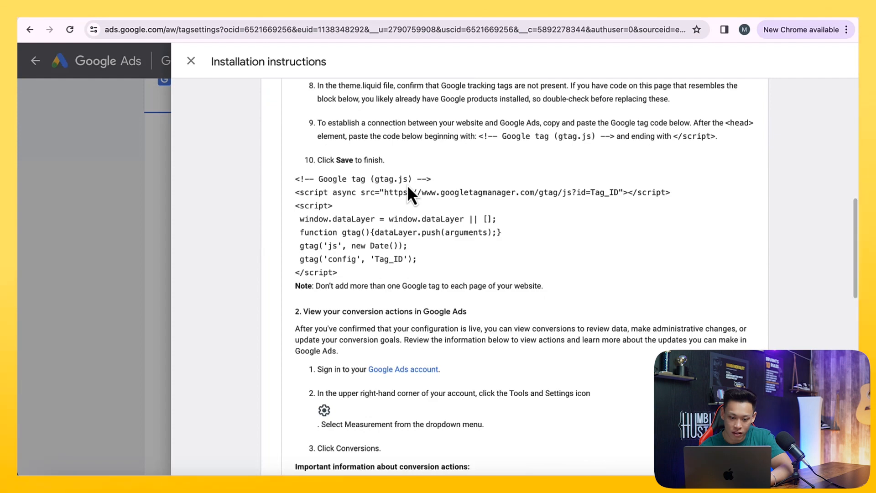
pyautogui.scroll(10, 407, 184)
pyautogui.click(621, 109)
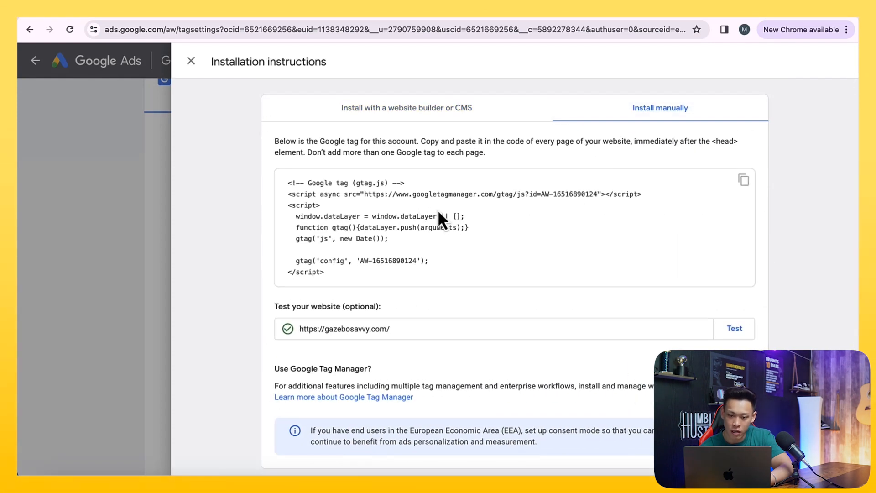
# - Copy the Google Ads gtag.js snippet, paste it before the closing head tag in theme.liquid, and undo the paste
pyautogui.moveTo(327, 272); pyautogui.dragTo(286, 179)
pyautogui.press('super+c')
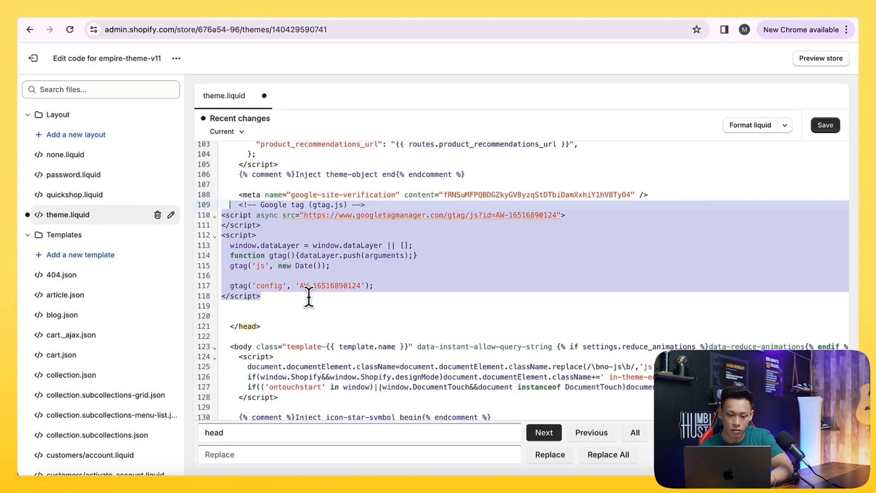
pyautogui.click(263, 314)
pyautogui.press('super+v')
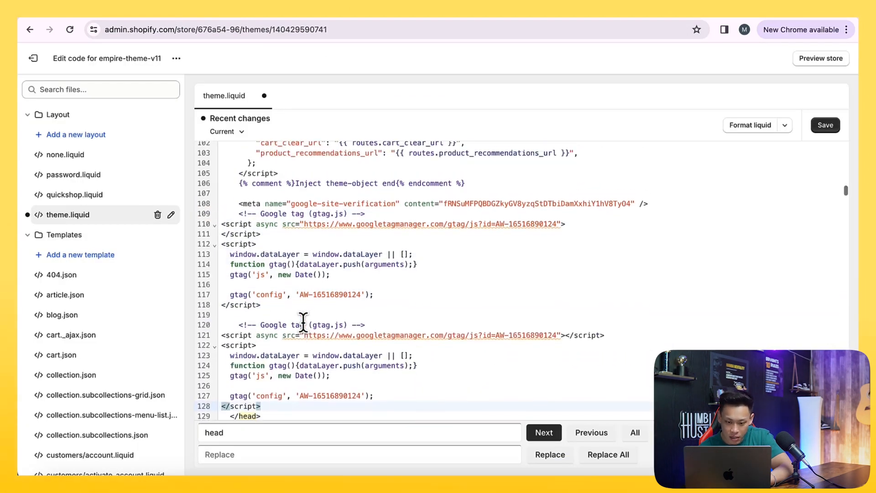
pyautogui.press('super+z')
pyautogui.scroll(2, 317, 343)
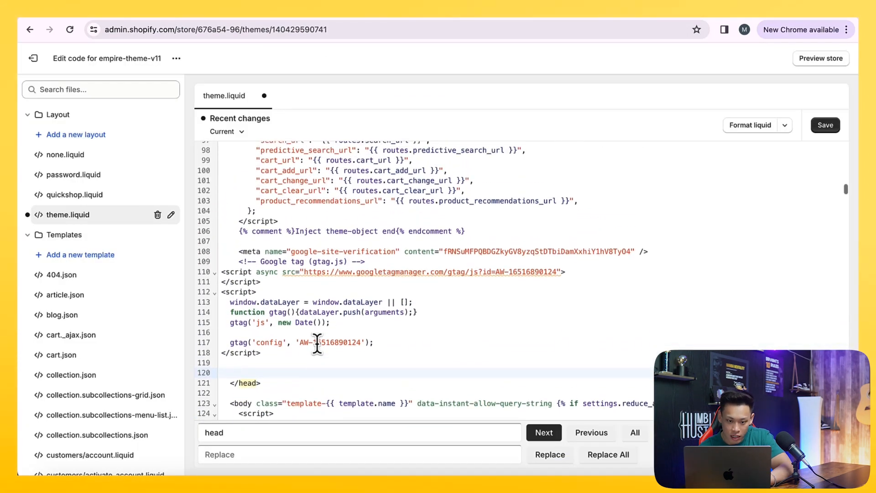
# - Search theme.liquid for "analytics" and check the manual installation code in Google Analytics
pyautogui.scroll(1, 318, 302)
pyautogui.click(348, 318)
pyautogui.press('super+f')
pyautogui.write('analytics')
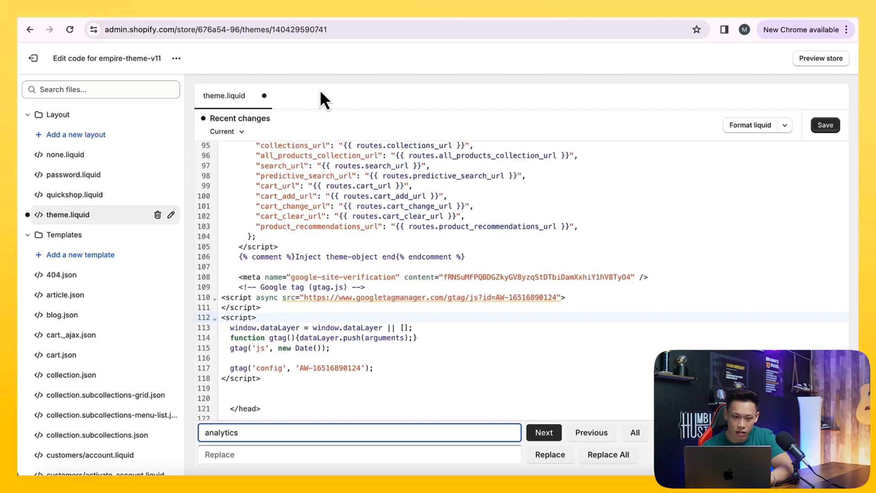
pyautogui.click(157, 9)
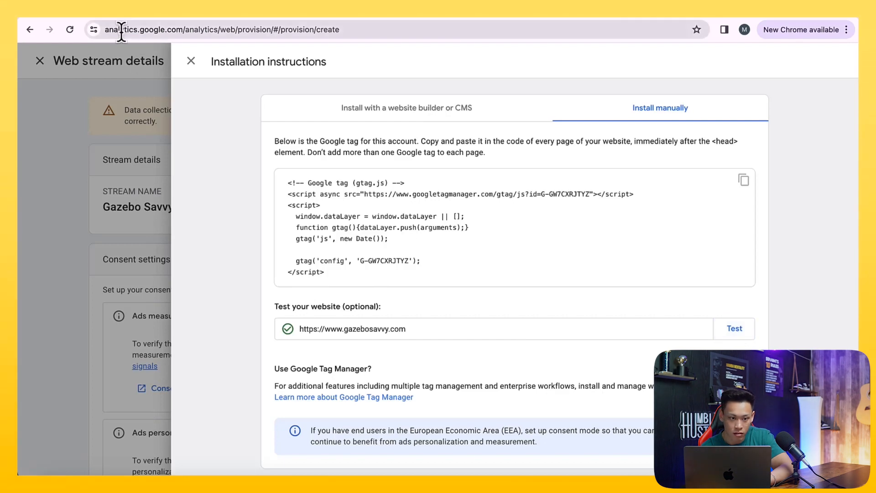
# - Switch to Google Ads, open the Google tag configuration, and check the tag's detection status for the Gazebo Savvy destination
pyautogui.click(103, 9)
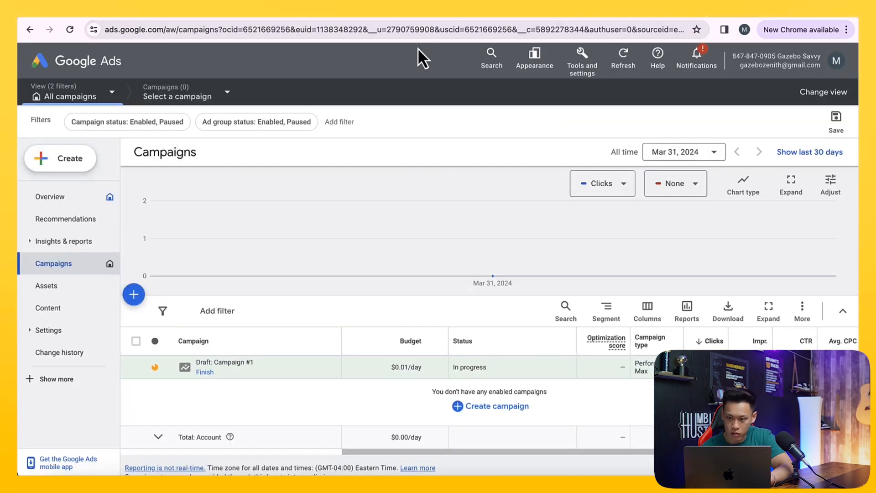
pyautogui.click(581, 63)
pyautogui.click(598, 242)
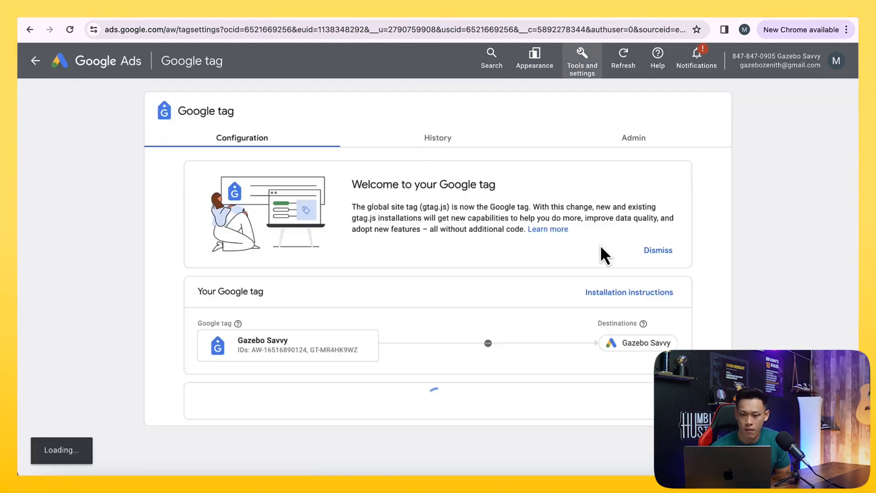
pyautogui.scroll(-2, 550, 250)
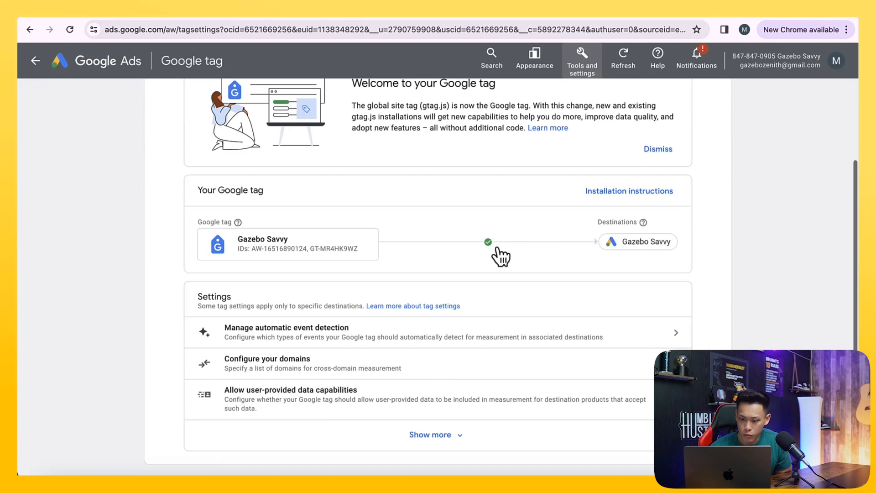
pyautogui.moveTo(487, 244)
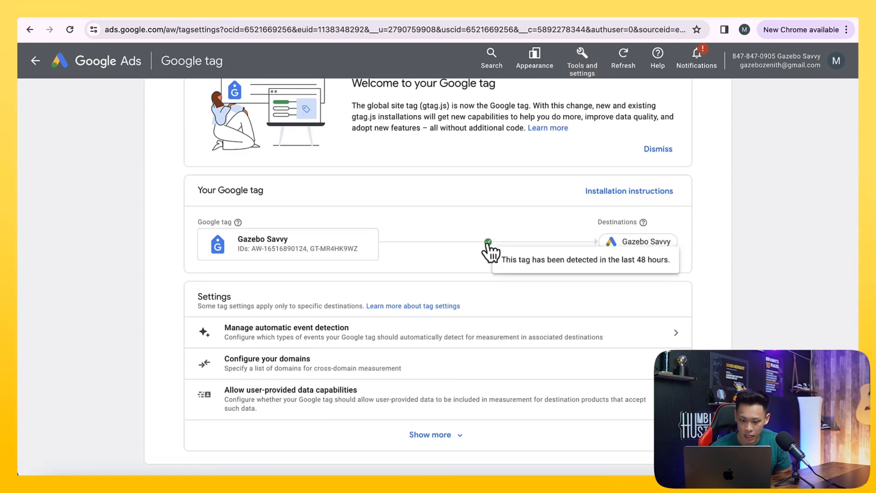
pyautogui.scroll(3, 487, 251)
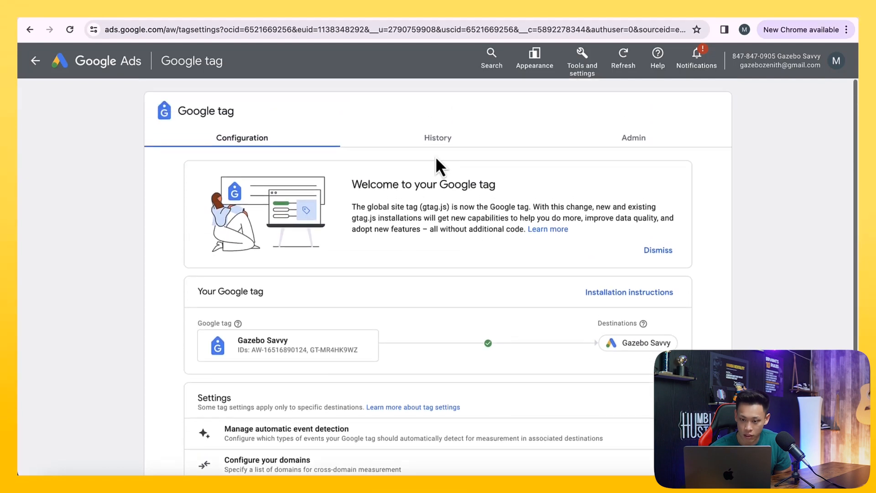
# - Review the Google tag's history, admin options and tag management details, including its tag IDs and destinations
pyautogui.click(466, 143)
pyautogui.click(623, 143)
pyautogui.scroll(-1, 550, 181)
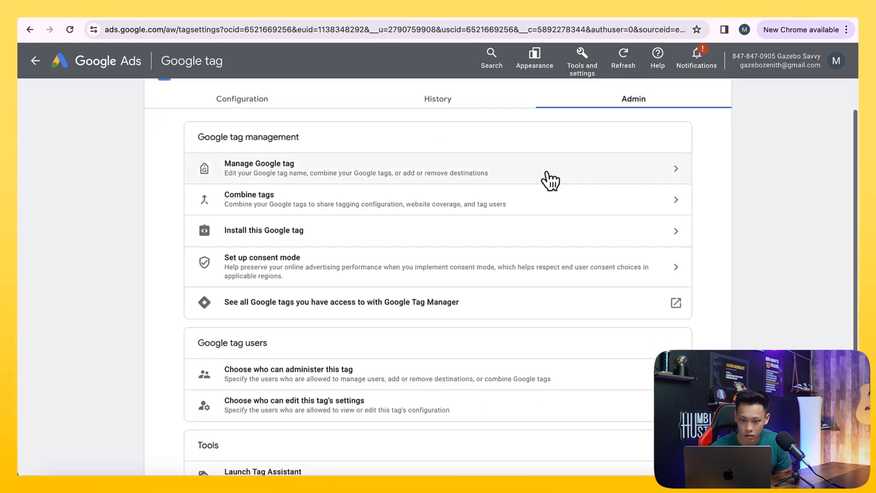
pyautogui.click(547, 172)
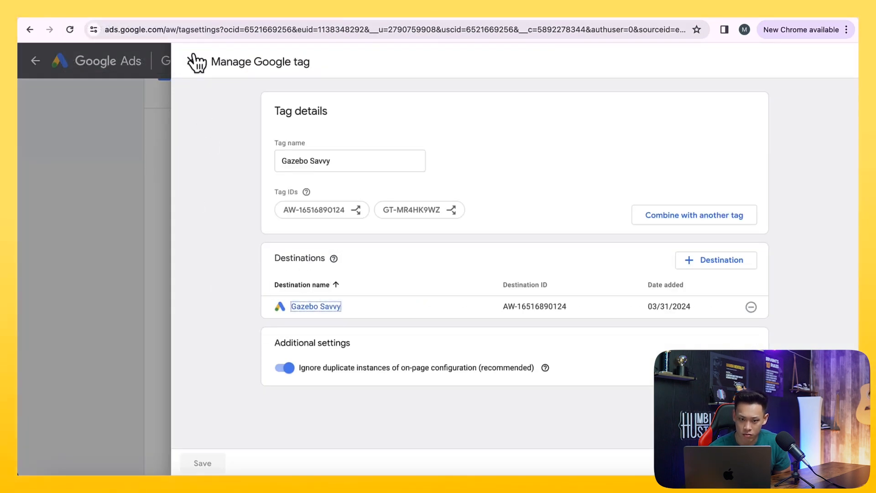
pyautogui.click(196, 63)
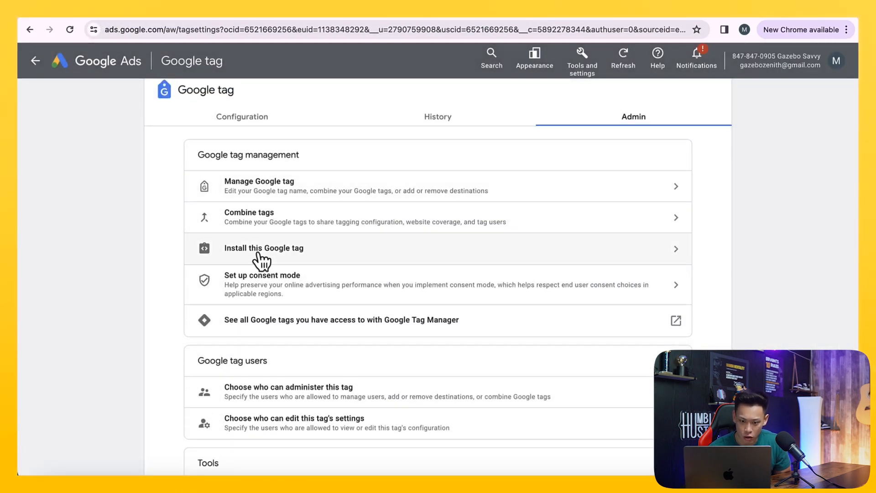
pyautogui.click(261, 261)
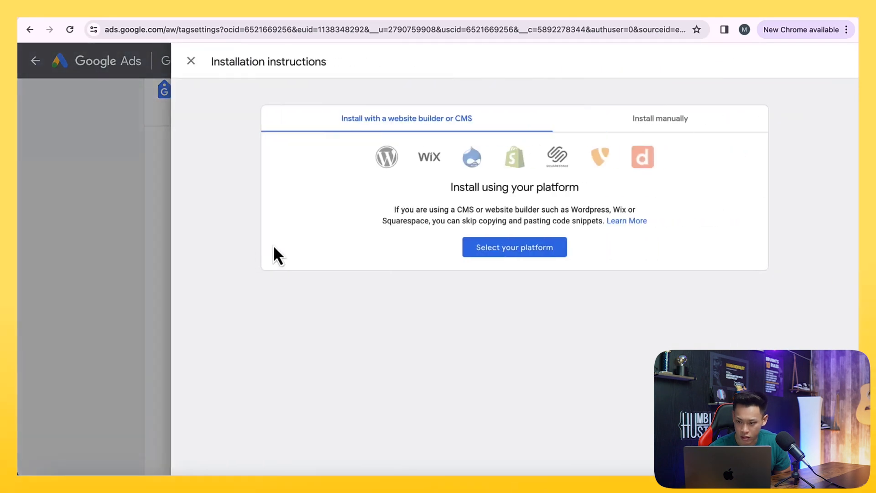
pyautogui.click(645, 128)
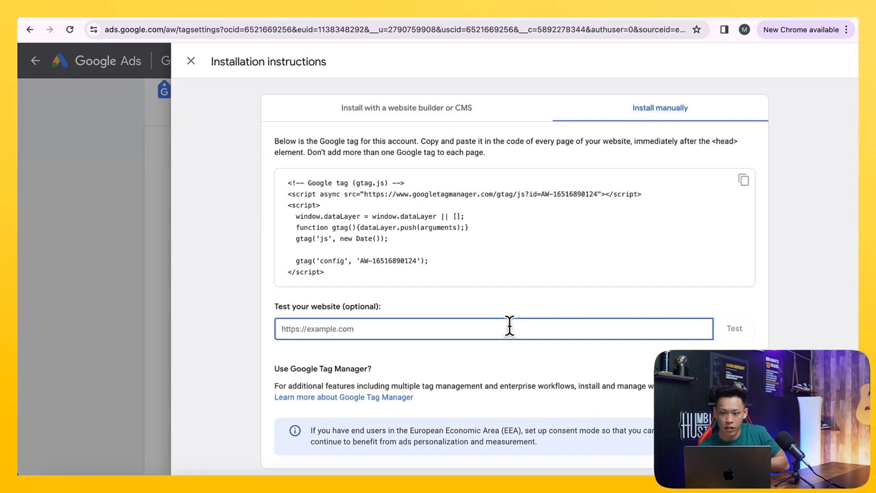
pyautogui.press('super+v')
pyautogui.press('super+z')
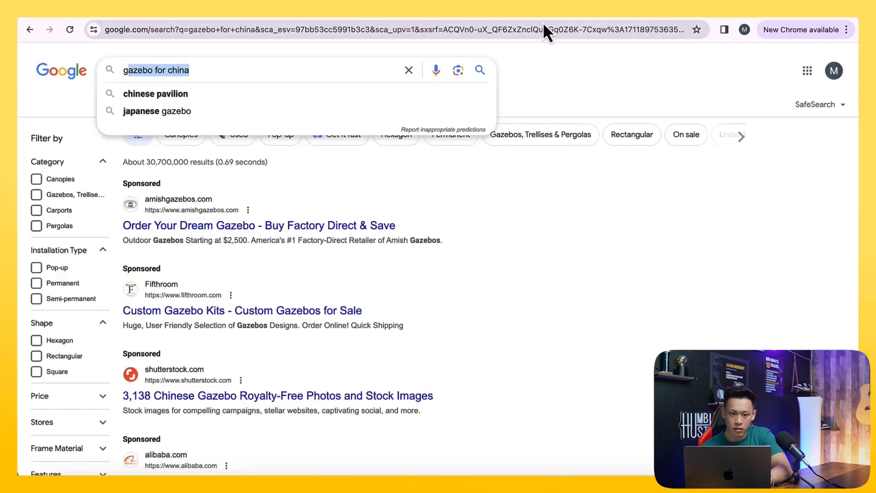
pyautogui.click(413, 21)
pyautogui.write('gazebosavvy.com')
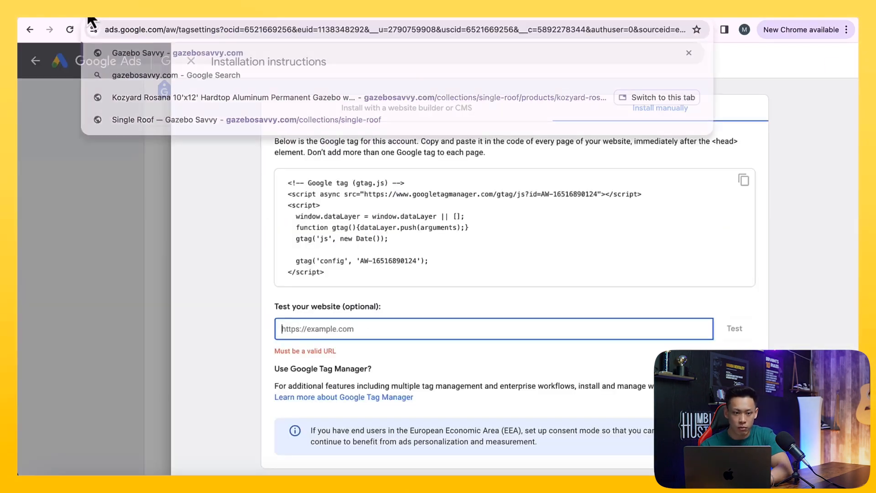
pyautogui.write('https://gazebosavvy.com/')
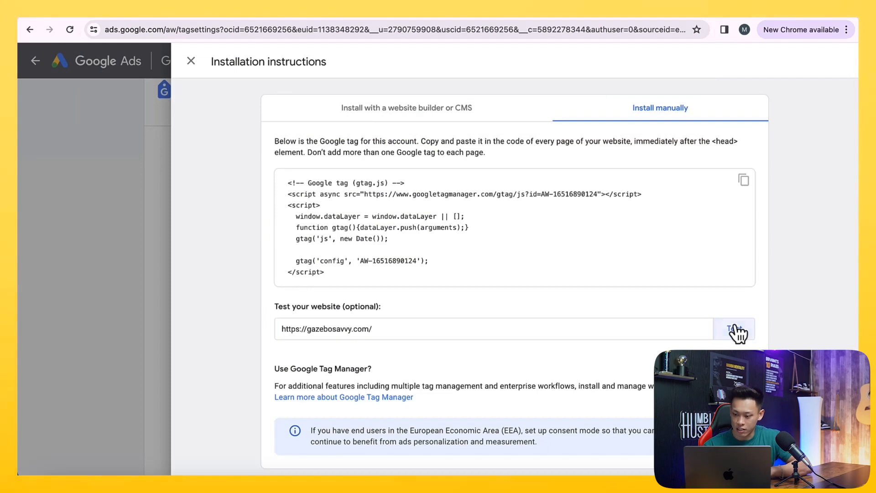
pyautogui.click(735, 329)
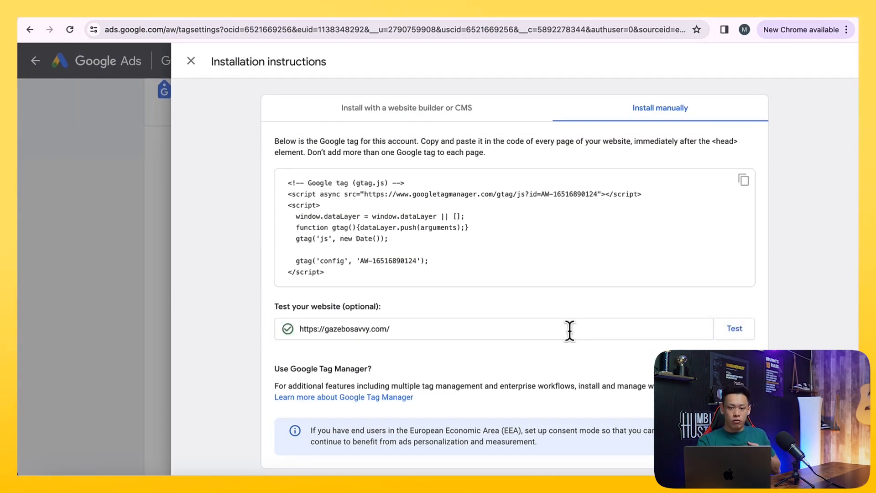
pyautogui.click(204, 11)
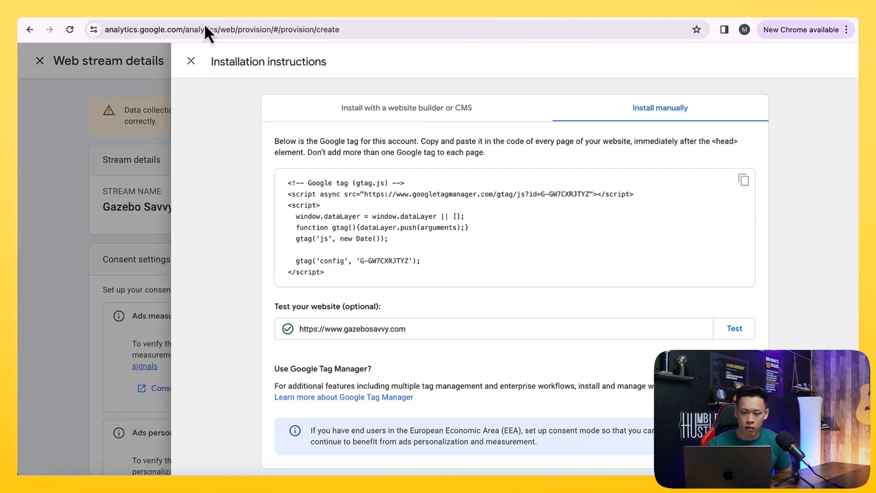
pyautogui.click(722, 330)
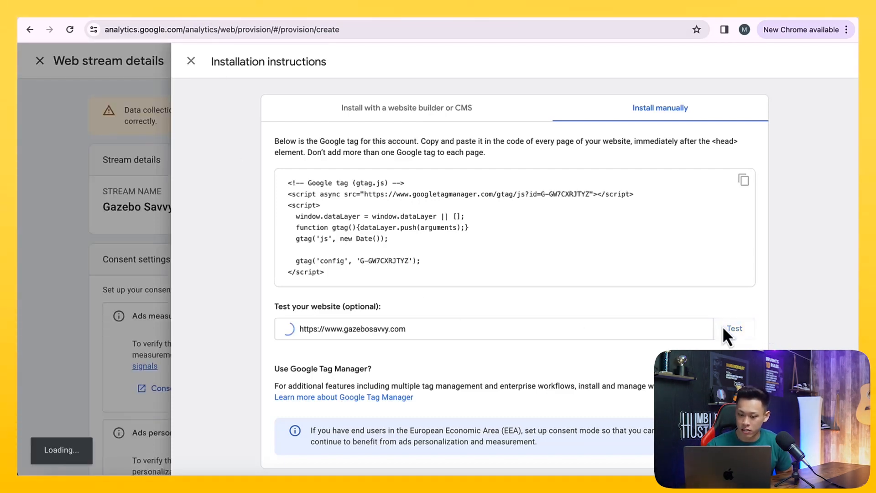
pyautogui.click(174, 305)
pyautogui.click(88, 101)
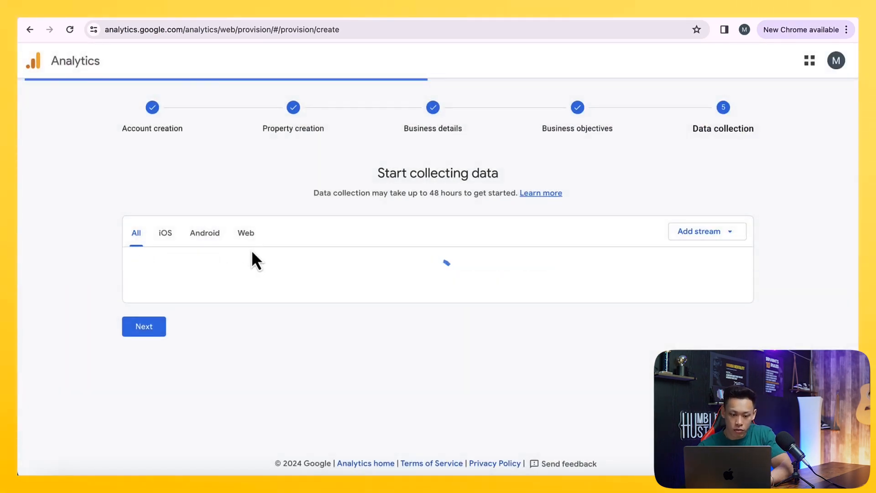
# - Finish the data collection setup, continue to the Analytics home page, and save the email communication preferences with every option unchecked
pyautogui.click(142, 305)
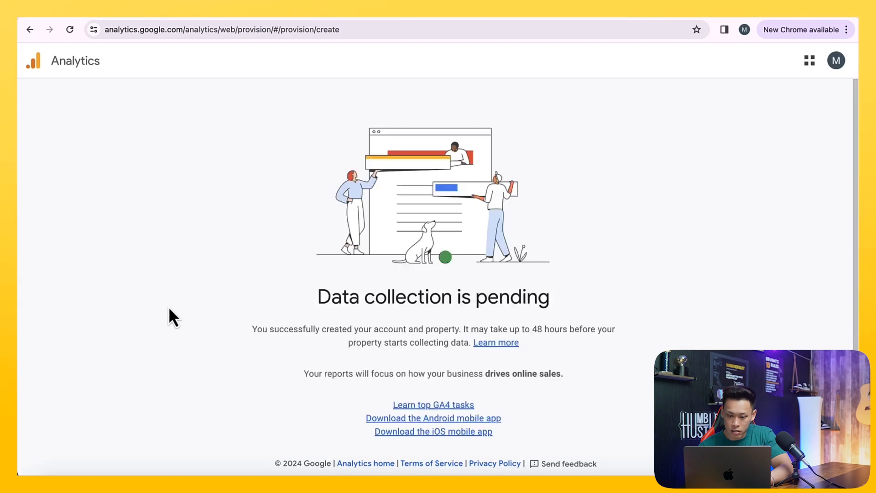
pyautogui.click(405, 442)
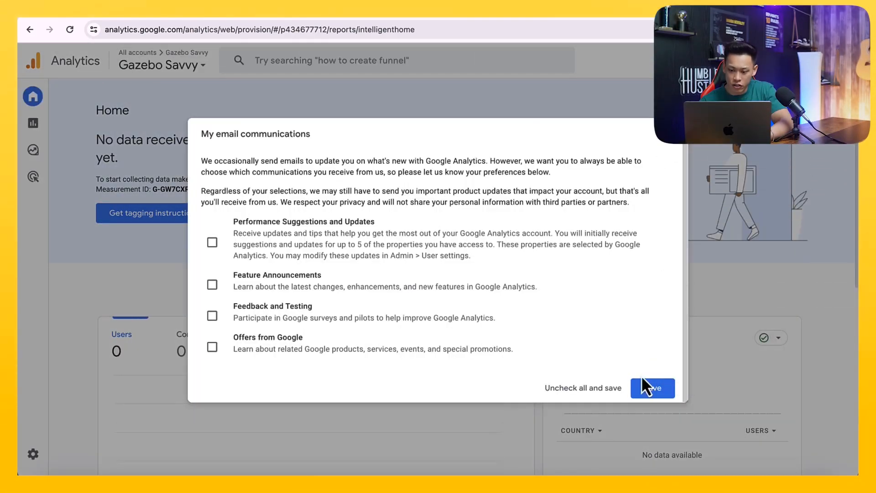
pyautogui.click(648, 388)
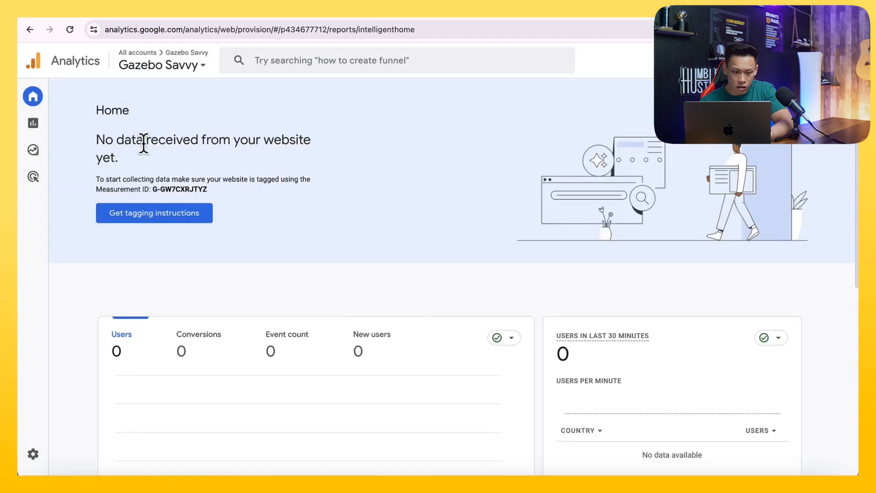
pyautogui.click(146, 214)
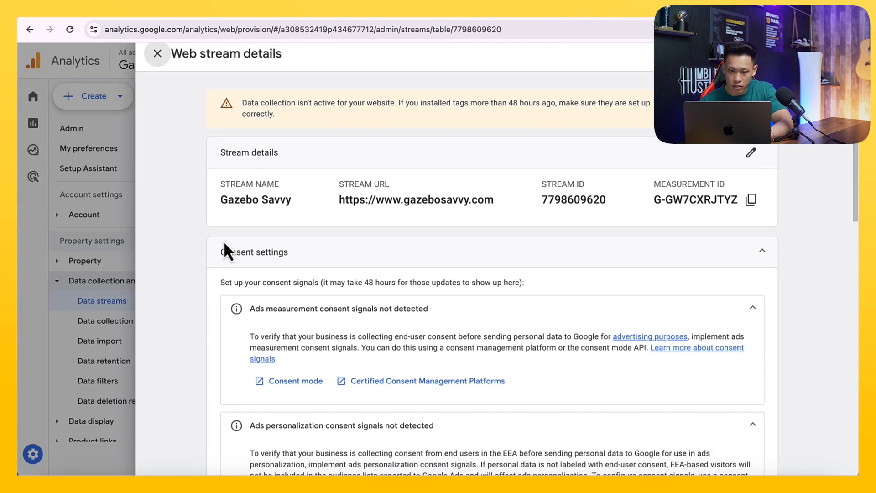
pyautogui.scroll(-10, 225, 250)
pyautogui.scroll(10, 225, 249)
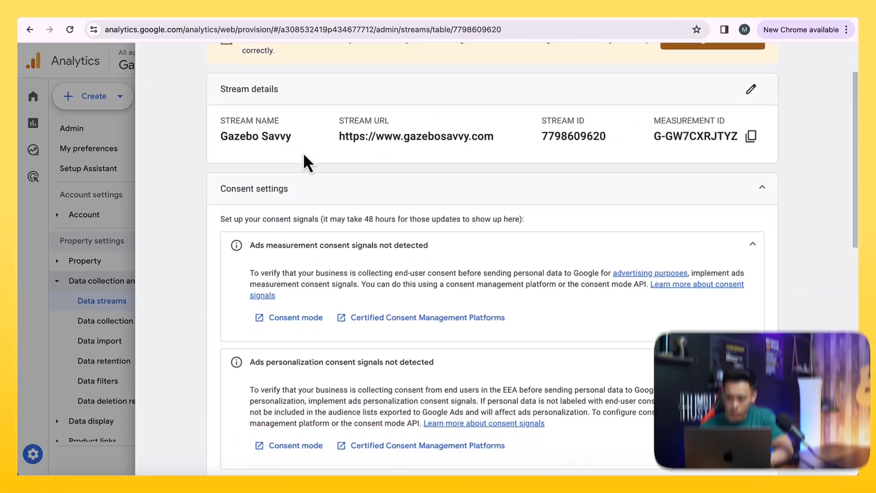
pyautogui.moveTo(318, 99); pyautogui.dragTo(409, 99)
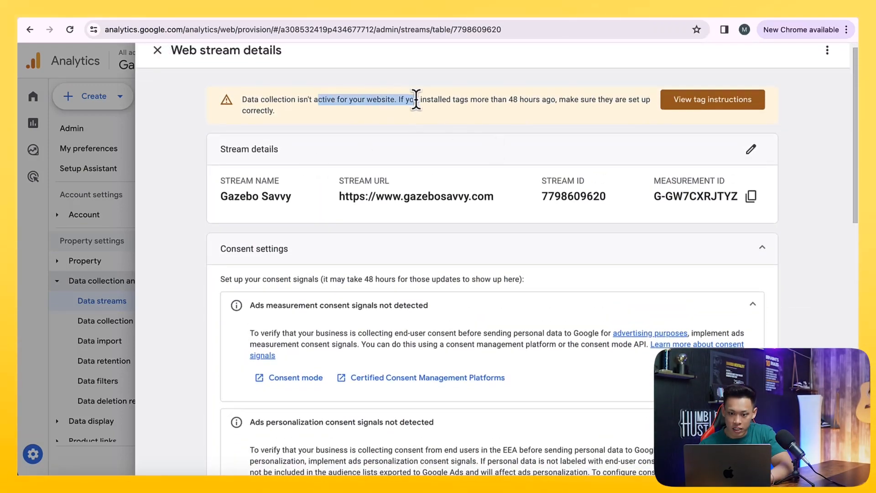
pyautogui.click(440, 103)
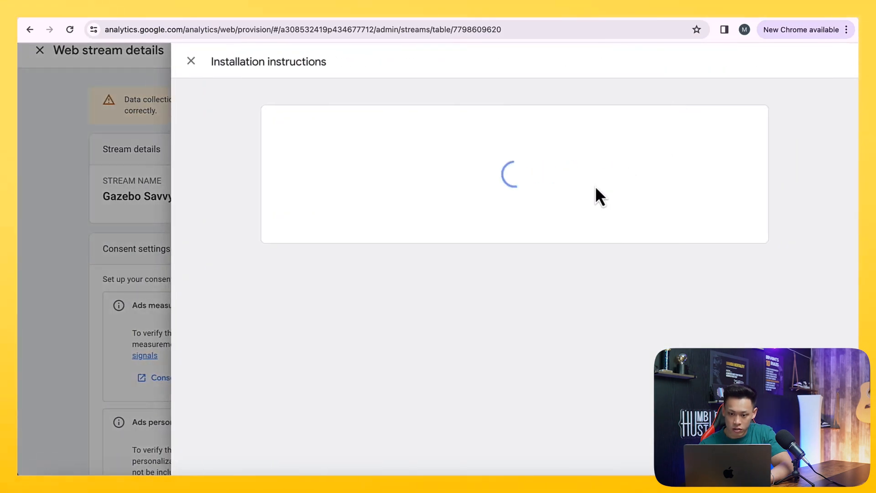
pyautogui.click(664, 123)
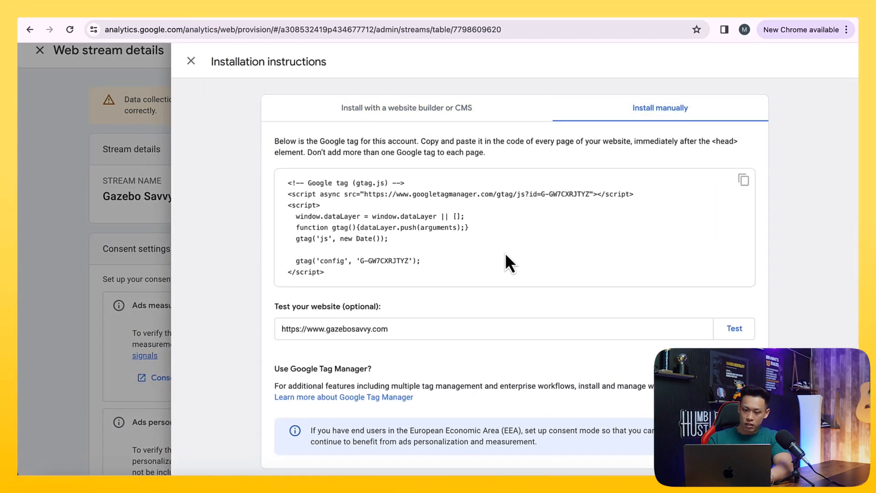
pyautogui.click(736, 330)
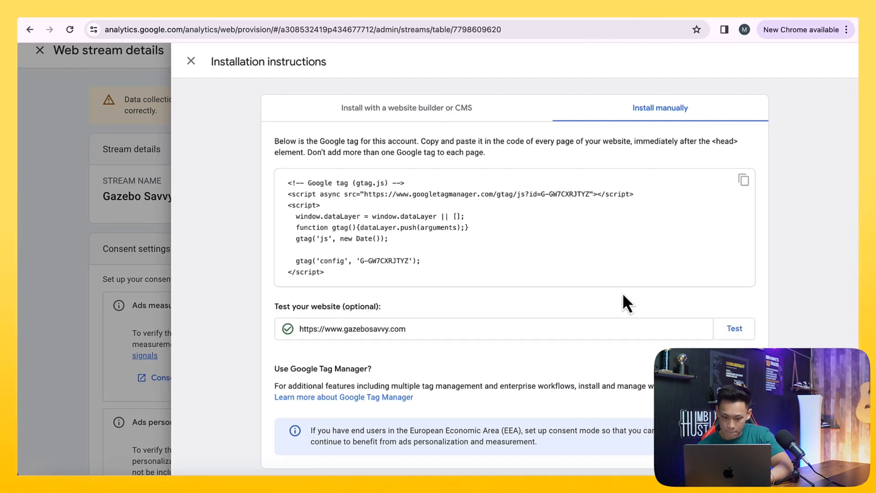
# - Close the installation instructions and stream details, and return to the Gazebo Savvy property's home page
pyautogui.click(115, 161)
pyautogui.click(96, 114)
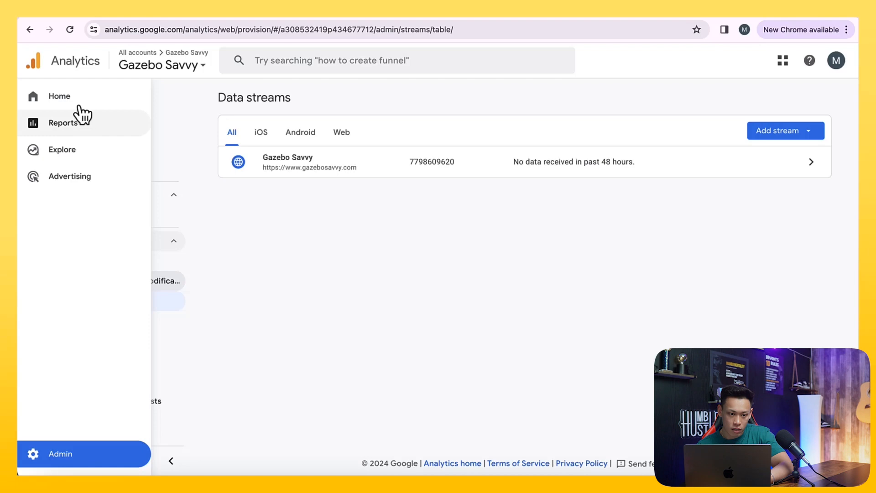
pyautogui.click(81, 116)
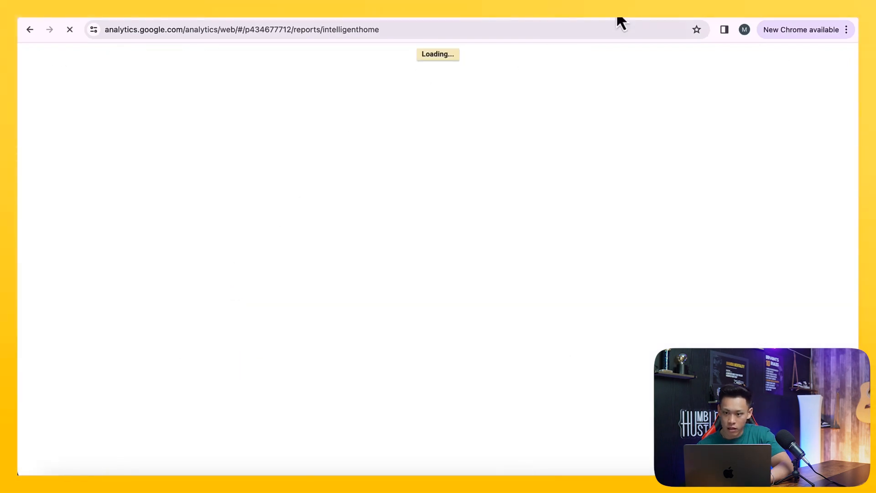
# - Switch to the Google search tab and load the gazebosavvy.com storefront
pyautogui.click(563, 23)
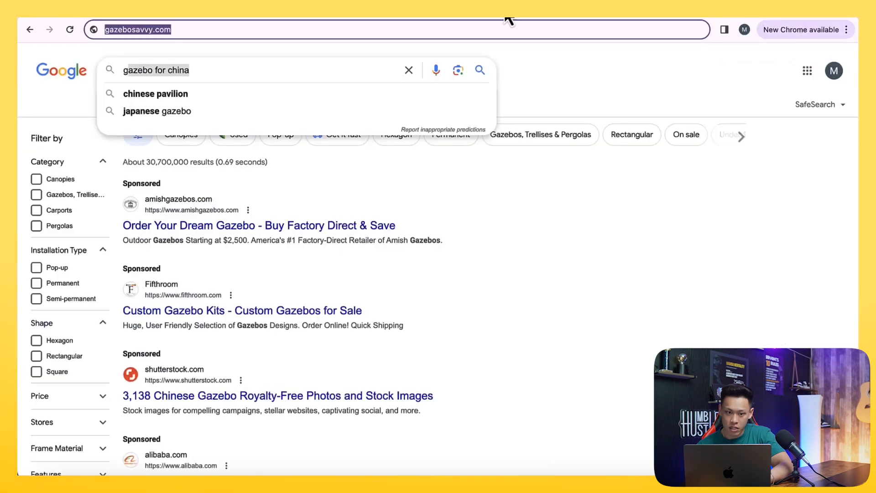
pyautogui.write('gaz')
pyautogui.press('Return')
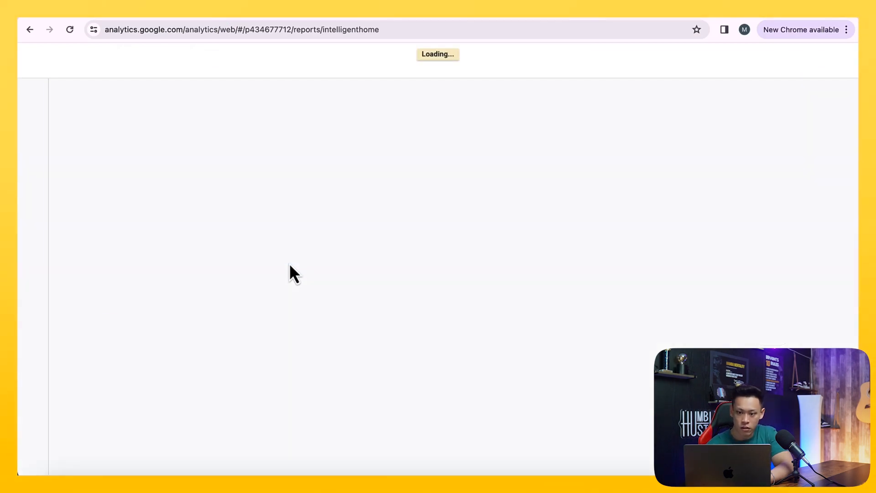
# - Reload the Analytics home page and check its overview cards for data from the website
pyautogui.scroll(-3, 290, 265)
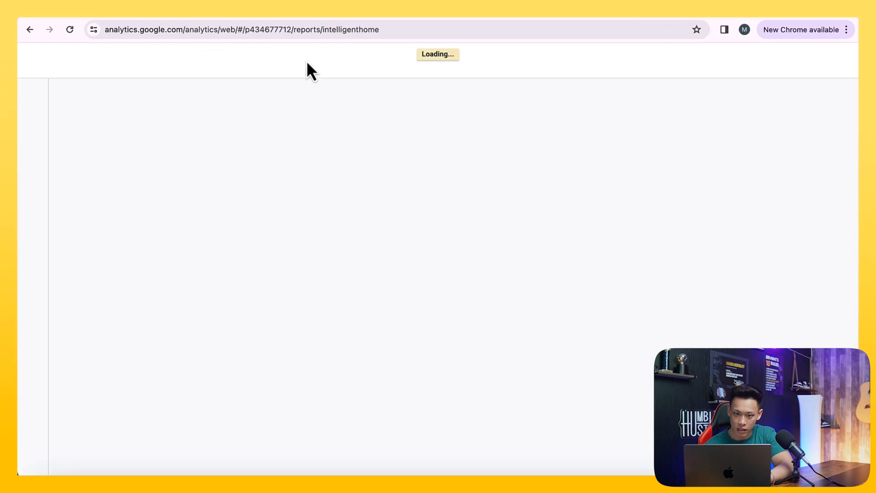
pyautogui.scroll(-4, 359, 290)
pyautogui.scroll(4, 358, 290)
pyautogui.press('super+r')
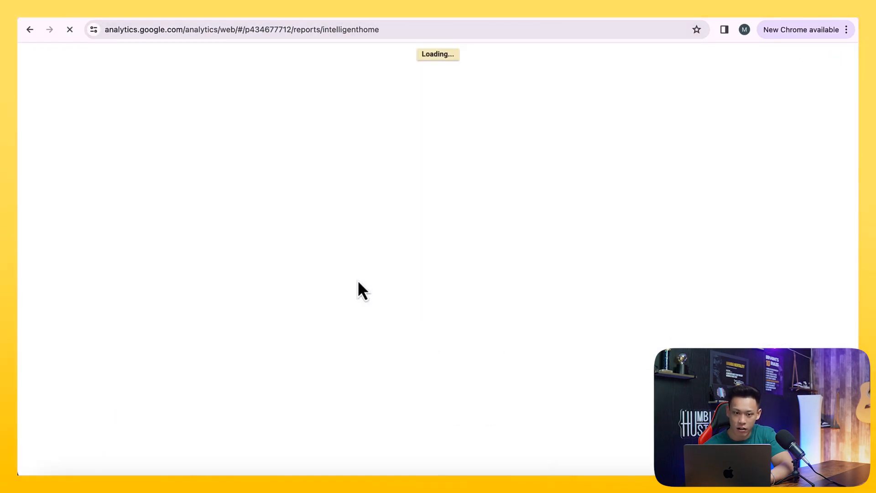
pyautogui.scroll(-1, 358, 281)
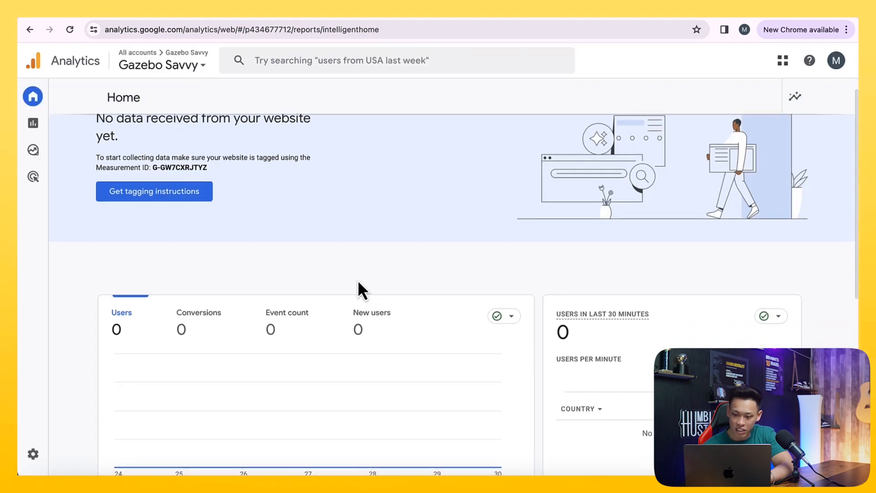
pyautogui.scroll(-7, 358, 289)
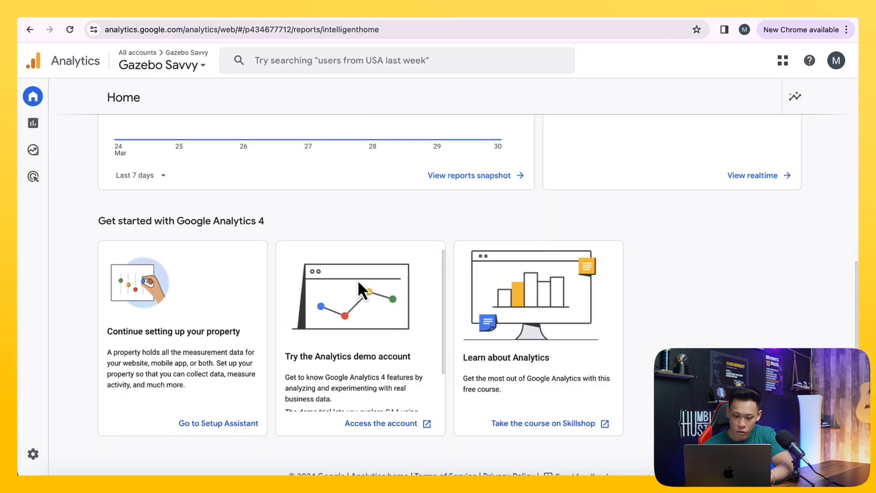
pyautogui.scroll(8, 357, 280)
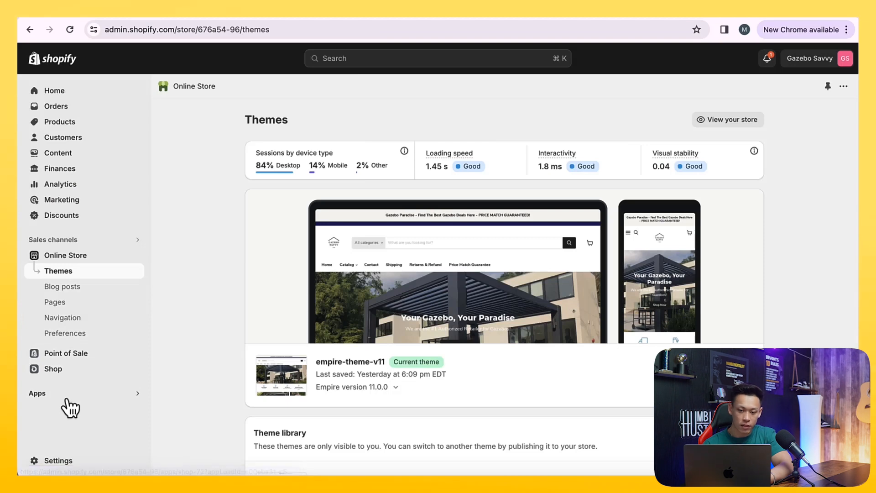
# - Switch to Shopify, open the Simprosys Google Shopping Feed app, and start its Google Analytics 4 event tracking setup
pyautogui.click(64, 395)
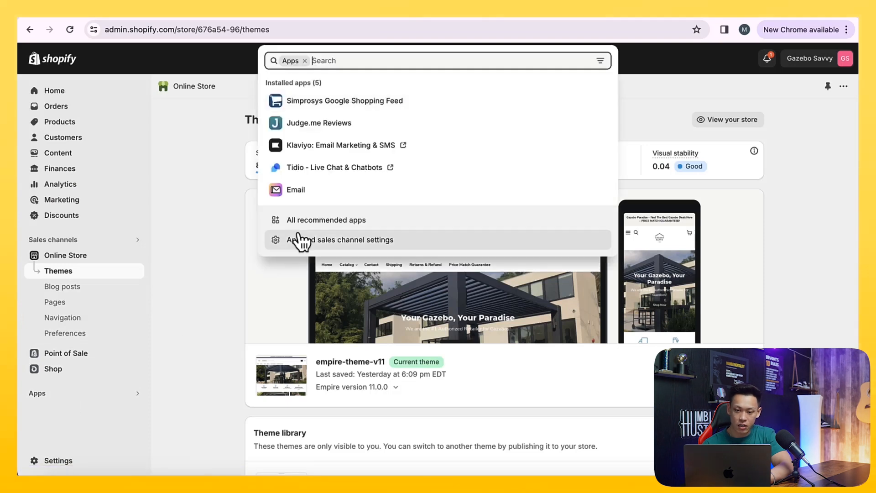
pyautogui.click(321, 108)
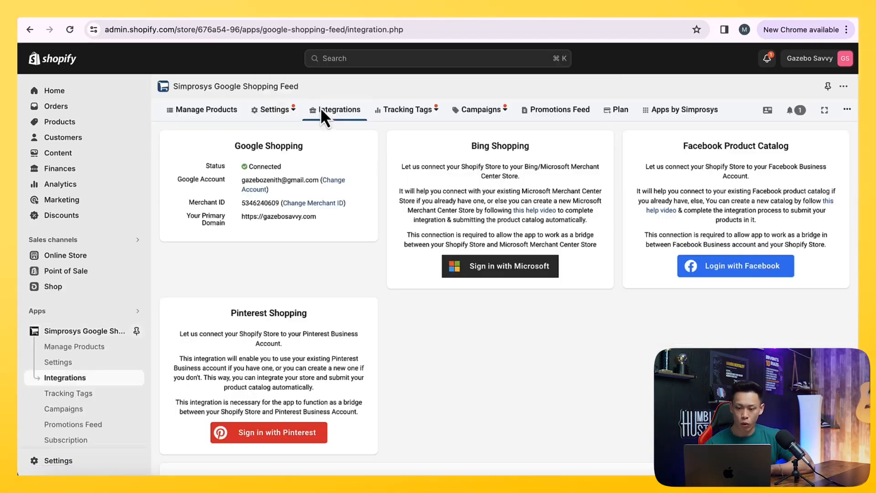
pyautogui.moveTo(368, 120)
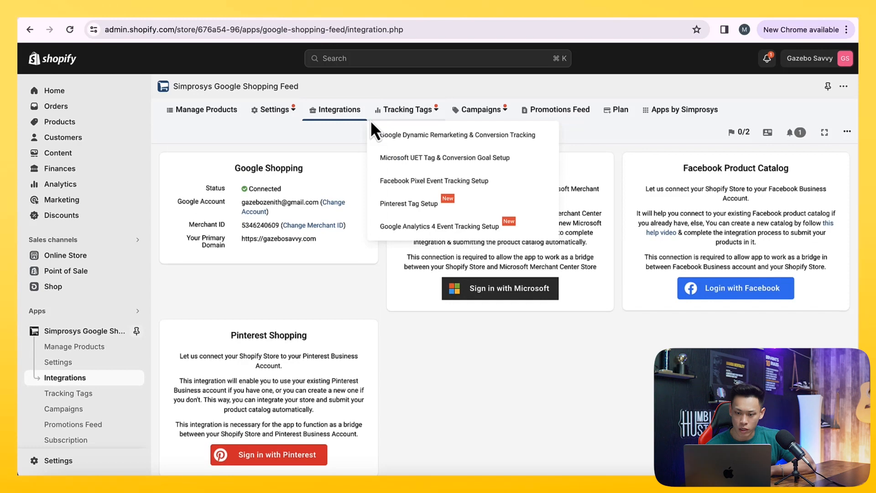
pyautogui.click(412, 236)
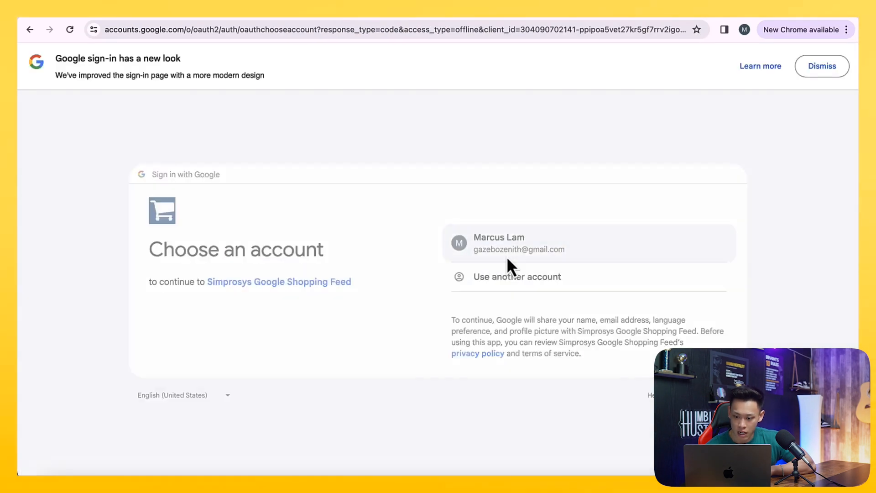
# - Sign in to Simprosys with the store's Google account and allow it the requested Analytics, Ads and Shopping access
pyautogui.click(505, 254)
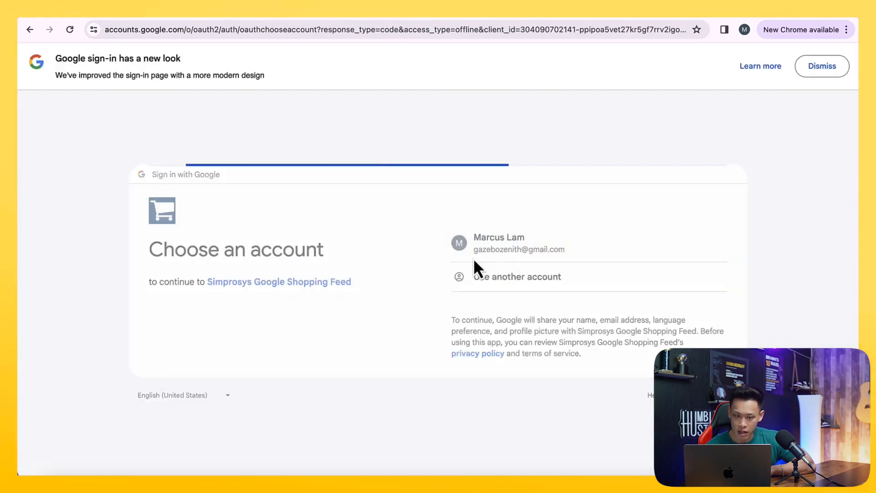
pyautogui.click(584, 352)
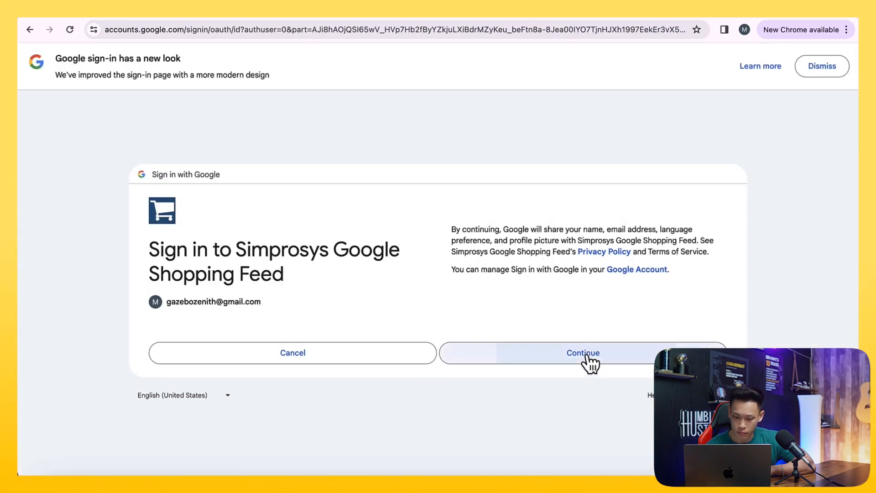
pyautogui.scroll(-3, 589, 363)
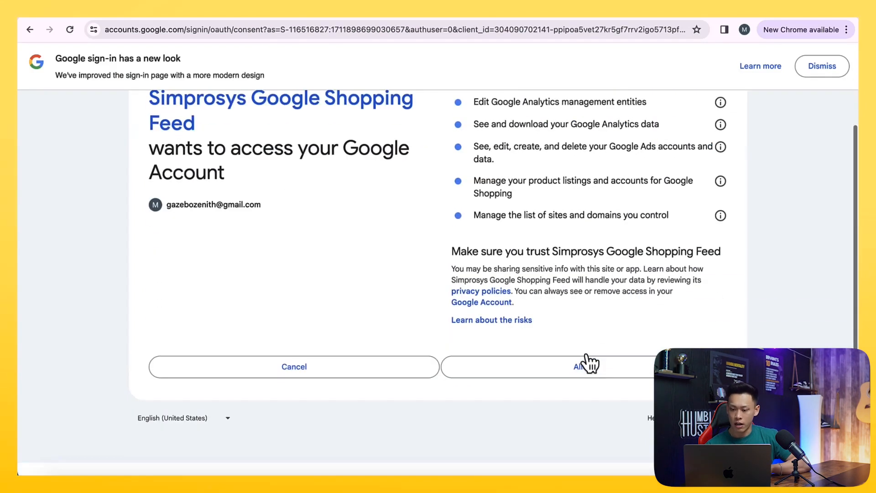
pyautogui.click(612, 376)
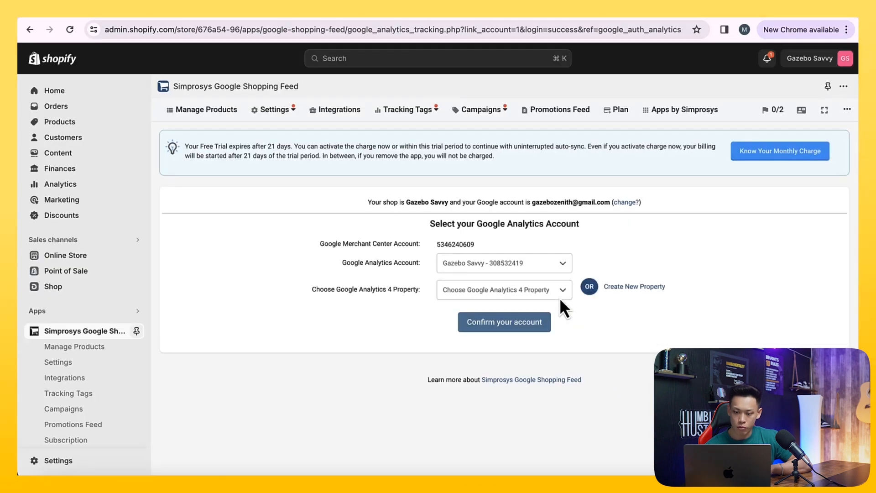
# - Choose the Gazebo Savvy Google Analytics account, its GA4 property and measurement ID, and confirm the selection
pyautogui.click(458, 268)
pyautogui.click(459, 271)
pyautogui.click(459, 290)
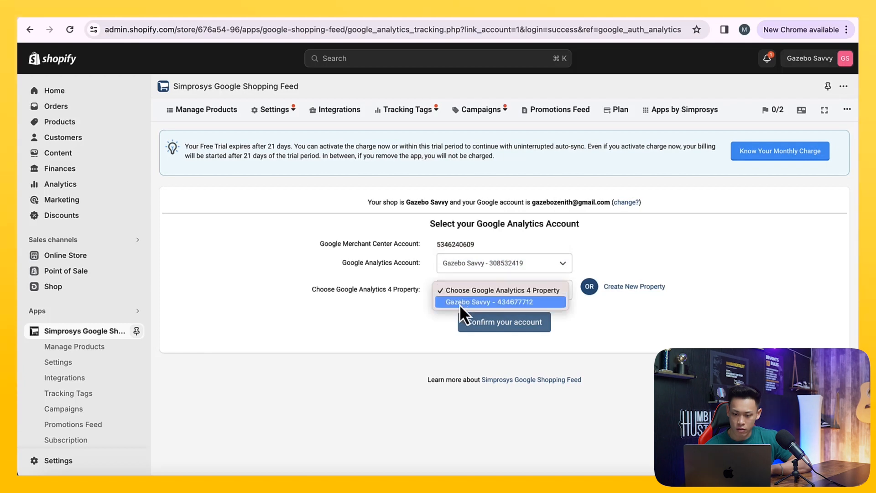
pyautogui.click(460, 302)
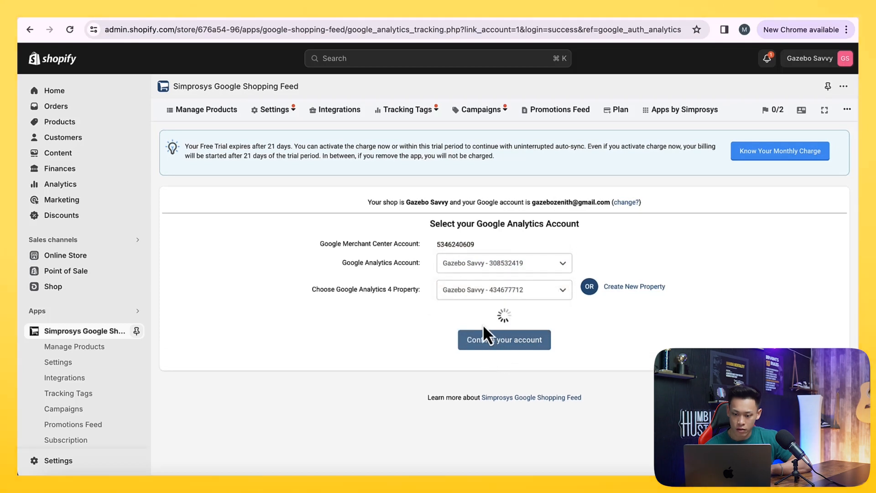
pyautogui.click(482, 320)
pyautogui.click(483, 332)
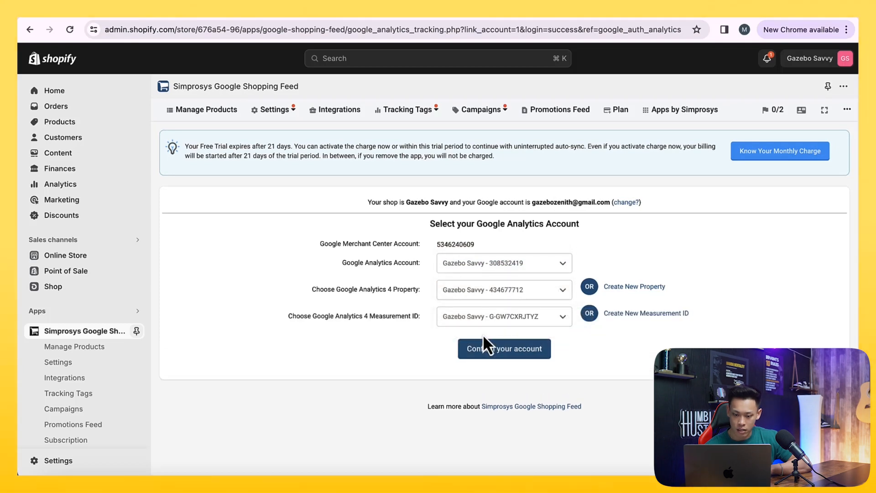
pyautogui.click(486, 350)
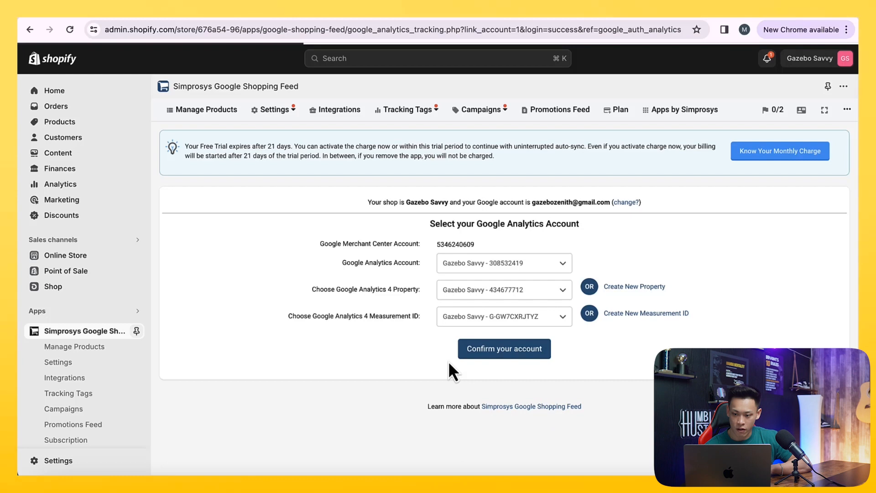
# - Select the Gazebo Savvy Google Ads account and confirm linking it to the Google Analytics 4 property
pyautogui.click(505, 252)
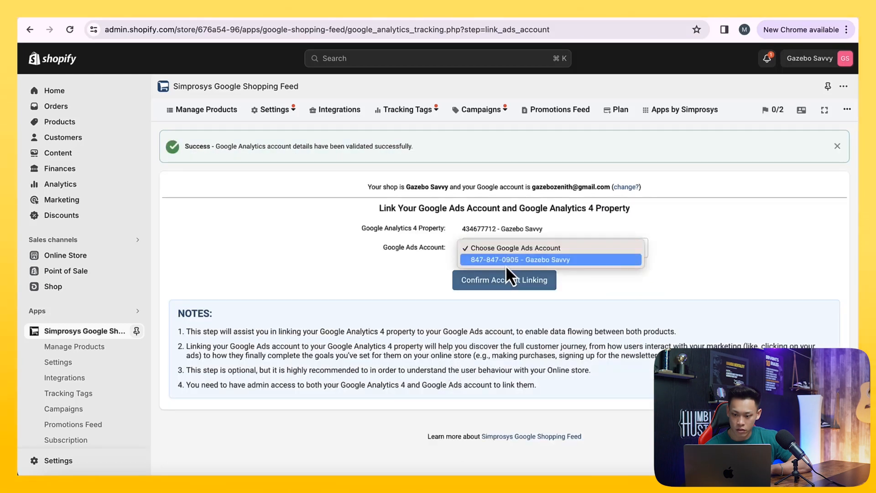
pyautogui.click(506, 263)
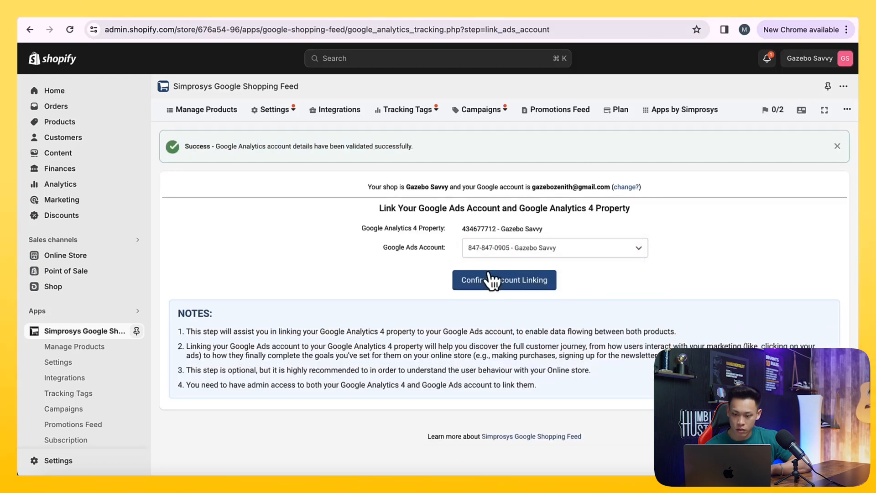
pyautogui.click(494, 280)
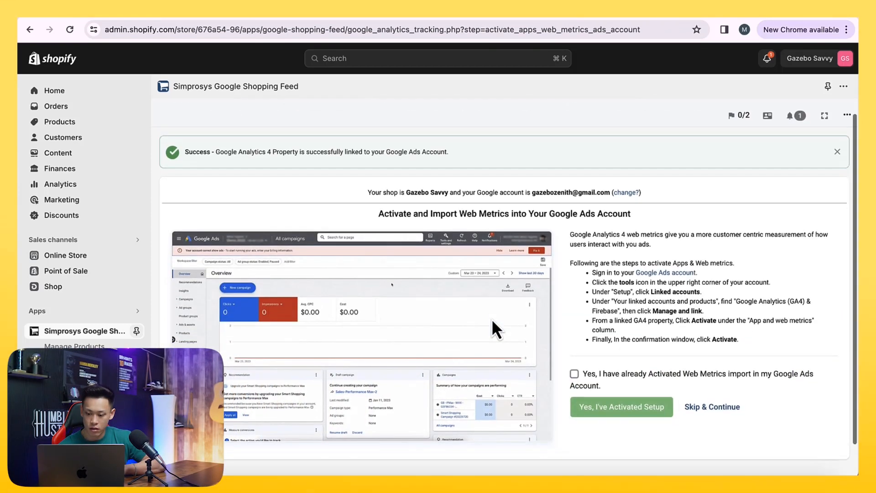
# - Tick the statement that web metrics import is already activated and read the instructions for activating it in Google Ads
pyautogui.click(595, 350)
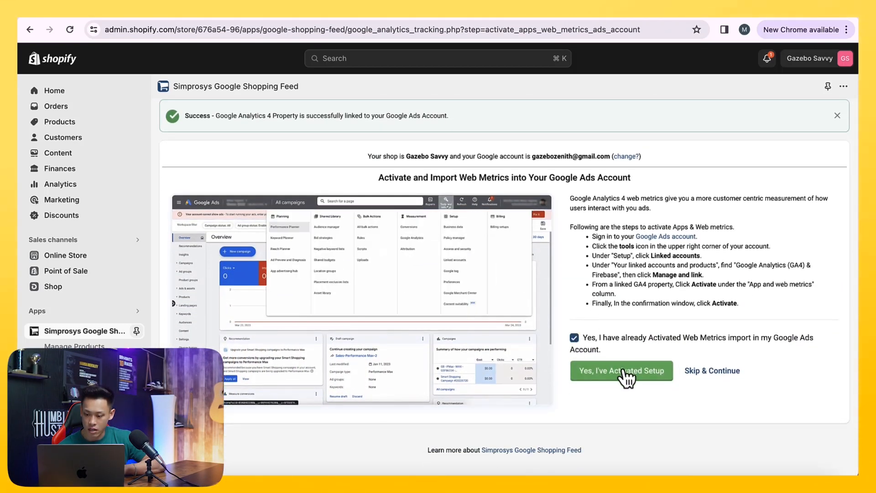
pyautogui.moveTo(621, 338); pyautogui.dragTo(690, 338)
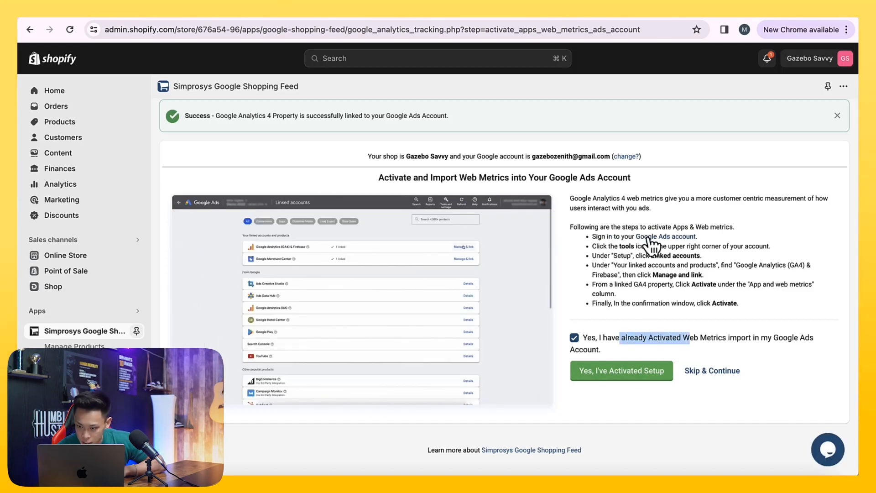
pyautogui.click(643, 256)
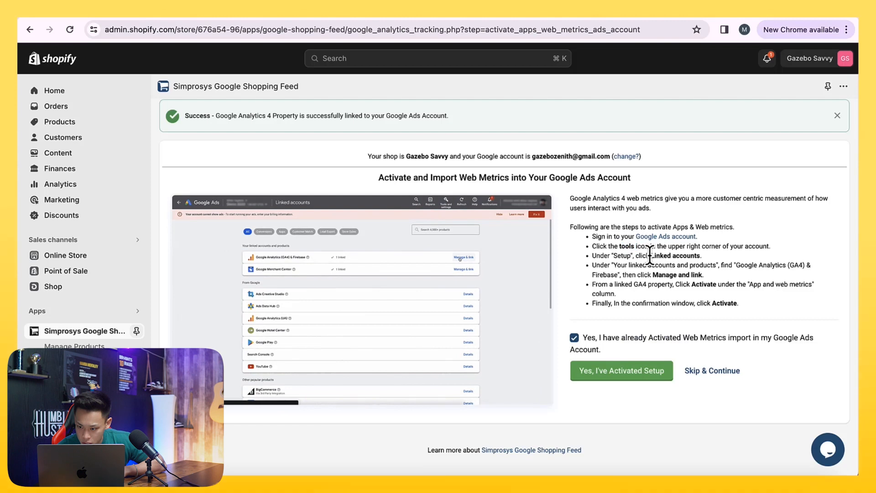
pyautogui.click(630, 285)
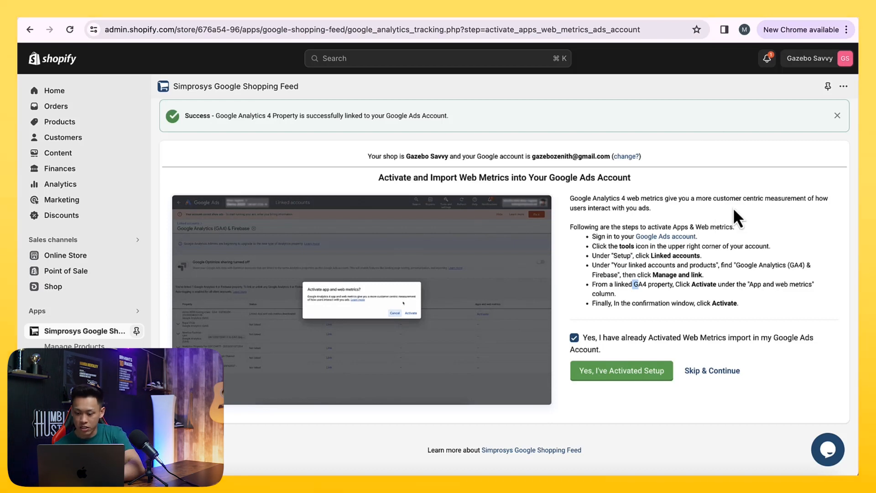
# - Switch to Google Ads and open the Google Analytics (GA4) & Firebase connection in the Data manager
pyautogui.click(406, 16)
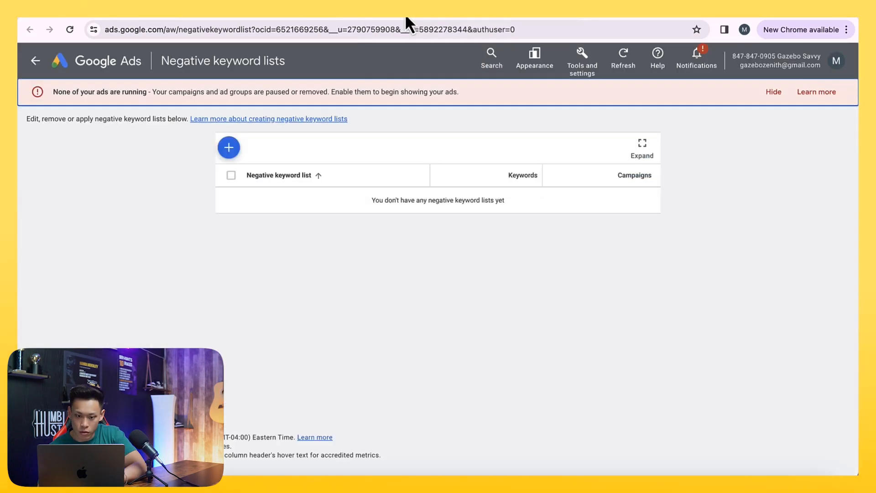
pyautogui.click(592, 69)
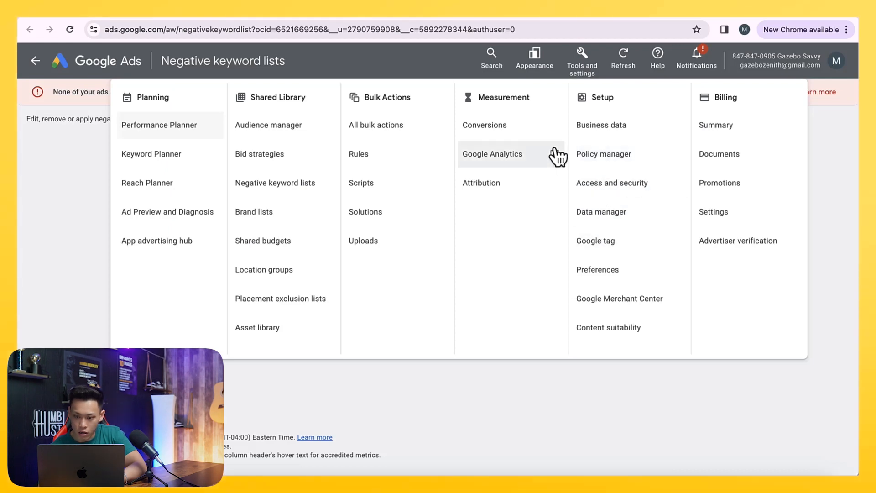
pyautogui.click(329, 19)
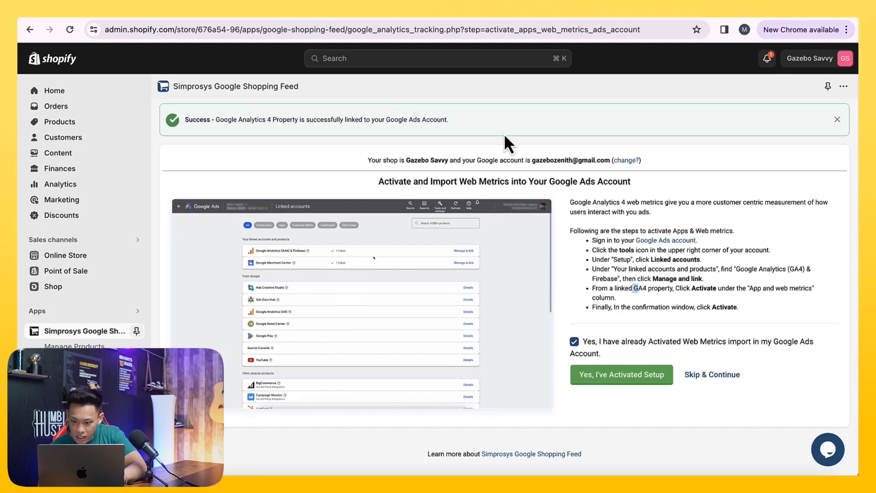
pyautogui.click(405, 20)
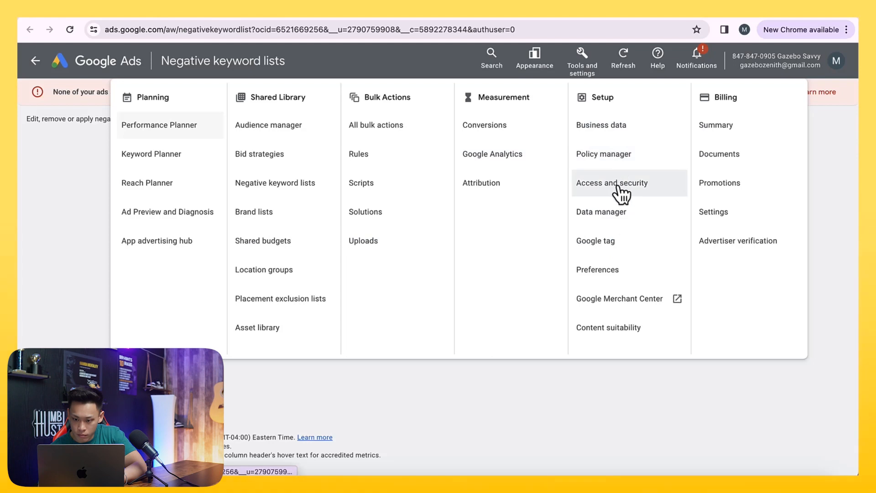
pyautogui.click(616, 213)
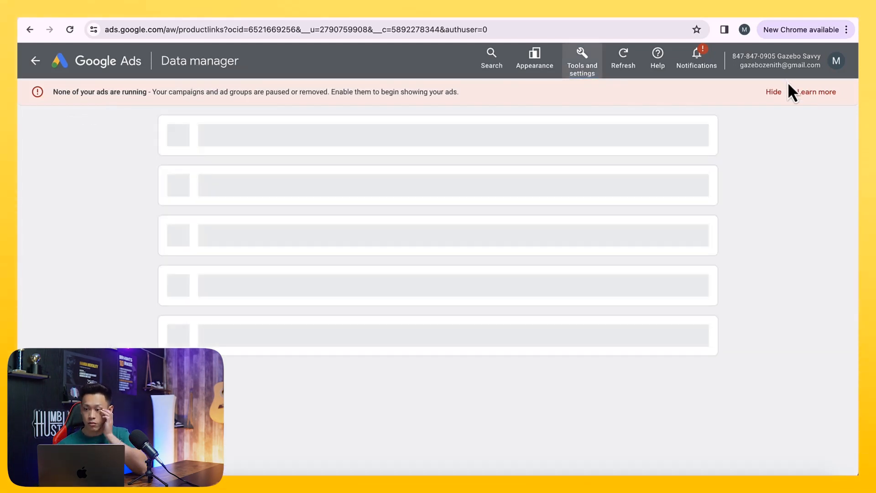
pyautogui.click(774, 92)
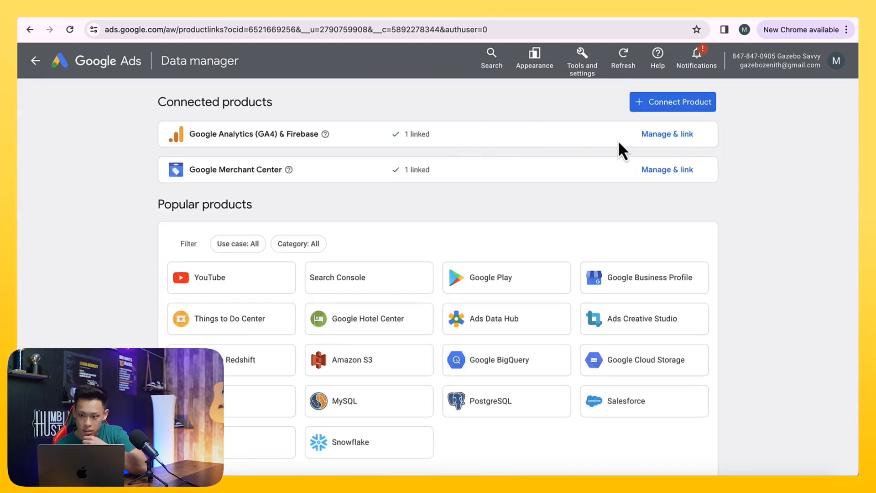
pyautogui.click(657, 135)
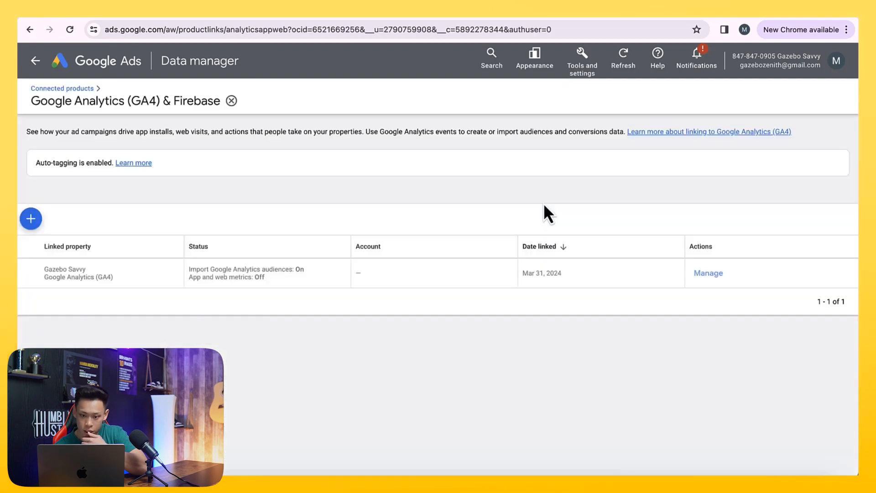
# - Turn on importing app and web metrics for the linked Gazebo Savvy property and save the changes
pyautogui.click(710, 274)
pyautogui.click(786, 257)
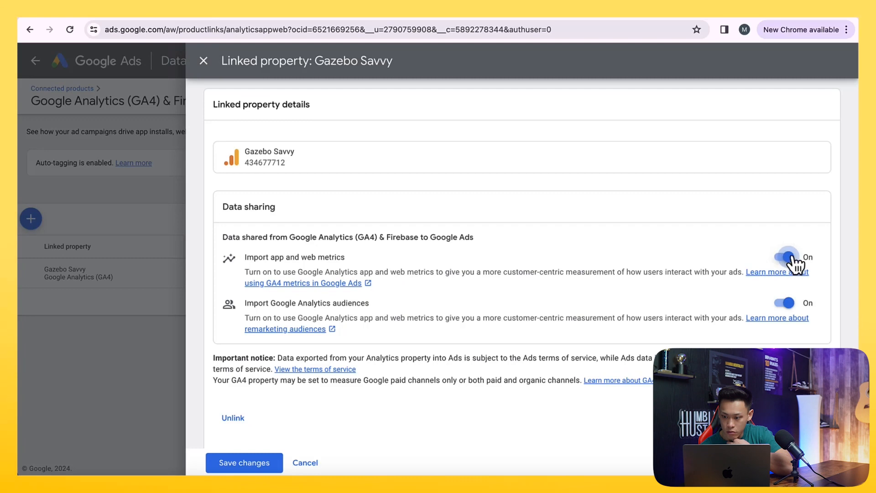
pyautogui.click(233, 464)
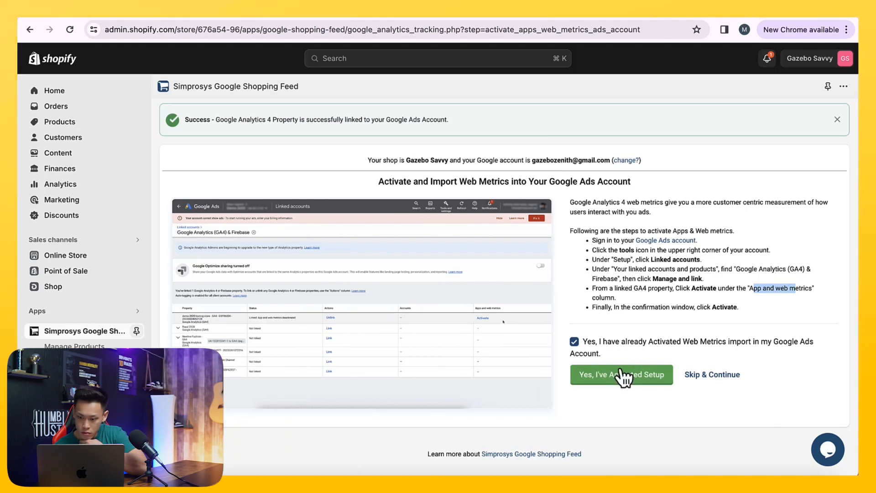
# - In Simprosys, confirm the web metrics activation and link the Merchant Center account to the Google Analytics 4 property
pyautogui.click(622, 376)
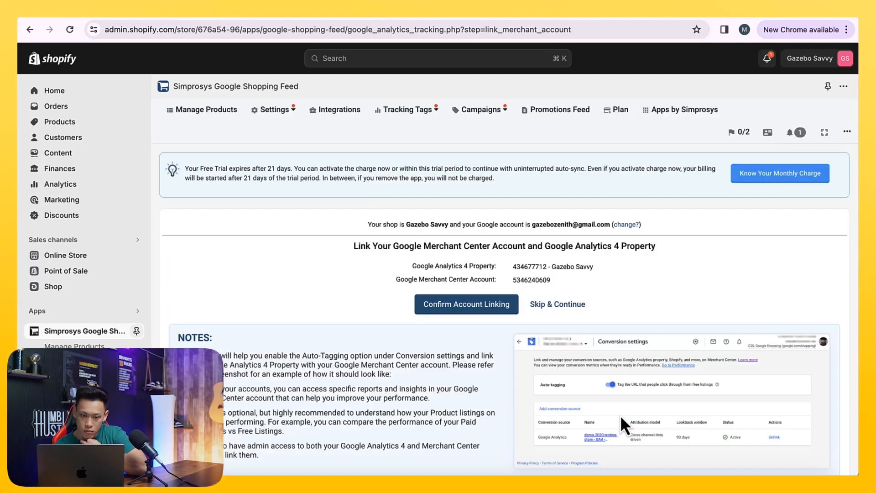
pyautogui.scroll(-2, 609, 404)
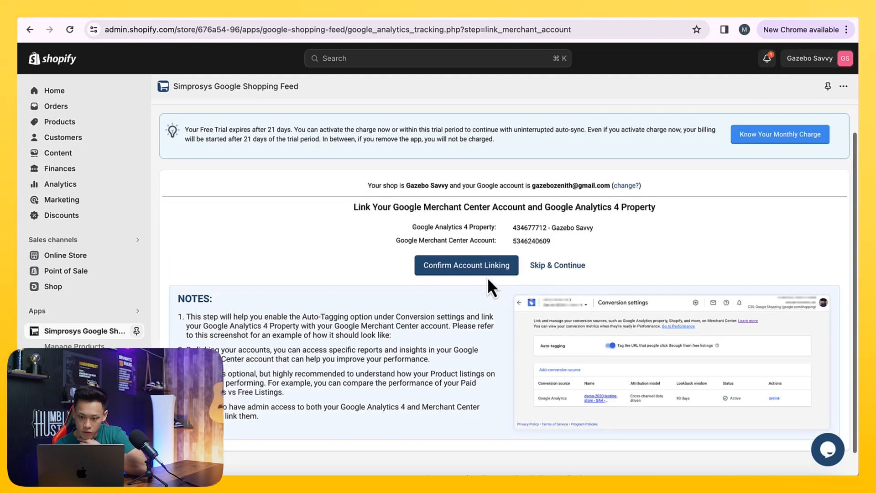
pyautogui.click(465, 269)
pyautogui.scroll(-1, 484, 332)
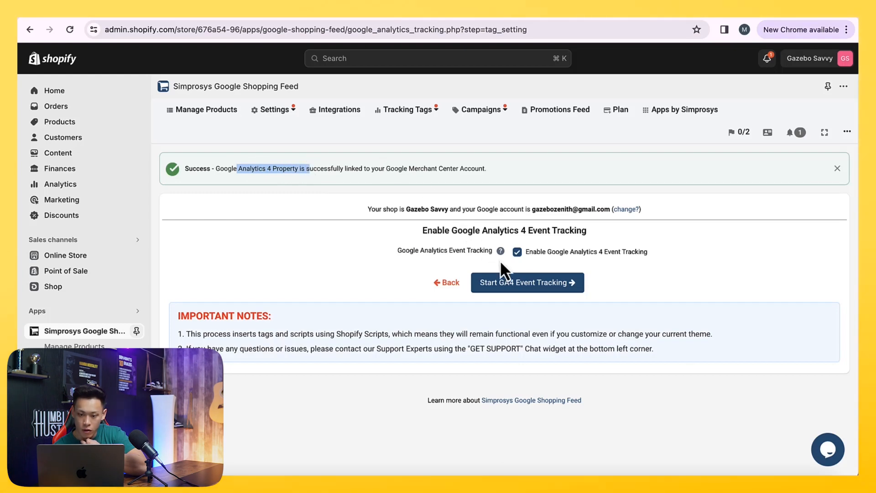
# - Start GA4 event tracking in Simprosys and review the setup message, connected account details and tracking status
pyautogui.click(507, 287)
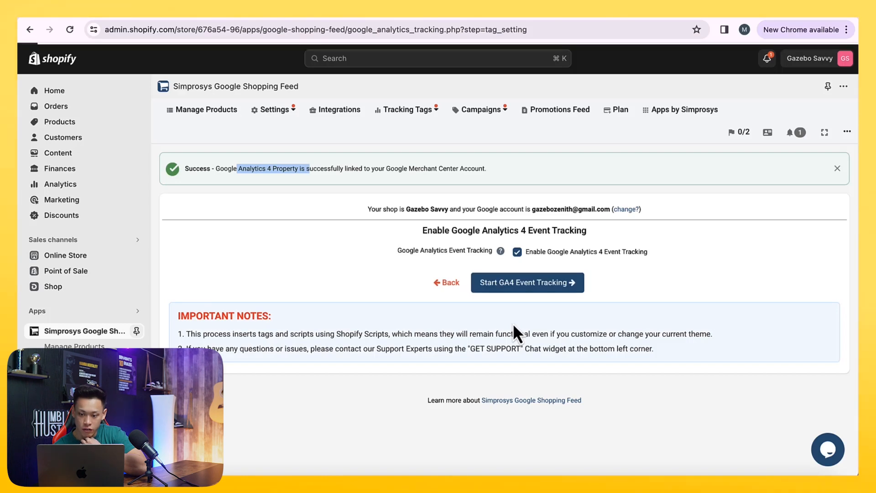
pyautogui.scroll(-1, 517, 309)
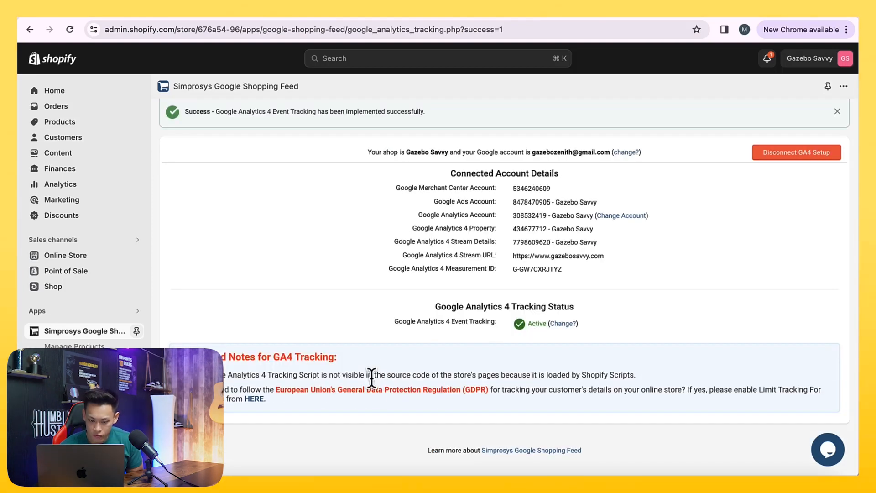
pyautogui.scroll(3, 373, 369)
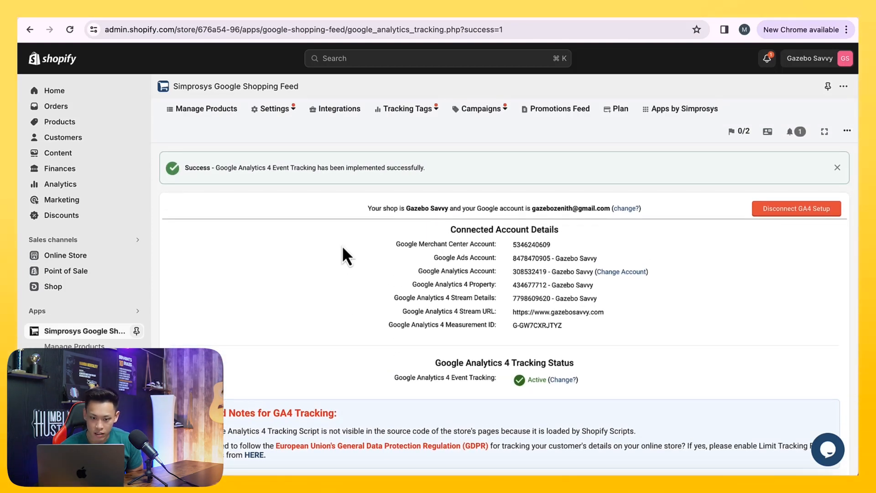
pyautogui.moveTo(247, 168); pyautogui.dragTo(371, 176)
pyautogui.click(372, 176)
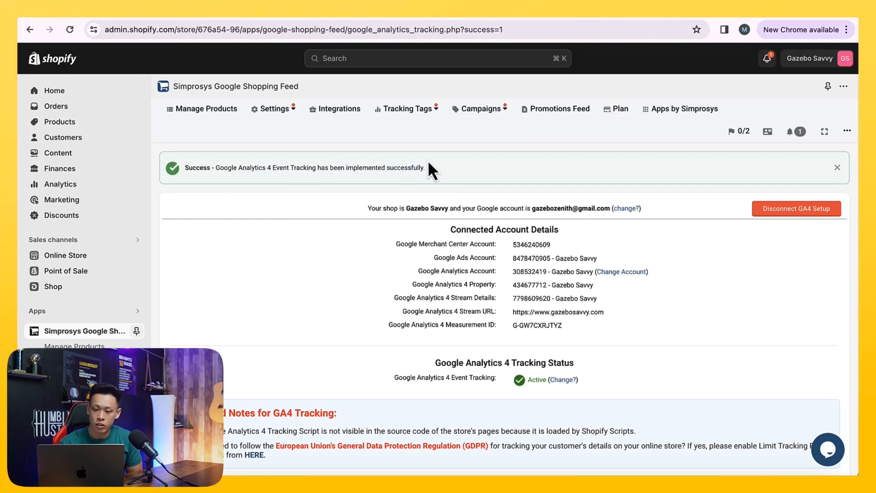
pyautogui.moveTo(218, 169); pyautogui.dragTo(394, 191)
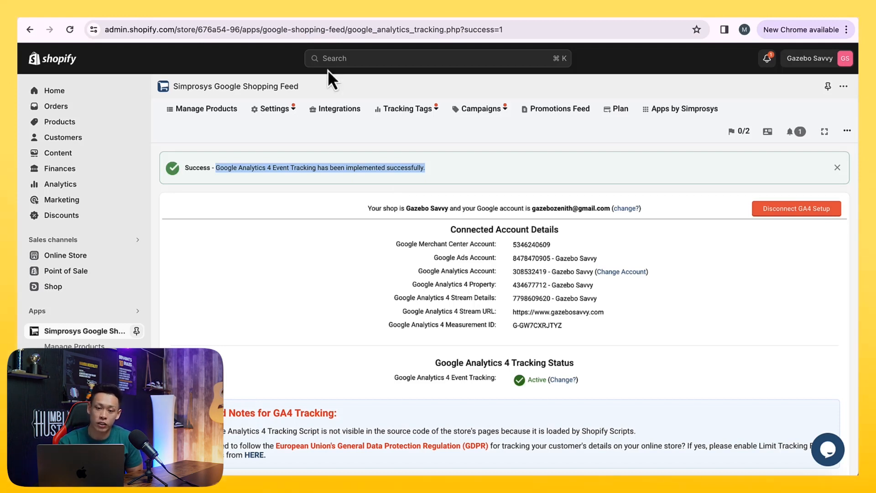
# - Switch to Google Analytics, reload the Home page and check its users and realtime cards for incoming website data
pyautogui.click(220, 11)
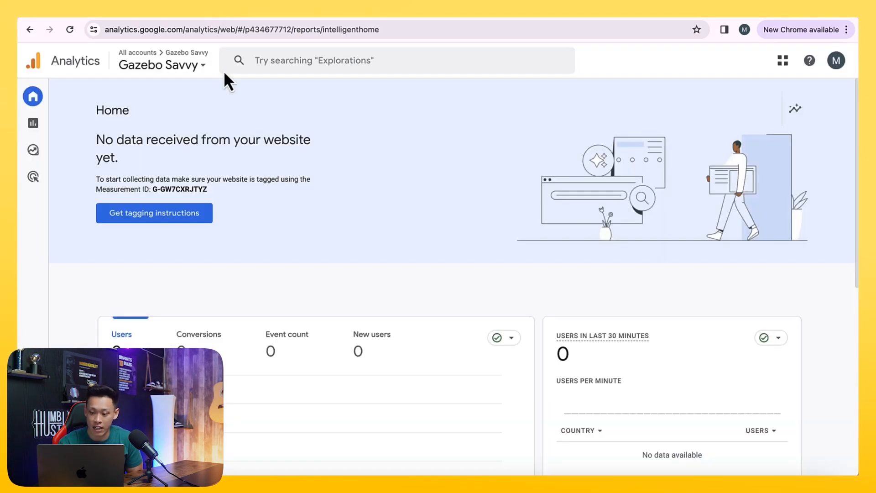
pyautogui.click(68, 32)
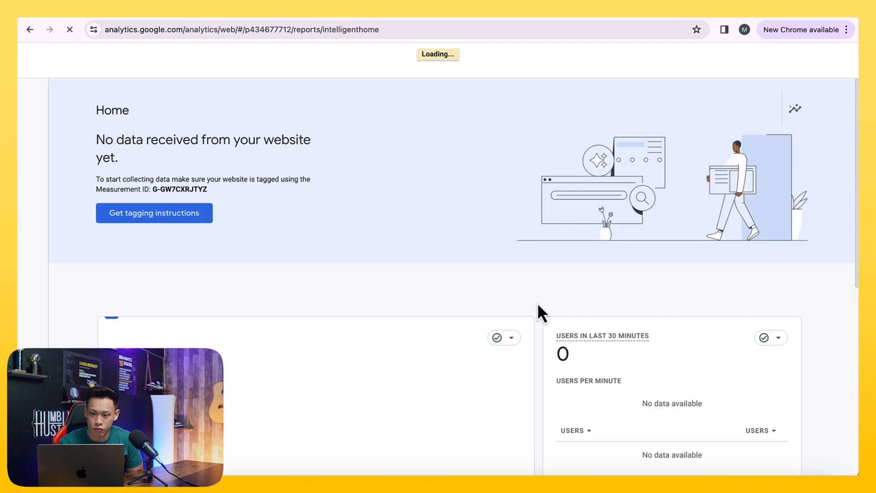
pyautogui.scroll(-2, 548, 347)
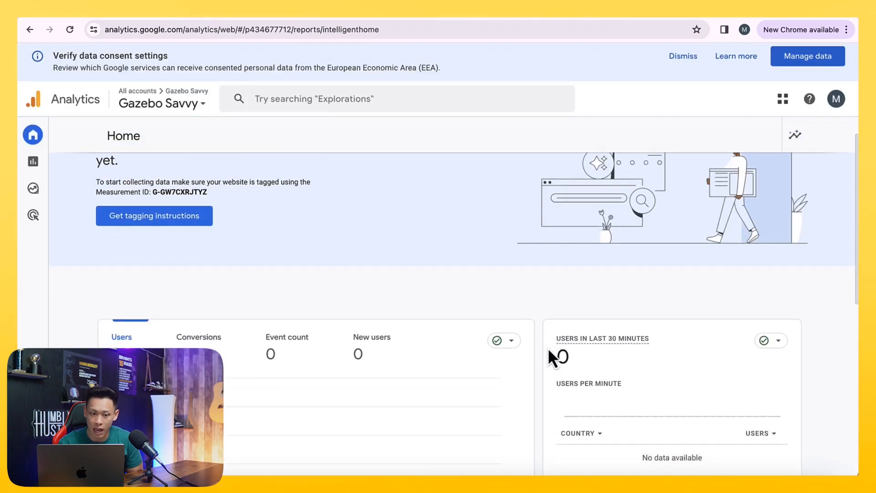
pyautogui.scroll(2, 548, 350)
pyautogui.scroll(-6, 547, 346)
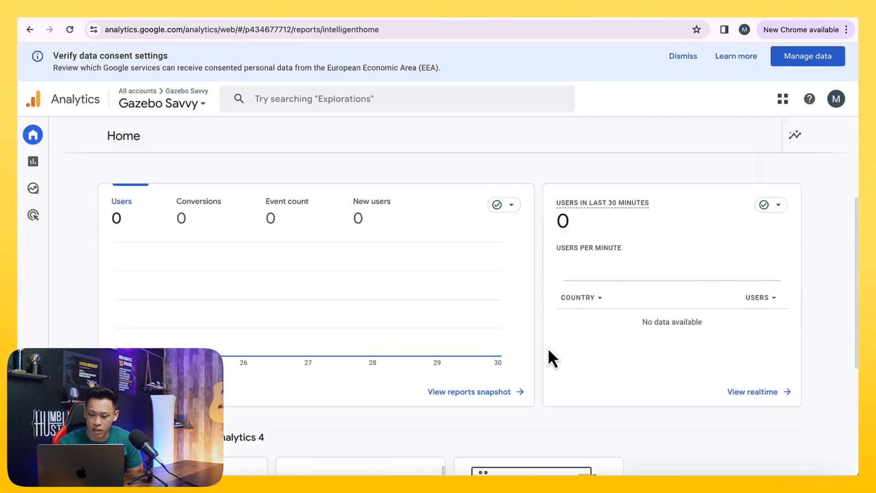
pyautogui.scroll(4, 548, 346)
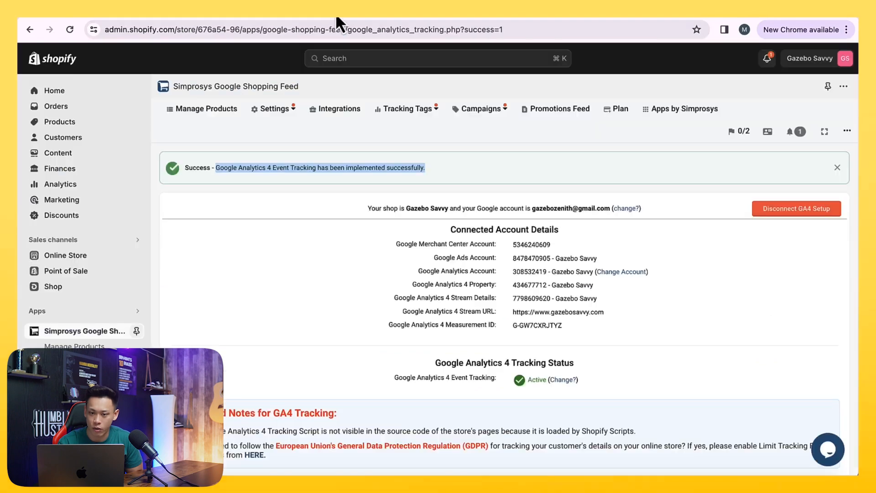
# - Open the support chat and write "Hello! I am looking to verify that I set up my conversion tracking as well as my Simproysys app."
pyautogui.scroll(-2, 754, 376)
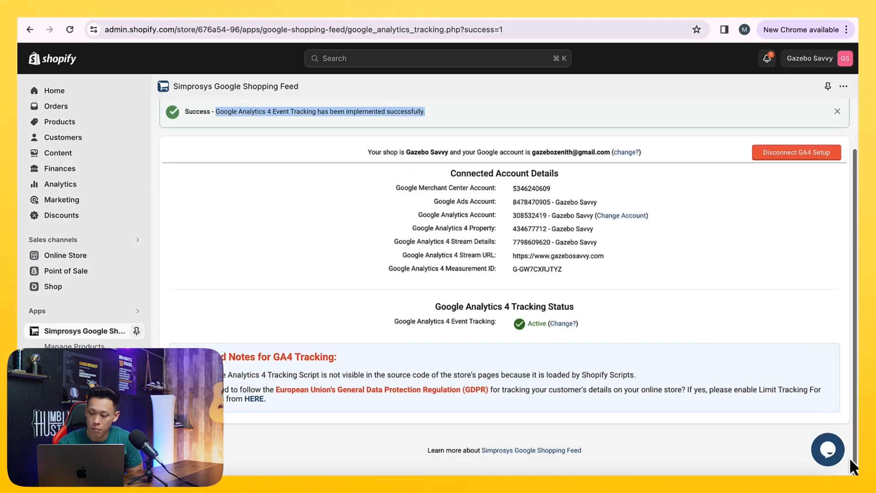
pyautogui.click(828, 450)
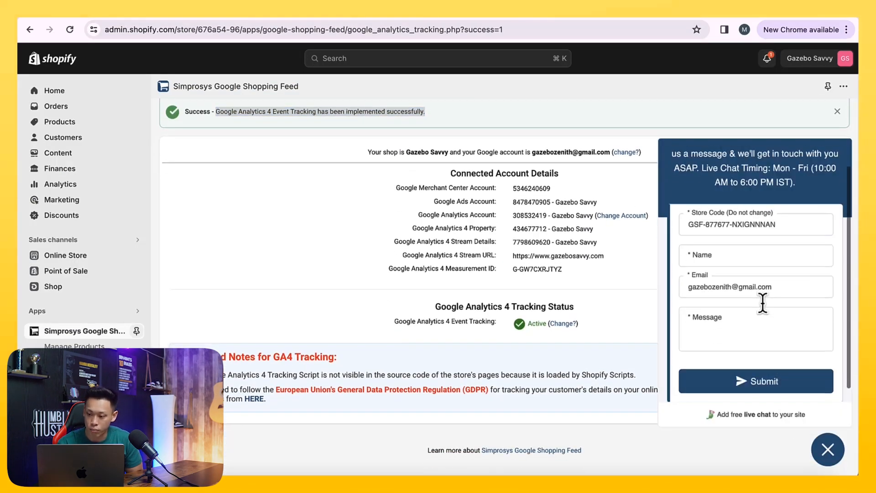
pyautogui.click(756, 318)
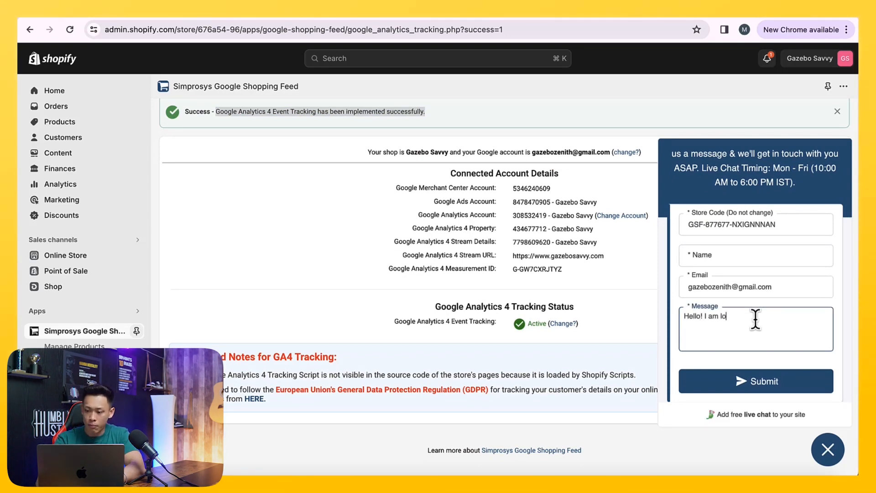
pyautogui.write('Hello! I am looking to verify that I set up my conversion tracking as well as my Sim')
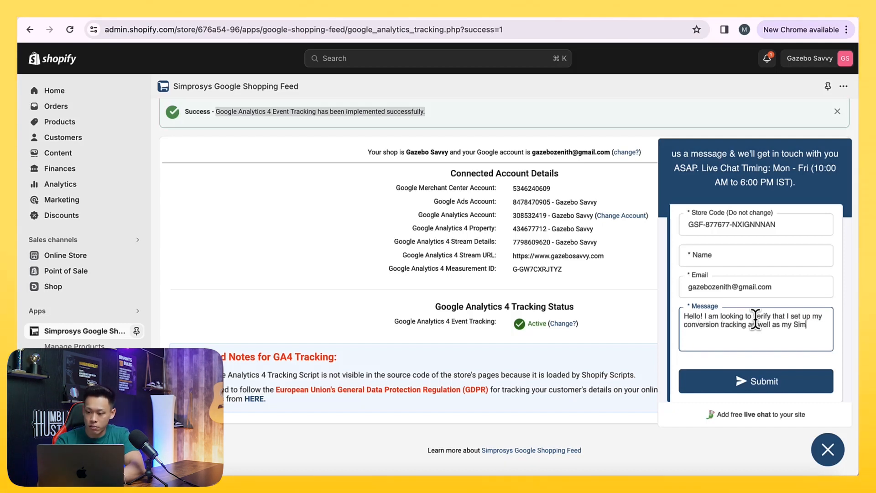
pyautogui.write('proysys app.')
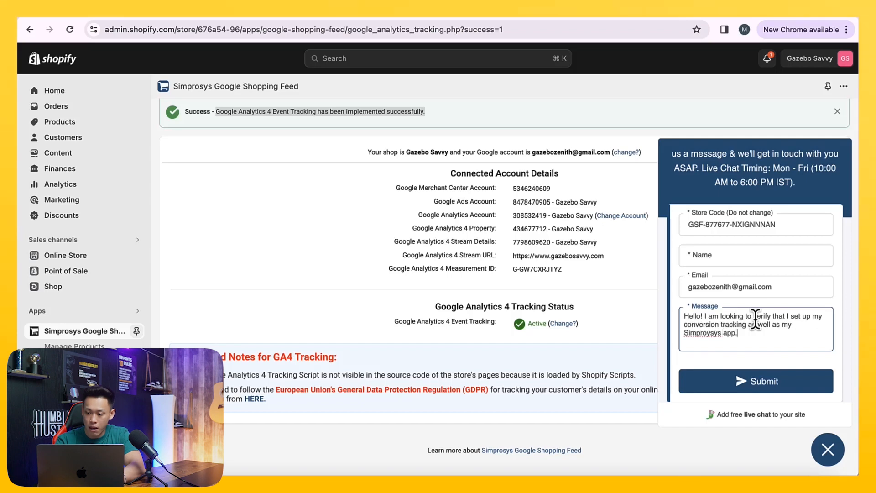
pyautogui.rightClick(705, 334)
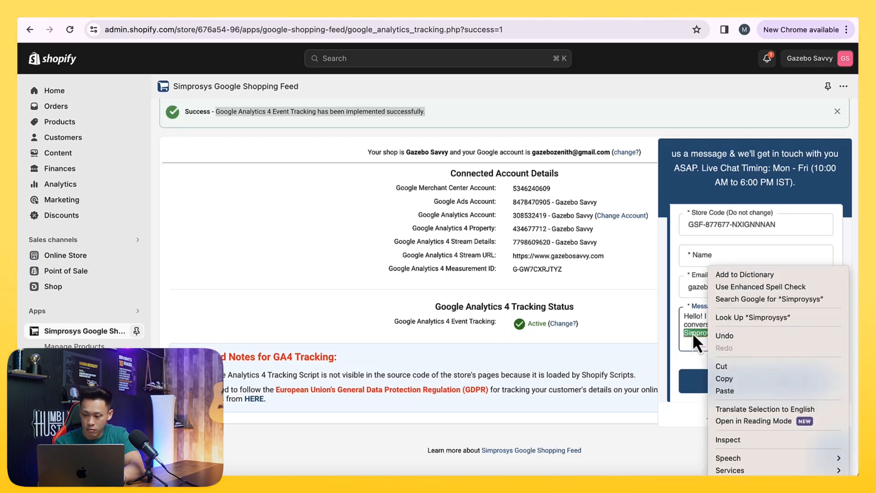
pyautogui.press('Escape')
pyautogui.click(751, 336)
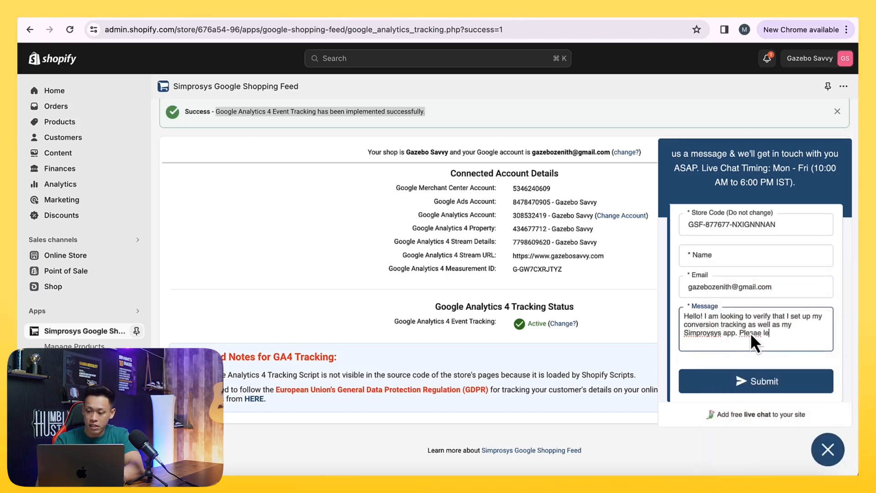
pyautogui.write('Please l')
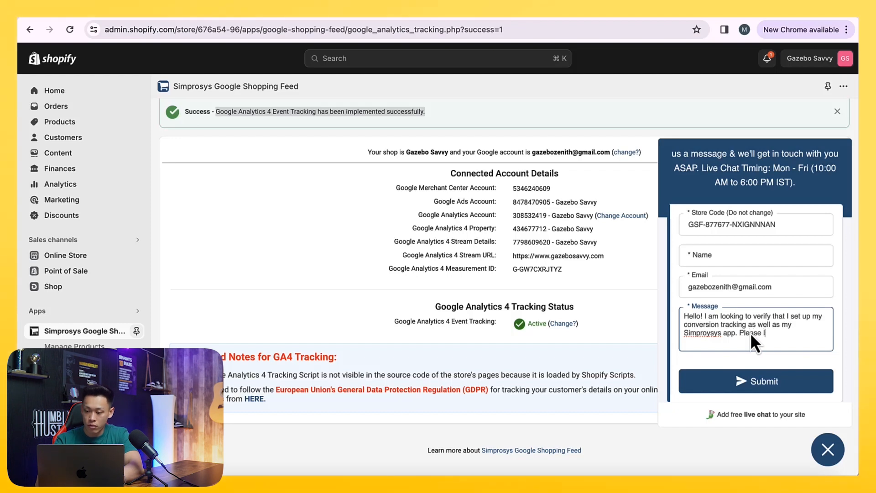
pyautogui.write('et me know if you')
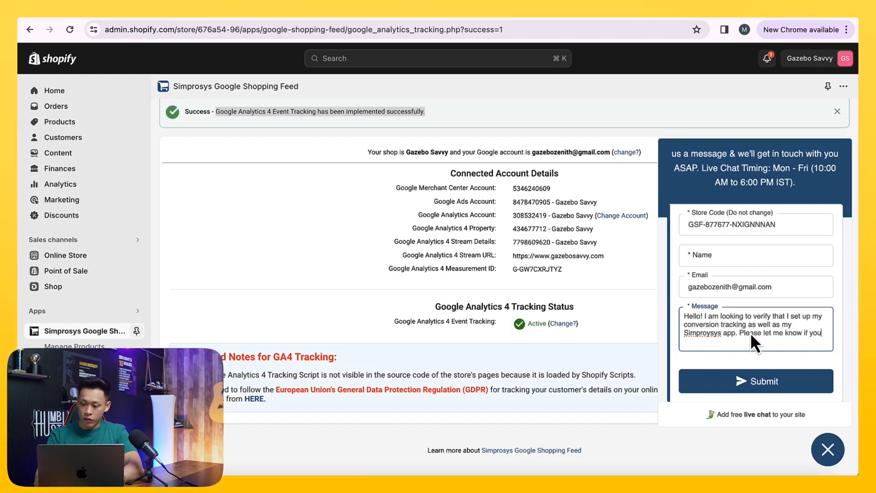
pyautogui.write(' can confirm my')
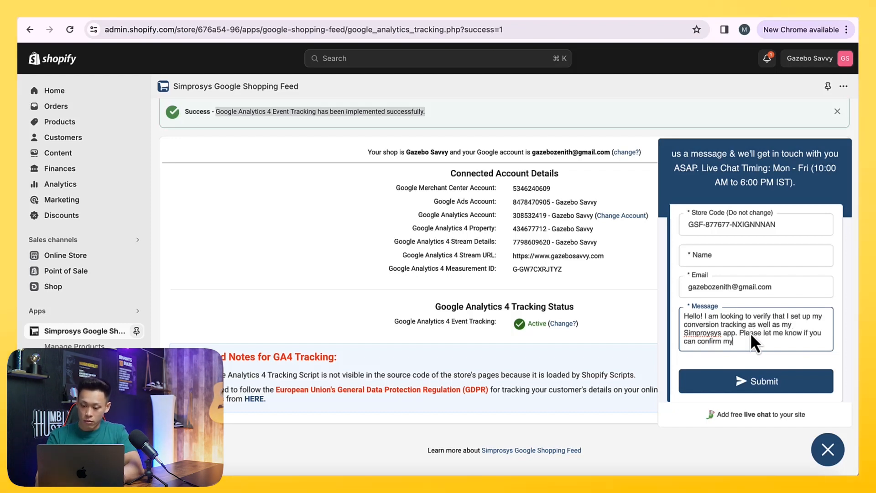
pyautogui.write(' GA4 tracking has bee')
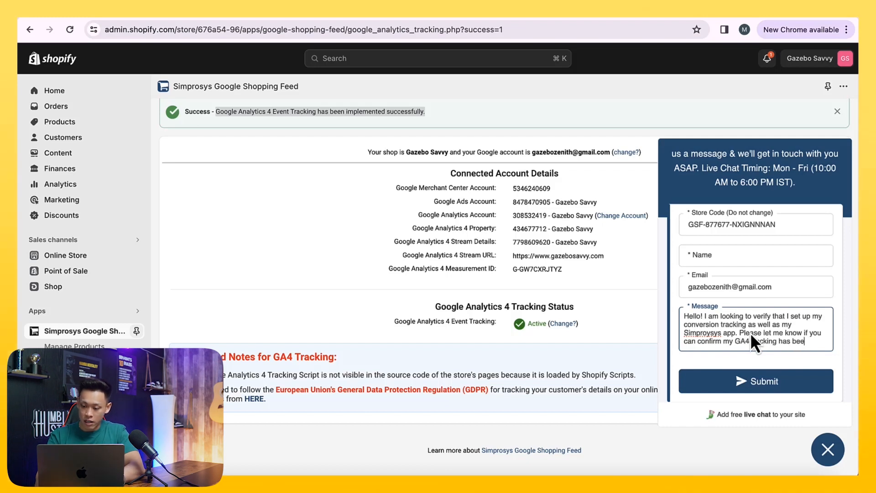
pyautogui.write('n set up for -my store')
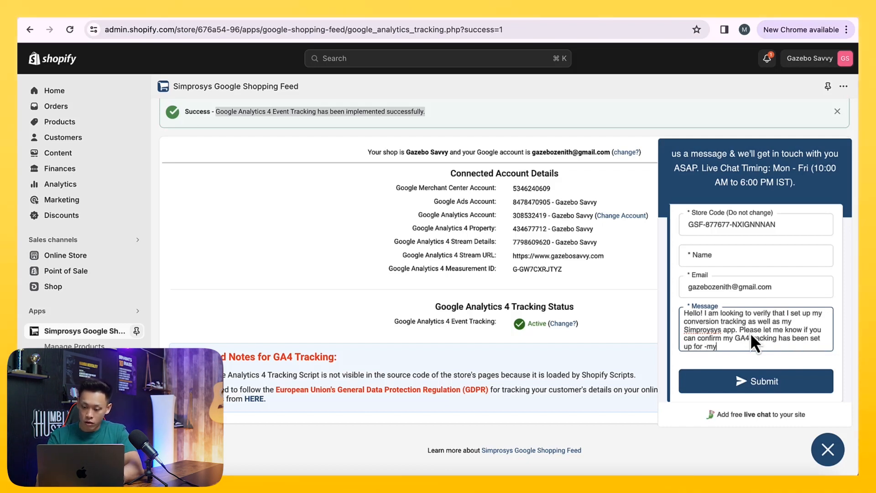
pyautogui.press('BackSpace')
pyautogui.press('BackSpace')
pyautogui.press('BackSpace')
pyautogui.press('BackSpace')
pyautogui.press('BackSpace')
pyautogui.press('BackSpace')
pyautogui.write('www.gaz')
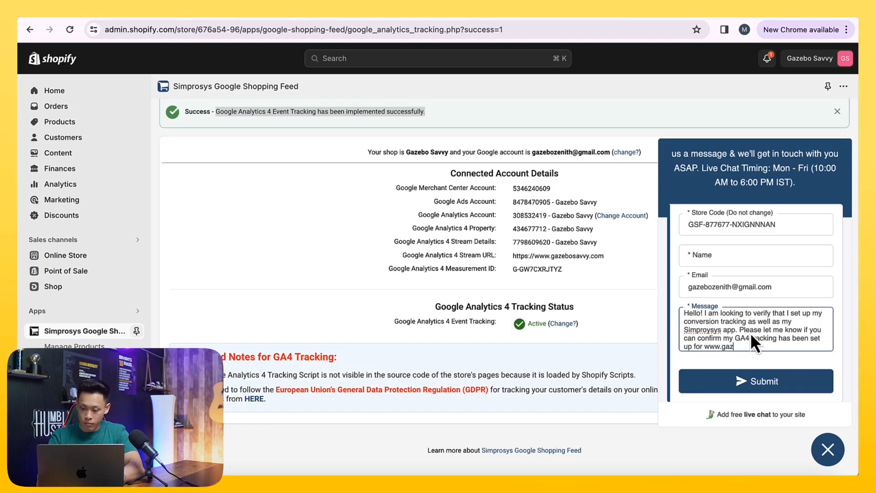
pyautogui.write('ebosavvy.')
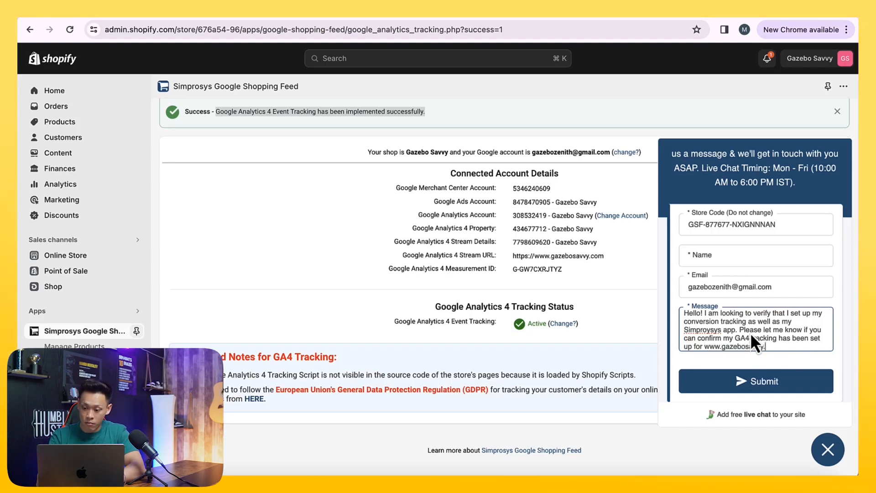
pyautogui.write('com. Thank you so much!')
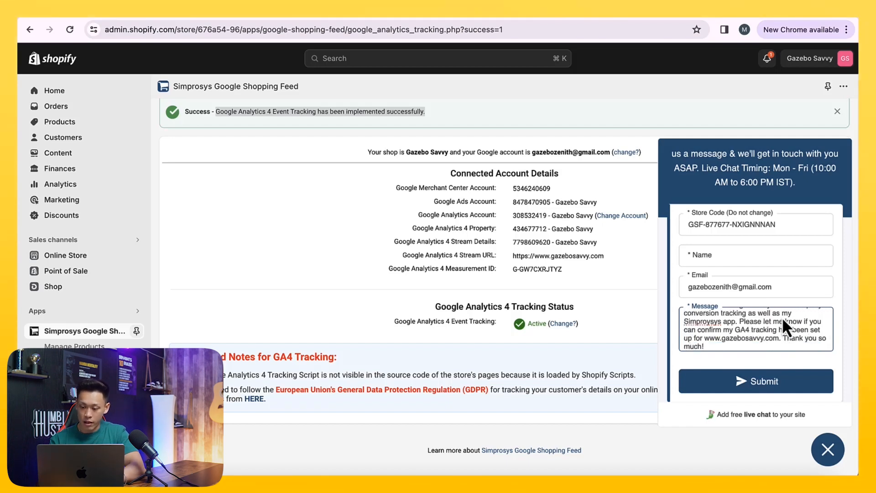
# - Clear the unsent support message and close the chat
pyautogui.press('super+a')
pyautogui.press('BackSpace')
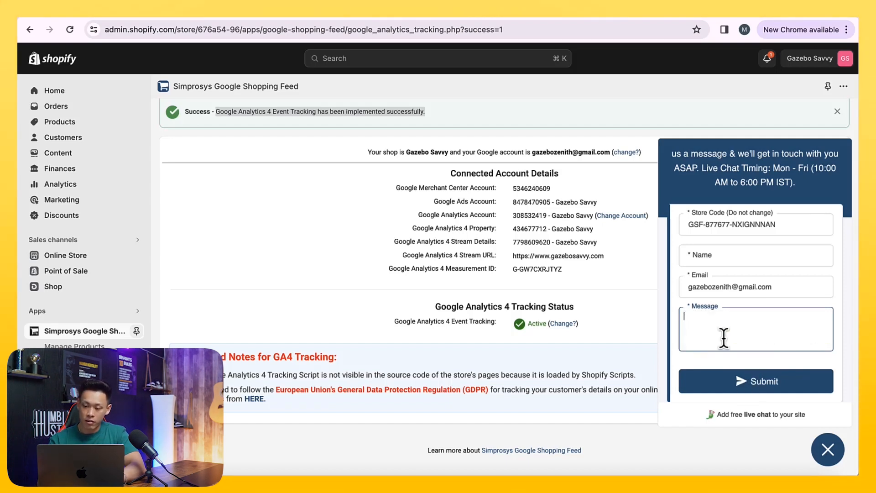
pyautogui.click(828, 450)
# - Open the Google Dynamic Remarketing & Conversion Tracking setup, sign in with the store's Google account and allow Simprosys the requested access
pyautogui.scroll(2, 589, 296)
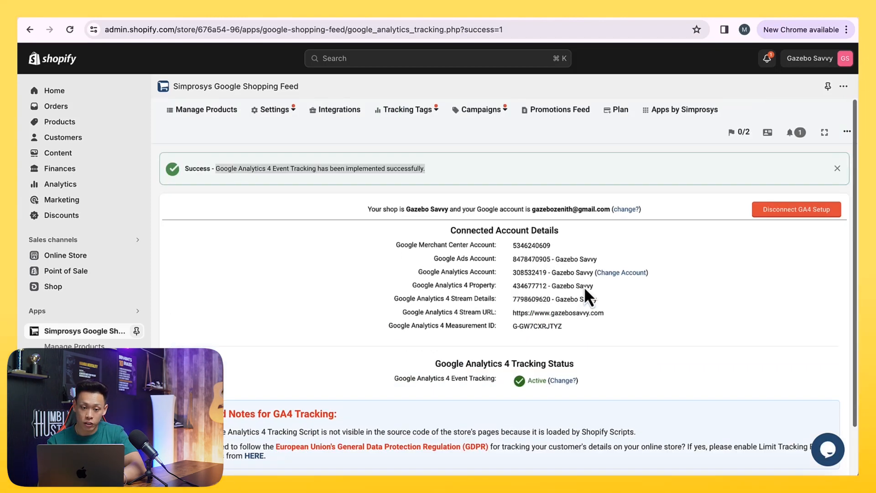
pyautogui.click(406, 110)
pyautogui.click(409, 137)
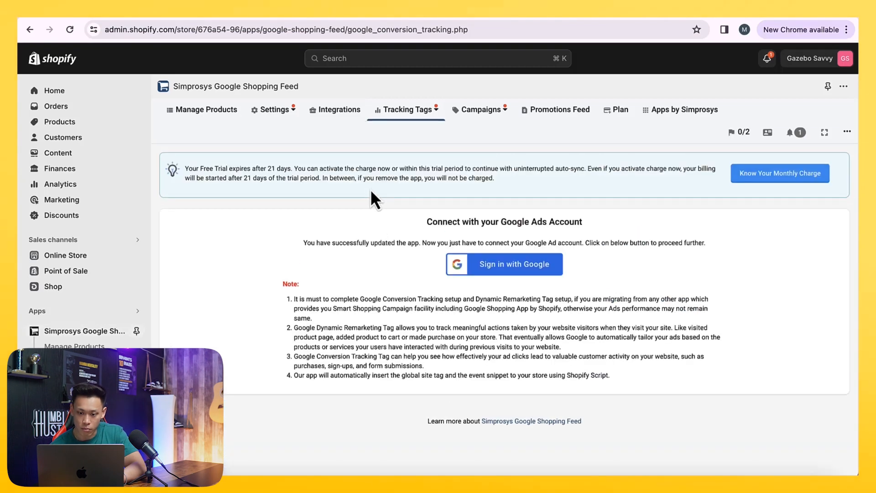
pyautogui.click(484, 272)
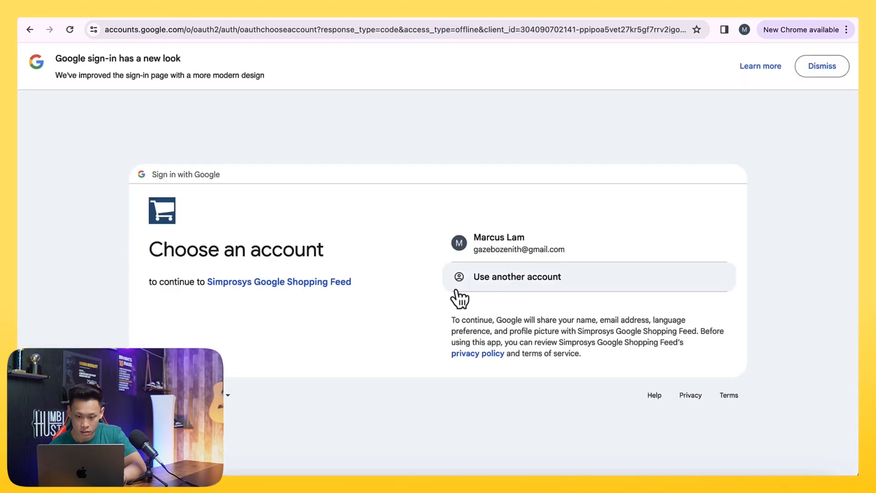
pyautogui.click(506, 249)
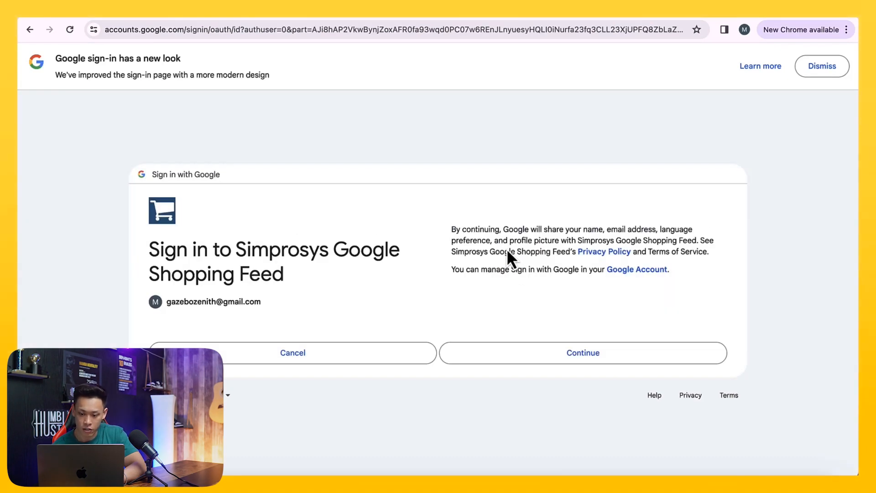
pyautogui.click(531, 353)
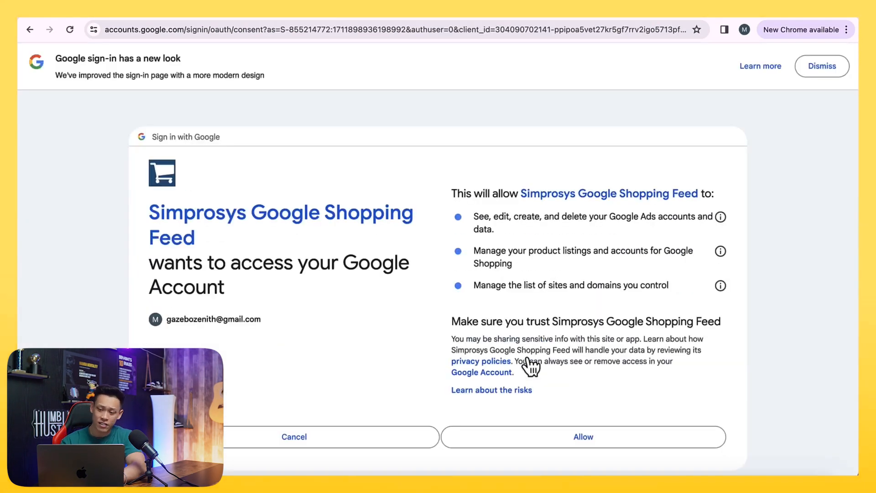
pyautogui.scroll(-1, 531, 365)
pyautogui.click(526, 411)
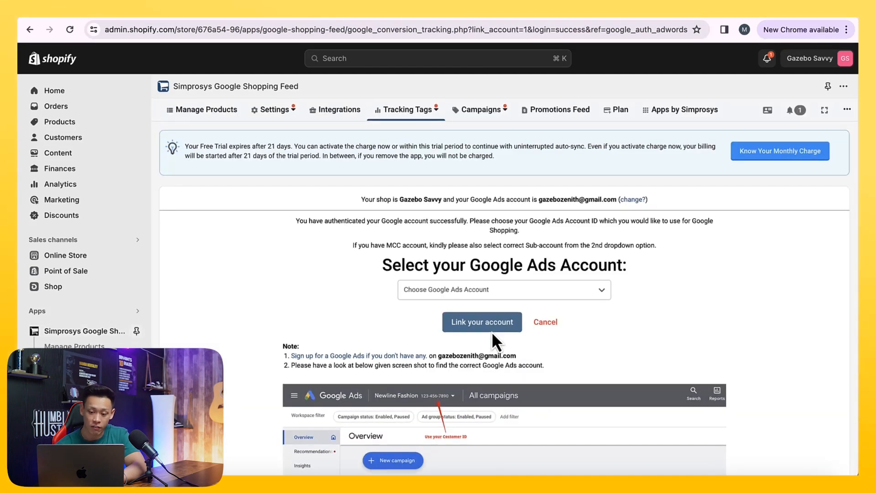
# - Choose the Gazebo Savvy Google Ads account for conversion tracking and link it
pyautogui.click(455, 309)
pyautogui.click(456, 323)
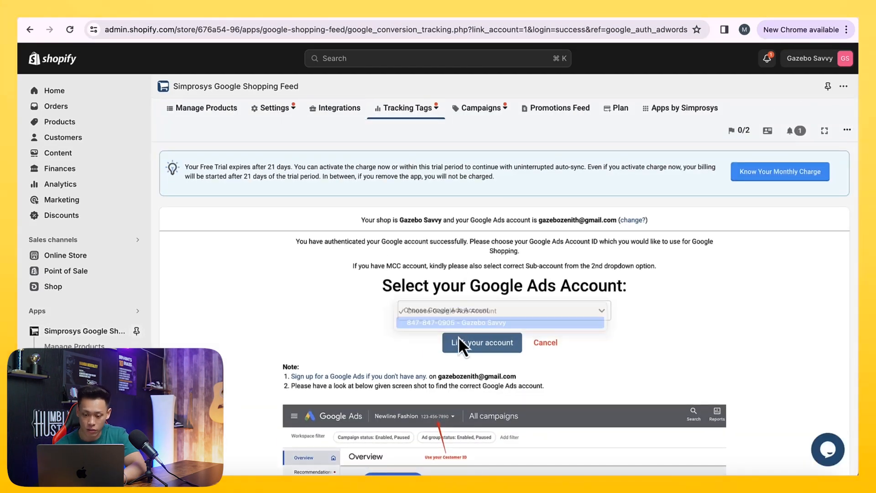
pyautogui.scroll(-2, 464, 335)
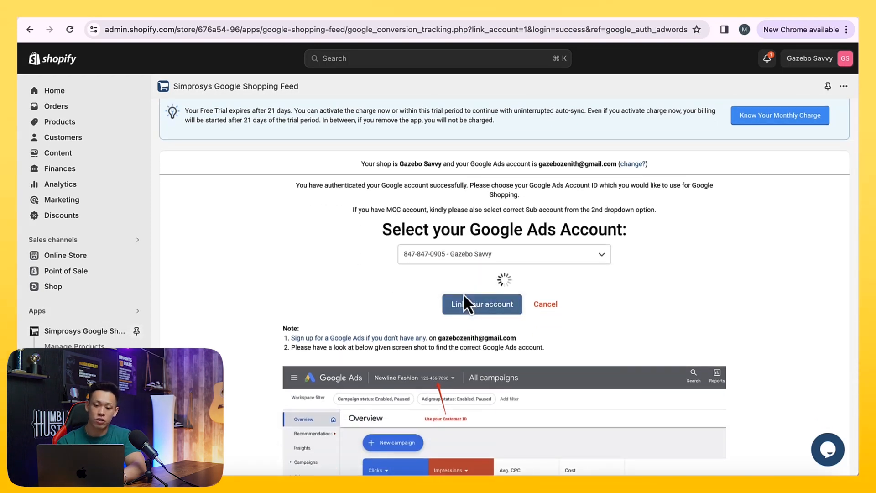
pyautogui.scroll(-1, 464, 299)
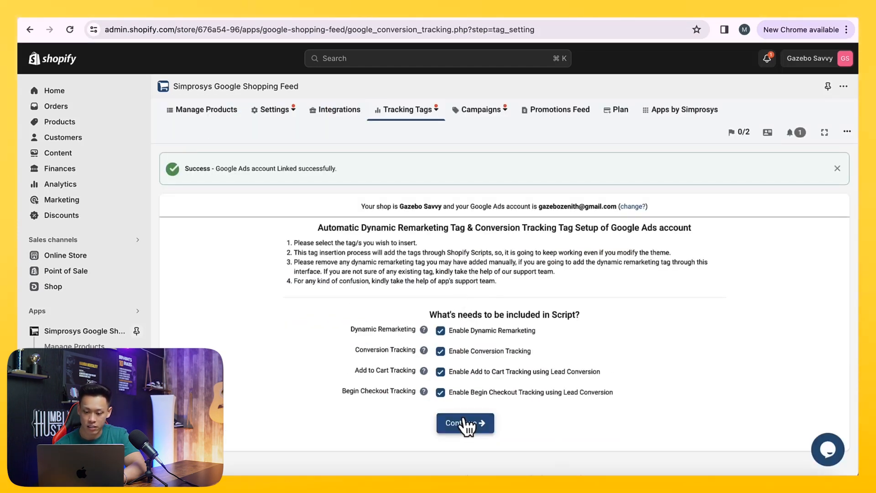
# - Continue with dynamic remarketing, conversion, add to cart and begin checkout tracking enabled, and create new conversions in the Google Ads account
pyautogui.click(465, 425)
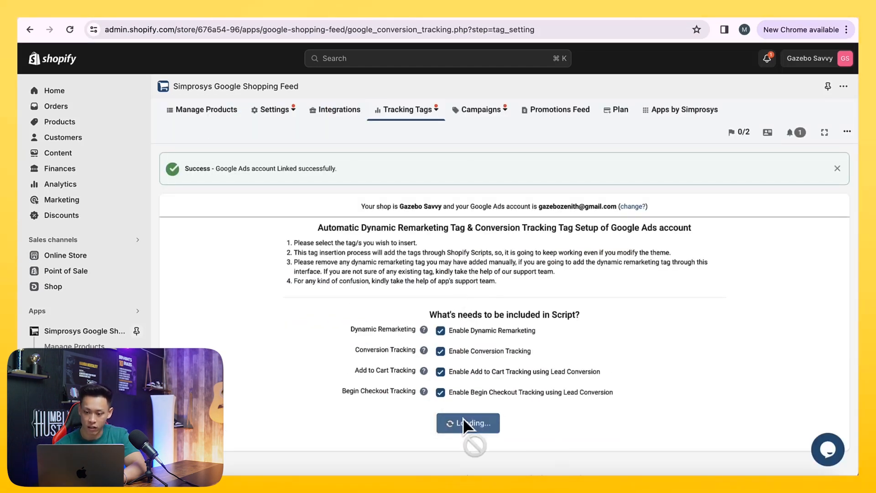
pyautogui.moveTo(417, 120)
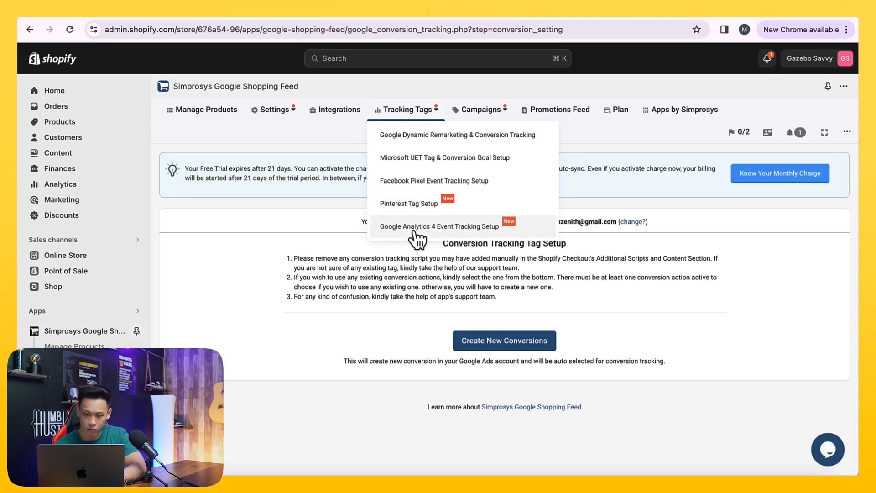
pyautogui.click(463, 343)
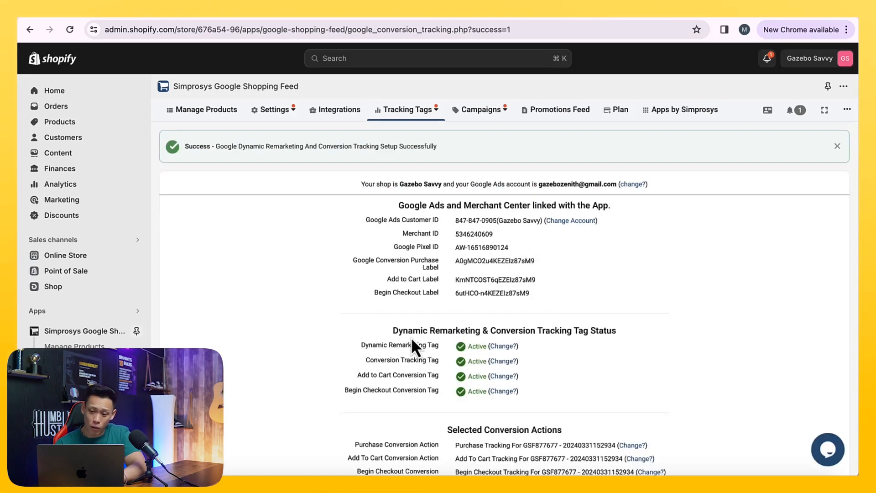
# - Review the tag status and selected conversion actions, and update the app with customer and order data access for Google Enhanced Conversions
pyautogui.scroll(-3, 412, 340)
pyautogui.moveTo(454, 331); pyautogui.dragTo(586, 370)
pyautogui.click(585, 370)
pyautogui.scroll(1, 547, 352)
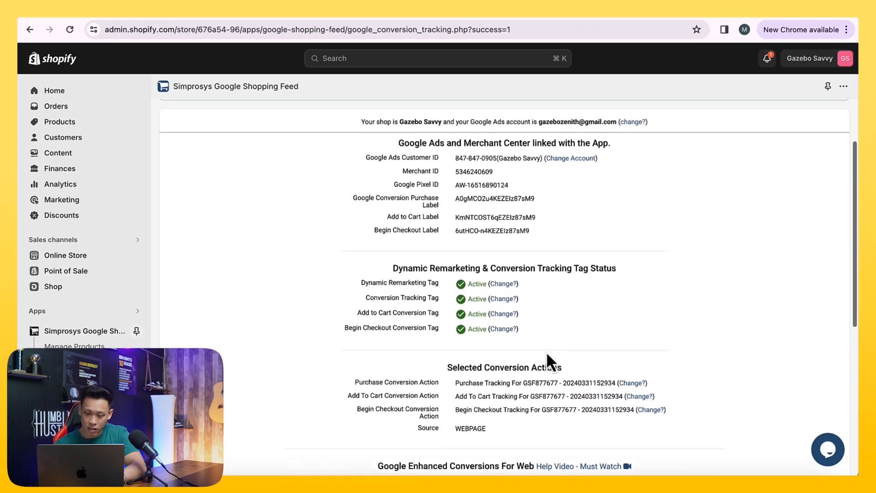
pyautogui.scroll(-6, 547, 351)
pyautogui.scroll(3, 544, 348)
pyautogui.click(494, 391)
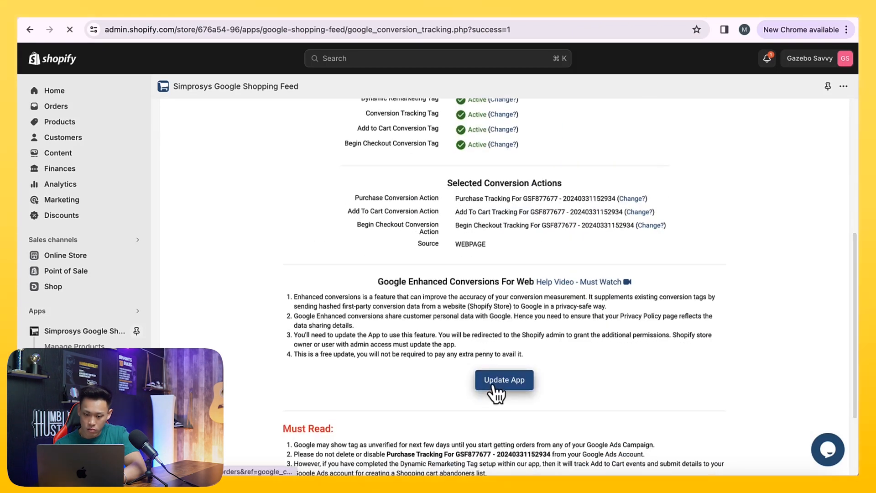
pyautogui.scroll(-3, 495, 392)
pyautogui.scroll(3, 495, 392)
pyautogui.scroll(3, 497, 391)
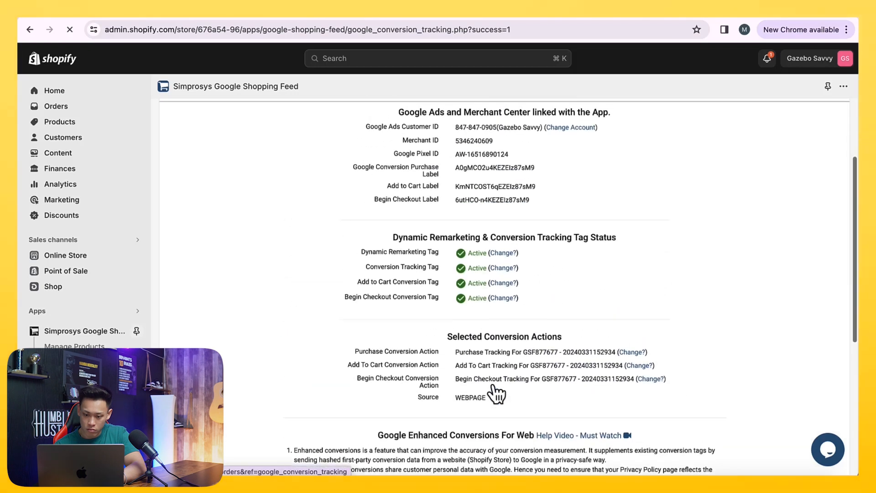
pyautogui.scroll(1, 493, 391)
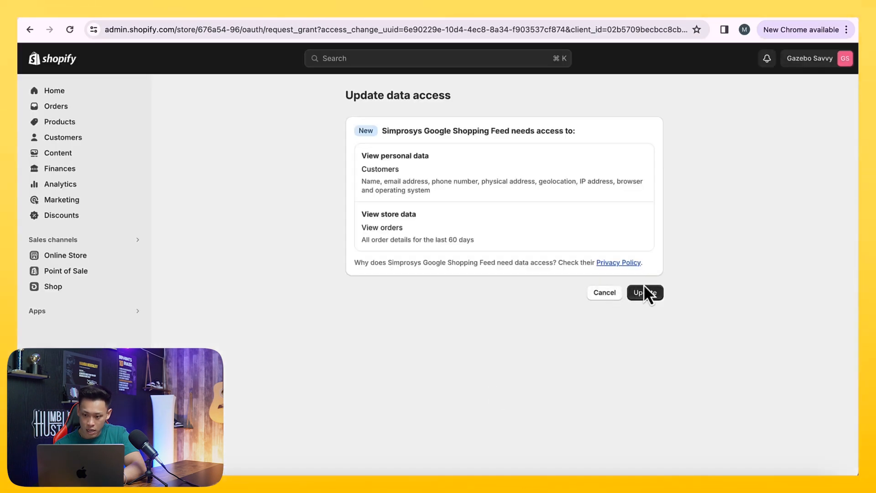
pyautogui.click(650, 293)
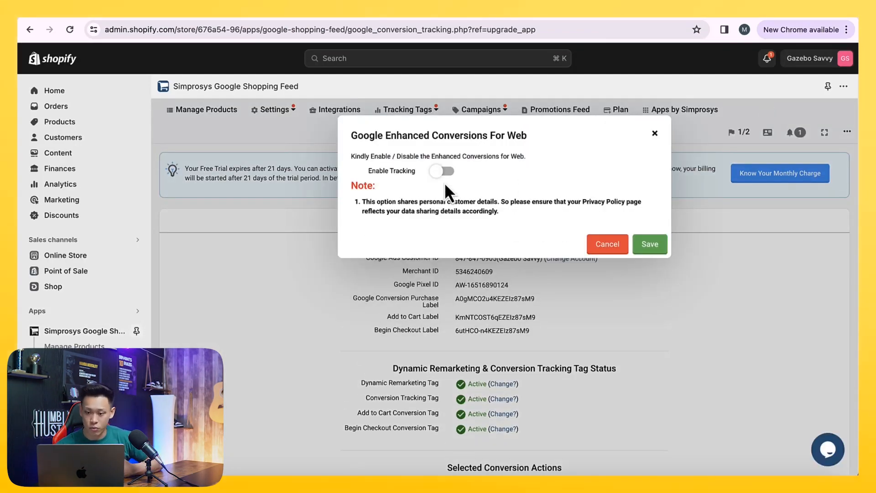
# - Enable Google Enhanced Conversions tracking in Simprosys, try to save it and open the linked help video page
pyautogui.click(437, 170)
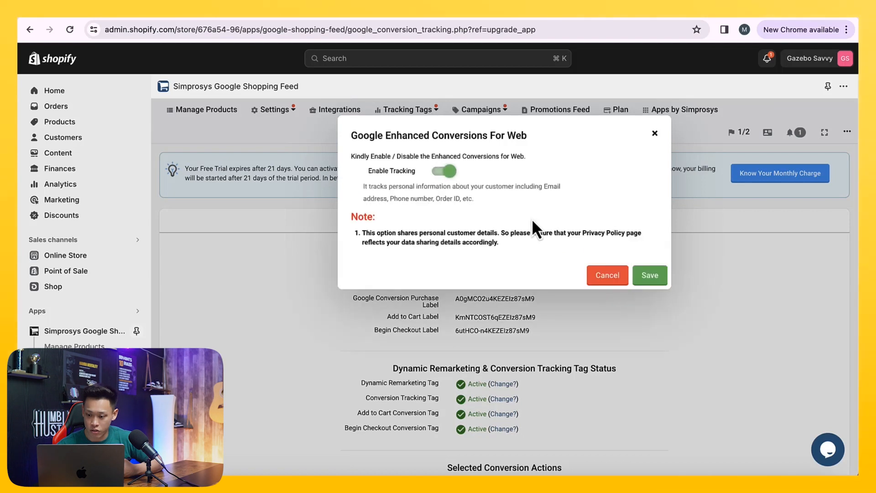
pyautogui.click(651, 286)
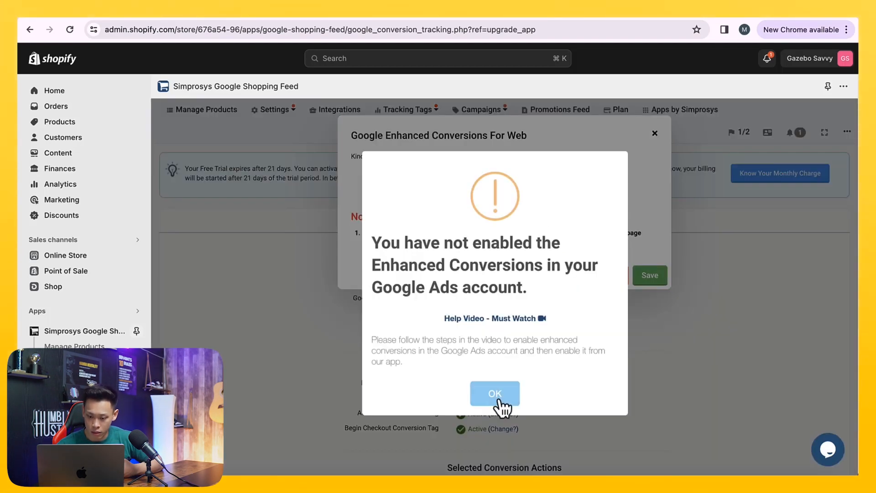
pyautogui.click(482, 319)
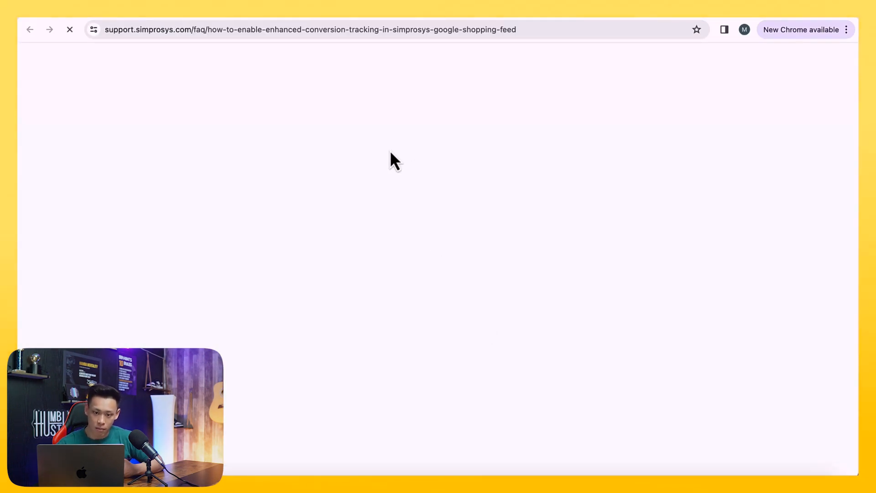
# - Find the help video on enabling Google Enhanced Conversion Tracking and play it with the sound muted
pyautogui.scroll(-1, 390, 152)
pyautogui.scroll(-10, 390, 153)
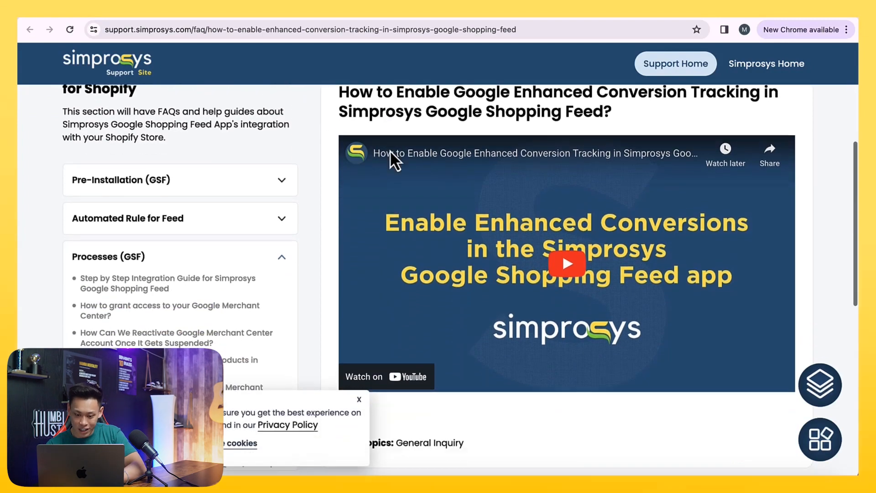
pyautogui.scroll(7, 514, 230)
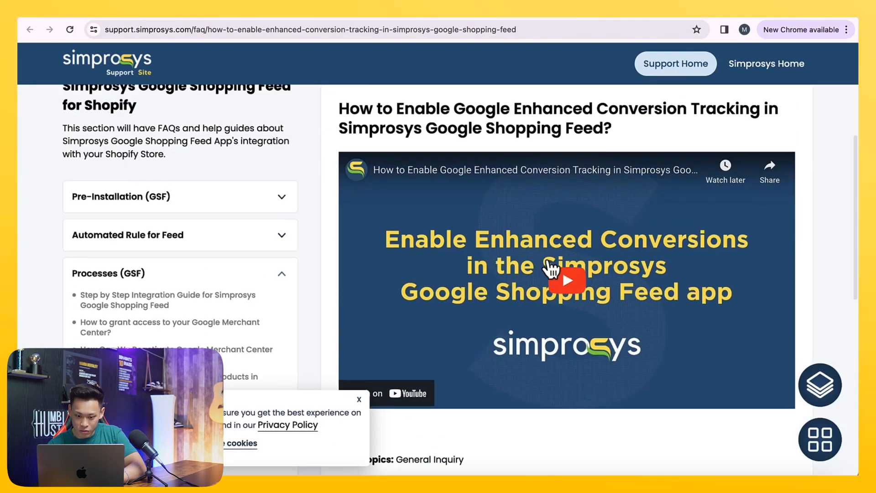
pyautogui.scroll(-1, 562, 270)
pyautogui.click(566, 249)
pyautogui.click(381, 364)
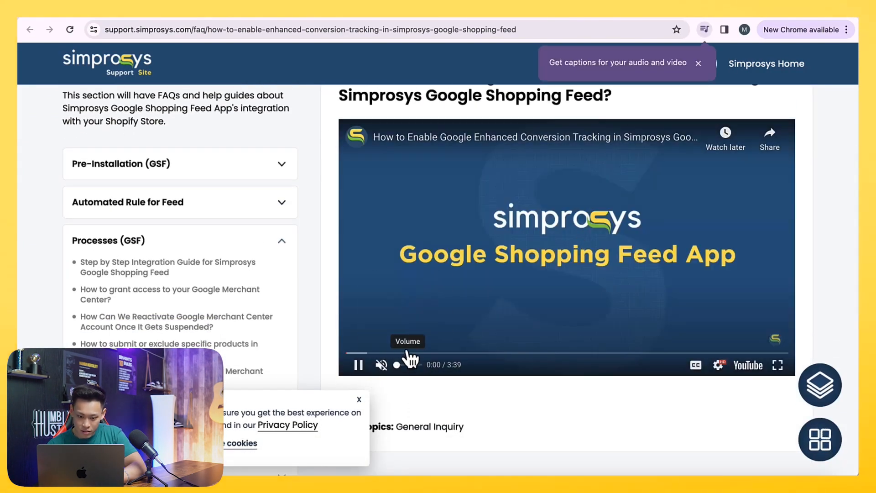
# - Skim the help video up to the part showing the Google Ads conversion settings and pause it there
pyautogui.click(408, 353)
pyautogui.click(454, 353)
pyautogui.click(496, 353)
pyautogui.click(510, 354)
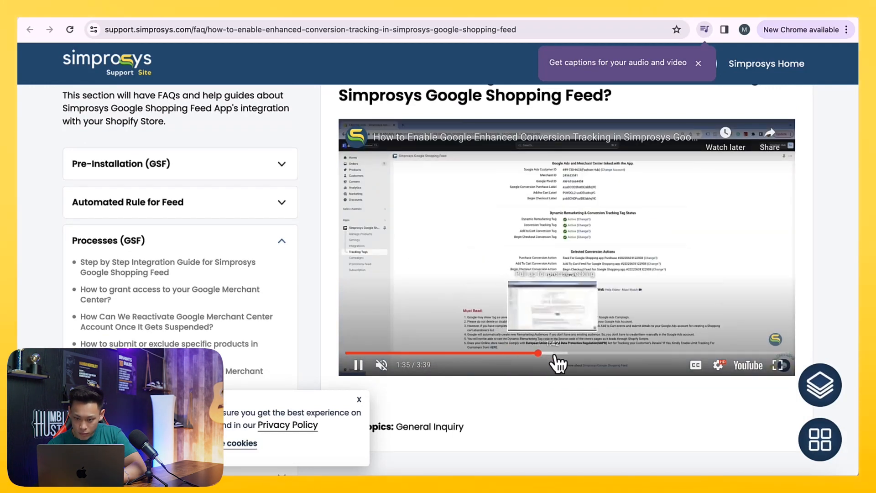
pyautogui.click(556, 353)
pyautogui.moveTo(574, 355); pyautogui.dragTo(638, 355)
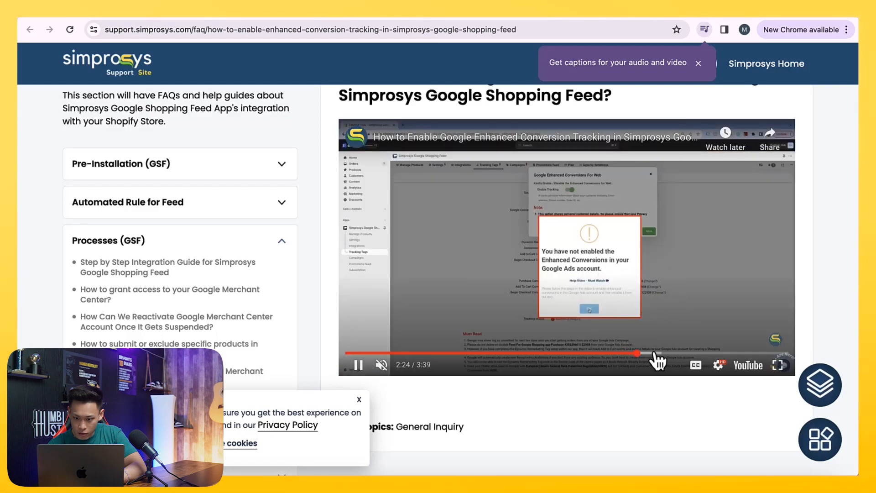
pyautogui.click(653, 324)
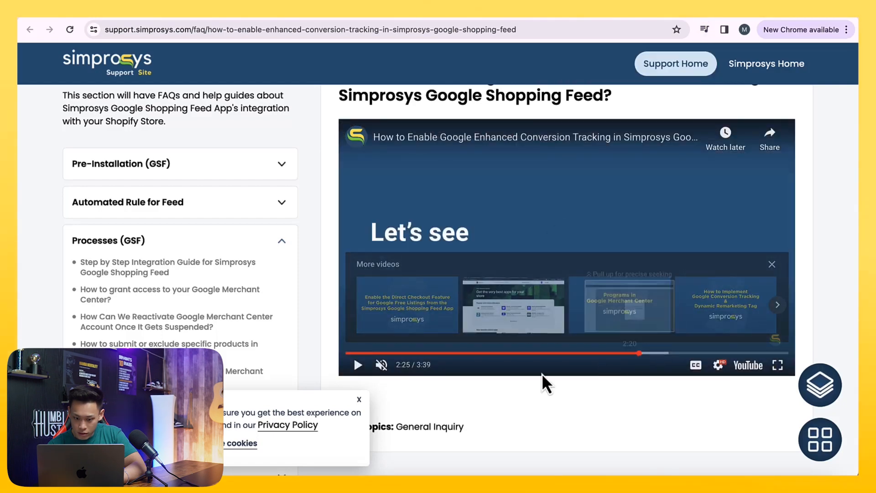
pyautogui.click(358, 374)
pyautogui.moveTo(648, 359); pyautogui.dragTo(683, 360)
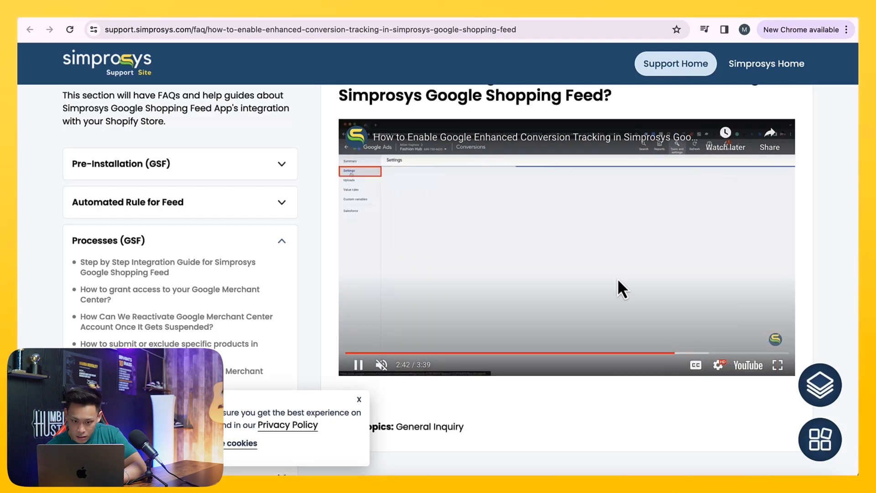
pyautogui.click(618, 278)
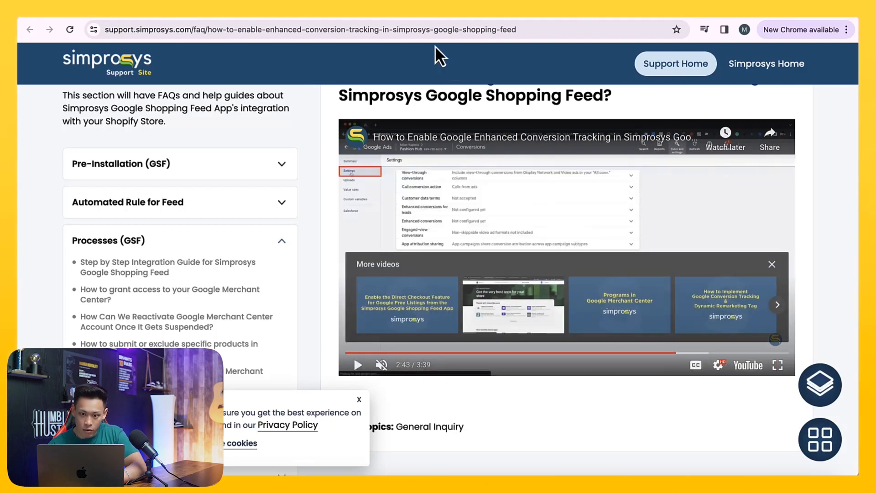
# - Open the conversion settings in the Gazebo Savvy Google Ads account, dismissing the conversion goals introduction and checking the help video
pyautogui.click(423, 16)
pyautogui.click(583, 57)
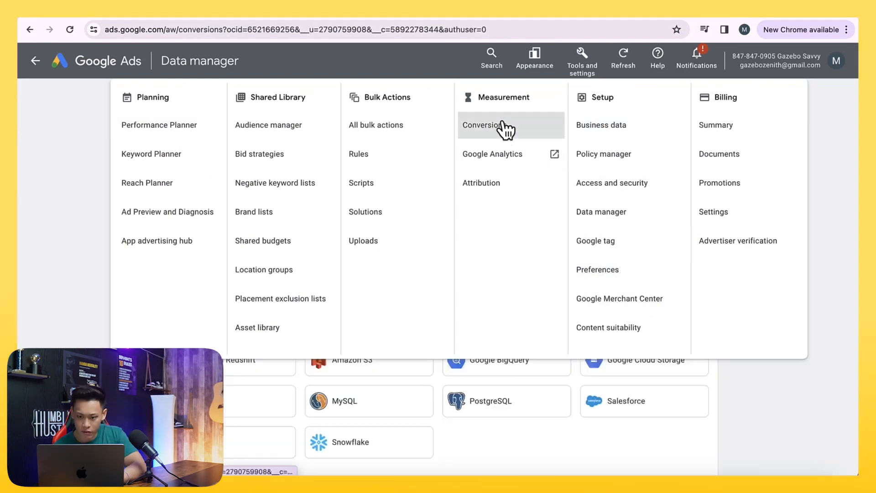
pyautogui.click(504, 127)
pyautogui.click(404, 14)
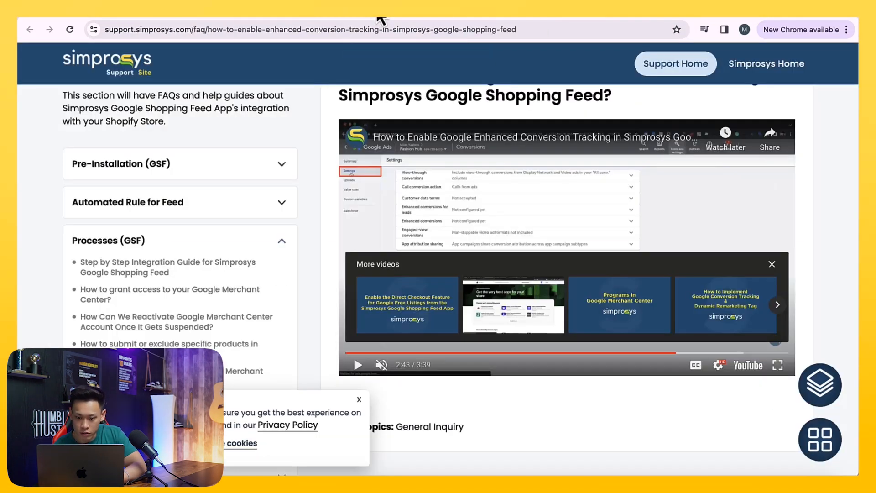
pyautogui.click(414, 15)
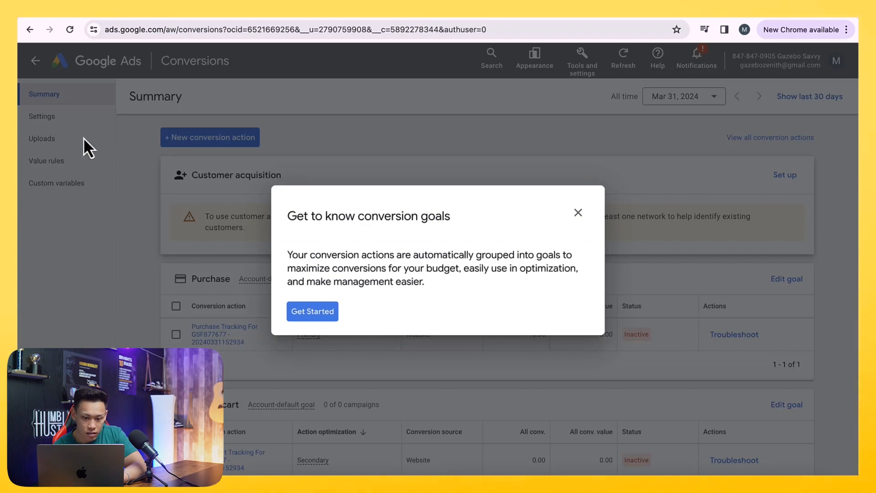
pyautogui.click(577, 213)
pyautogui.click(497, 282)
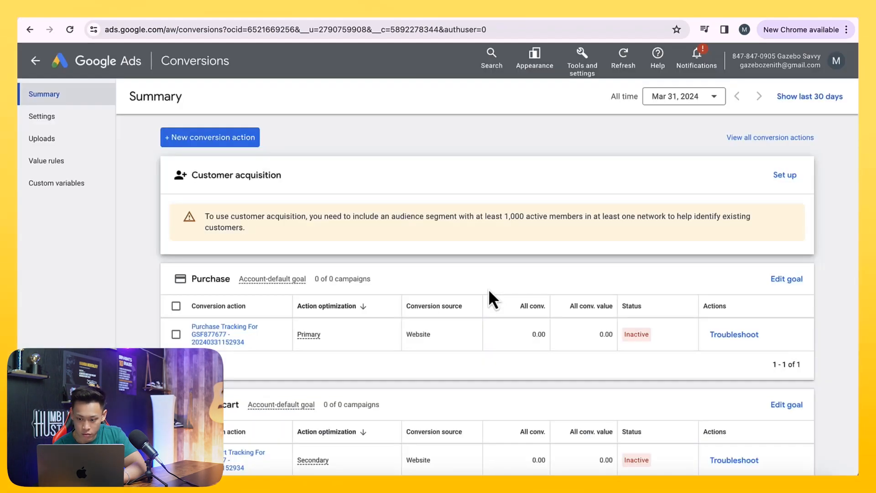
pyautogui.click(71, 117)
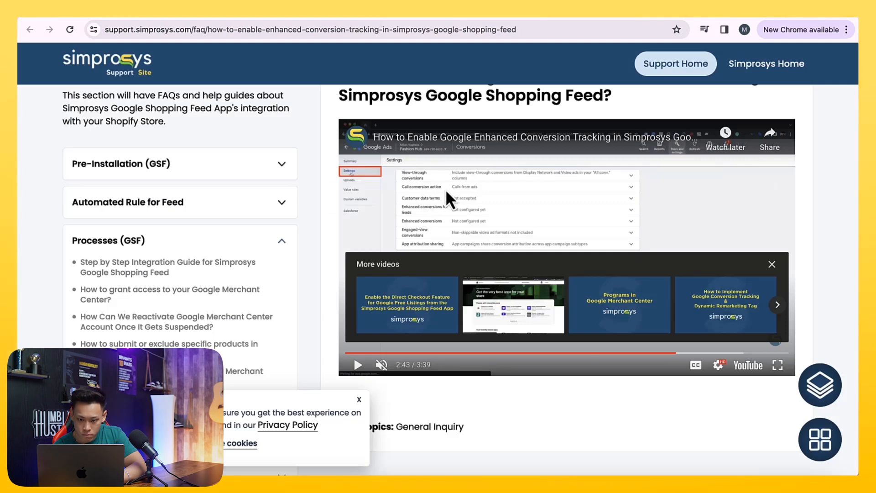
pyautogui.click(448, 190)
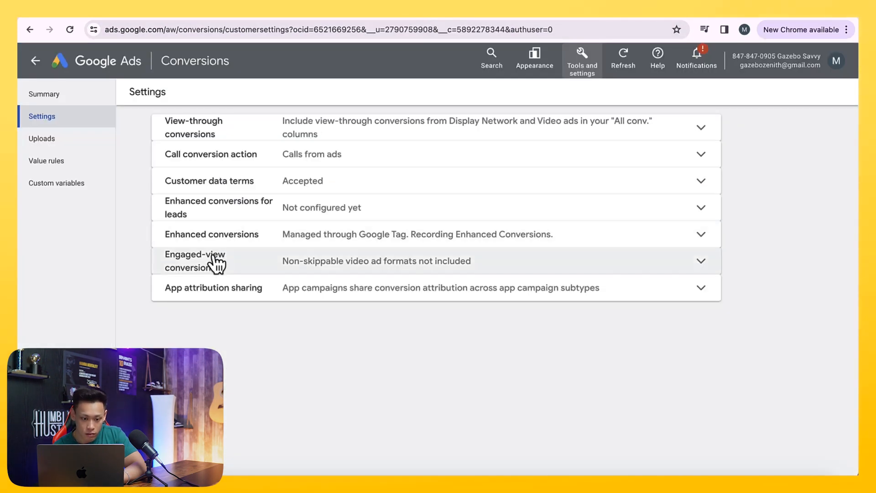
# - Change the enhanced conversions management method to Google Ads API and save the setting
pyautogui.click(235, 241)
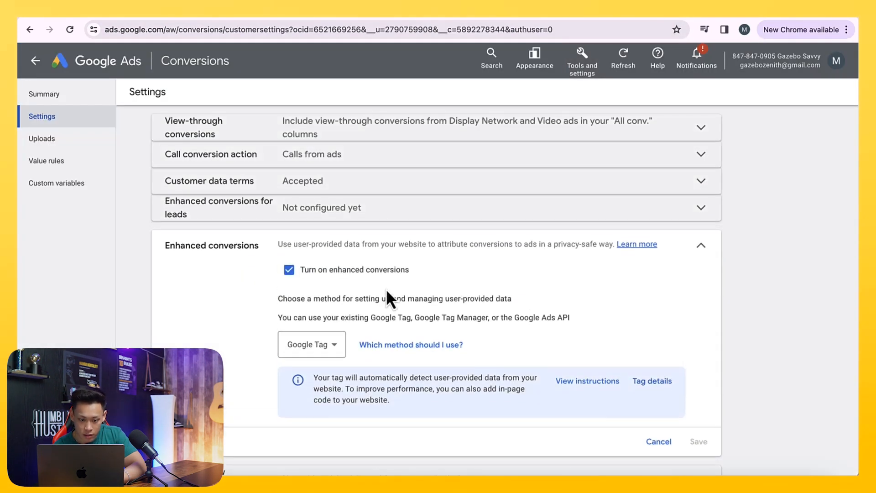
pyautogui.click(322, 329)
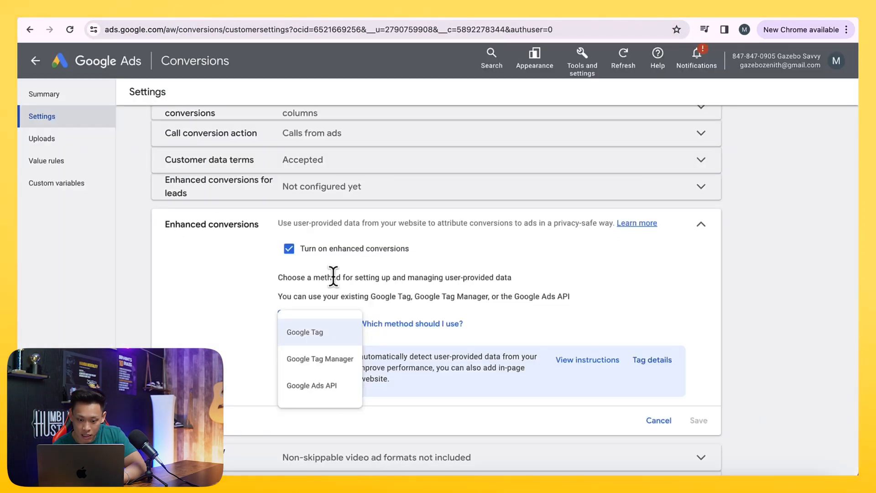
pyautogui.click(313, 386)
pyautogui.click(699, 409)
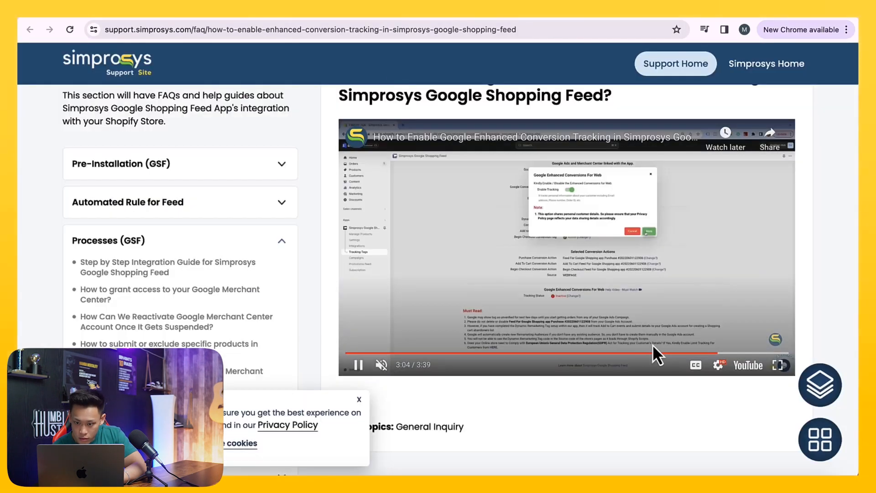
# - Skim the rest of the help video and retry saving enhanced conversions tracking in Simprosys, dismissing the warnings
pyautogui.click(736, 352)
pyautogui.click(716, 289)
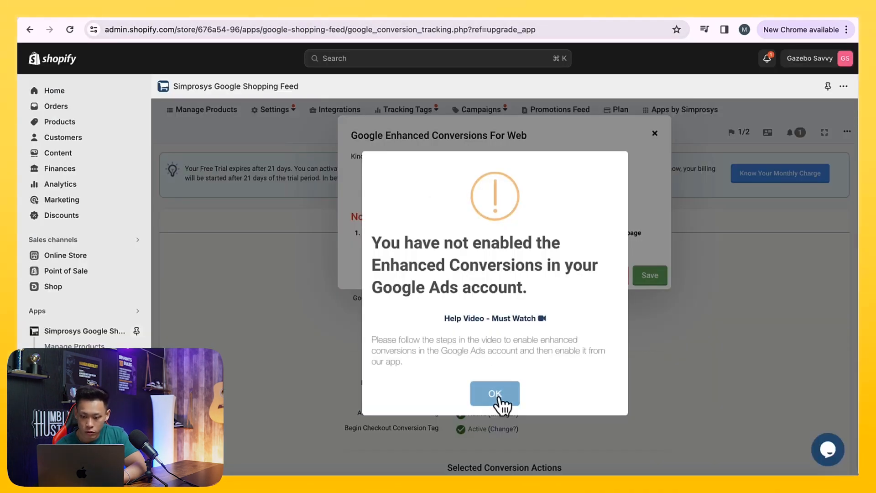
pyautogui.click(499, 399)
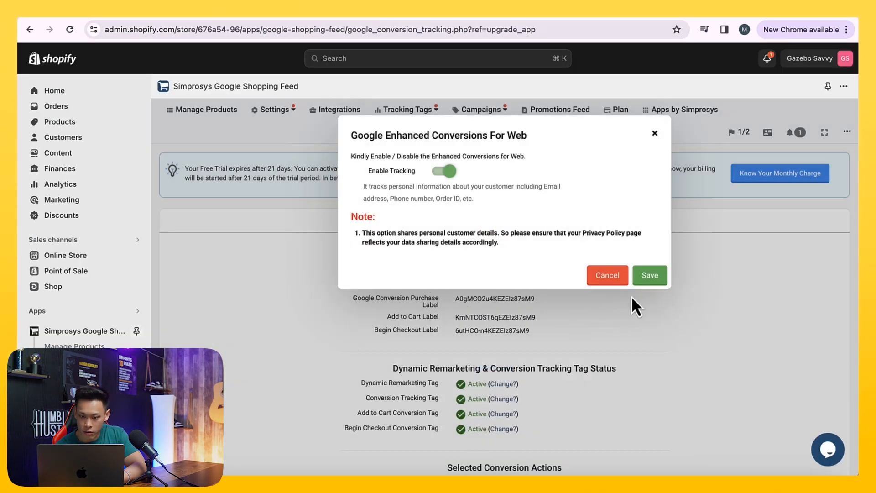
pyautogui.click(648, 278)
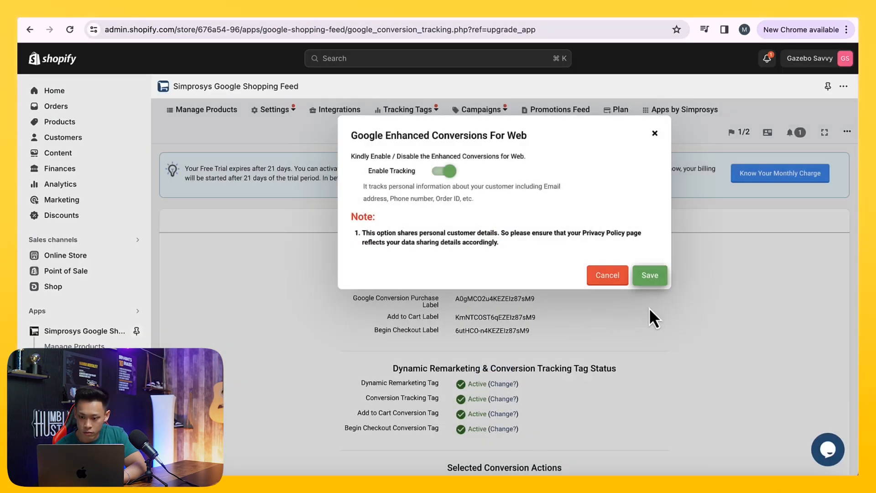
pyautogui.click(650, 276)
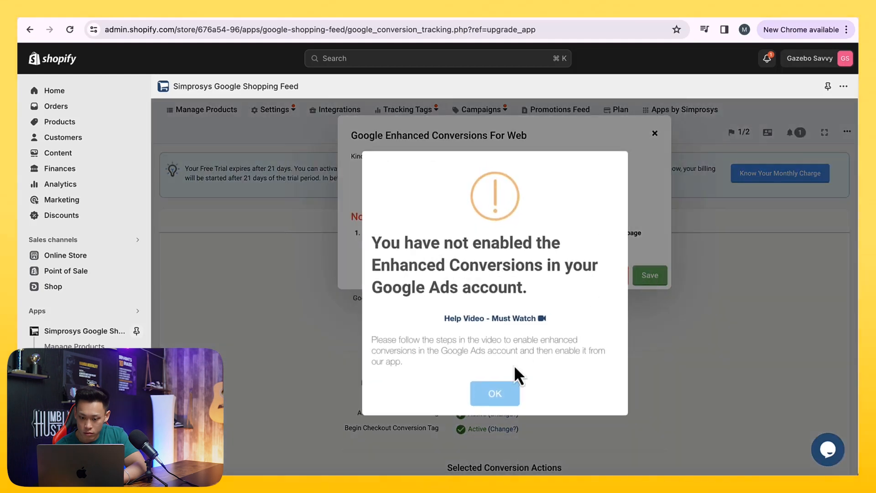
pyautogui.click(500, 393)
pyautogui.click(645, 273)
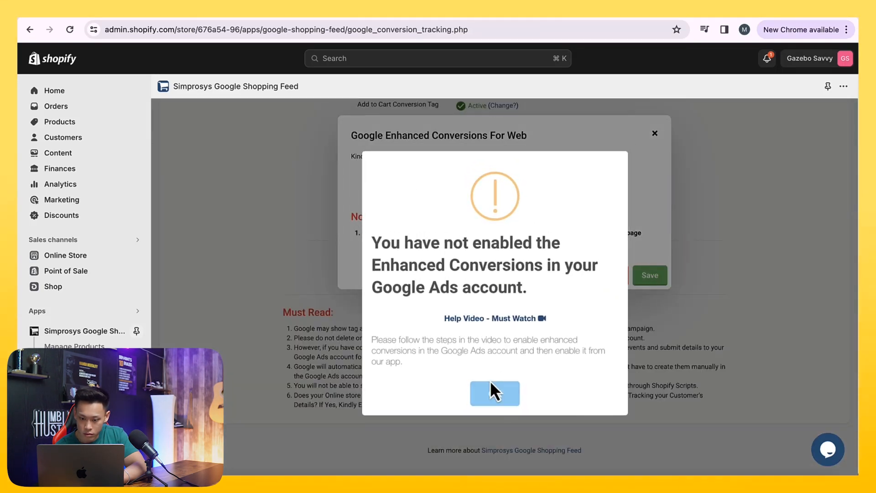
pyautogui.moveTo(441, 350); pyautogui.dragTo(537, 360)
pyautogui.click(537, 359)
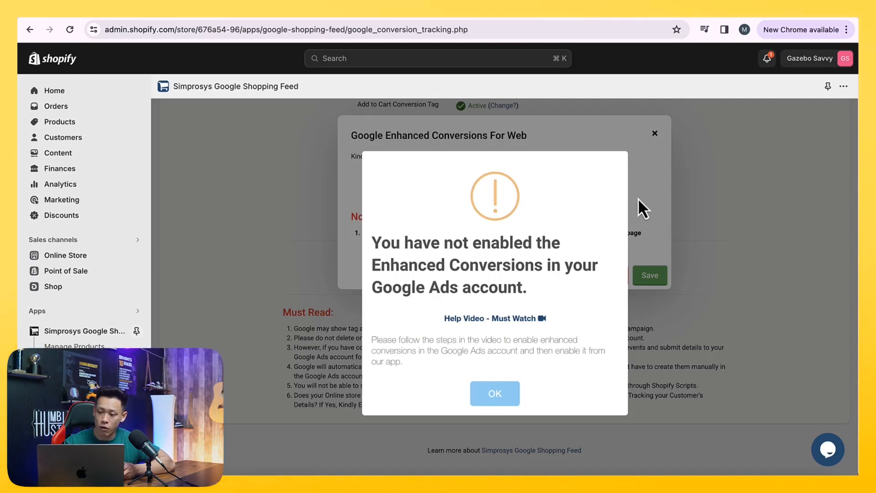
pyautogui.click(492, 398)
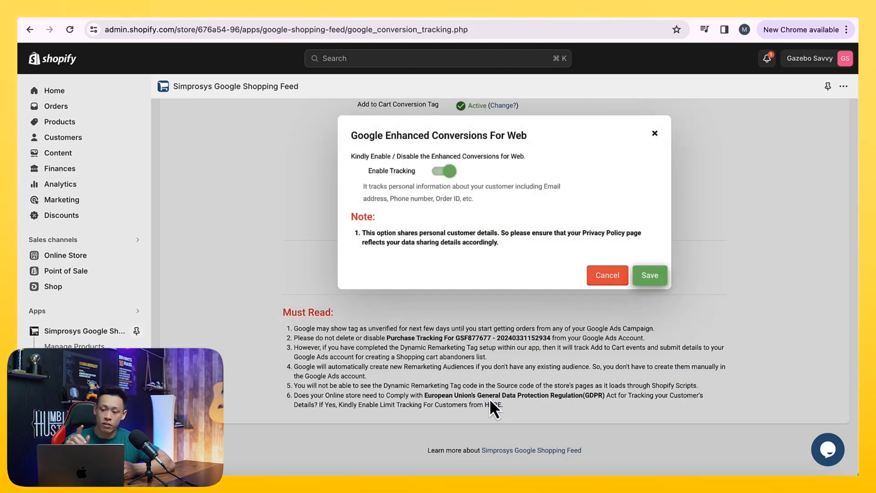
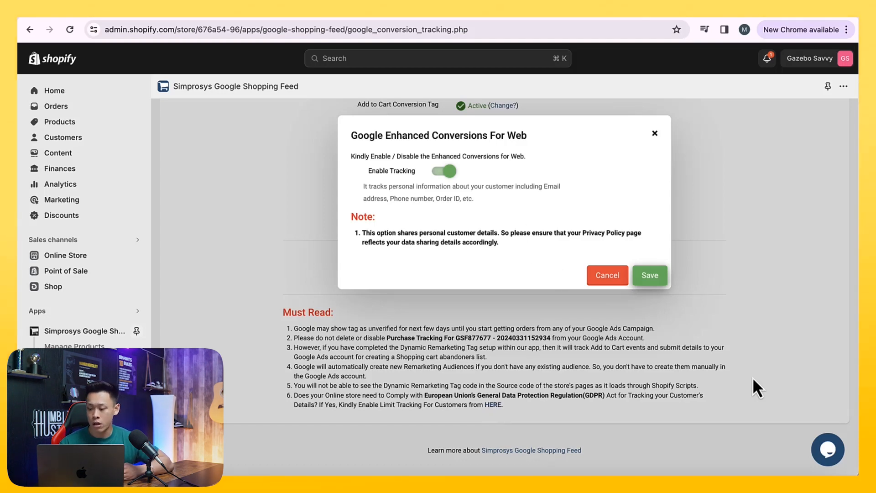
# - View the Simprosys support message form, then close it and the Google Enhanced Conversions dialog
pyautogui.click(820, 442)
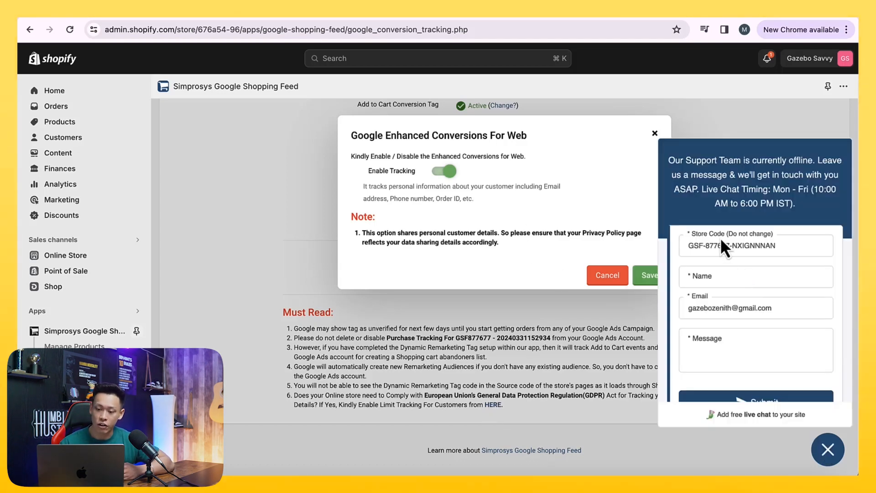
pyautogui.moveTo(350, 137); pyautogui.dragTo(525, 139)
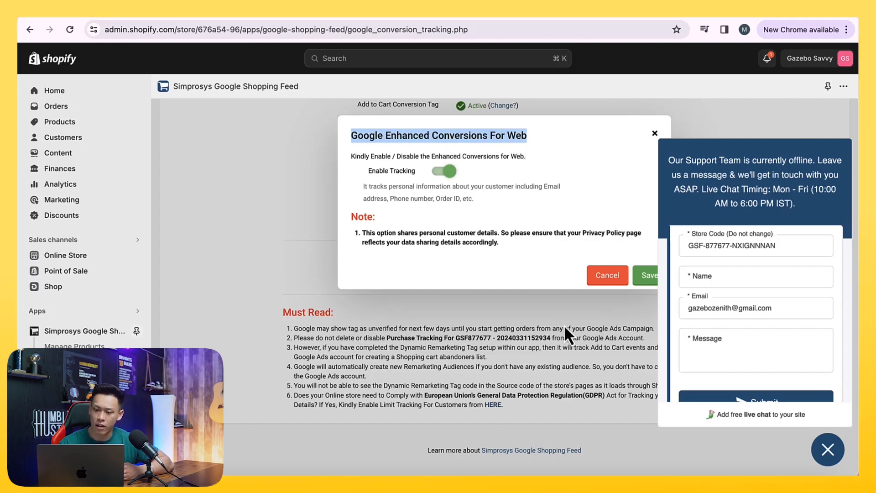
pyautogui.click(828, 448)
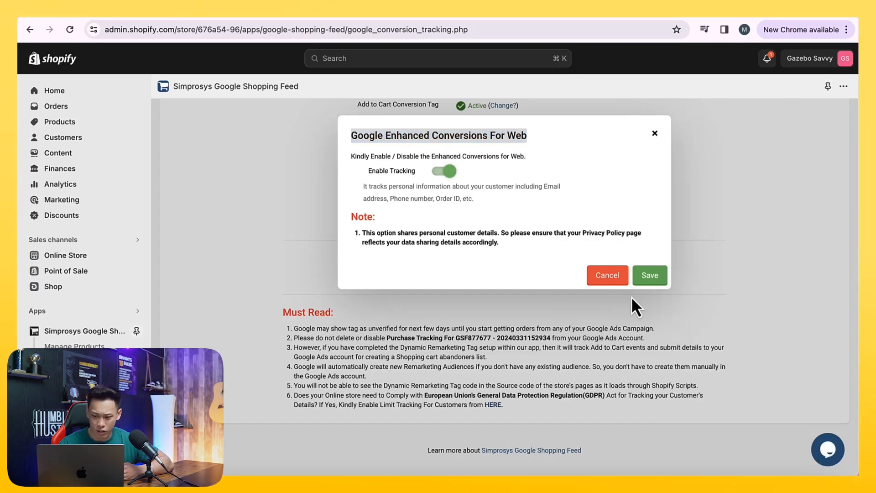
pyautogui.click(655, 135)
# - Review the linked accounts, tag status and conversion actions in Simprosys, and return to the Google Ads conversion settings
pyautogui.scroll(4, 593, 234)
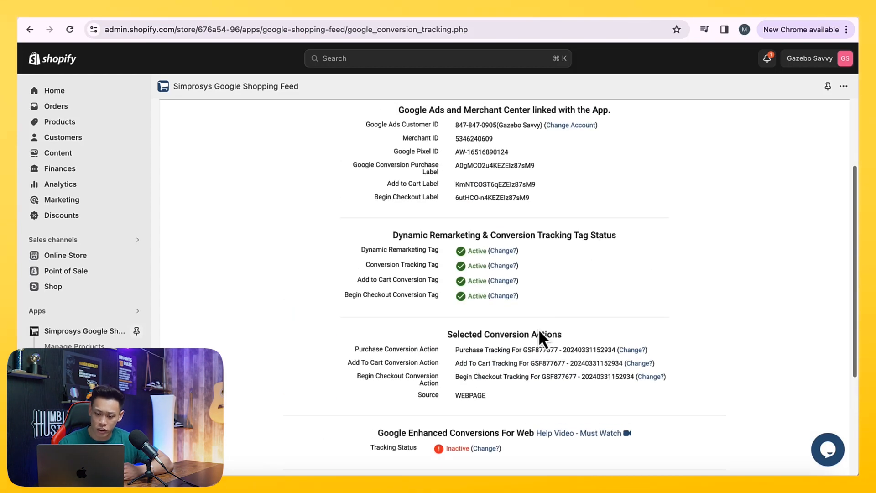
pyautogui.moveTo(513, 387); pyautogui.dragTo(363, 130)
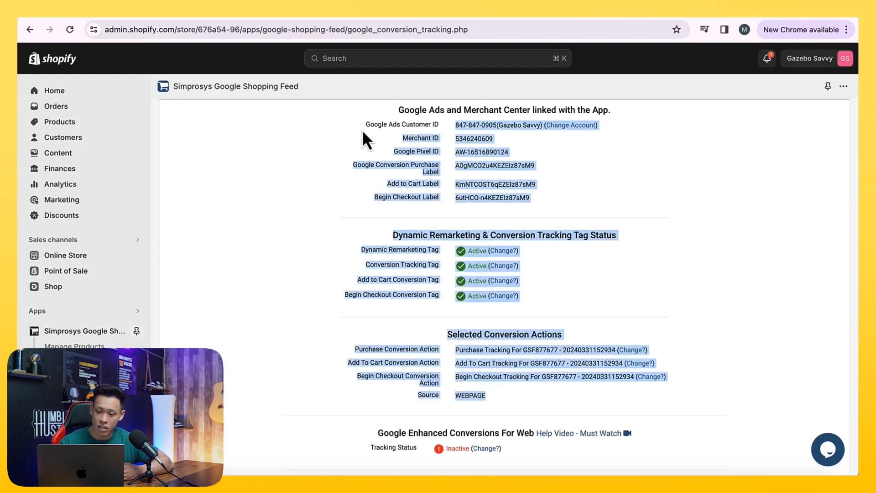
pyautogui.click(347, 171)
pyautogui.click(484, 14)
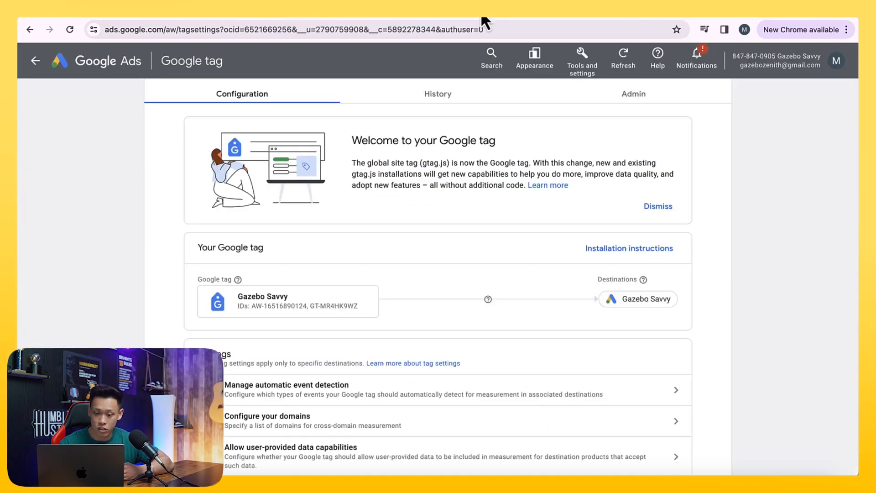
pyautogui.click(426, 14)
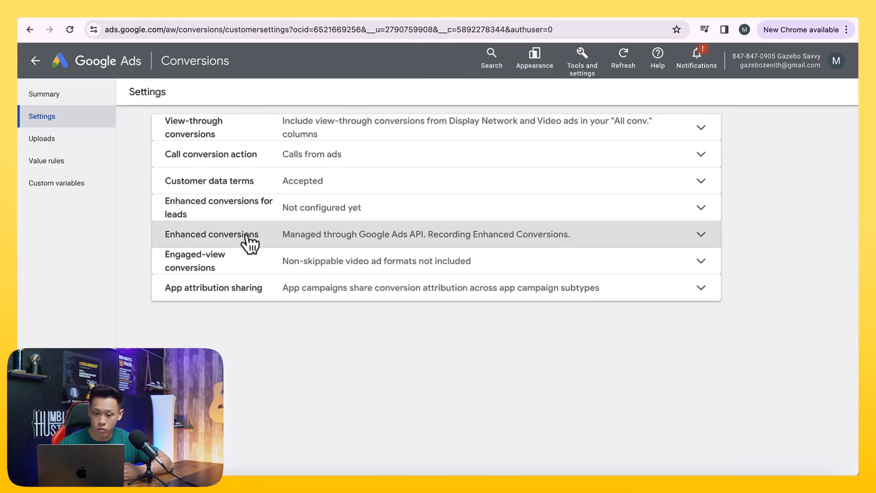
# - Review the status of the purchase, add to cart and begin checkout conversion actions in the Google Ads conversions summary
pyautogui.click(56, 94)
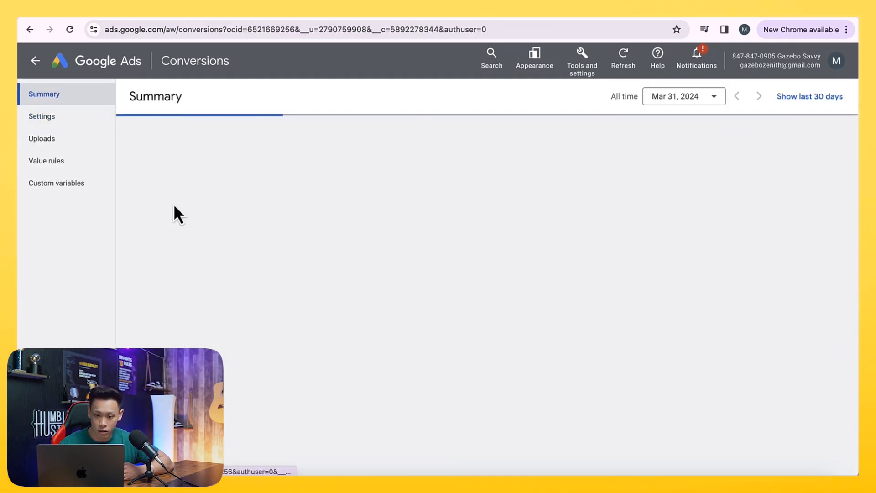
pyautogui.scroll(-1, 246, 305)
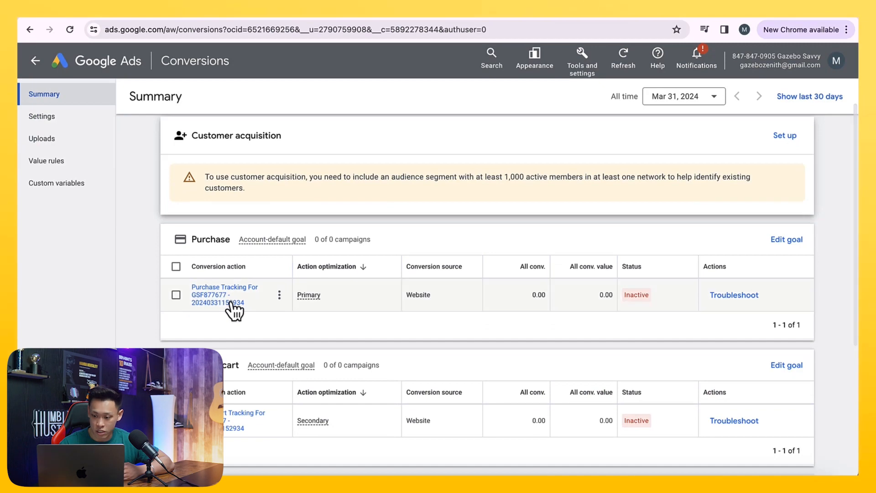
pyautogui.scroll(-3, 240, 306)
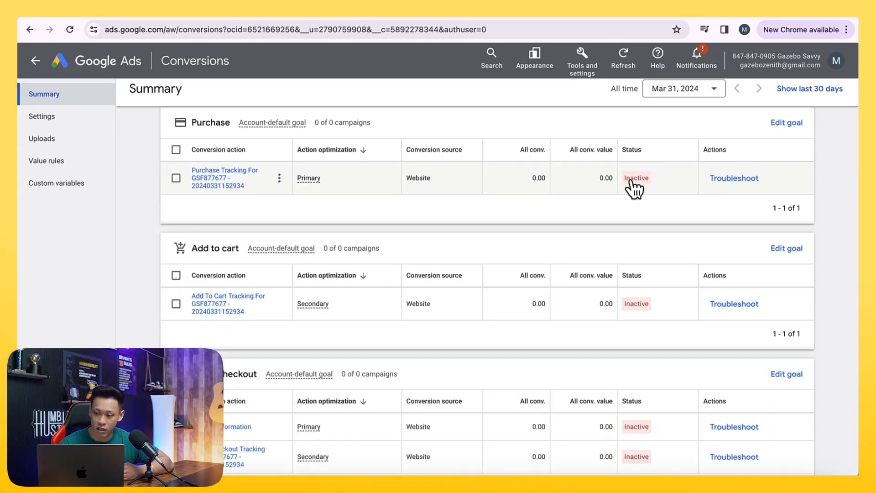
pyautogui.moveTo(631, 181)
pyautogui.scroll(-3, 642, 315)
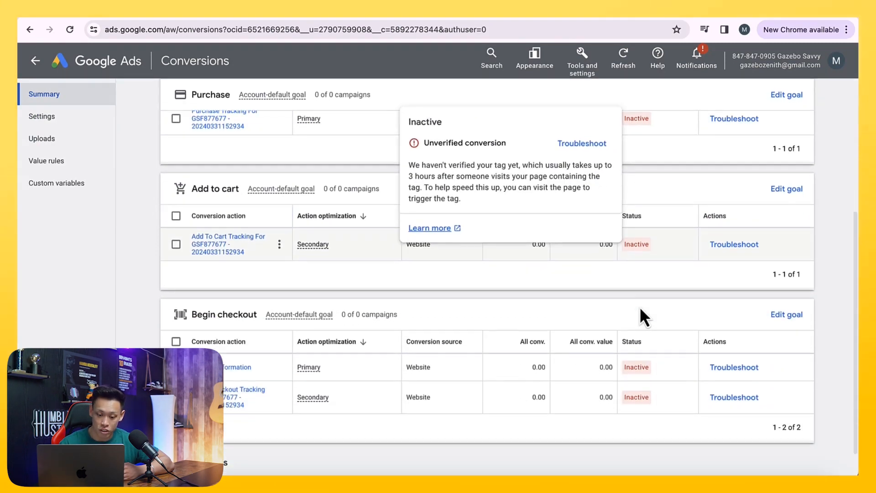
pyautogui.scroll(6, 644, 333)
pyautogui.scroll(-5, 639, 346)
pyautogui.scroll(5, 639, 346)
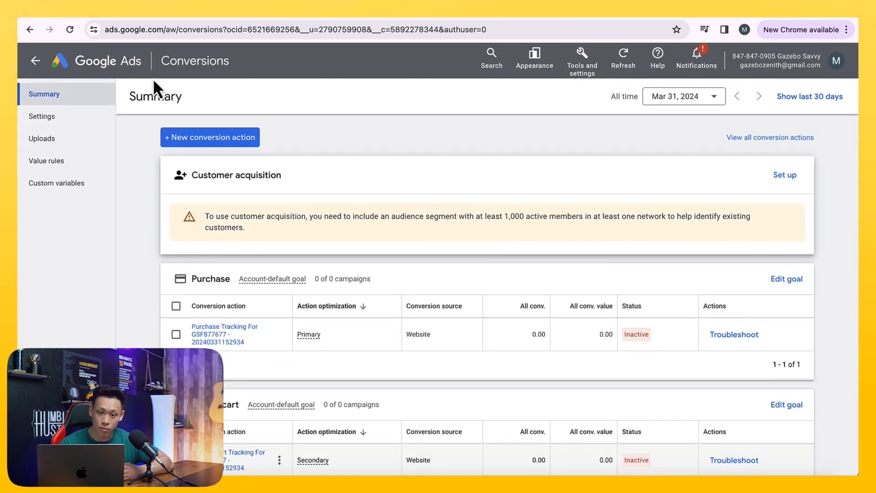
# - Switch to the Simprosys app in Shopify and look through its Google Shopping settings
pyautogui.click(132, 10)
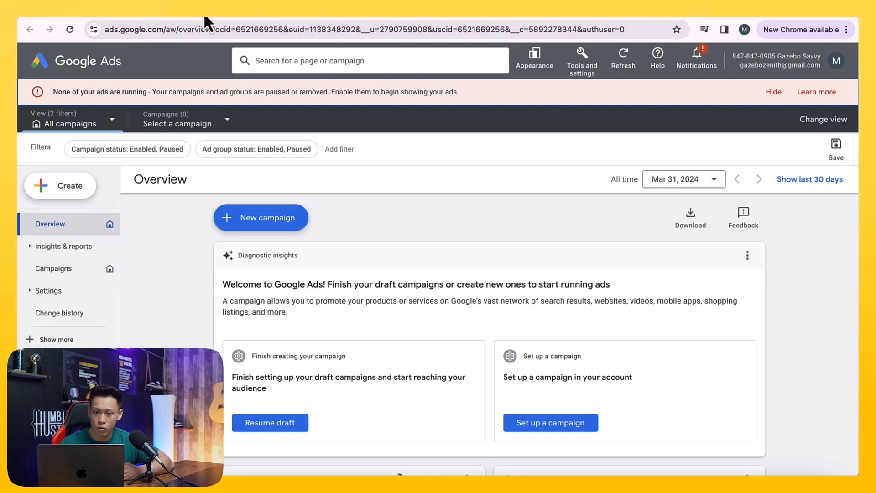
pyautogui.click(322, 17)
pyautogui.click(405, 110)
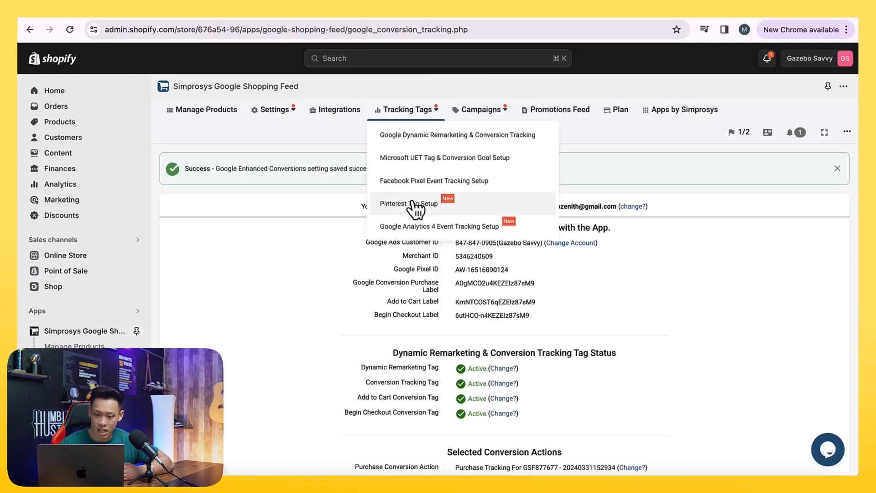
pyautogui.click(282, 105)
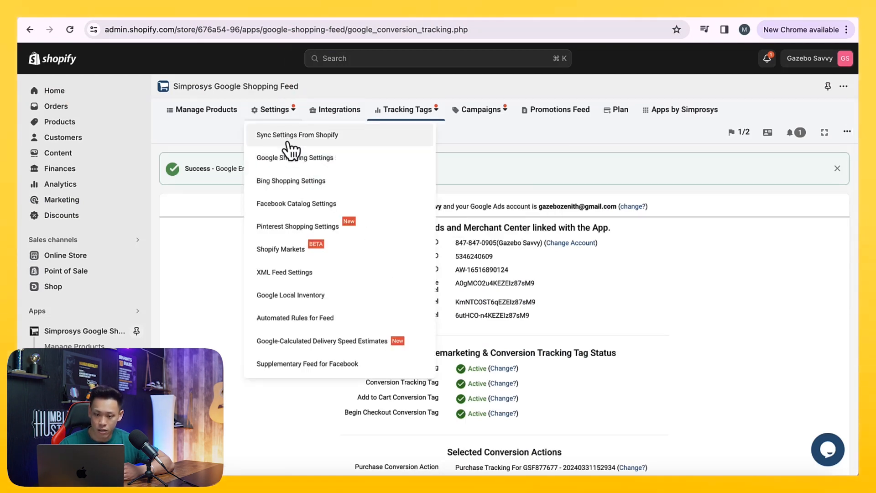
pyautogui.click(289, 172)
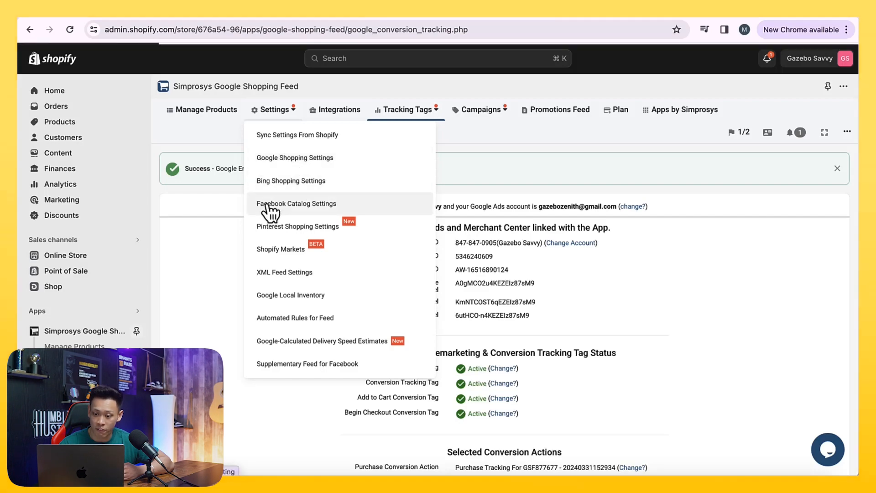
pyautogui.scroll(-5, 222, 249)
pyautogui.scroll(-3, 223, 248)
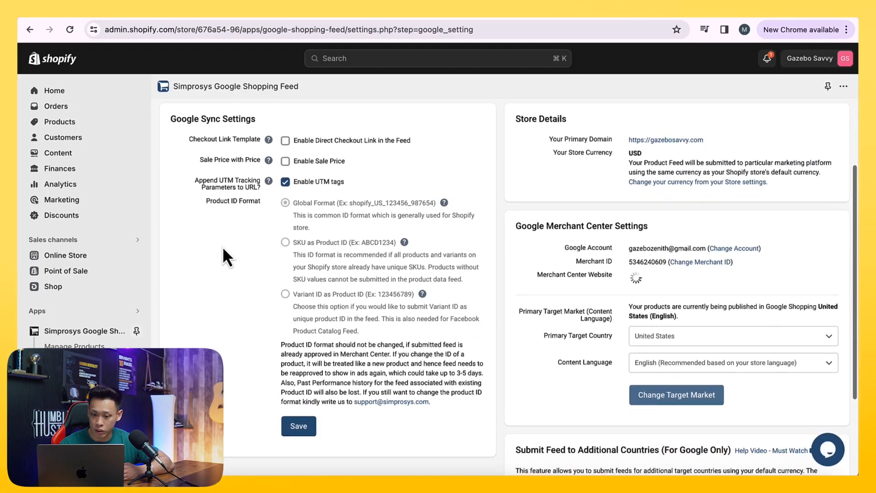
pyautogui.scroll(5, 223, 249)
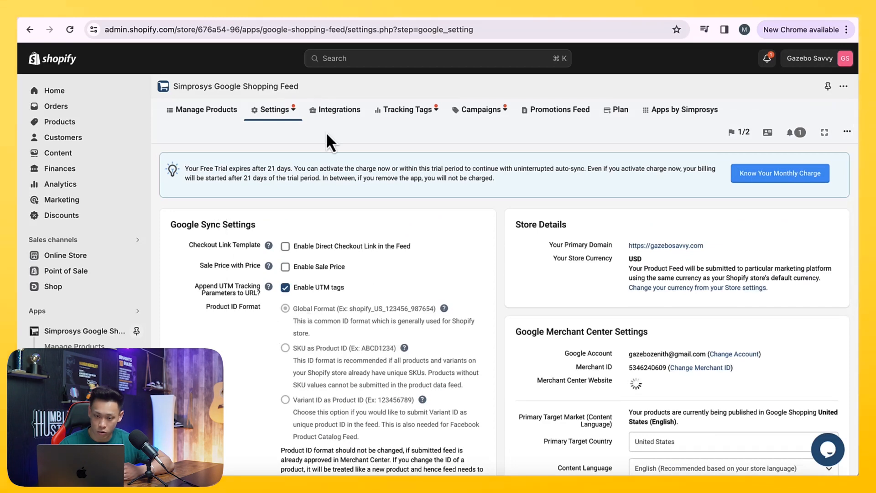
# - View the shopping channel integrations in Simprosys, focusing on the Bing Shopping connection description
pyautogui.click(336, 111)
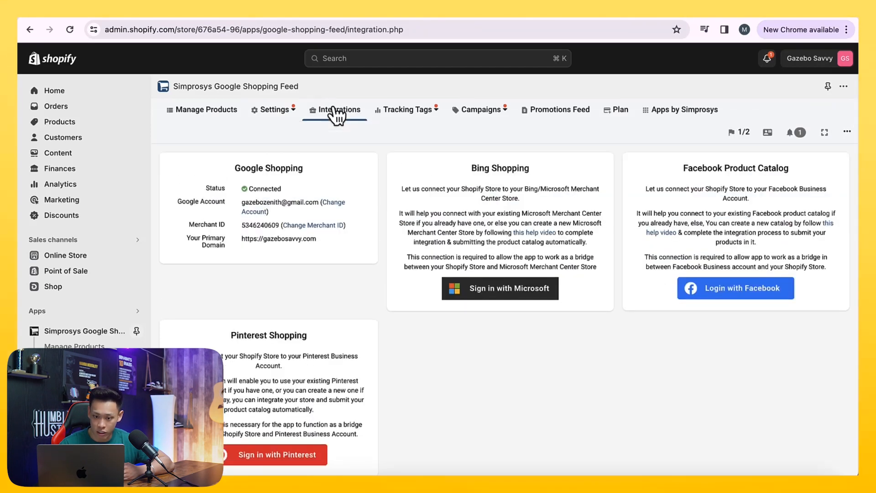
pyautogui.scroll(-1, 341, 157)
pyautogui.scroll(1, 341, 157)
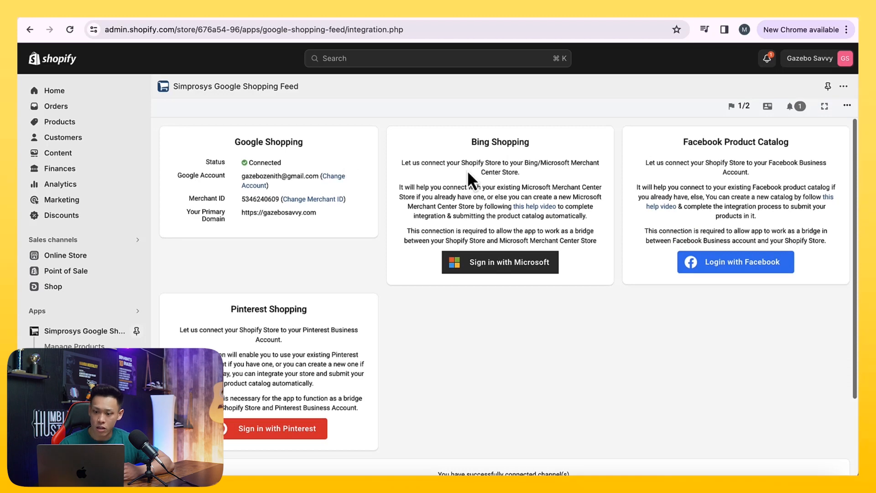
pyautogui.moveTo(473, 137); pyautogui.dragTo(589, 240)
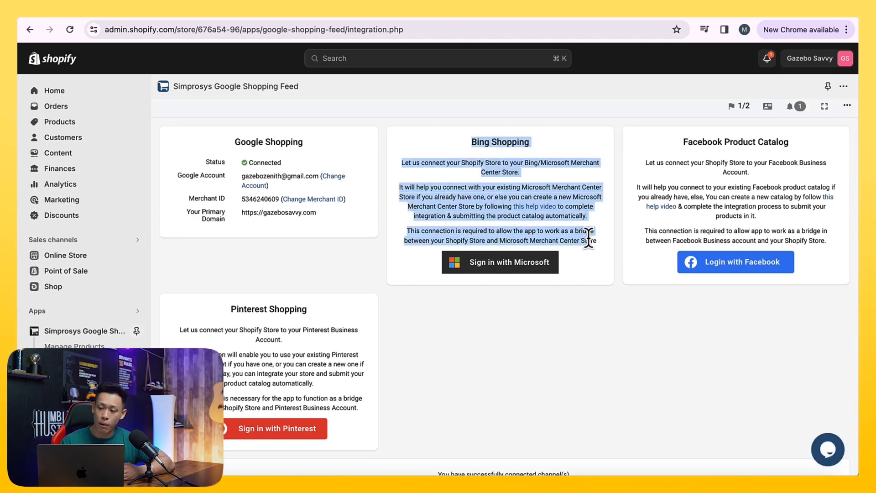
pyautogui.scroll(1, 588, 240)
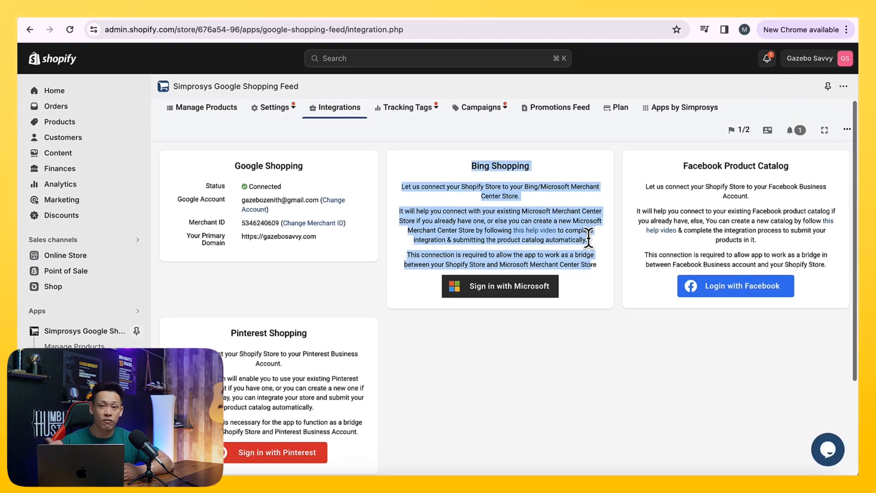
# - Open Google Dynamic Remarketing & Conversion Tracking and examine the tag status, selected conversion actions and enhanced conversions sections
pyautogui.moveTo(410, 117)
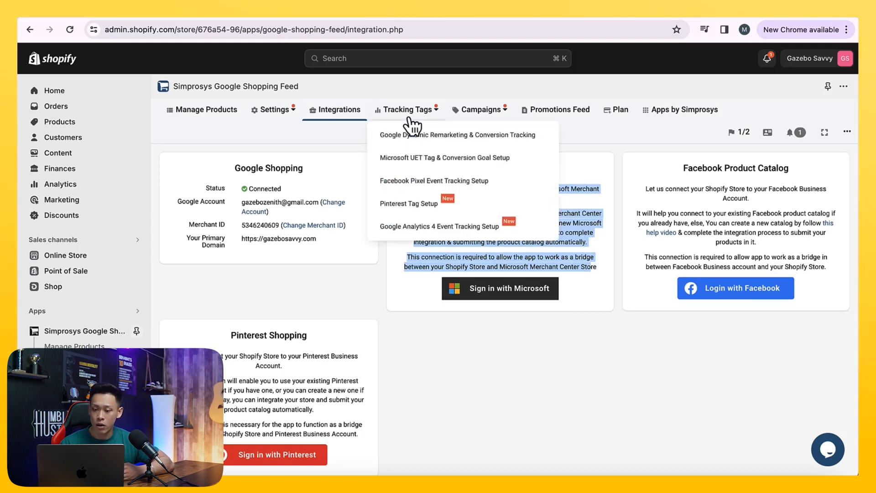
pyautogui.click(416, 139)
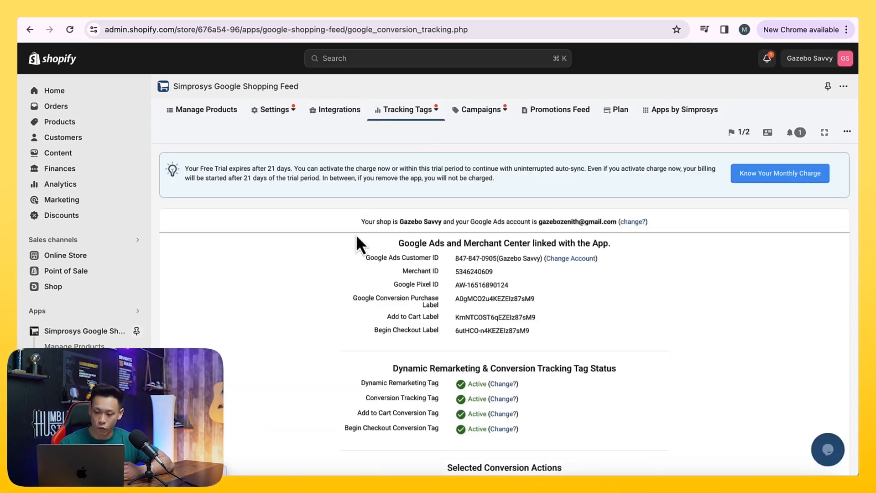
pyautogui.scroll(-3, 357, 241)
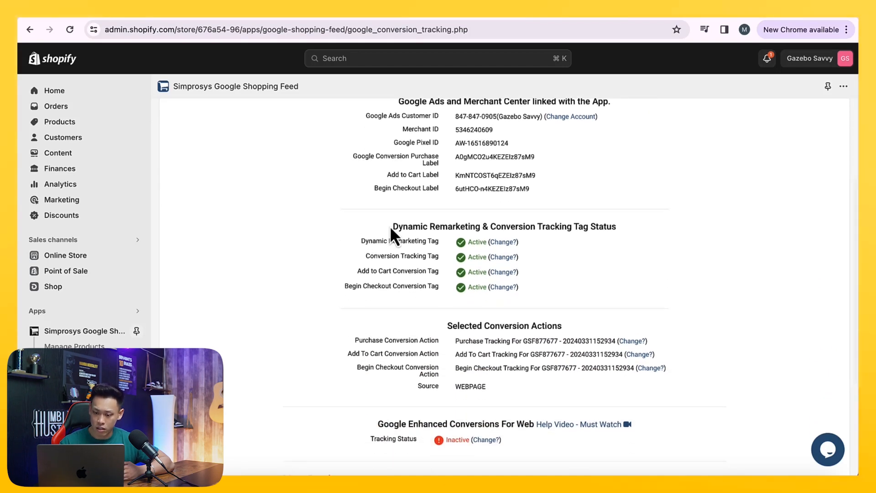
pyautogui.moveTo(389, 226); pyautogui.dragTo(542, 285)
pyautogui.scroll(-2, 545, 288)
pyautogui.moveTo(451, 210); pyautogui.dragTo(505, 267)
pyautogui.moveTo(383, 304); pyautogui.dragTo(501, 326)
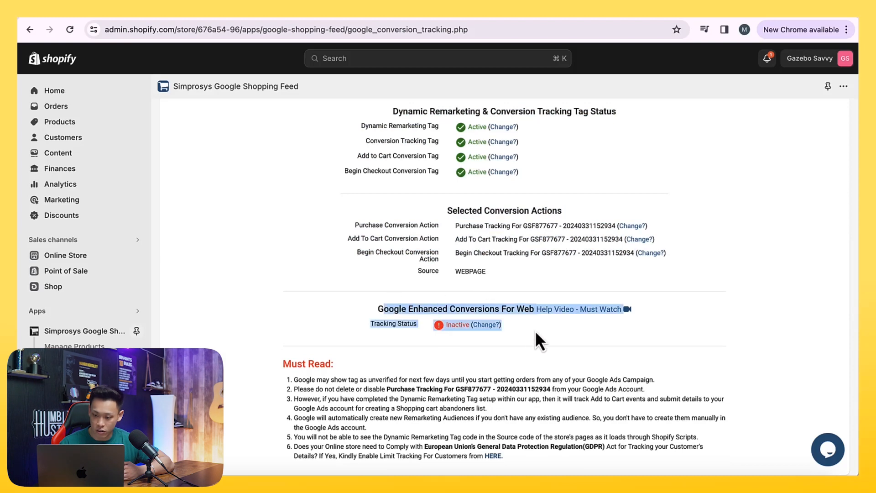
# - View the enhanced conversions help video page, then return to Simprosys and recheck the conversion tracking page
pyautogui.click(571, 313)
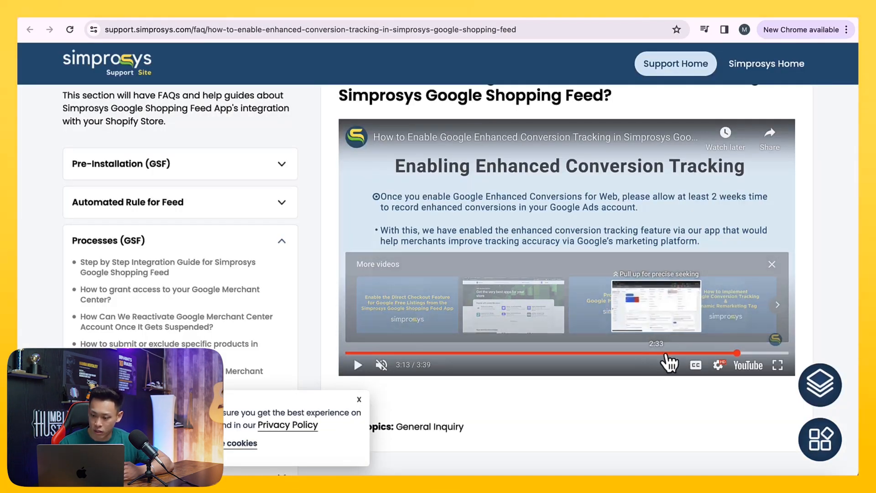
pyautogui.click(315, 10)
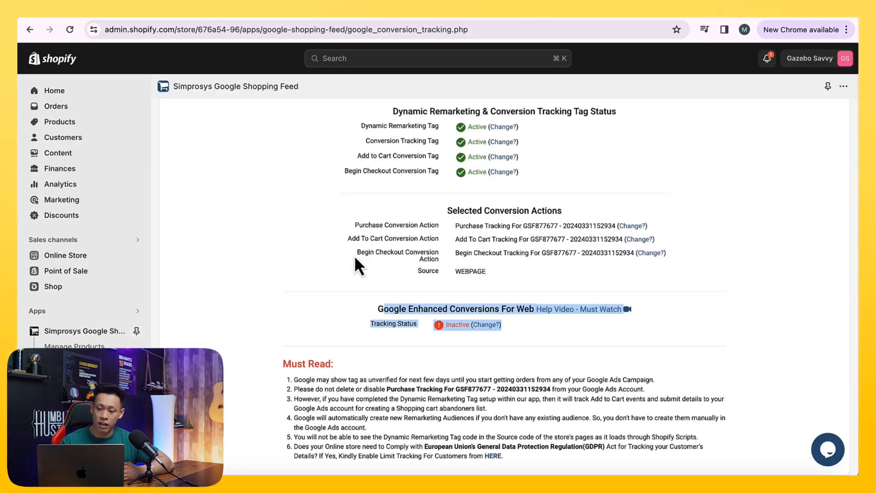
pyautogui.scroll(-1, 355, 258)
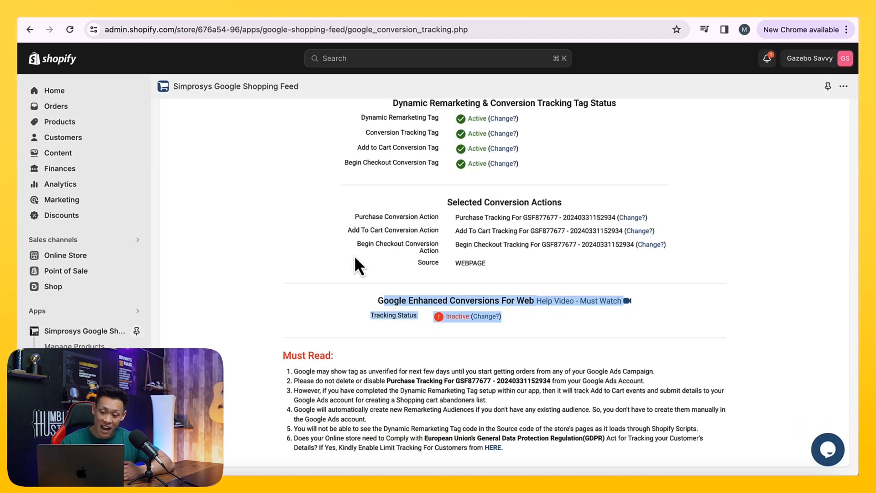
pyautogui.scroll(6, 355, 258)
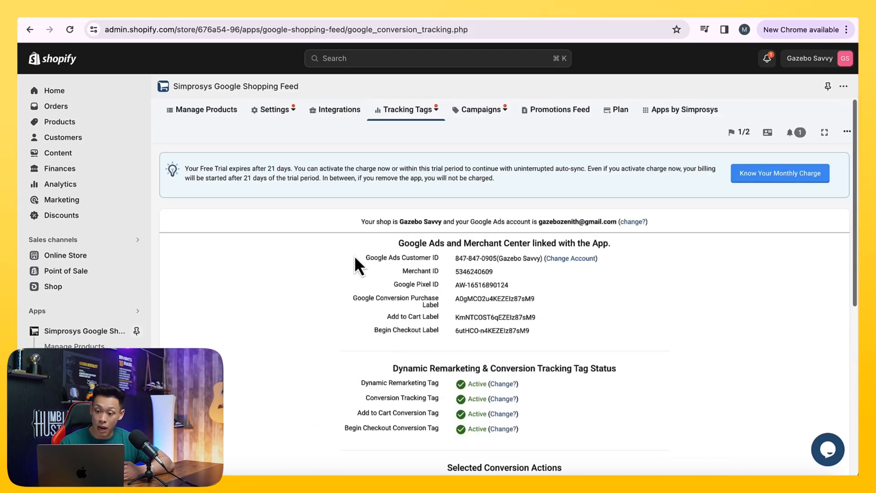
pyautogui.scroll(-7, 354, 256)
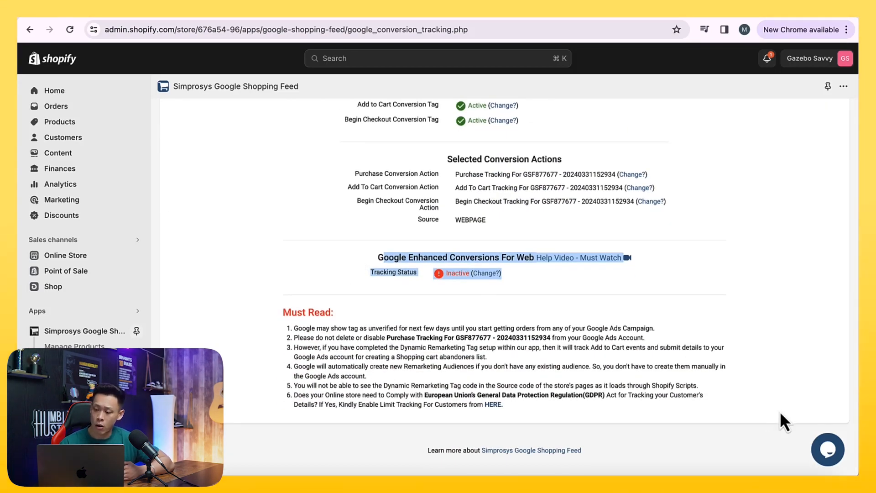
# - View the Simprosys support message form, then close it and return to the linked accounts overview
pyautogui.click(828, 450)
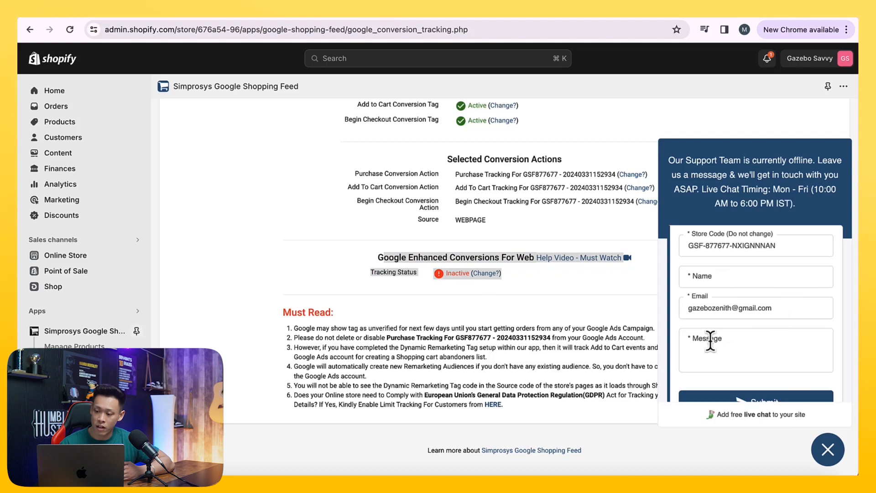
pyautogui.click(828, 450)
pyautogui.scroll(7, 691, 344)
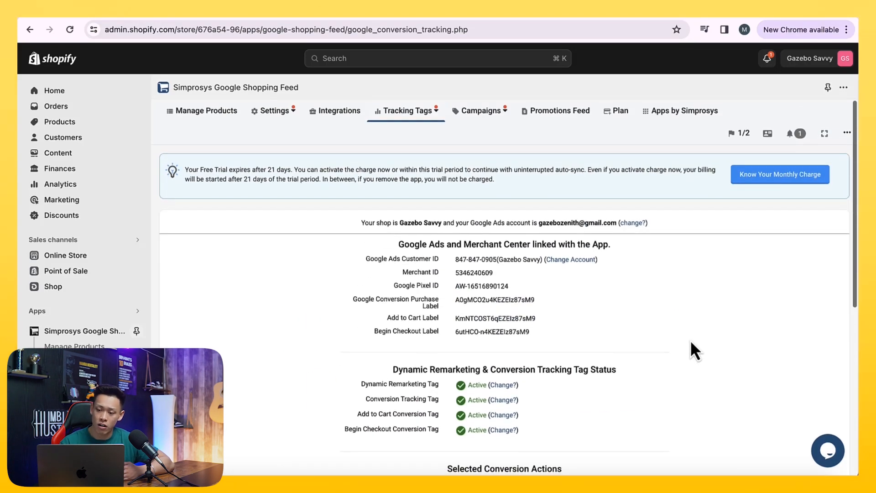